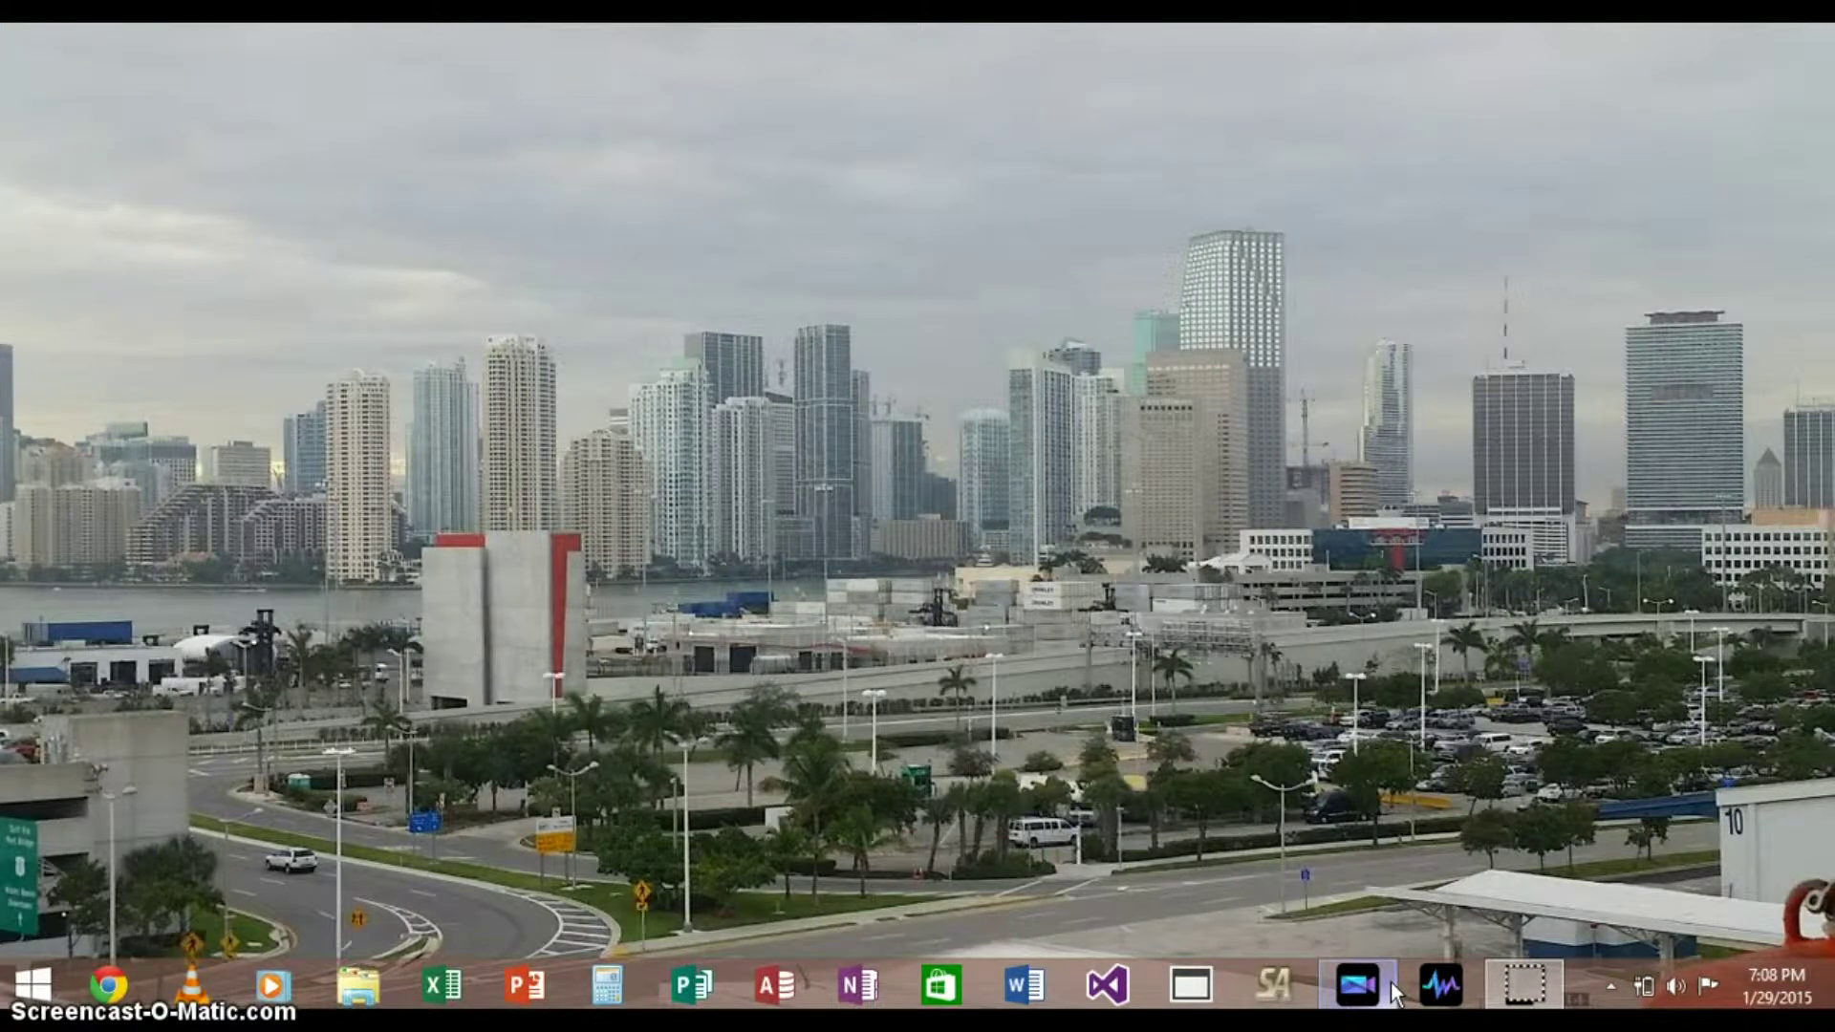
Launch PowerDirector 13 from its taskbar icon
click(1390, 984)
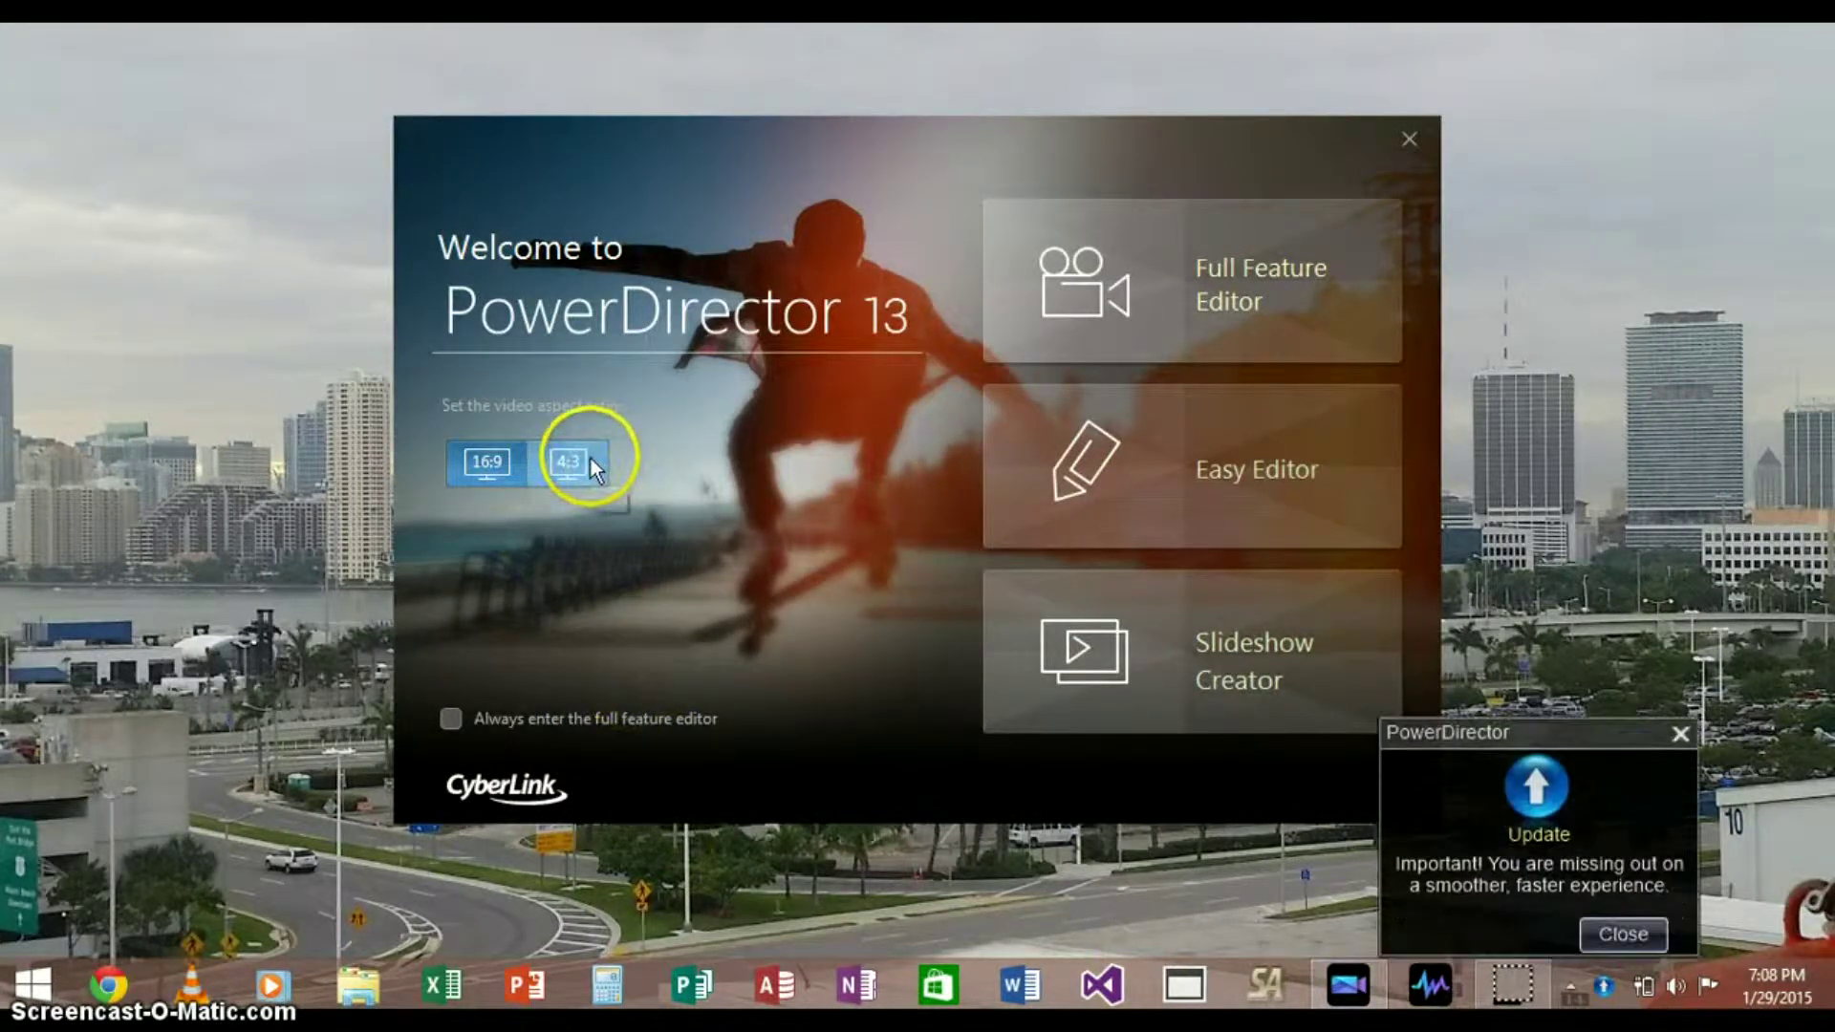
Dismiss the update notification and start PowerDirector in Slideshow Creator mode
click(1680, 733)
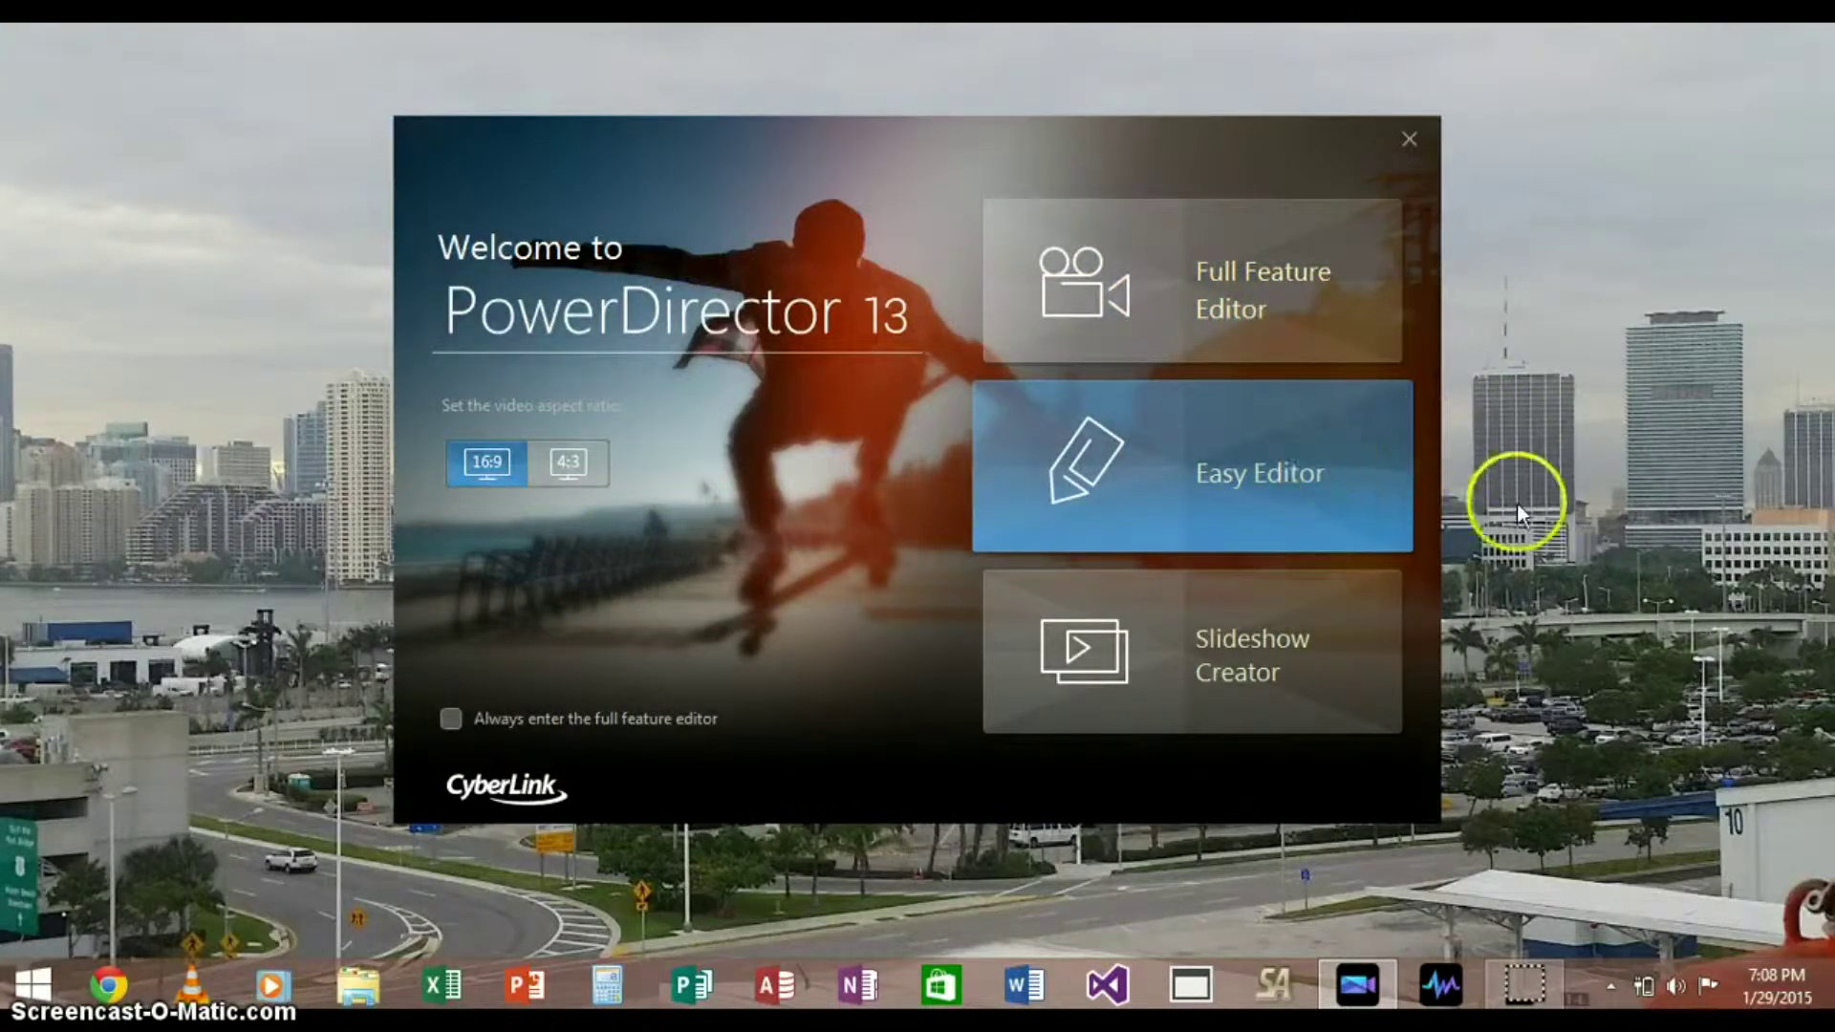
click(1288, 701)
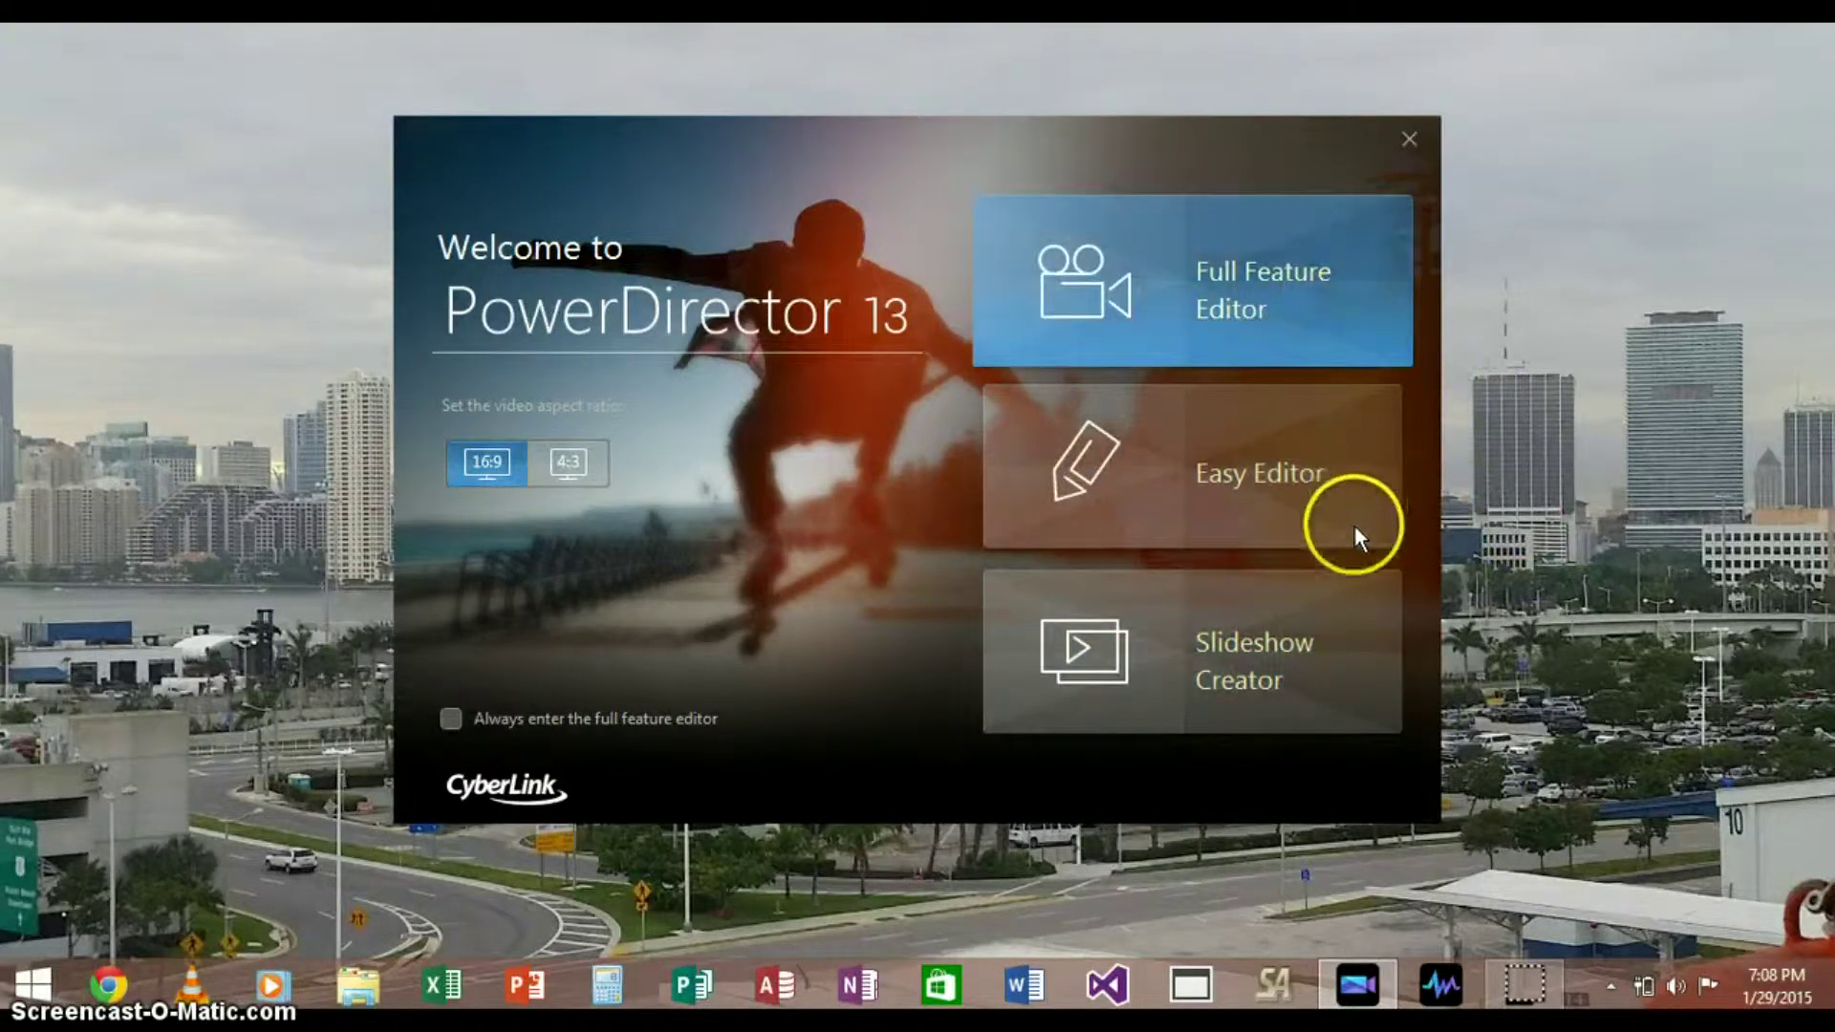
click(1261, 696)
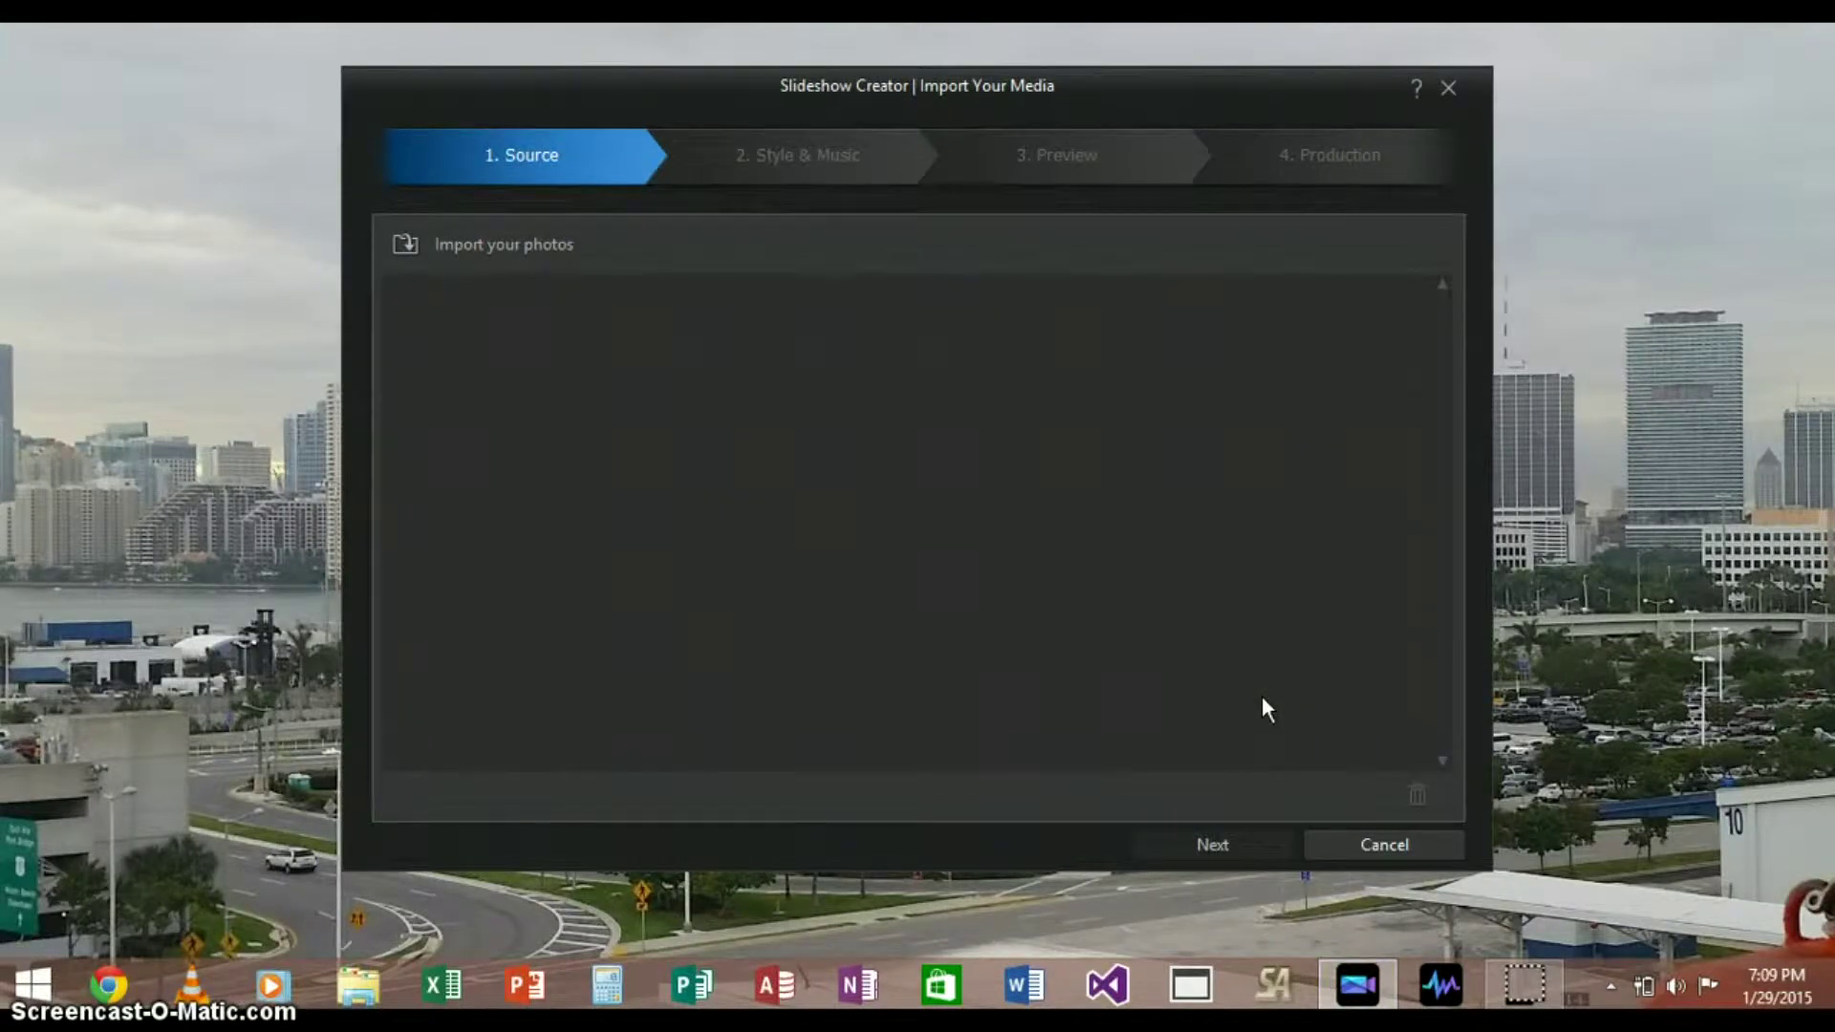
Cancel the slideshow at Import Your Media and confirm closing PowerDirector
click(499, 253)
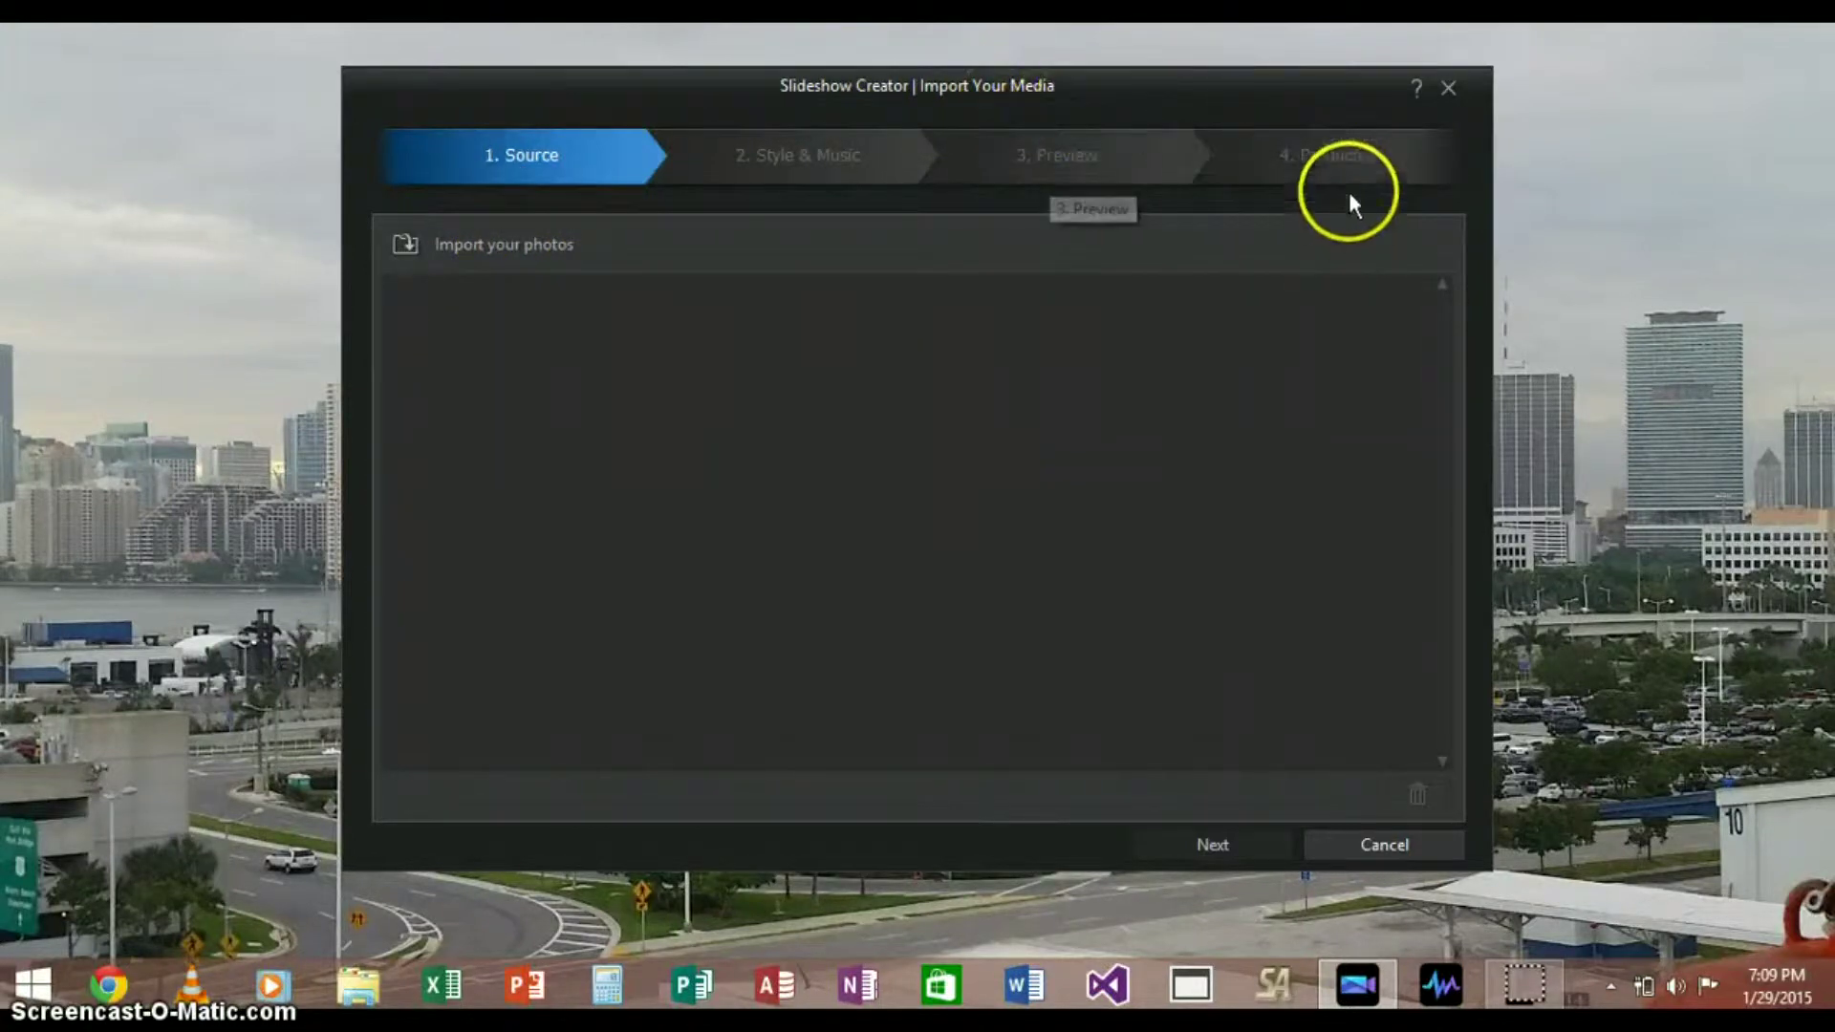
click(1391, 847)
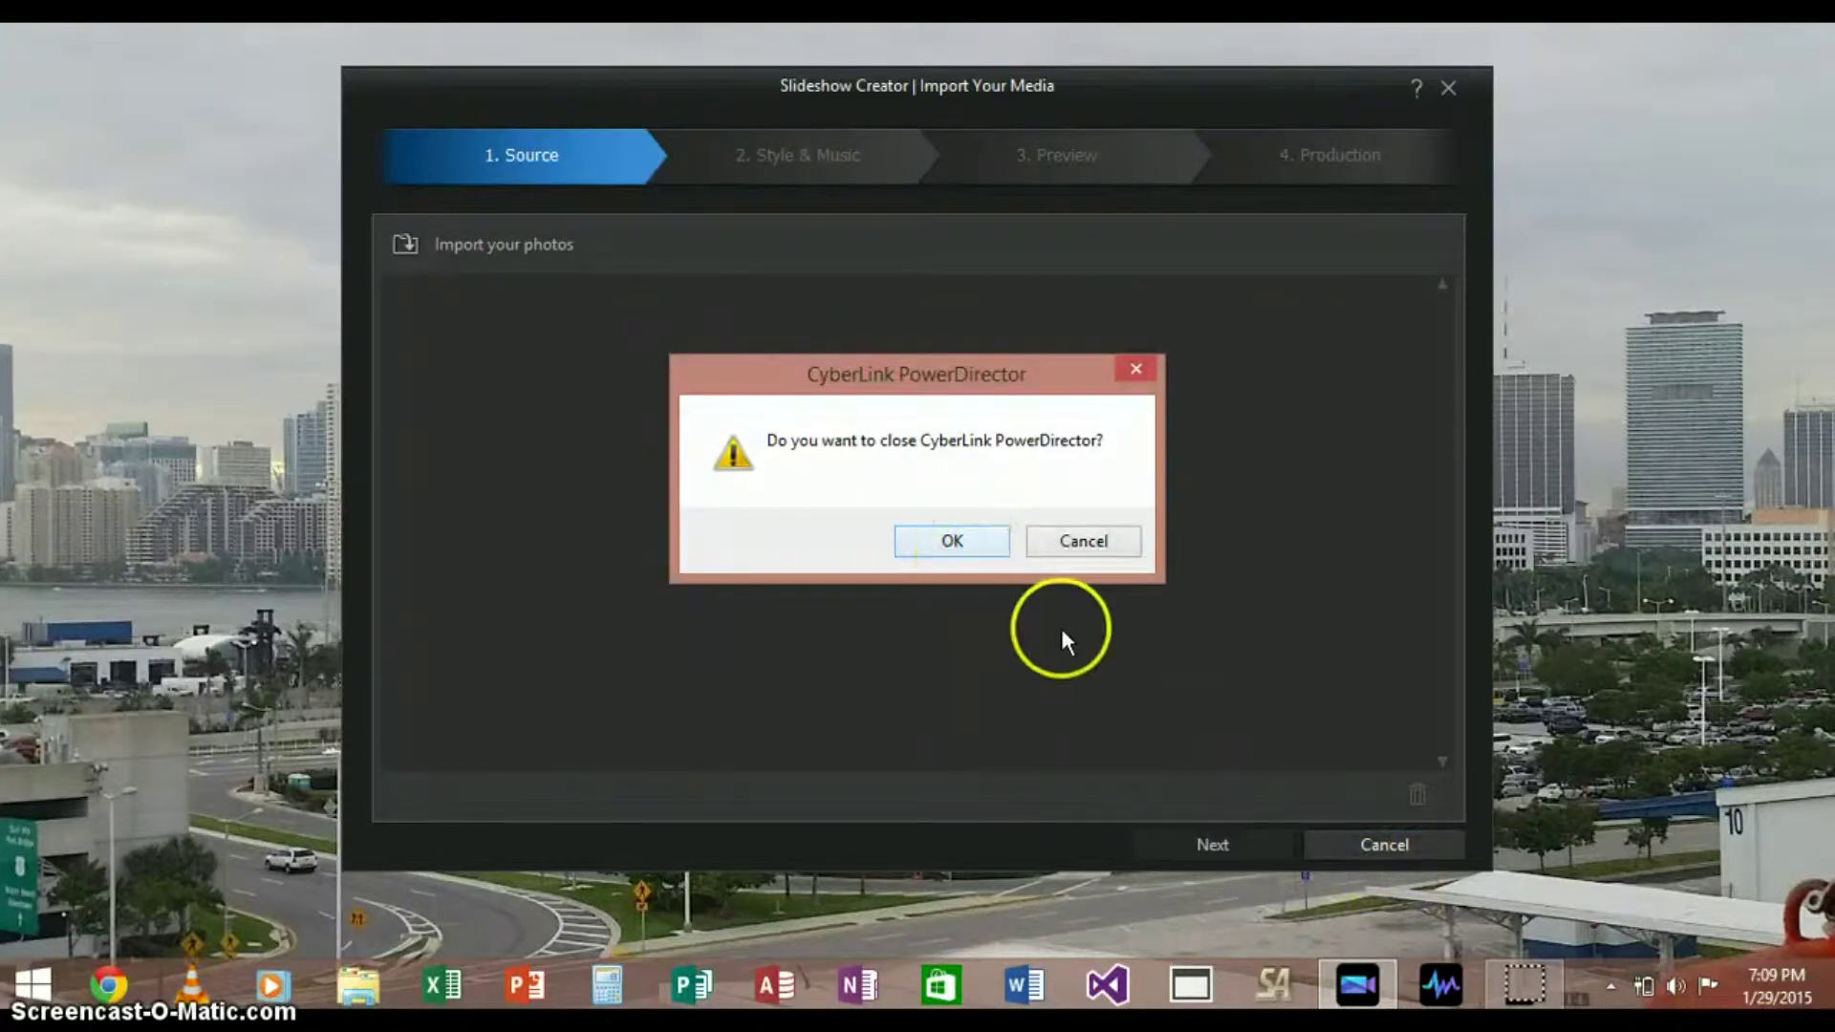
click(935, 548)
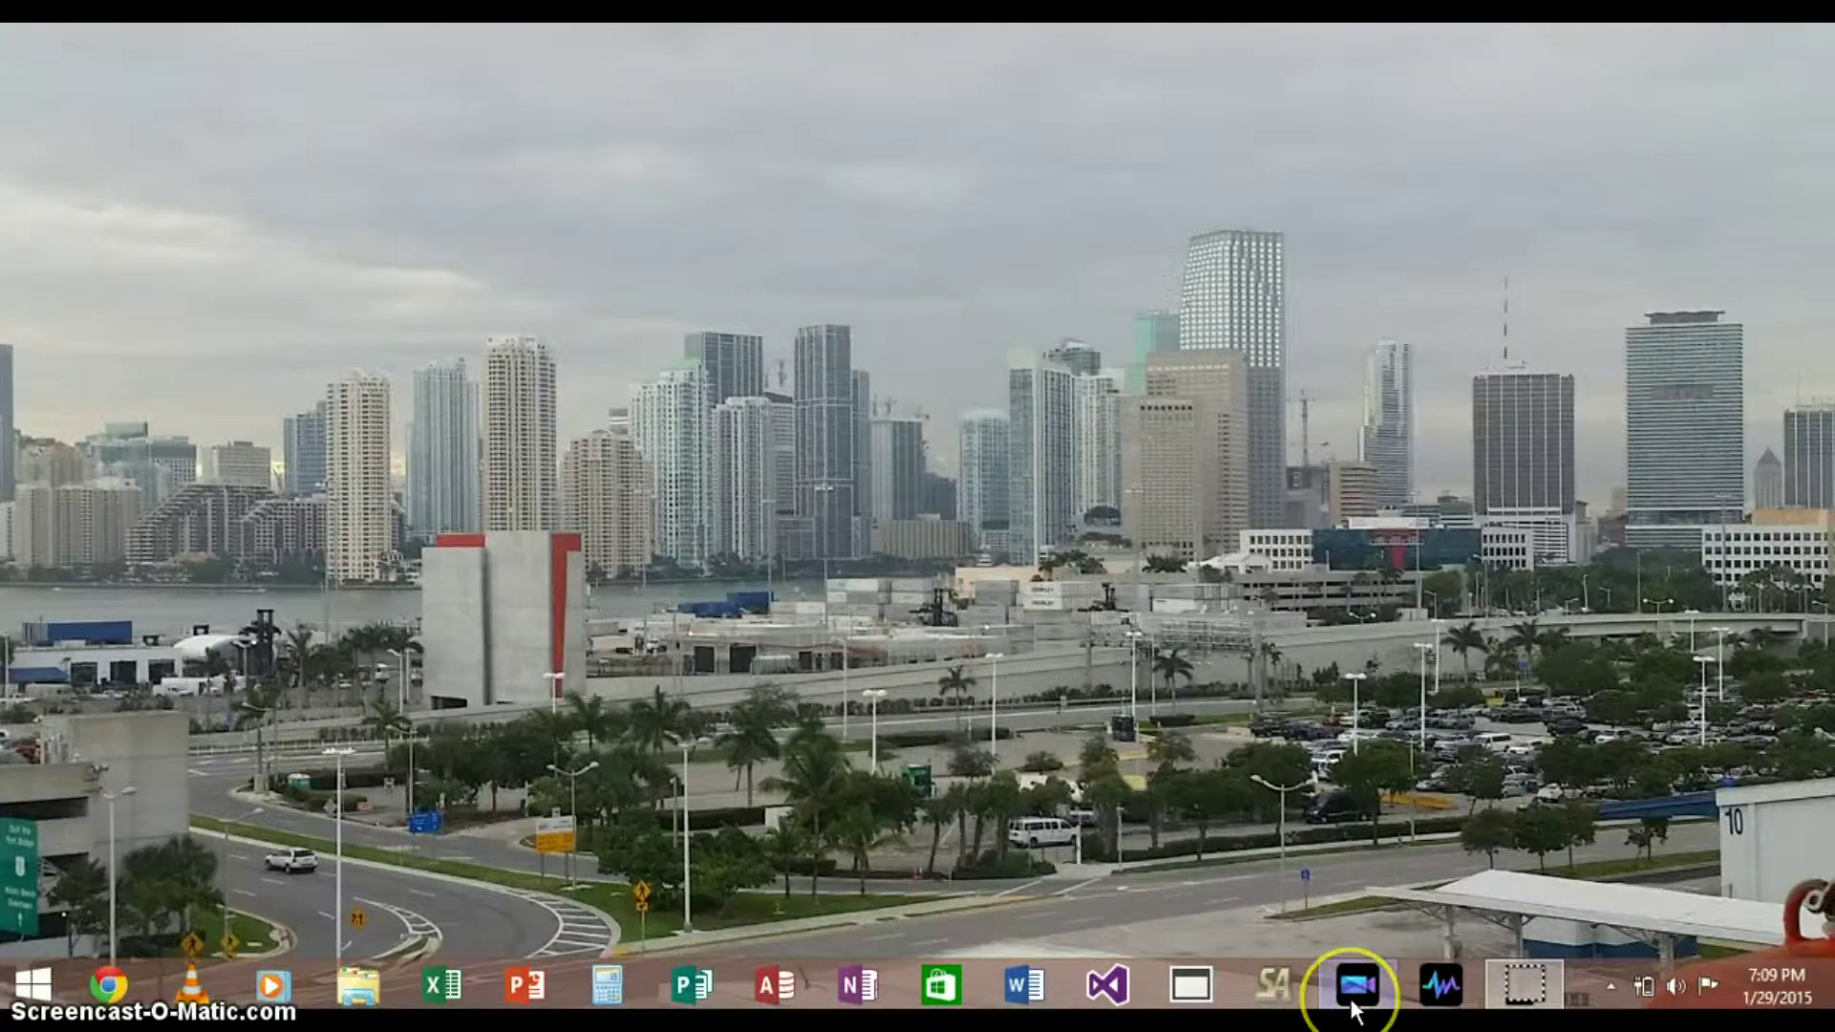
Relaunch PowerDirector from the taskbar and choose the Full Feature Editor
click(1249, 888)
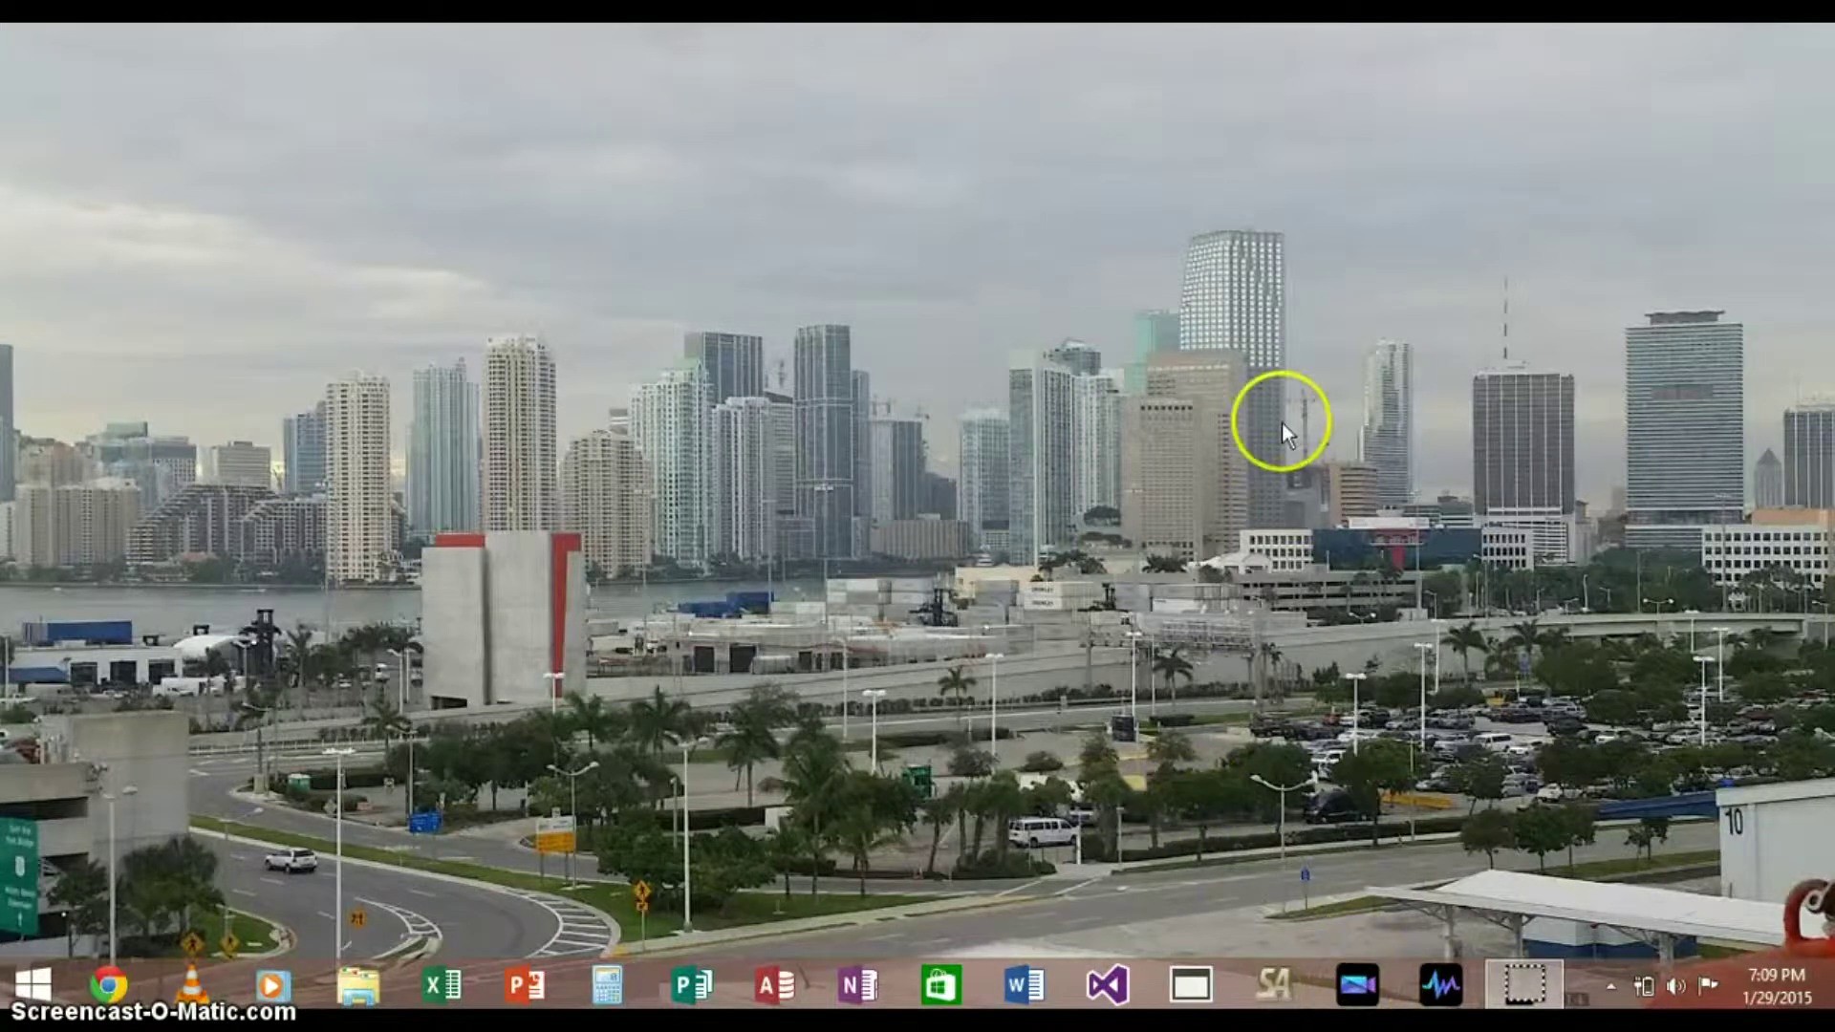
click(1376, 990)
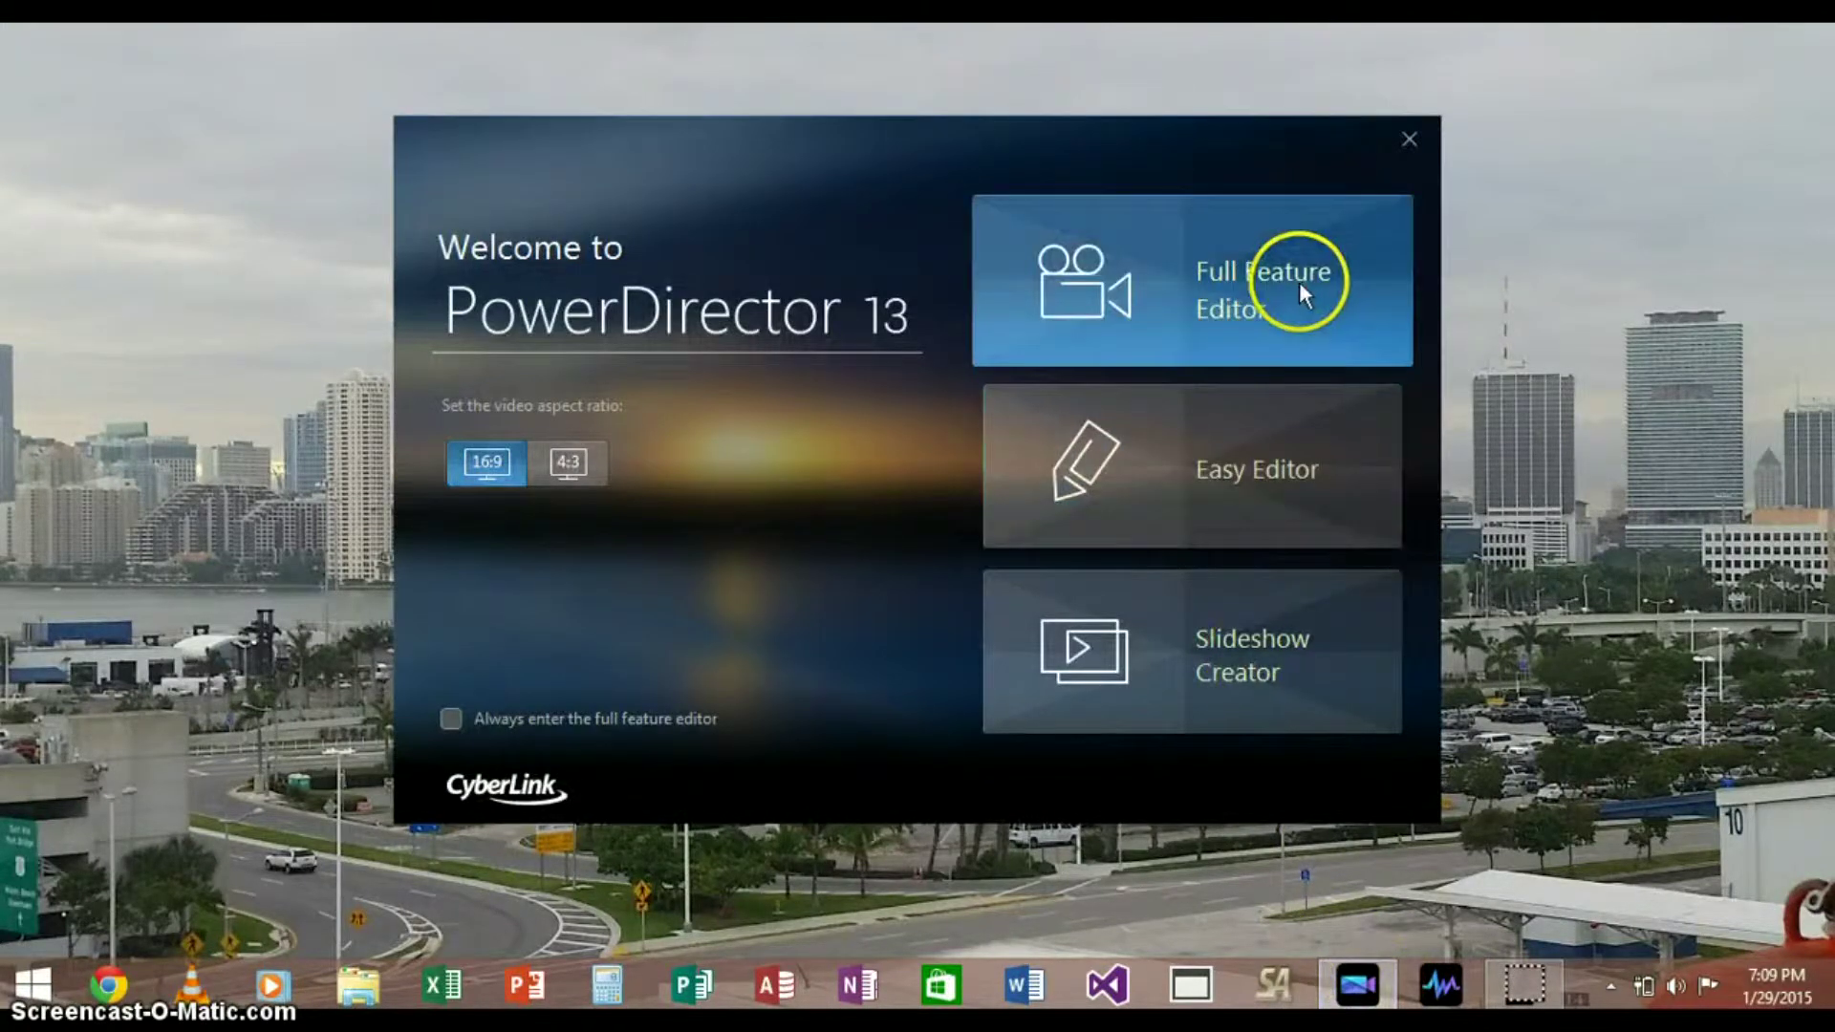
click(1302, 315)
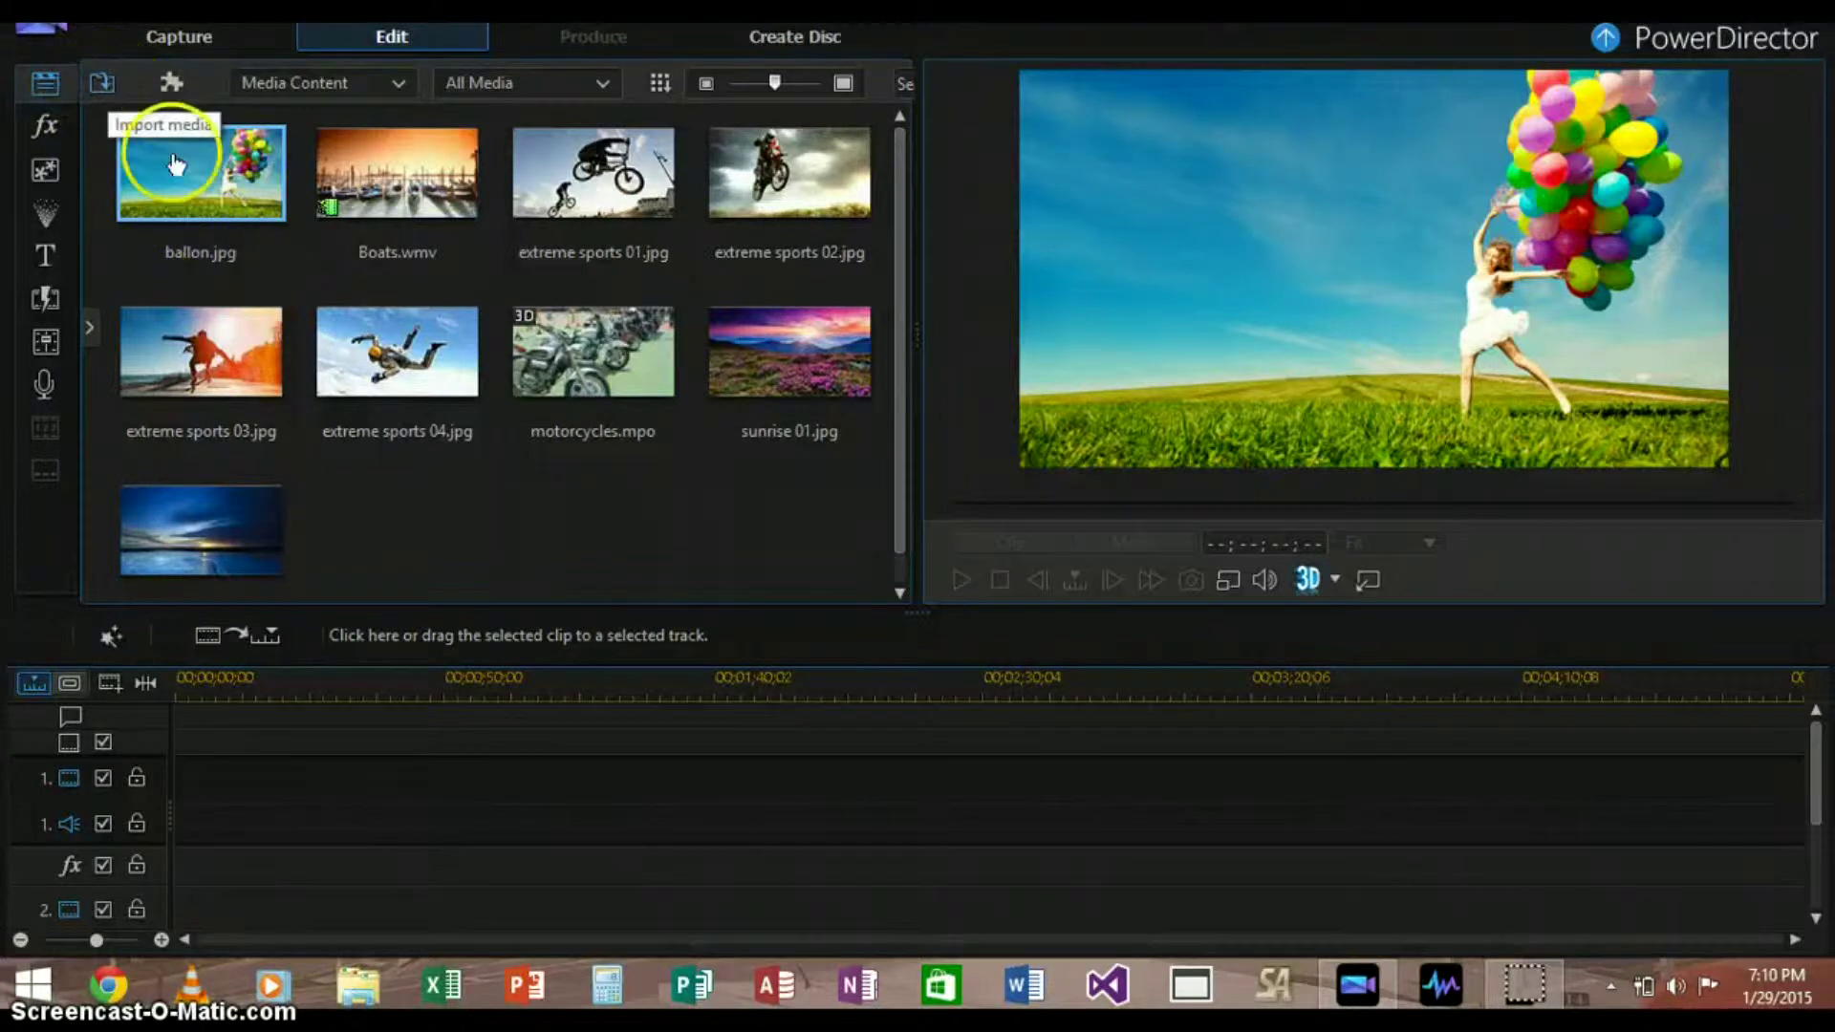
Open and close the Import media options, then expand and collapse the library categories panel
click(107, 82)
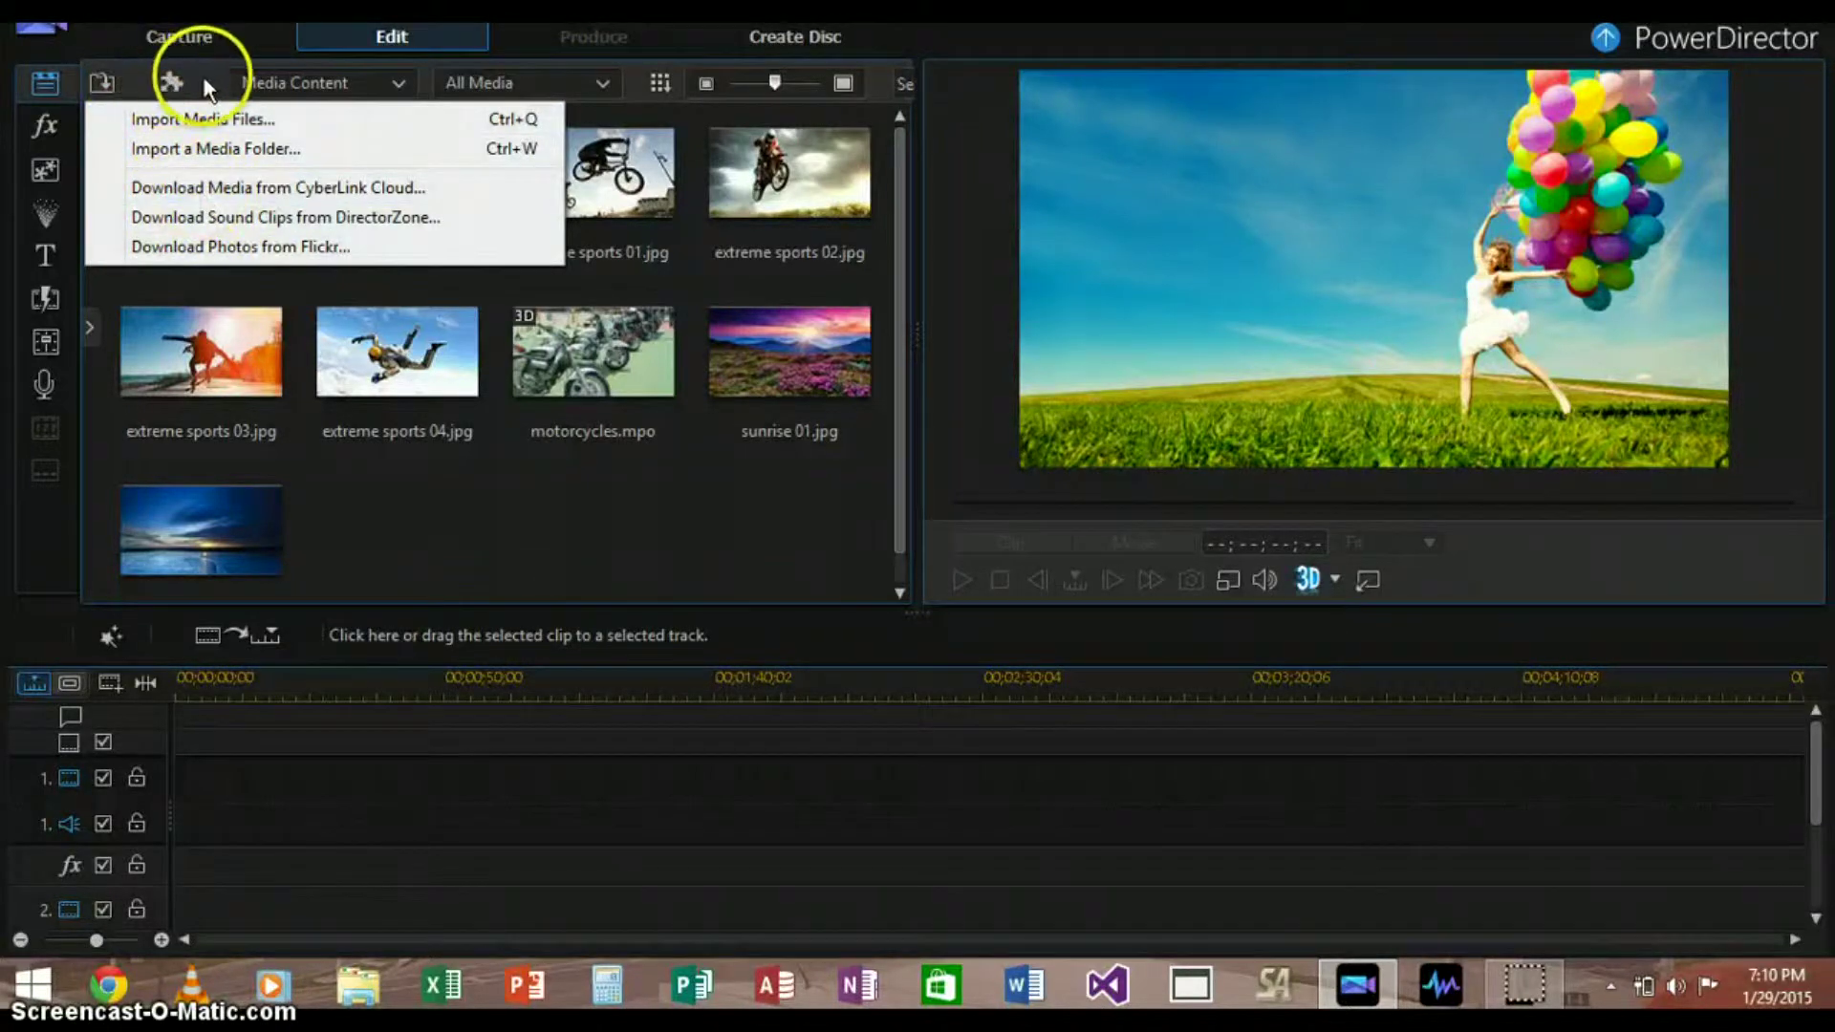
click(174, 80)
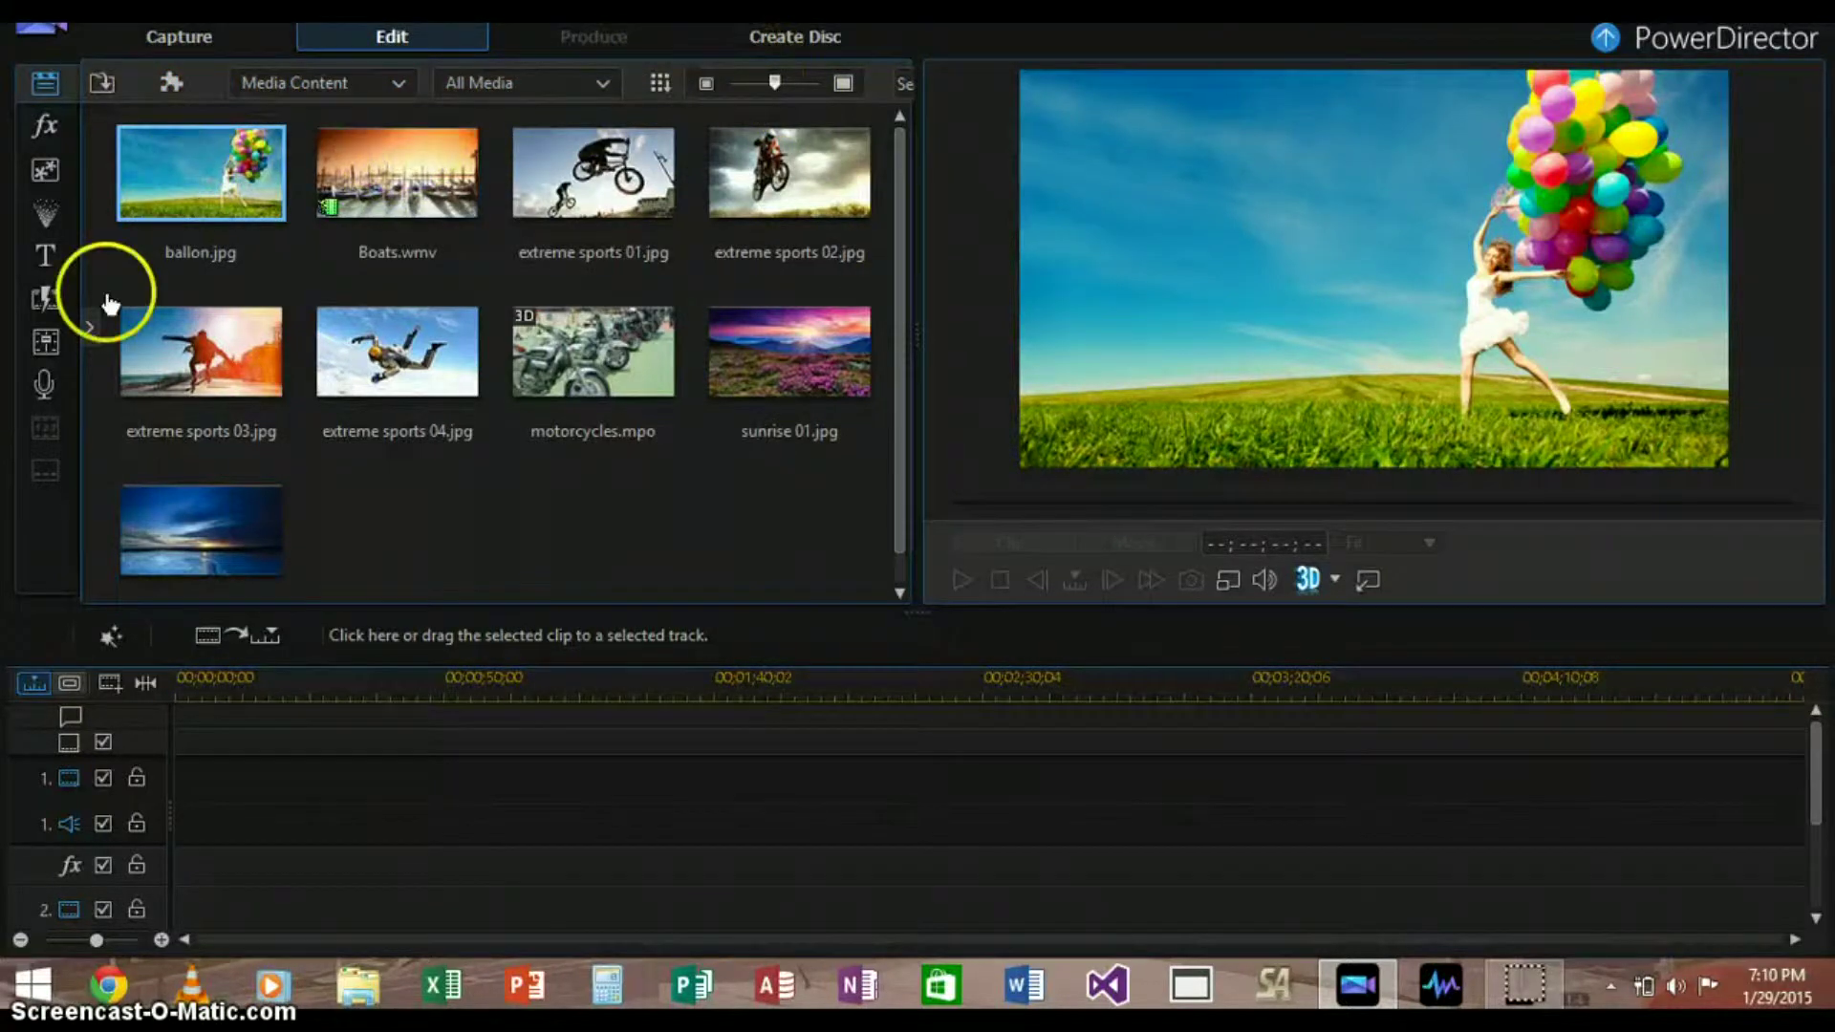
click(91, 327)
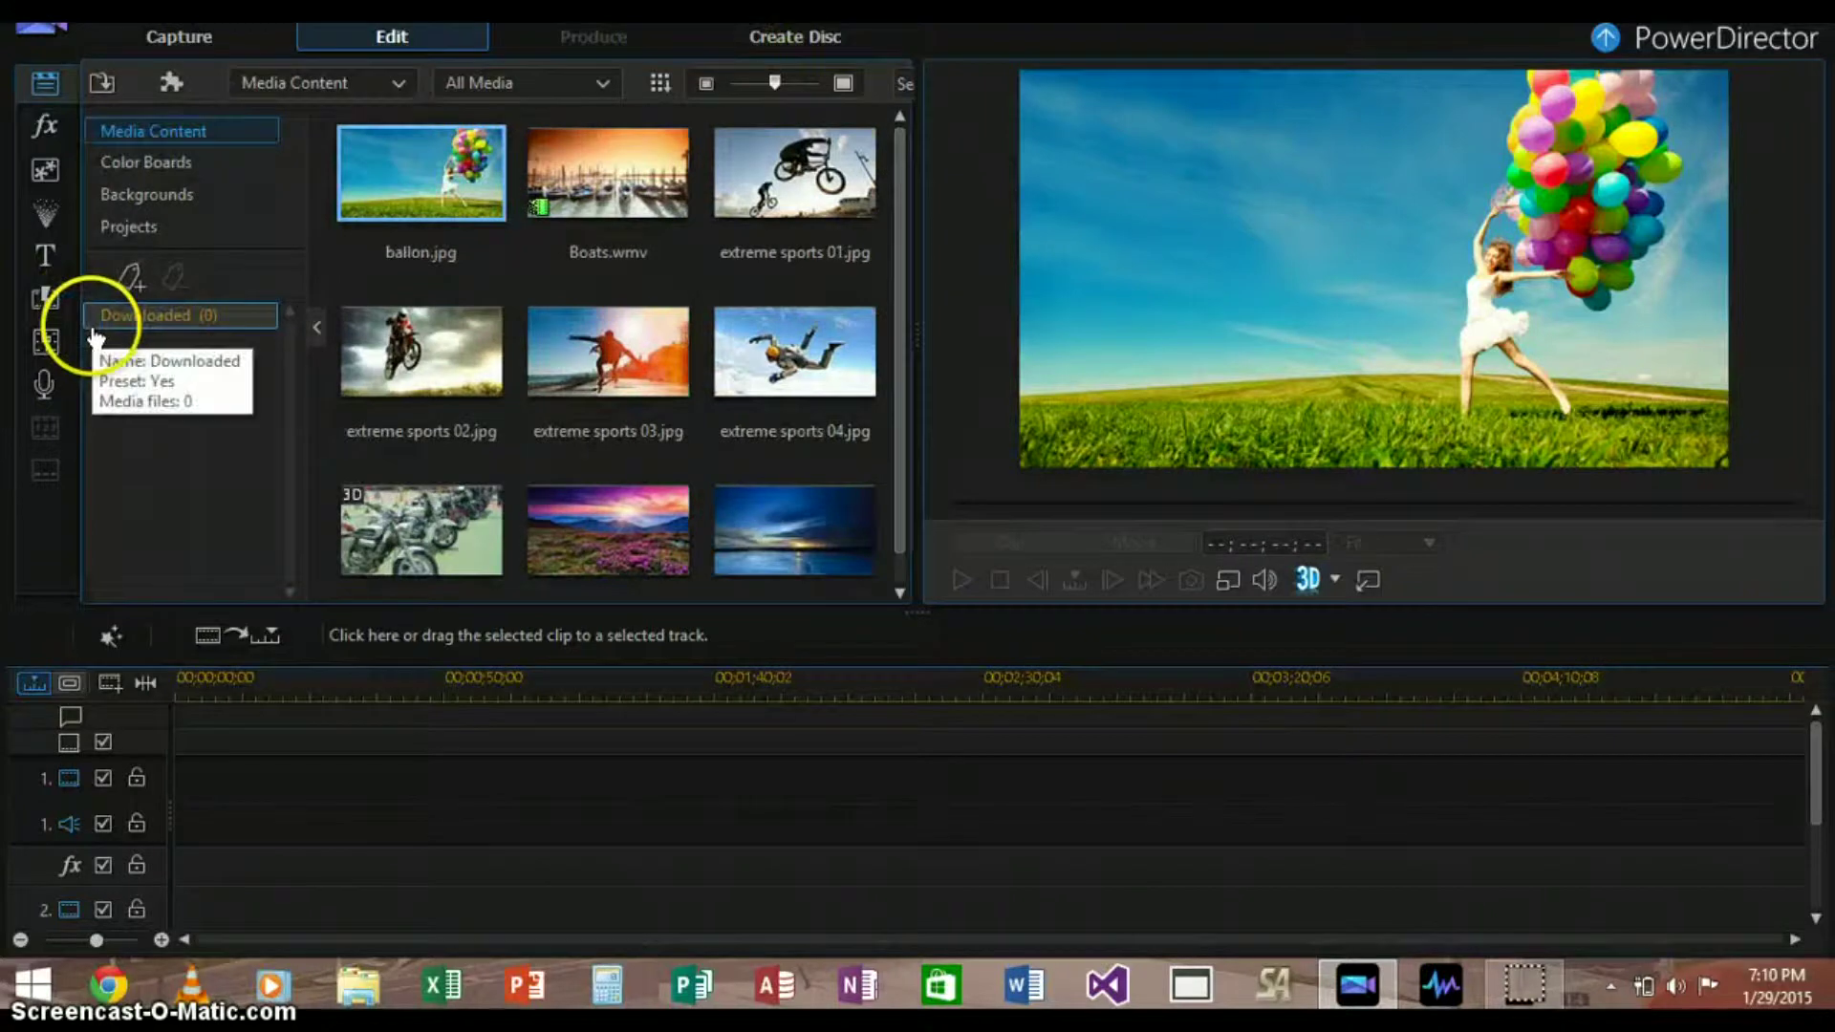
click(318, 329)
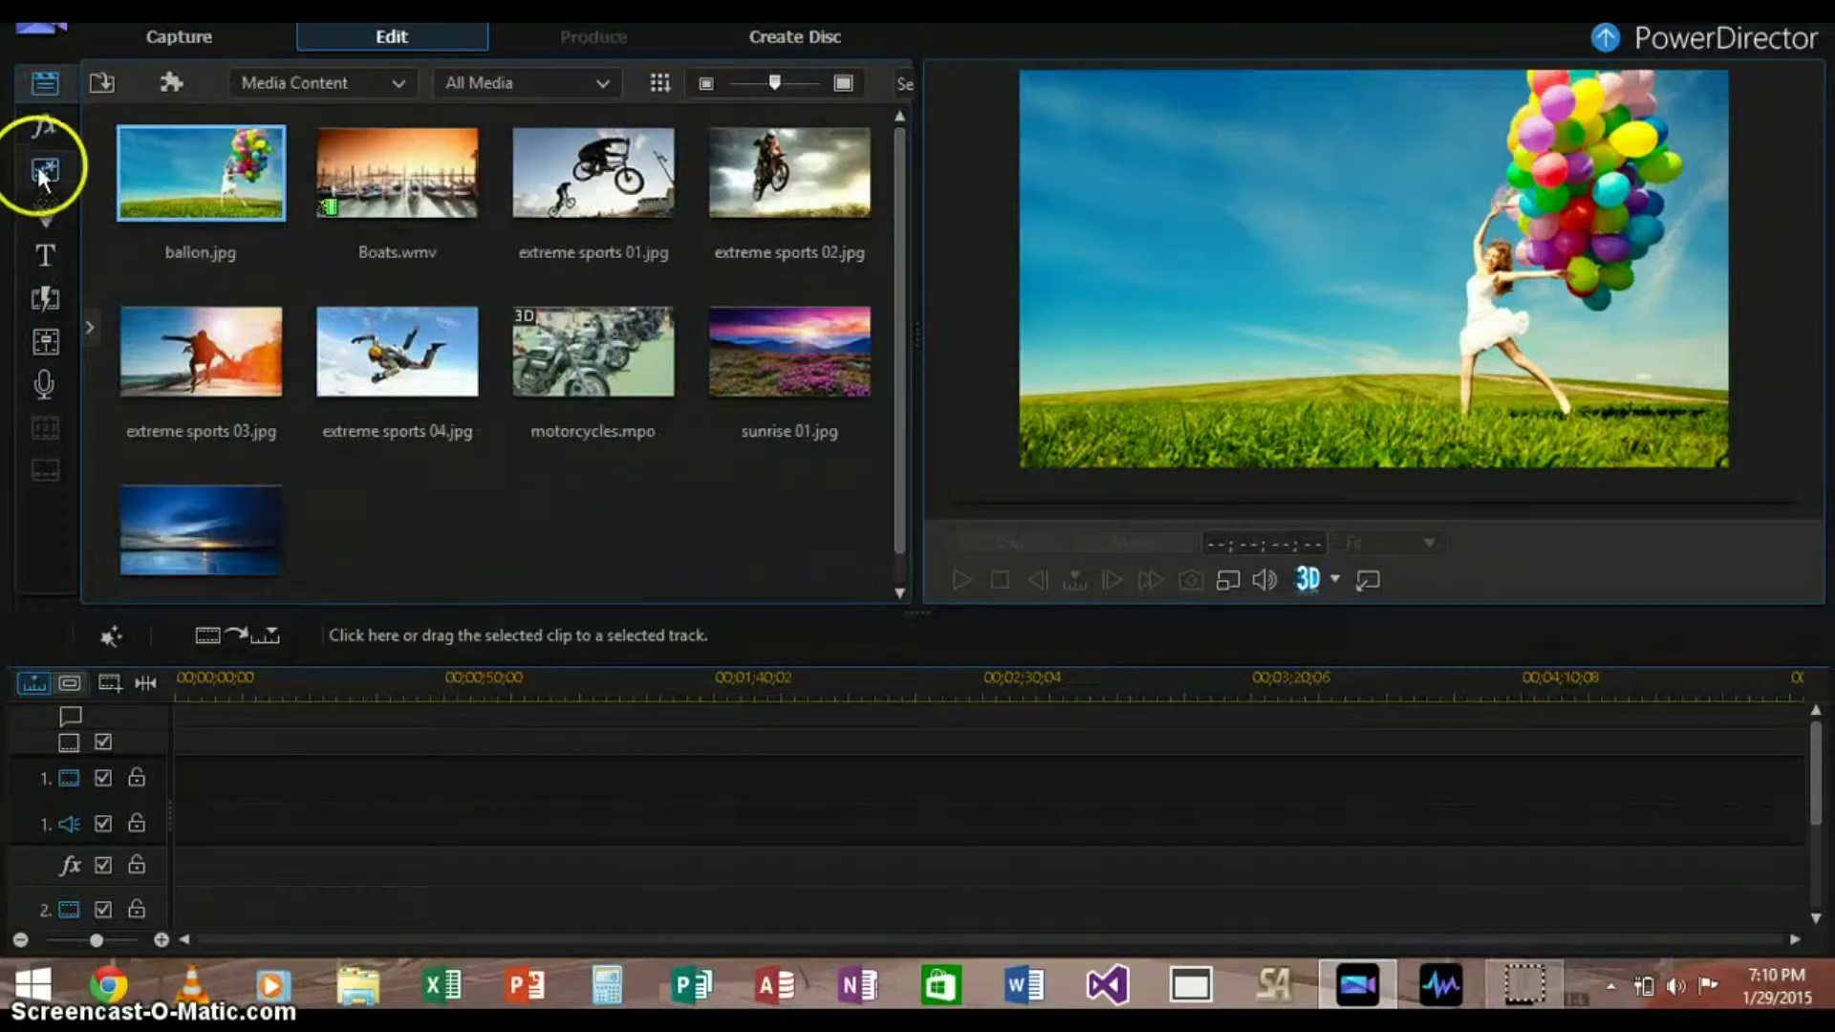
Preview the Adorage Filter, Beating, Fine Noise, Fire and Fireworks effects, then select Rain
click(44, 125)
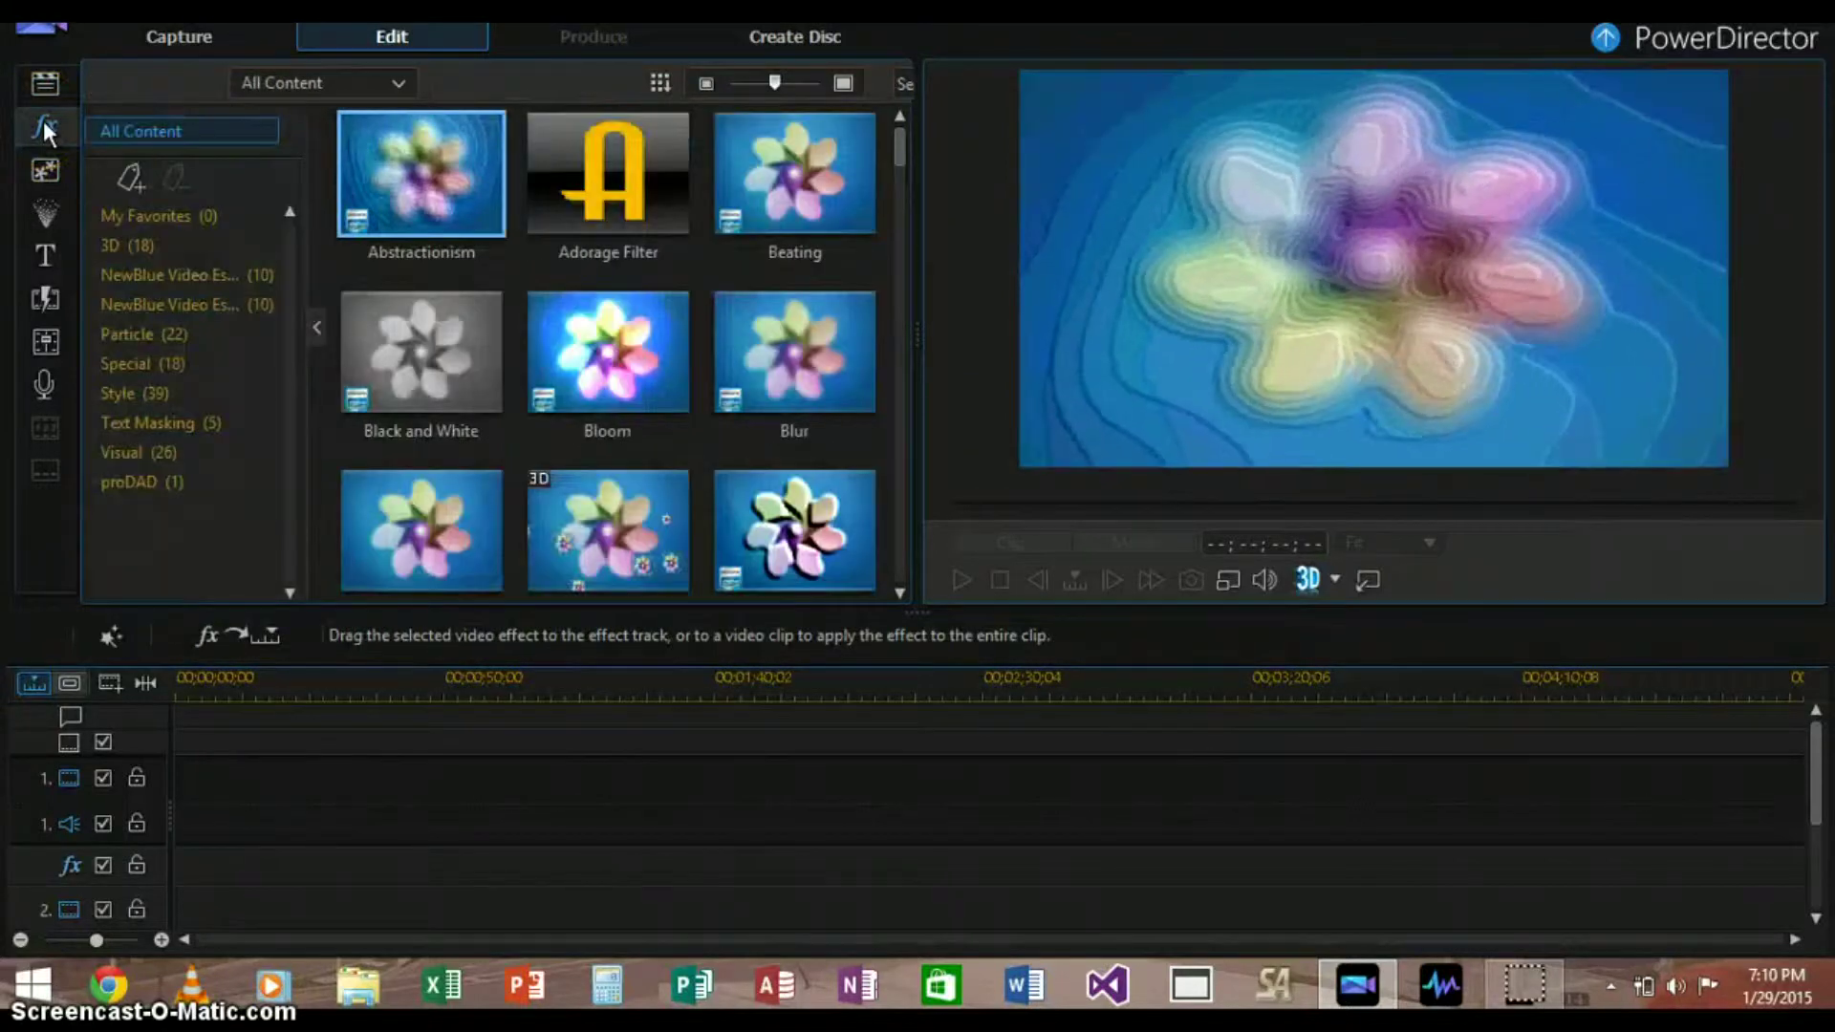
click(626, 237)
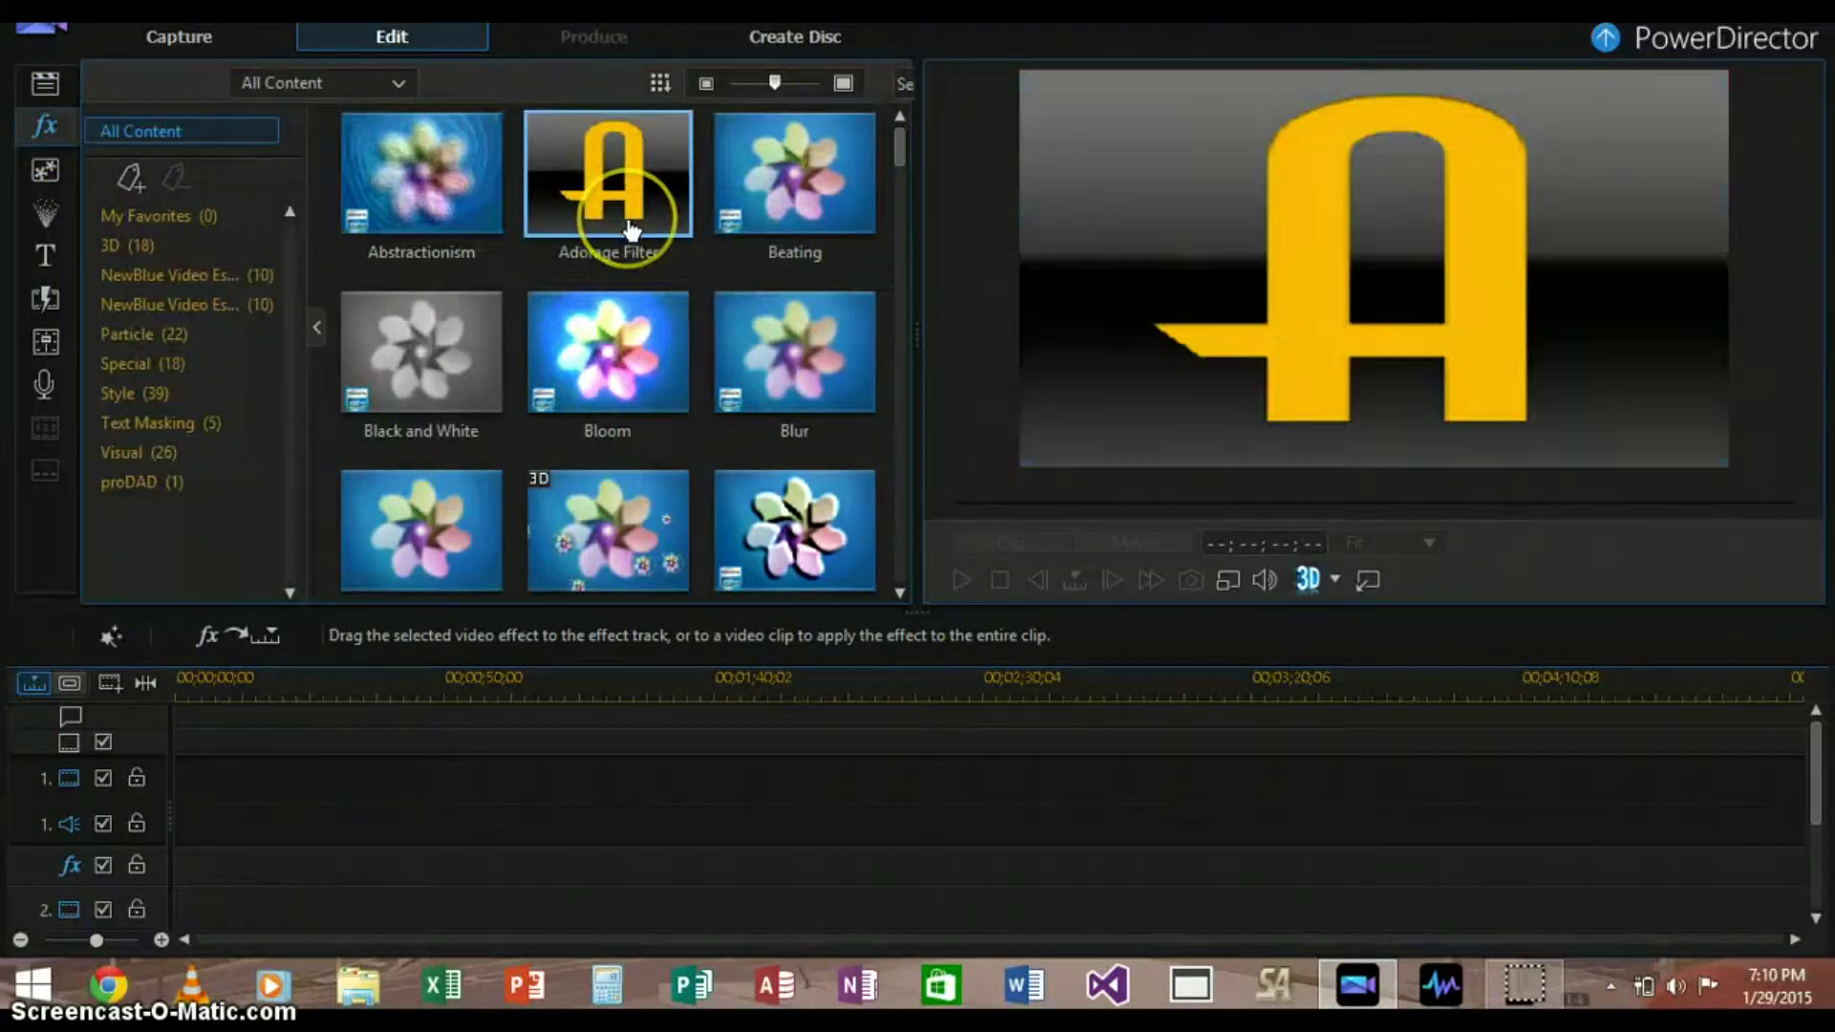
click(806, 232)
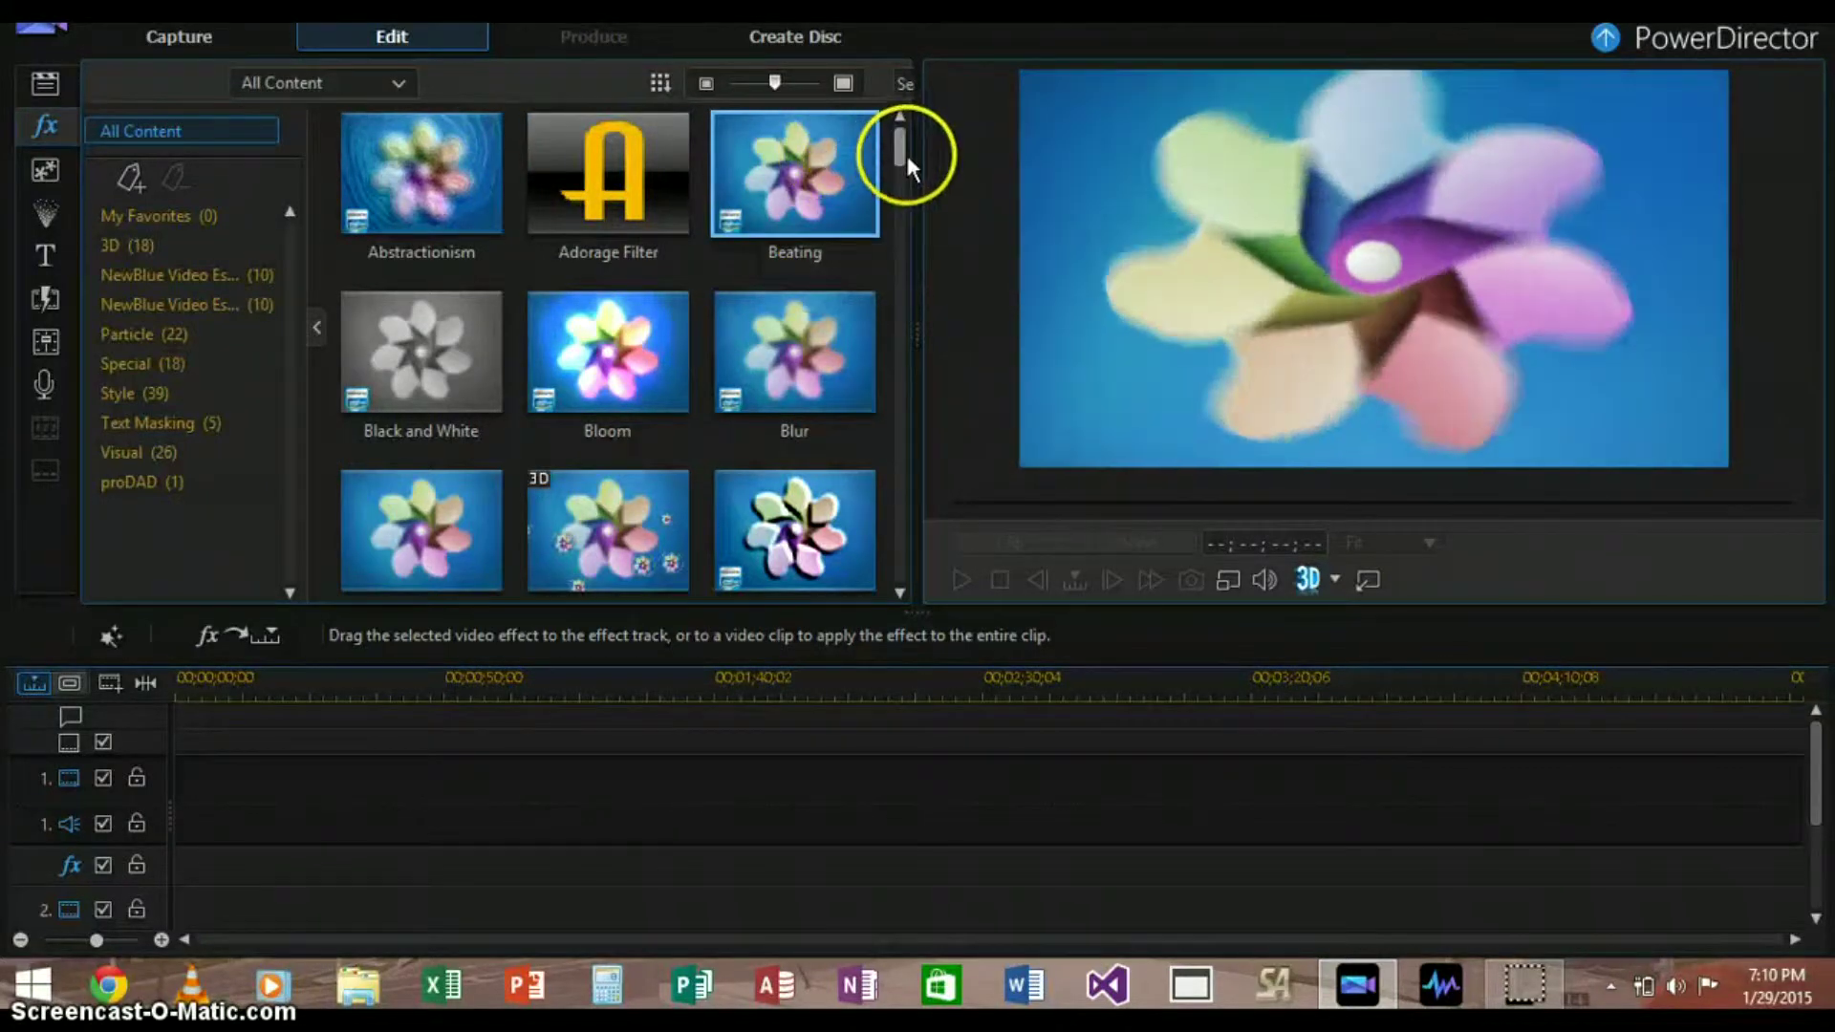
drag(902, 151, 898, 242)
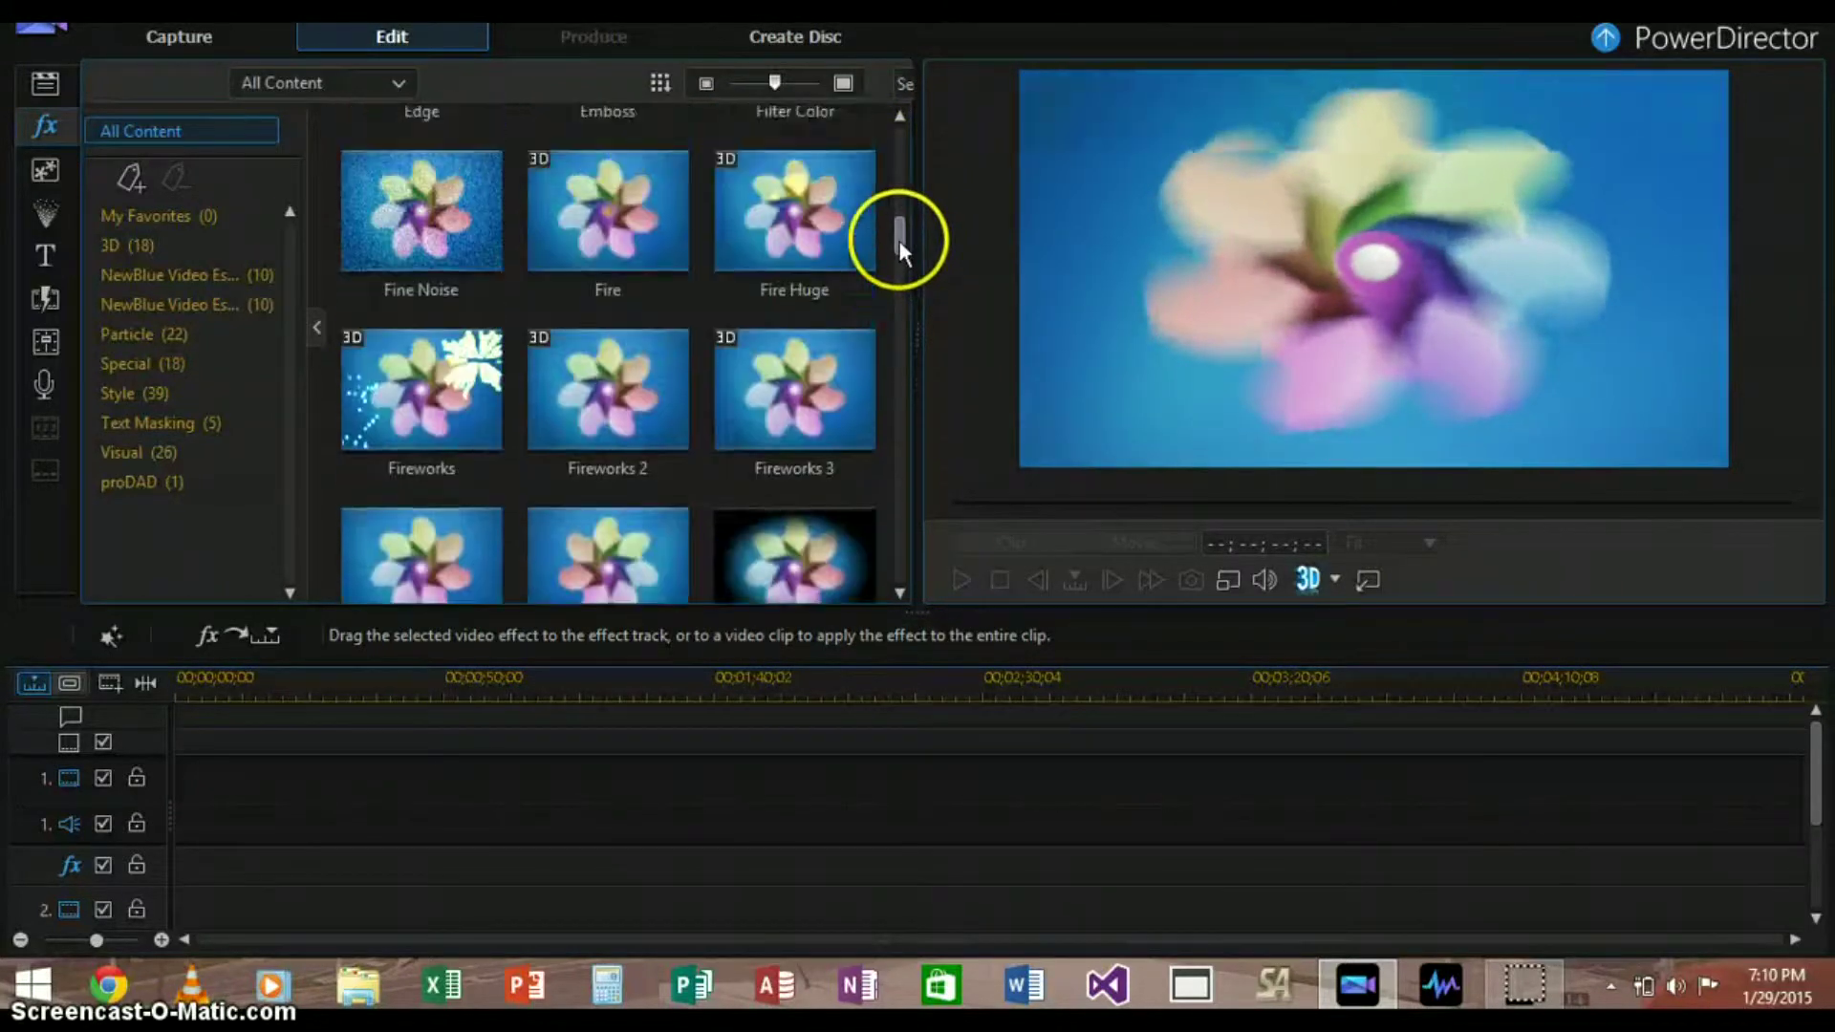
click(494, 212)
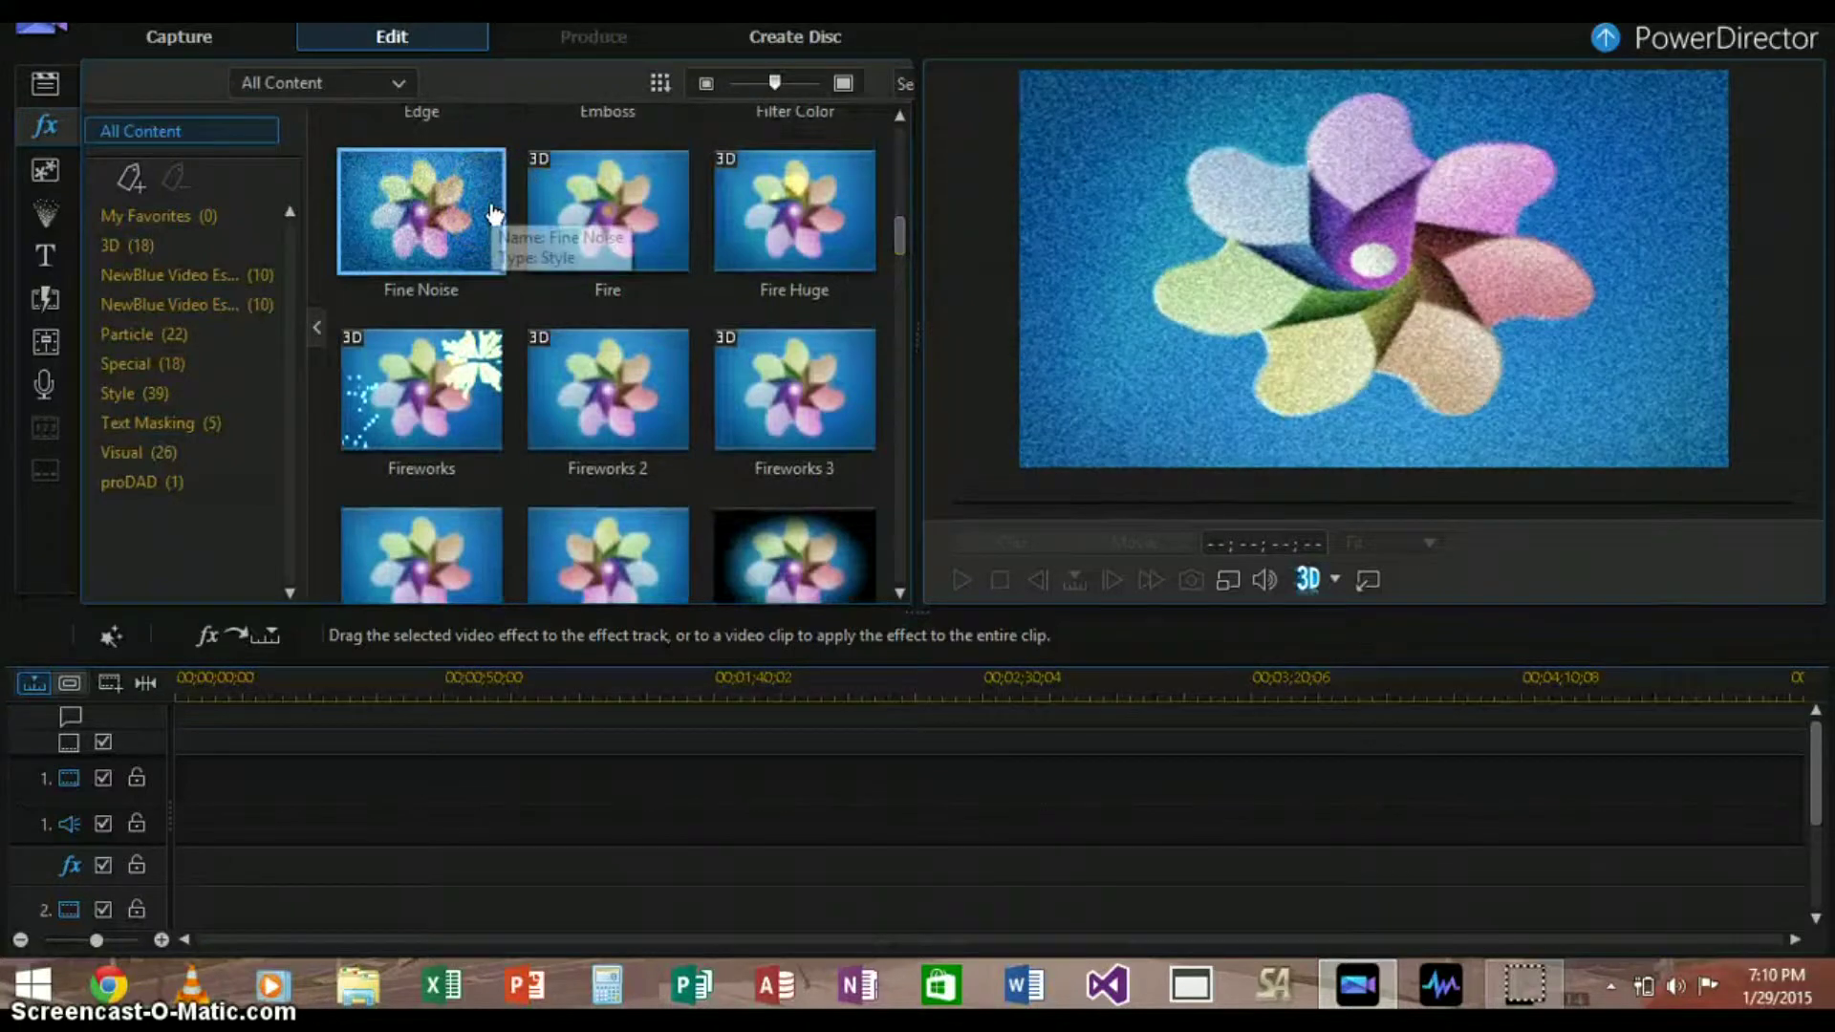
click(594, 243)
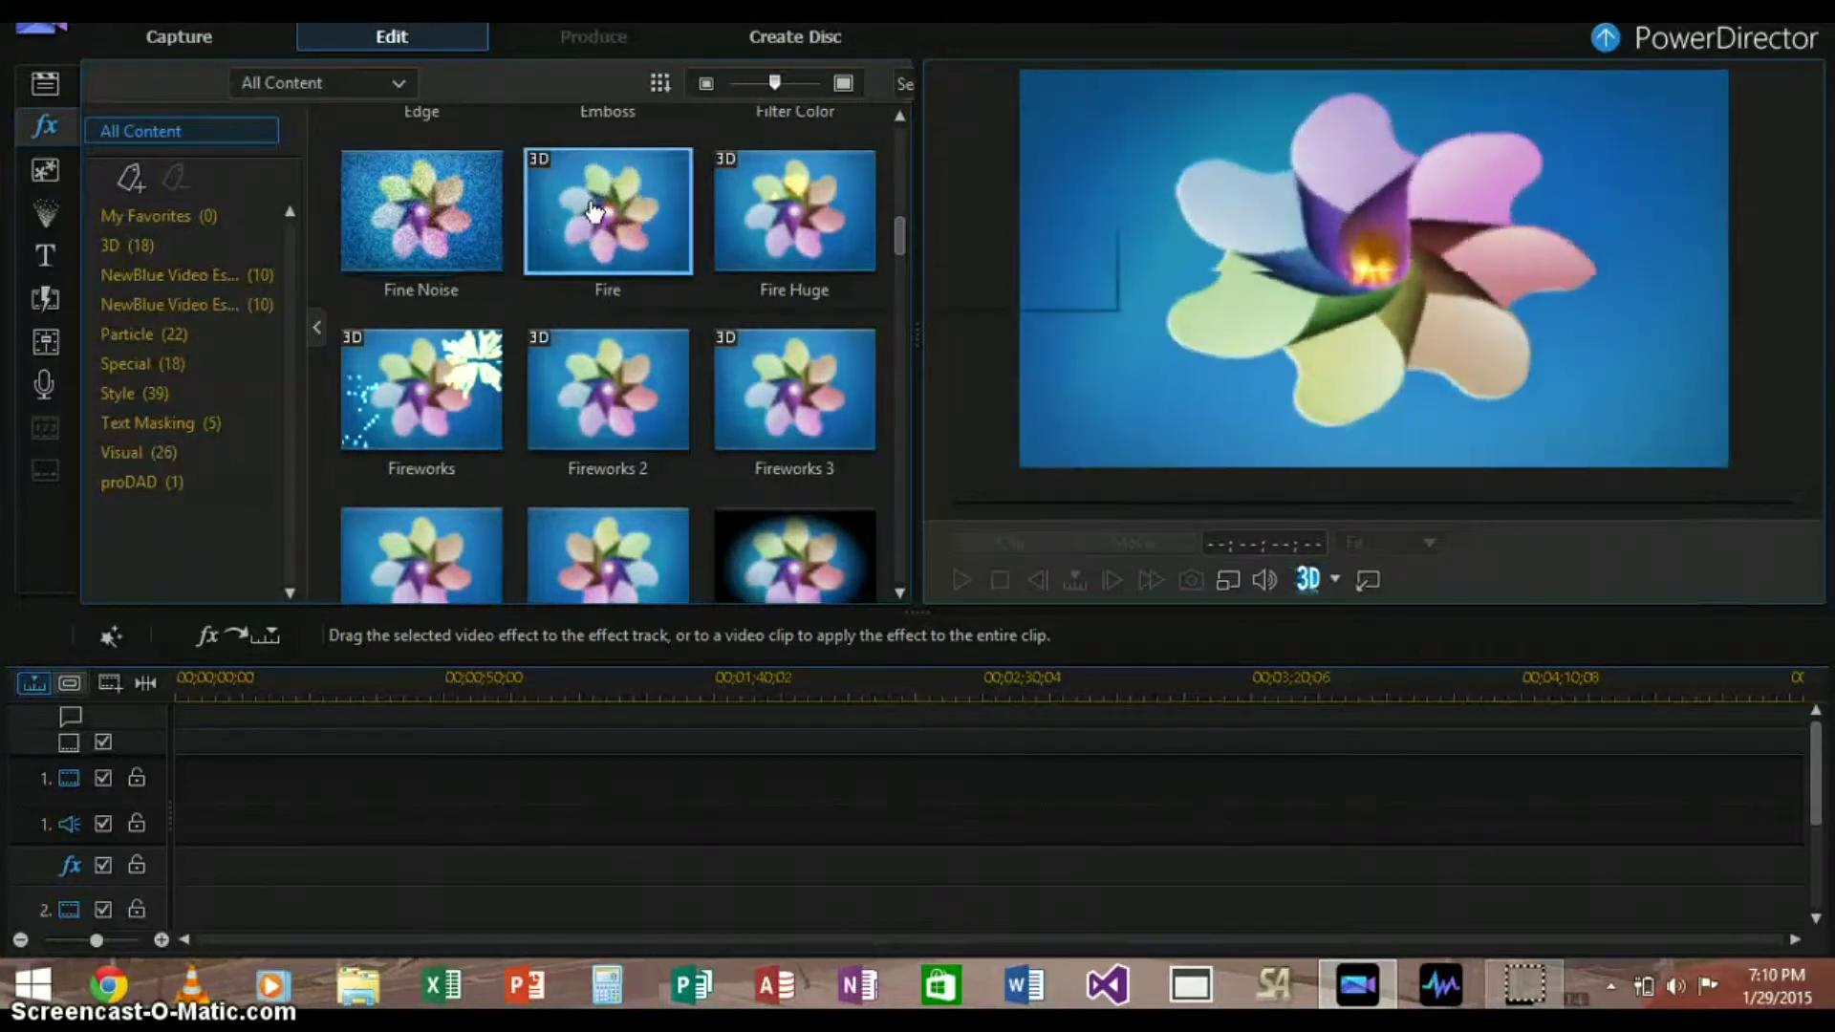
click(399, 373)
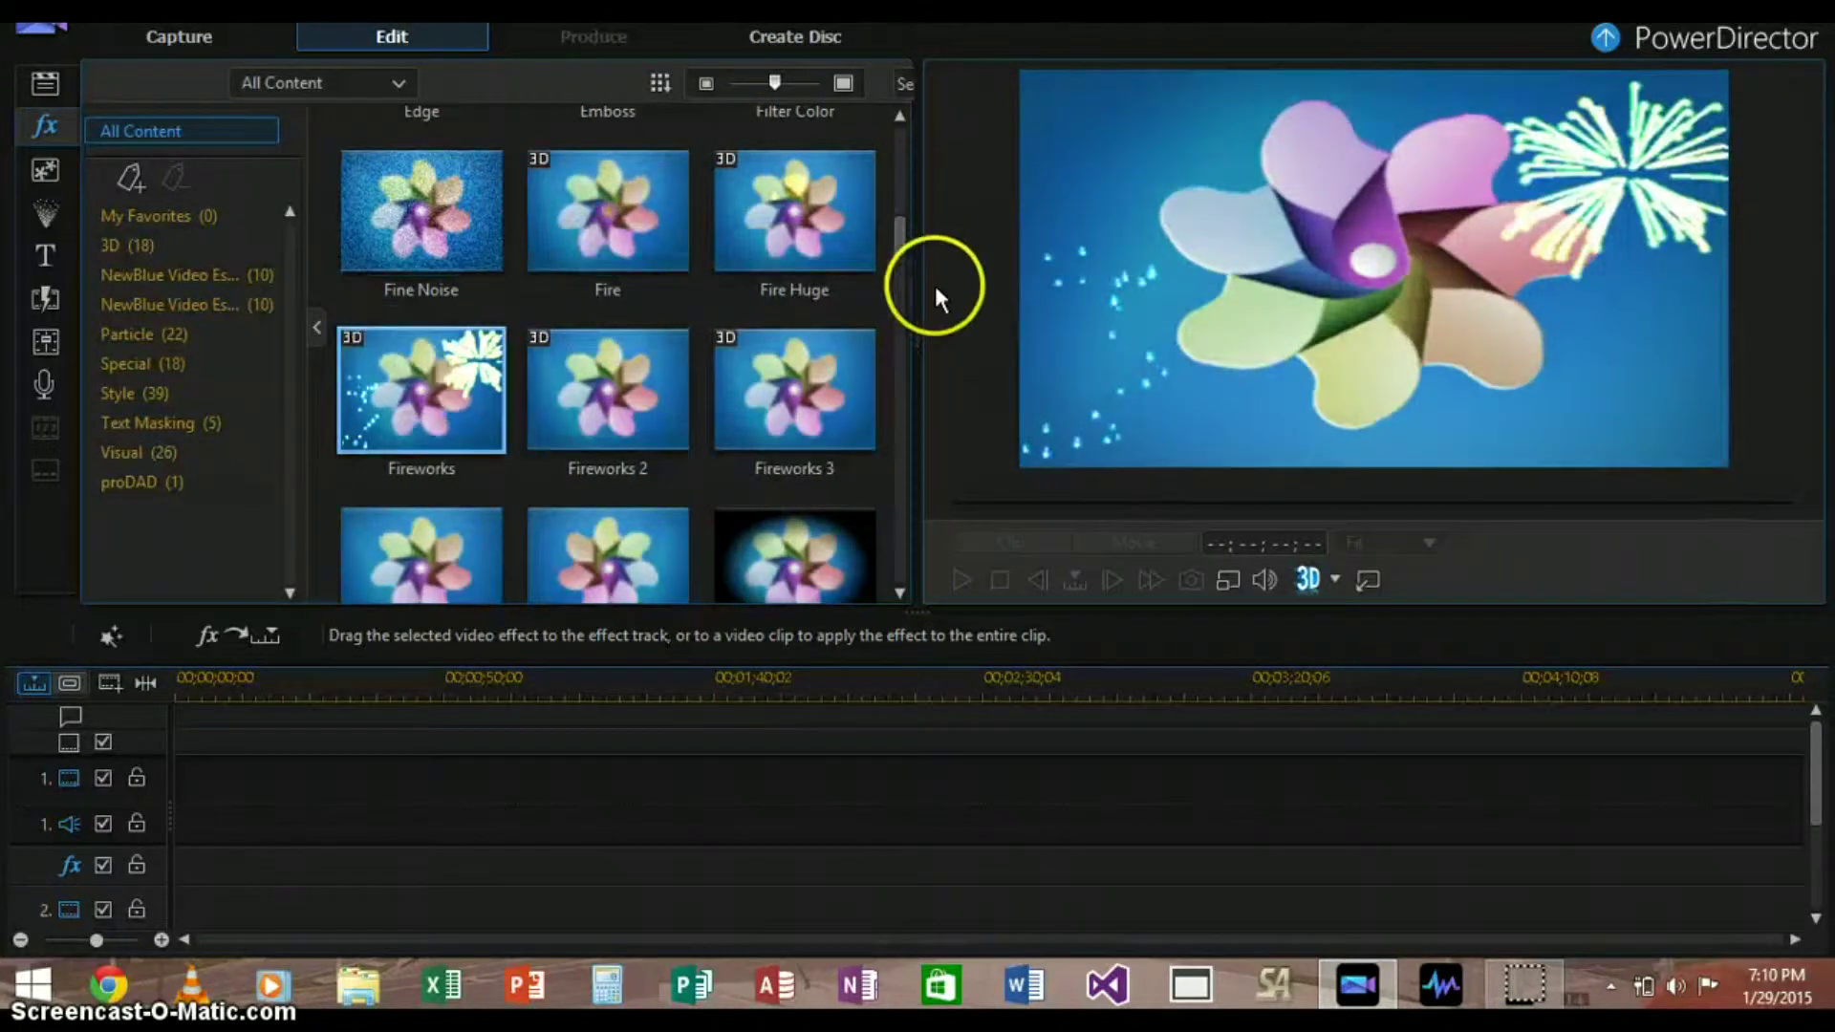
drag(906, 241, 894, 450)
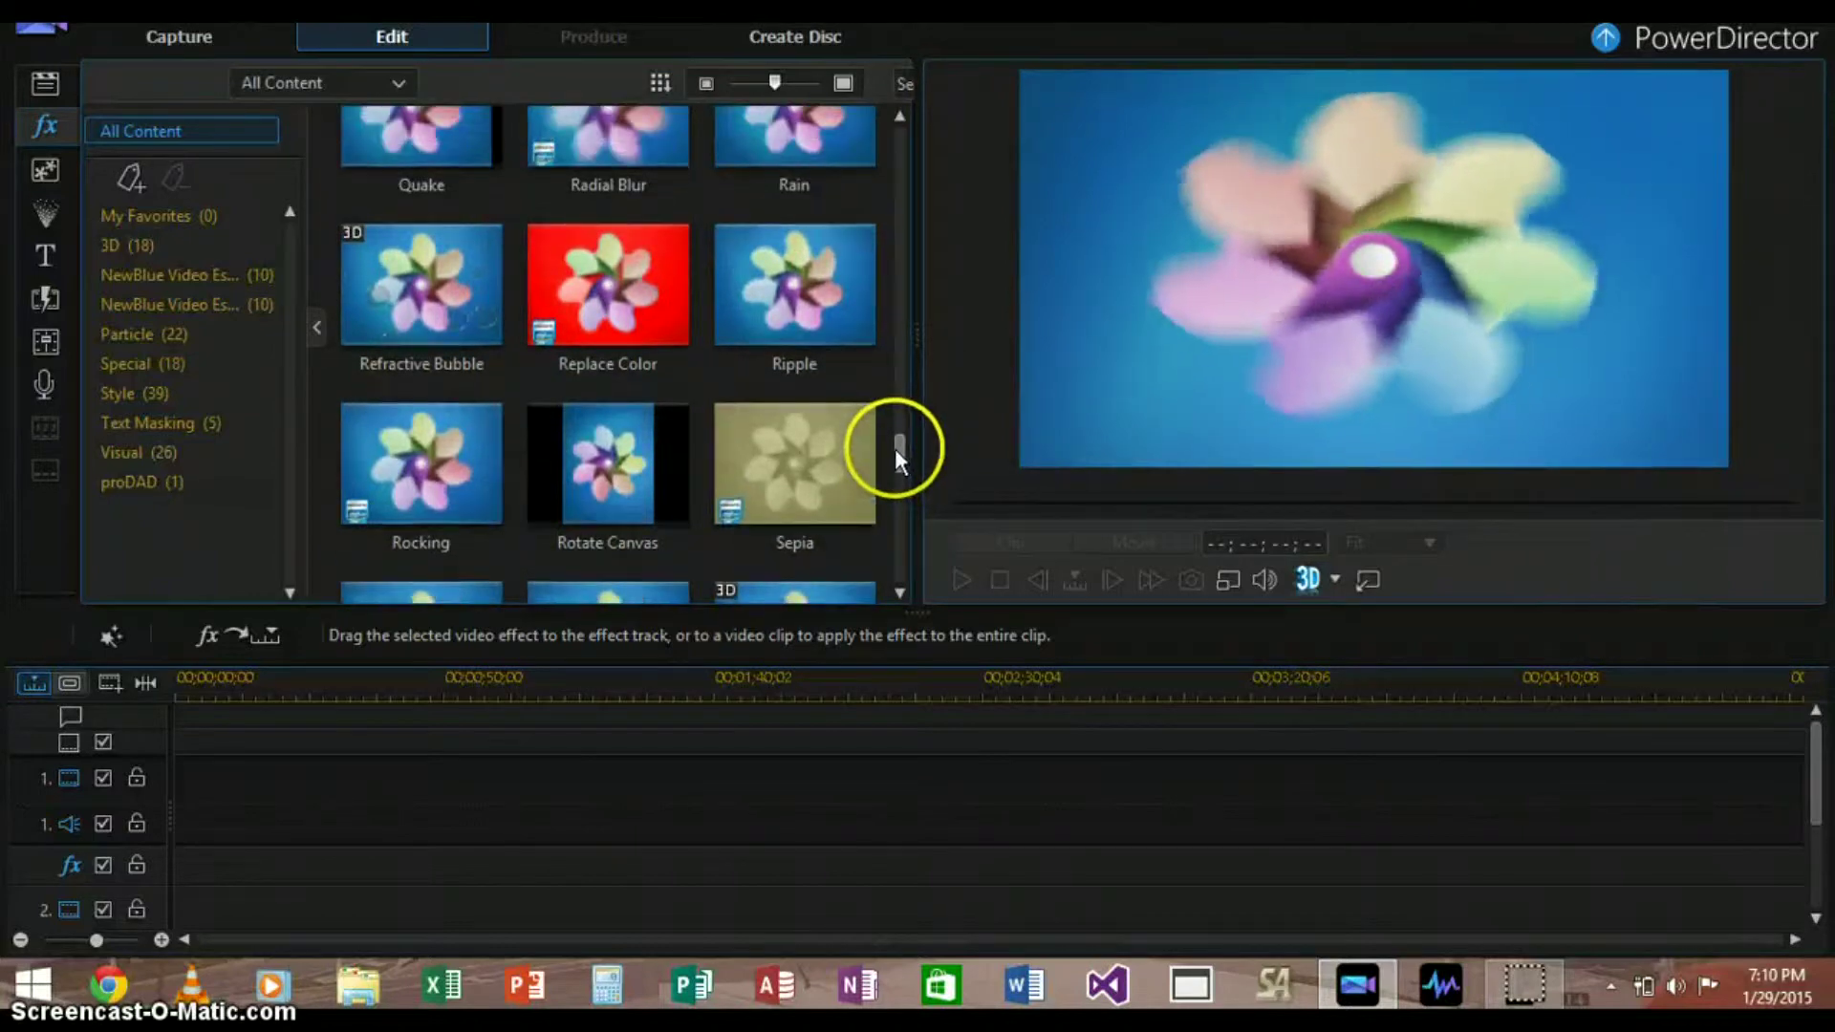
click(800, 168)
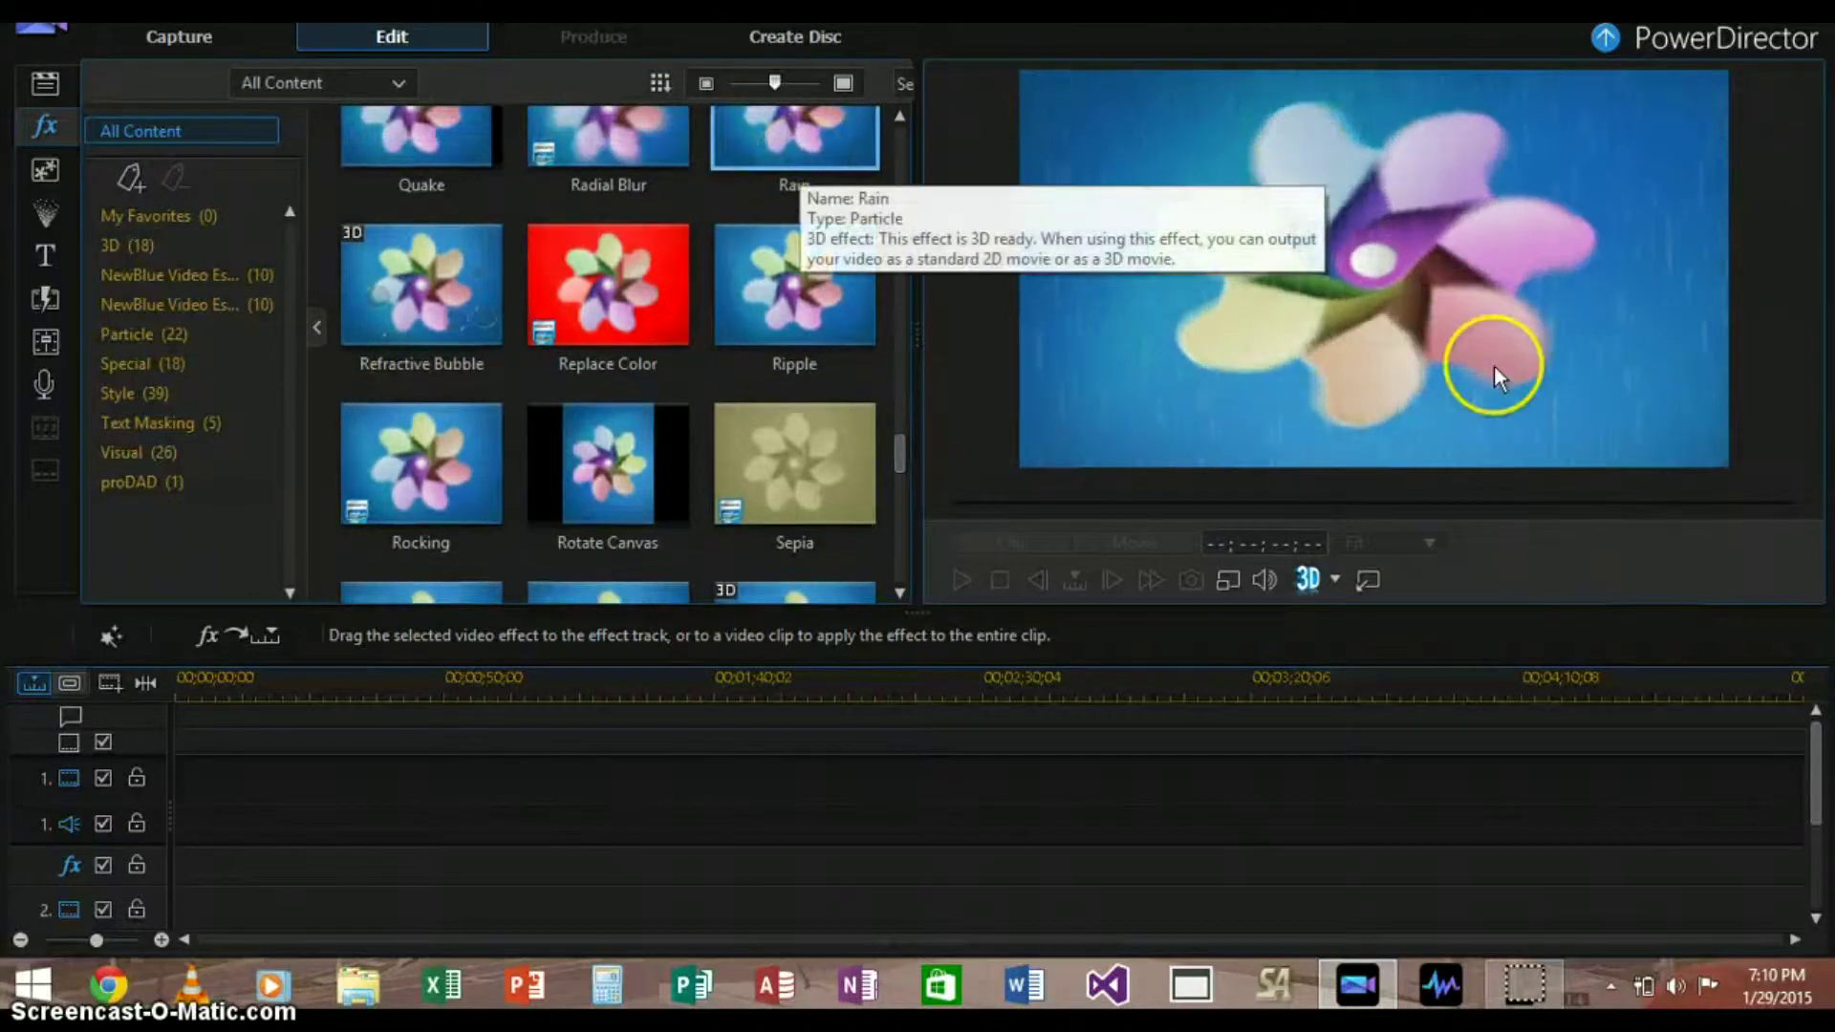
click(32, 178)
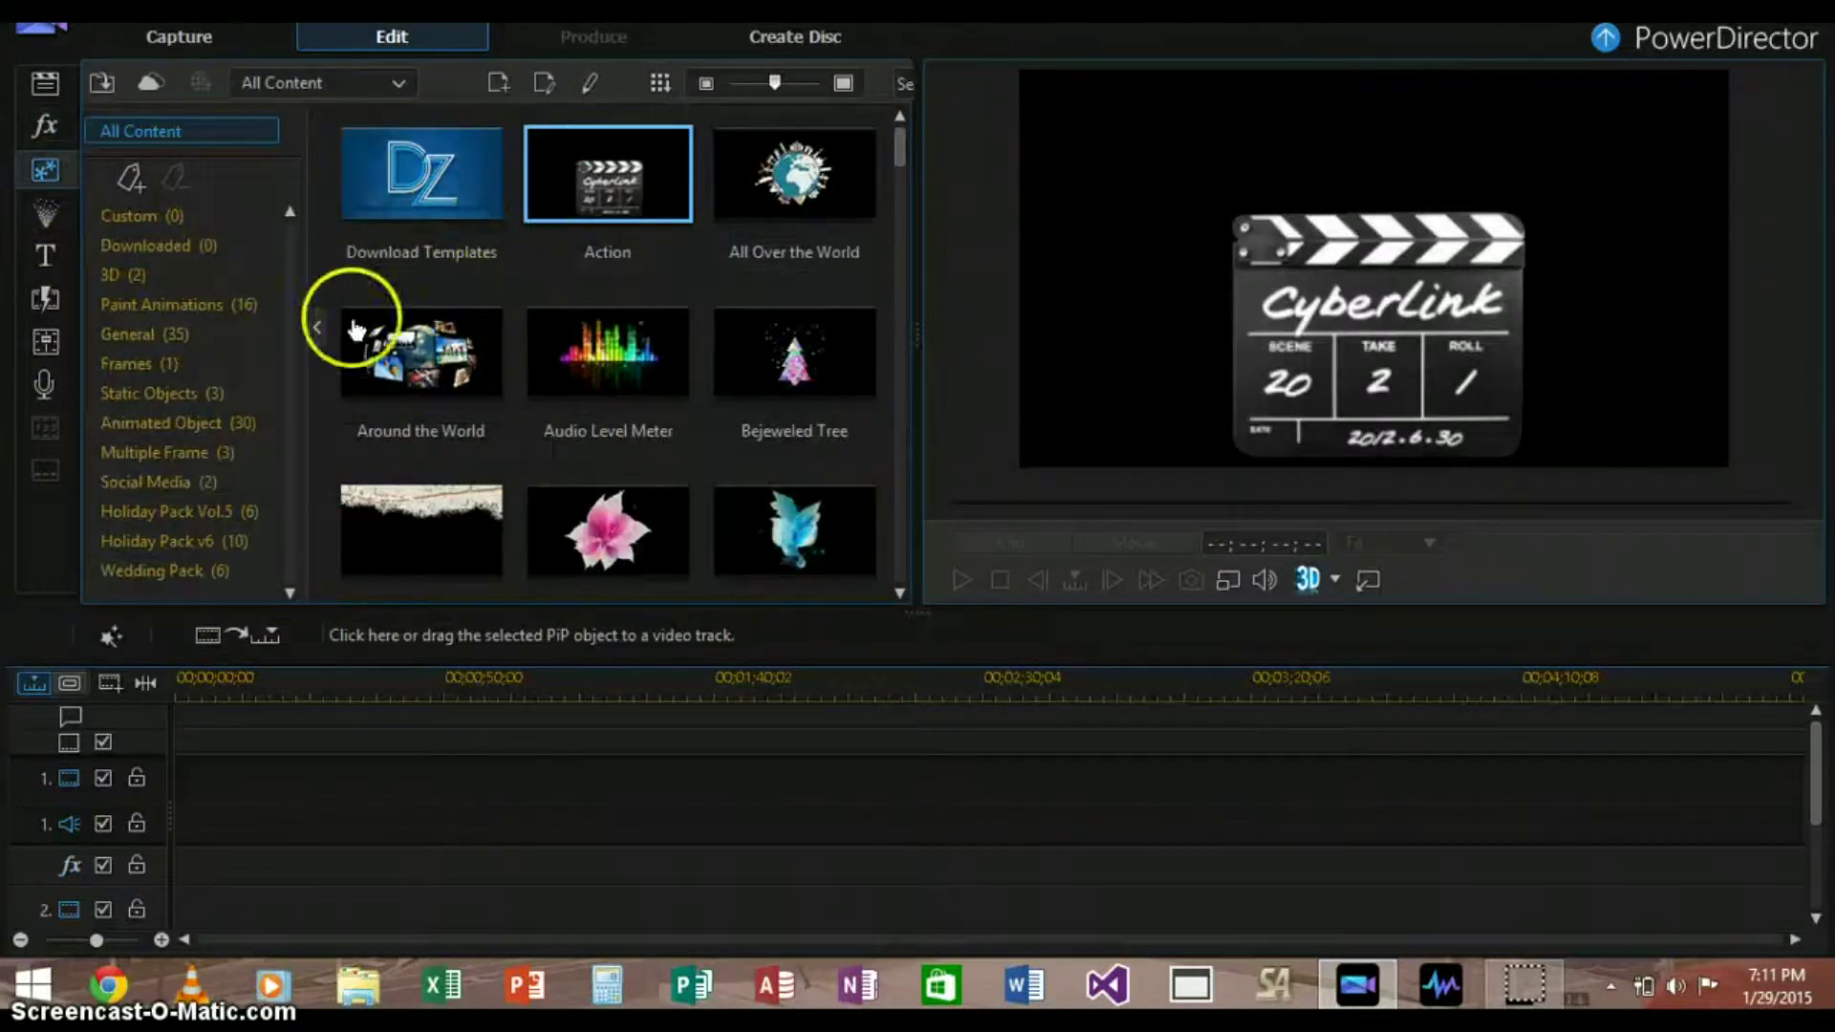
Preview the Around the World, Audio Level Meter, Film Strip, Lace Sunburst and Lens Flare 2 PiP objects
click(402, 378)
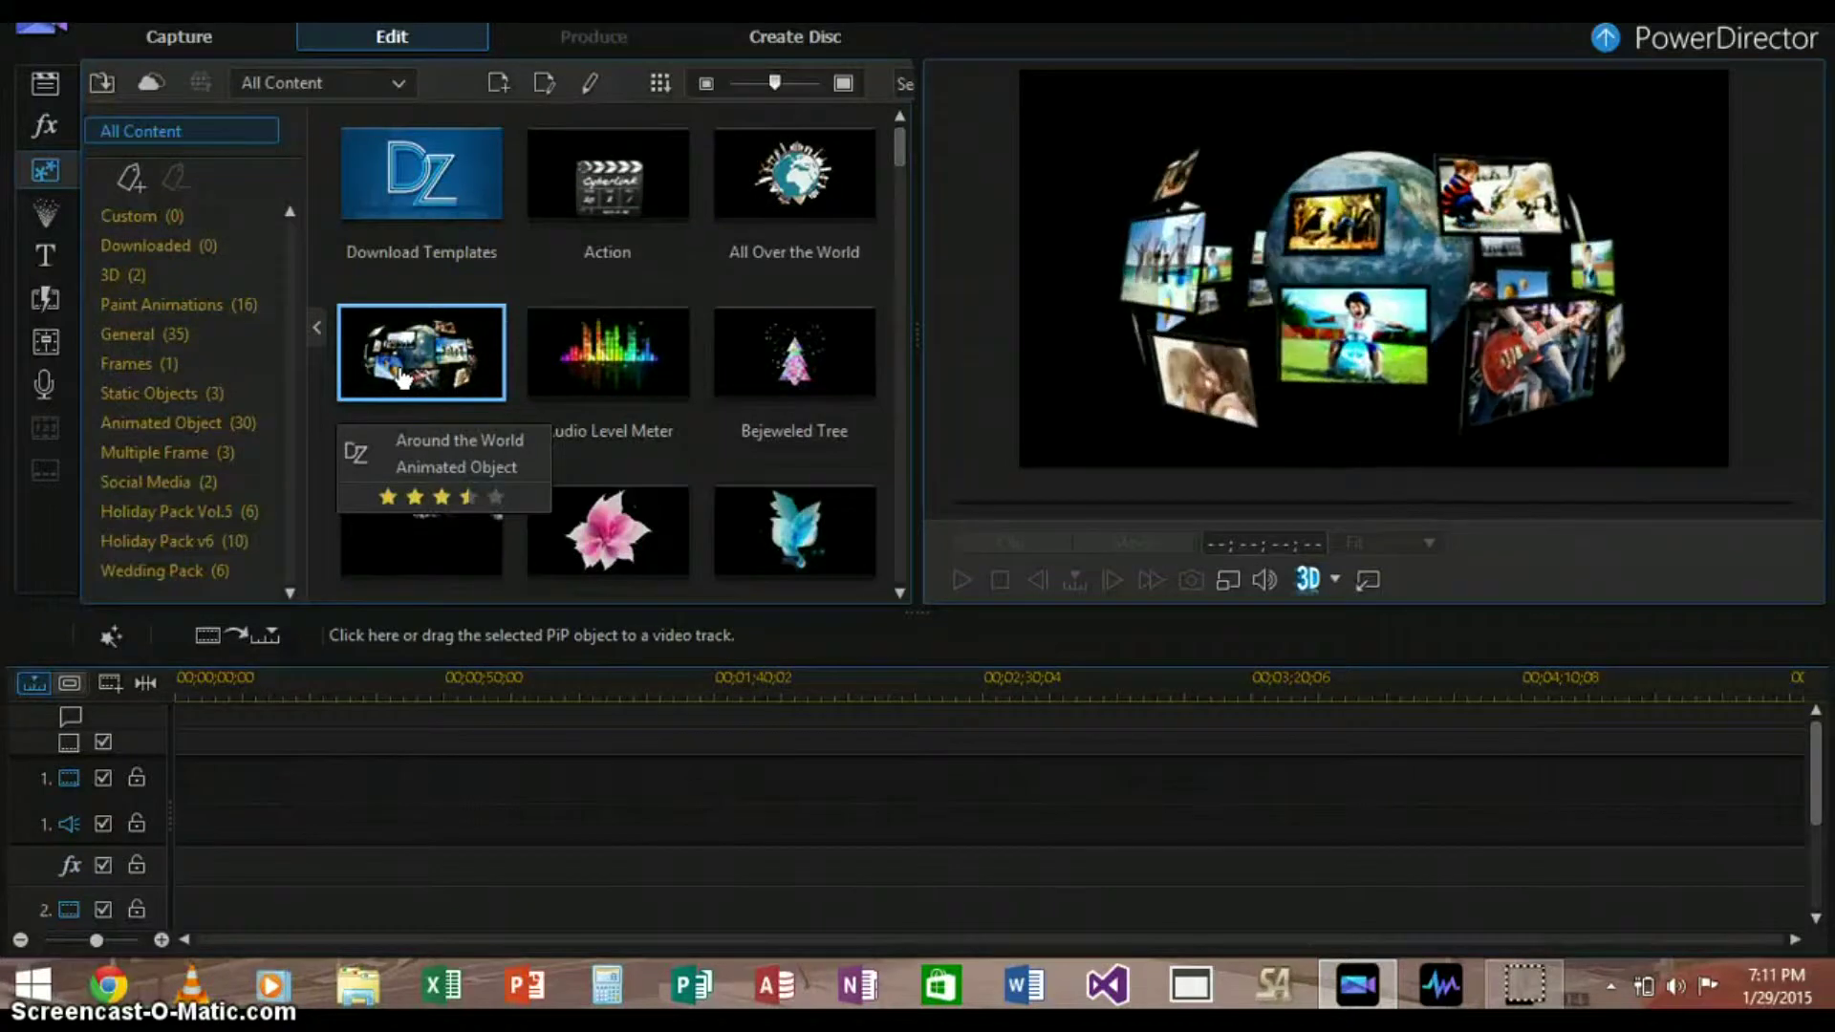
click(598, 359)
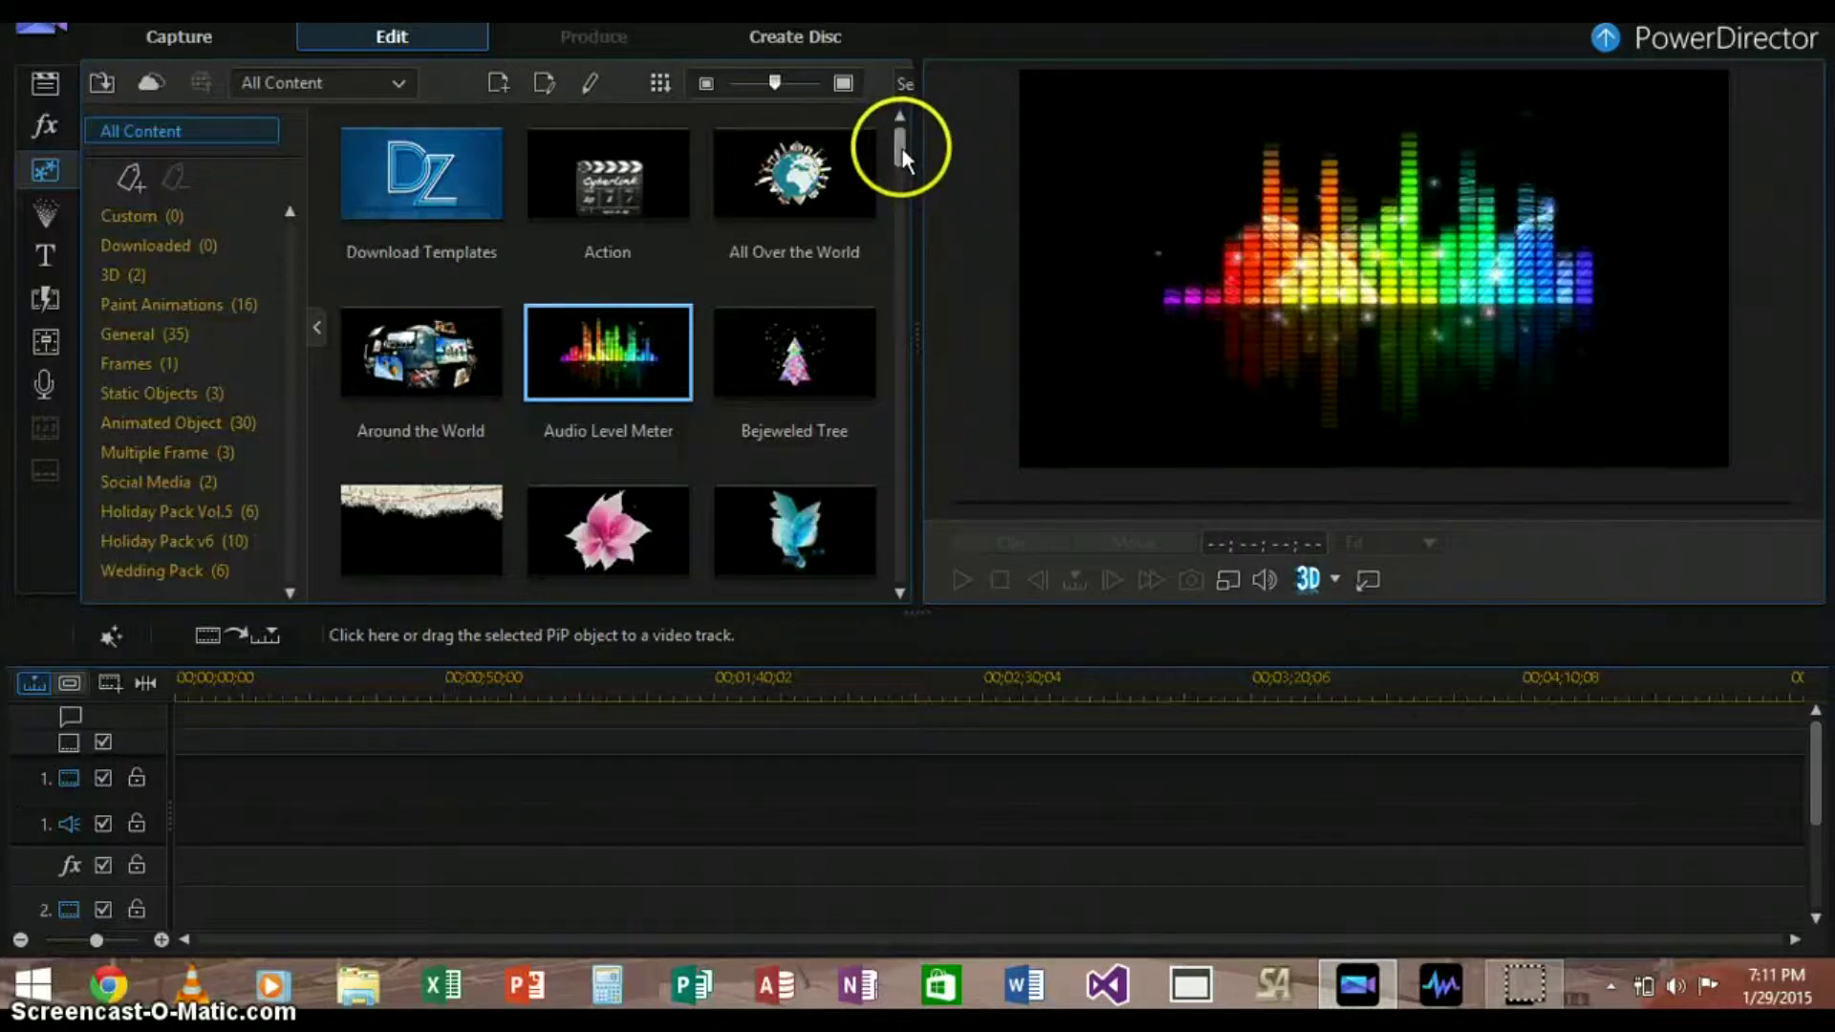
drag(902, 148, 896, 248)
click(485, 334)
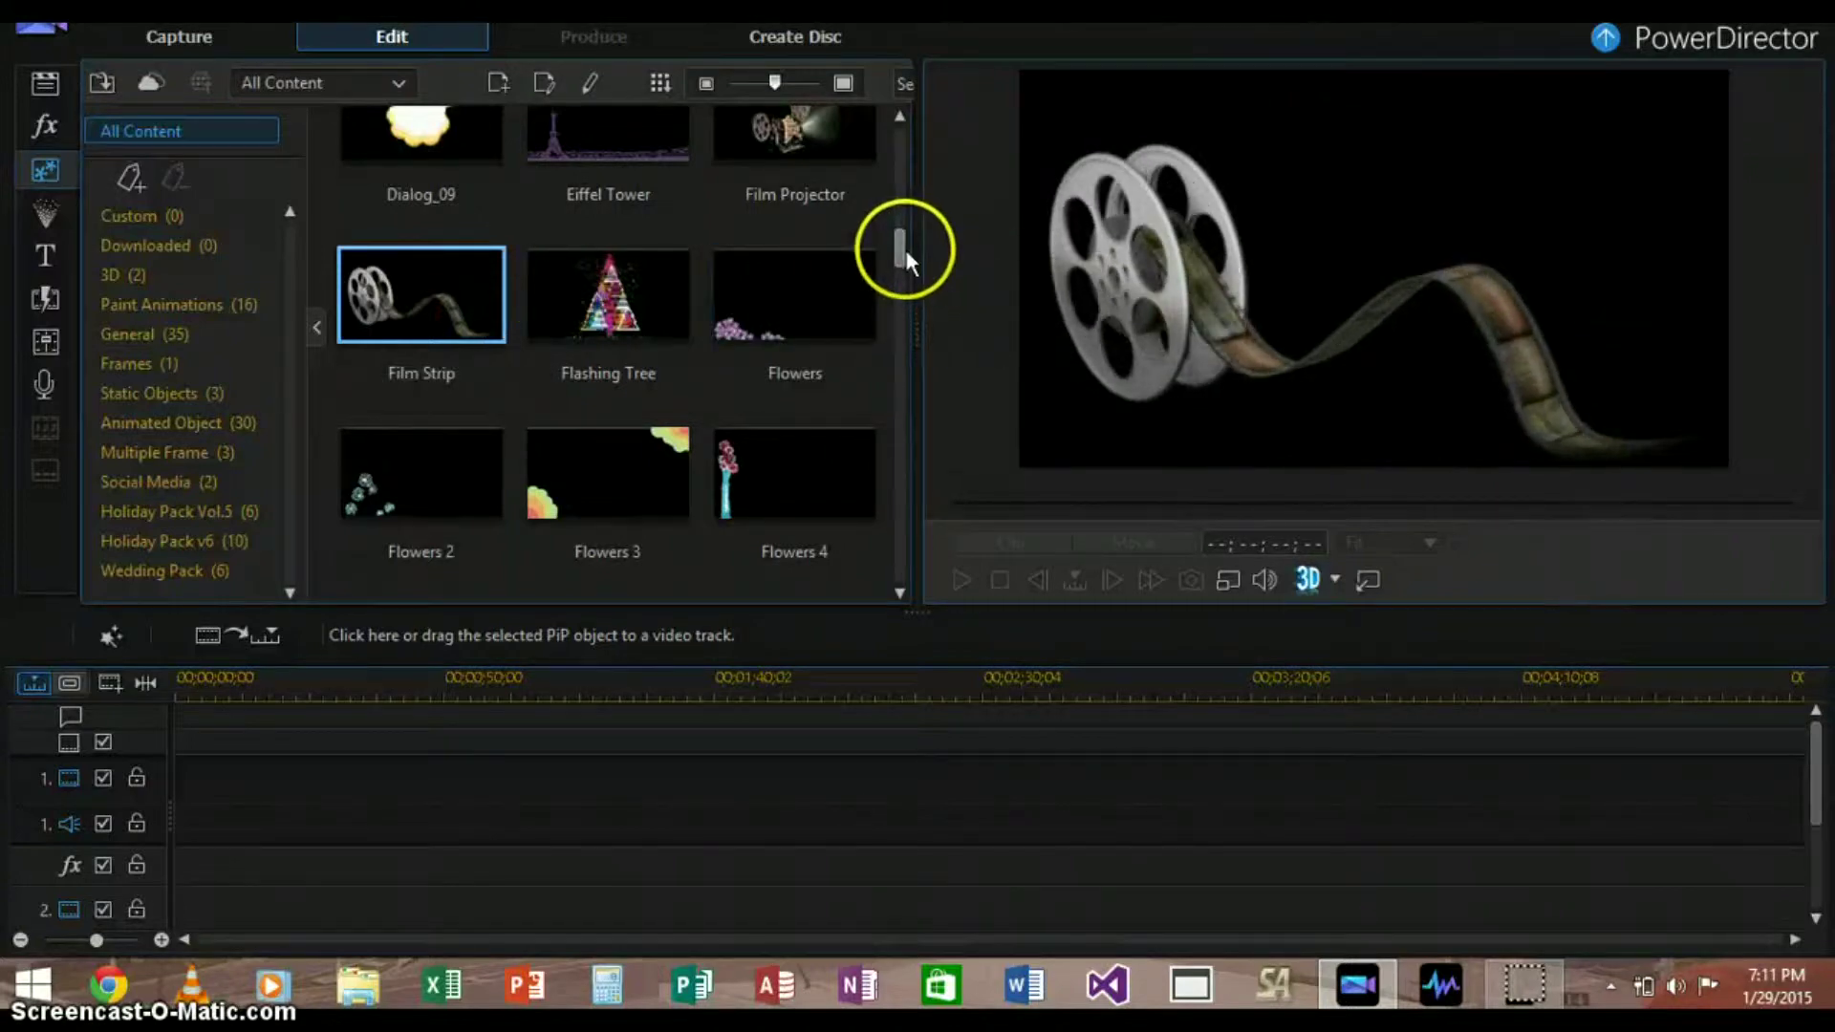
drag(904, 250, 917, 340)
click(451, 285)
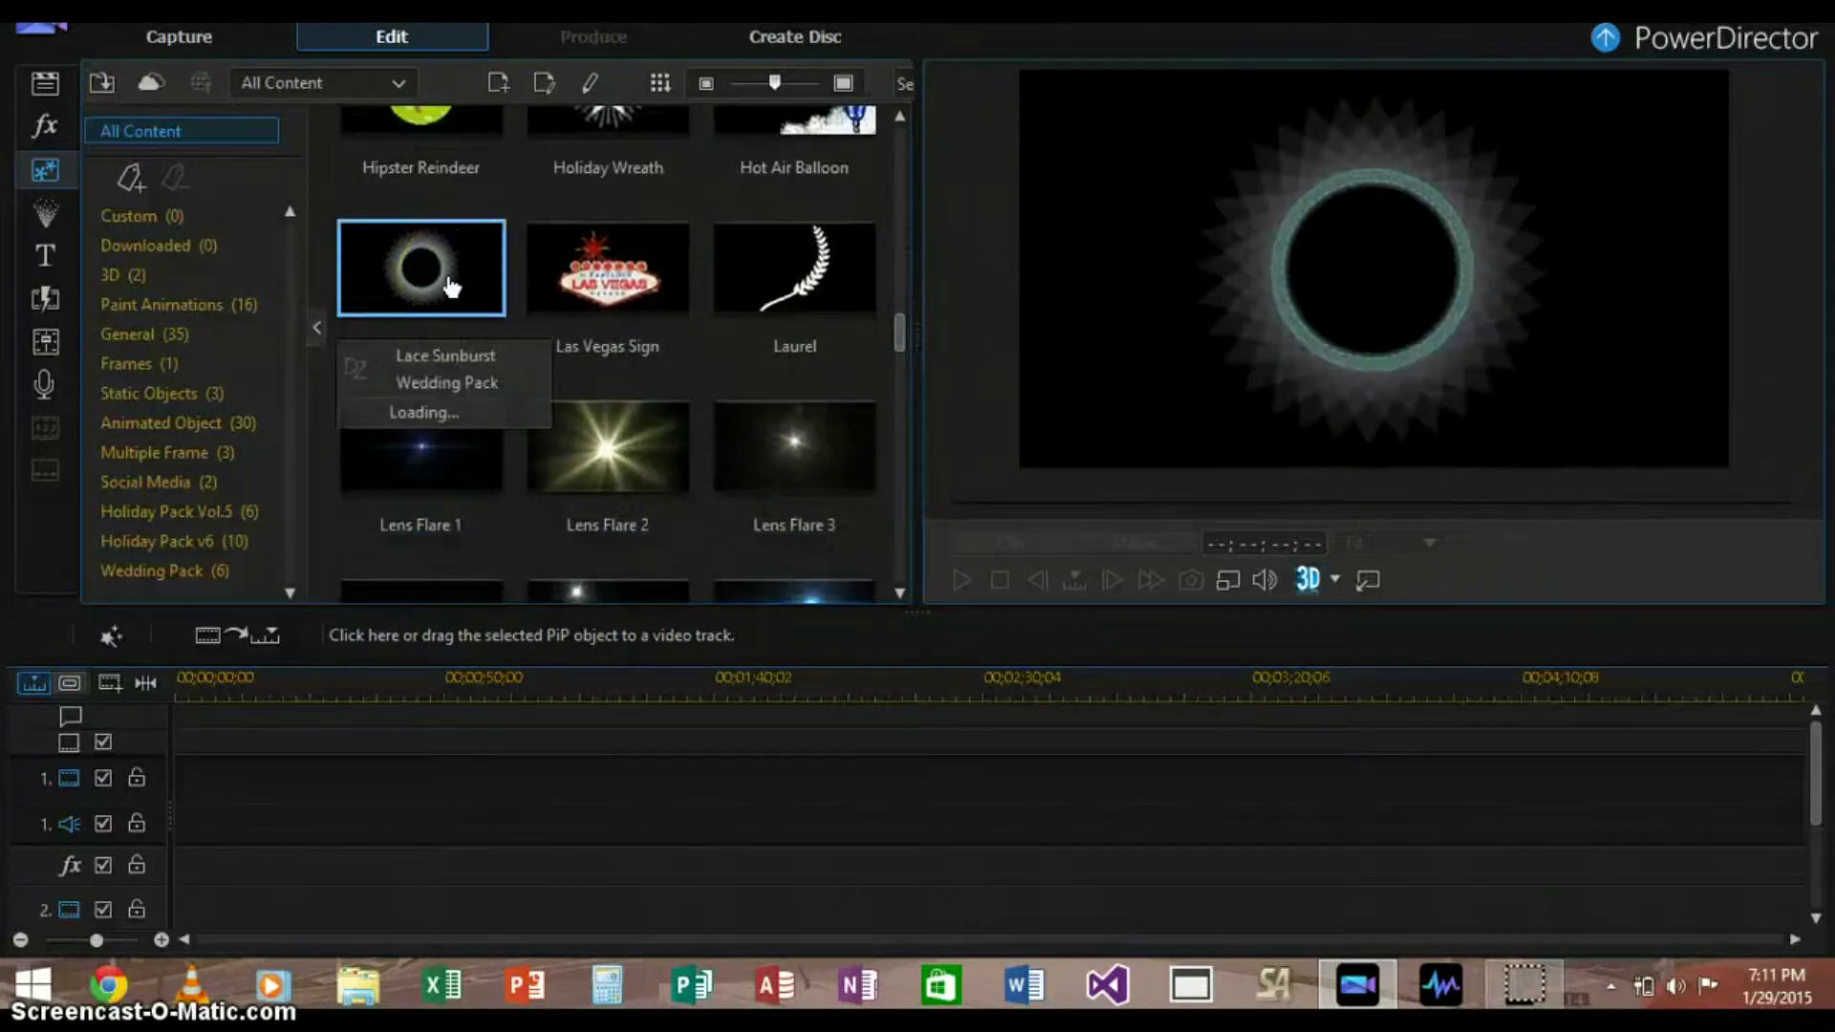
click(636, 463)
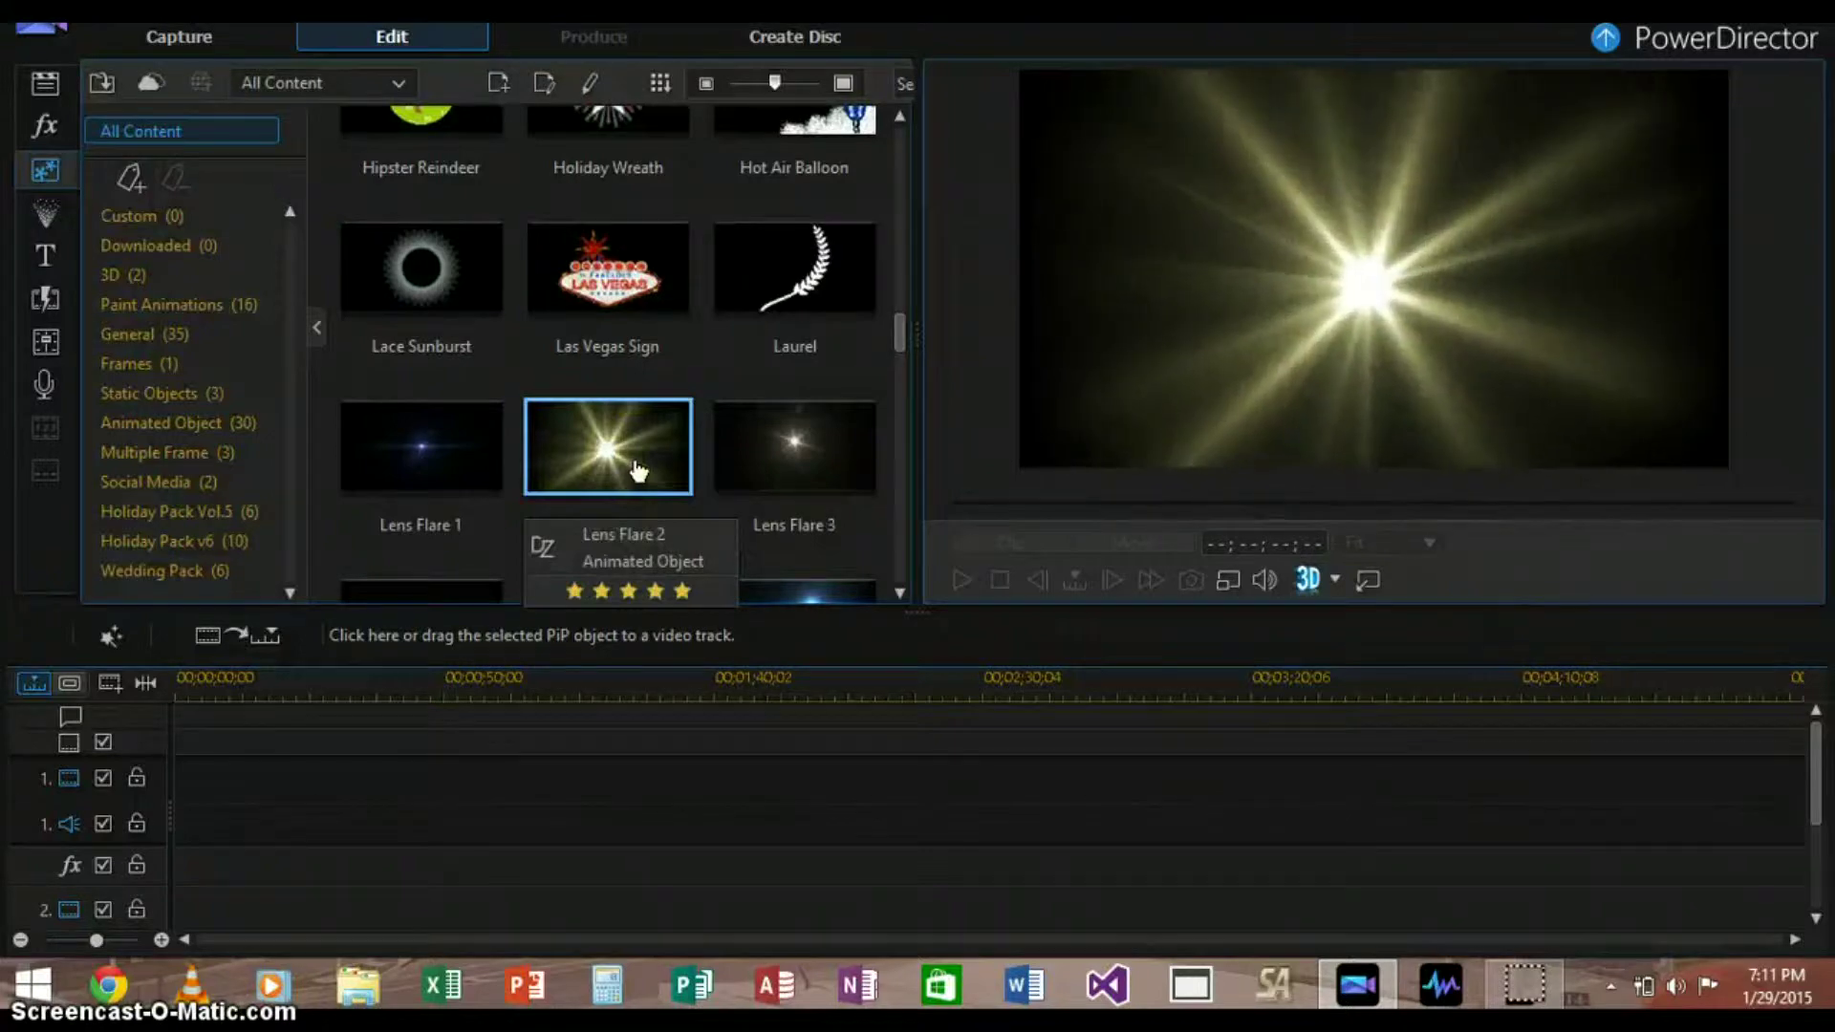
click(47, 218)
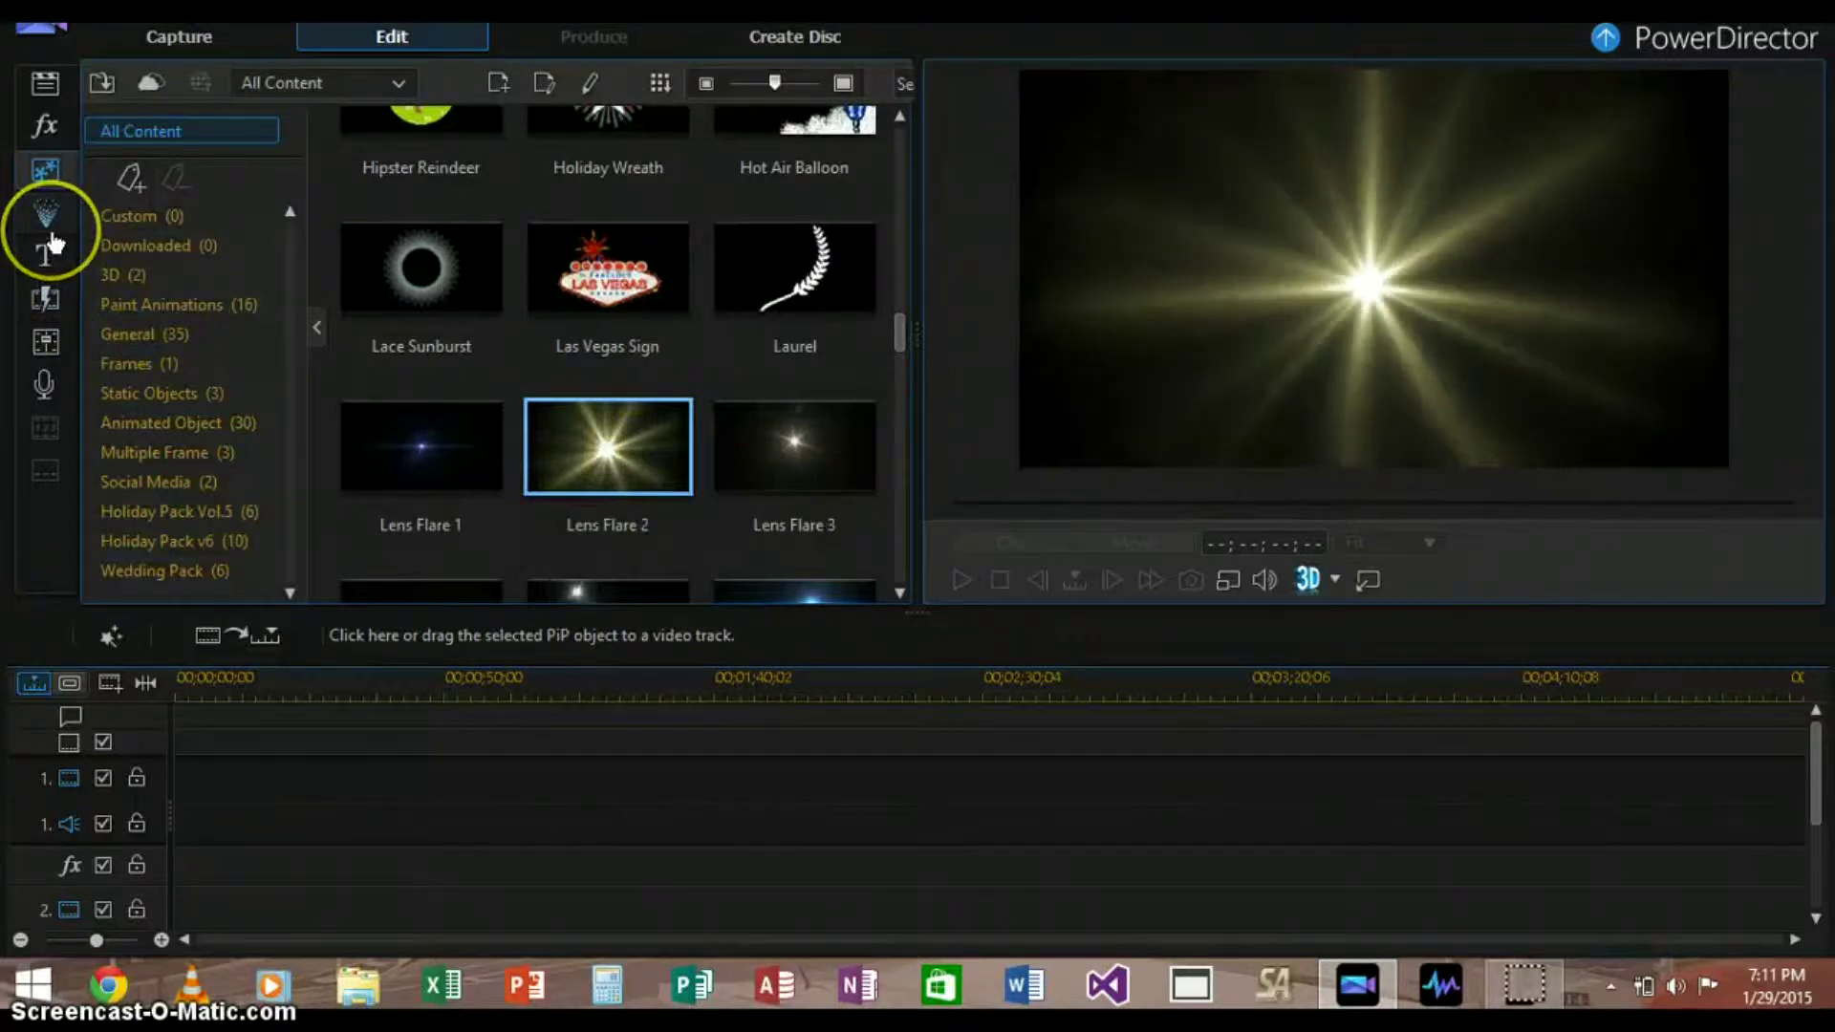
Preview the 01_Star, Effect-A, Feathers, Fire, Fire2 and Fantasy particle effects
click(544, 143)
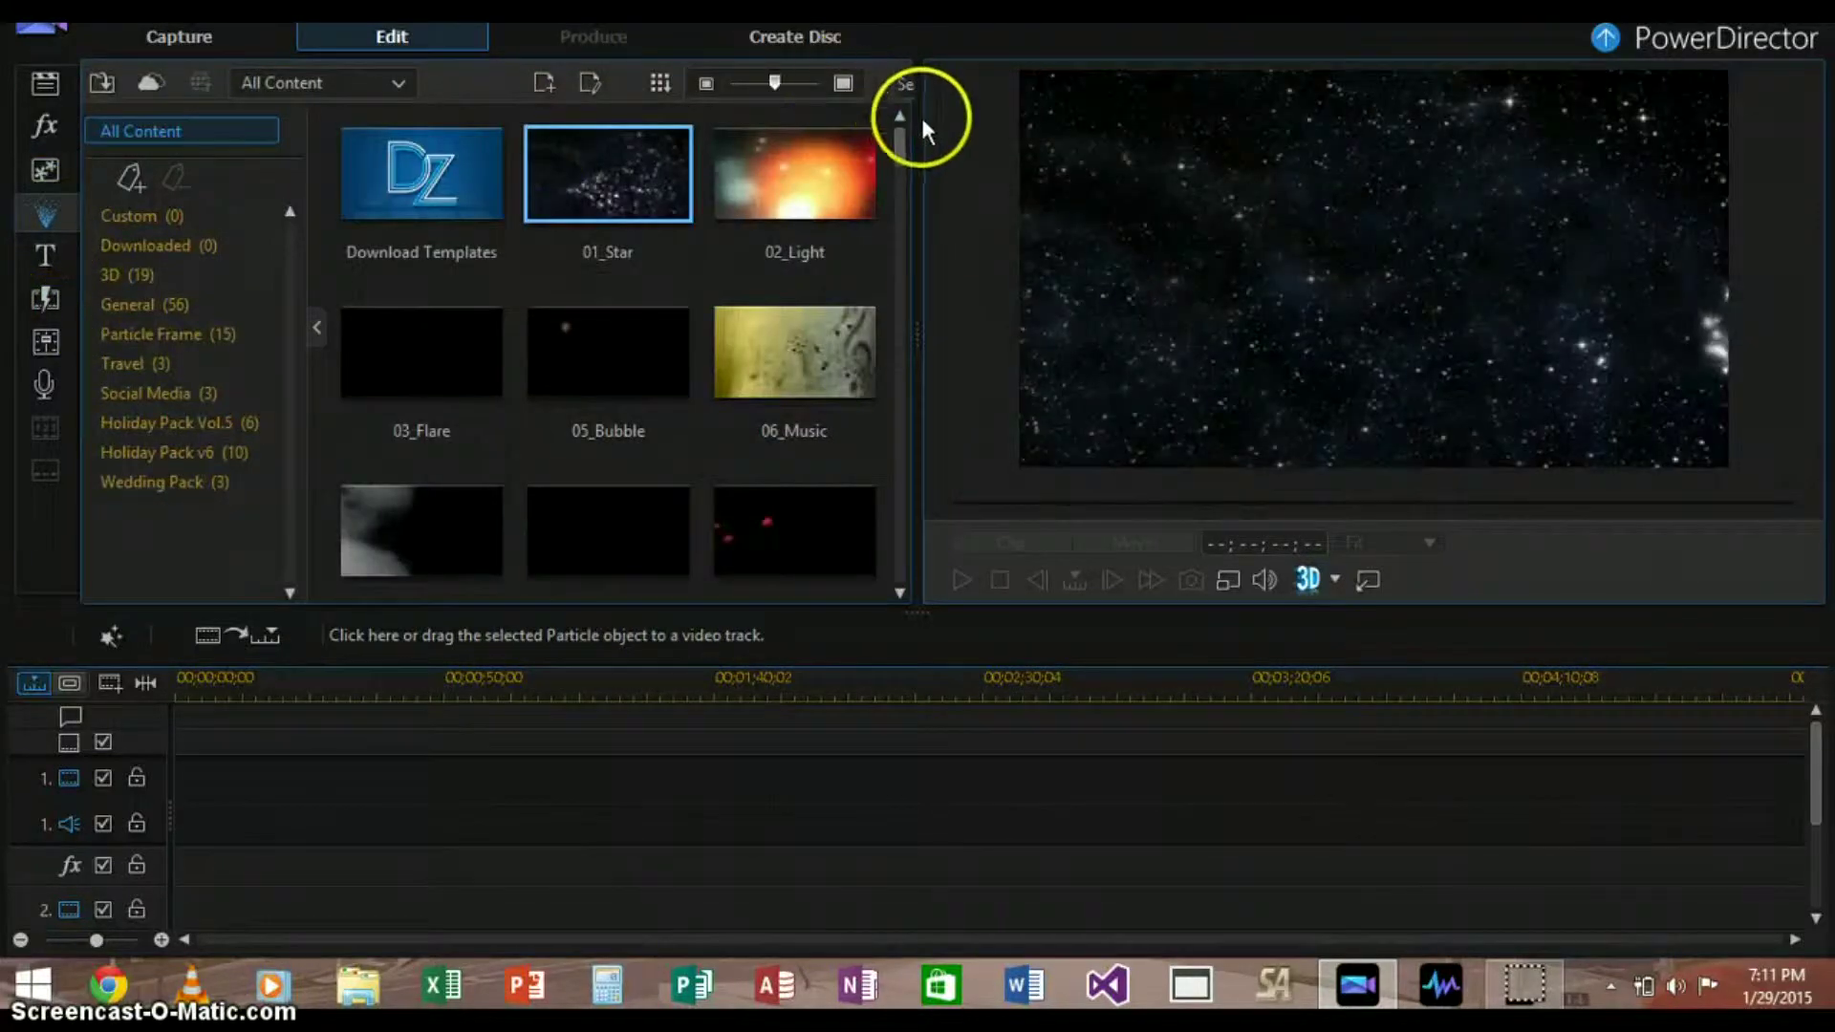
drag(900, 135, 921, 246)
click(376, 327)
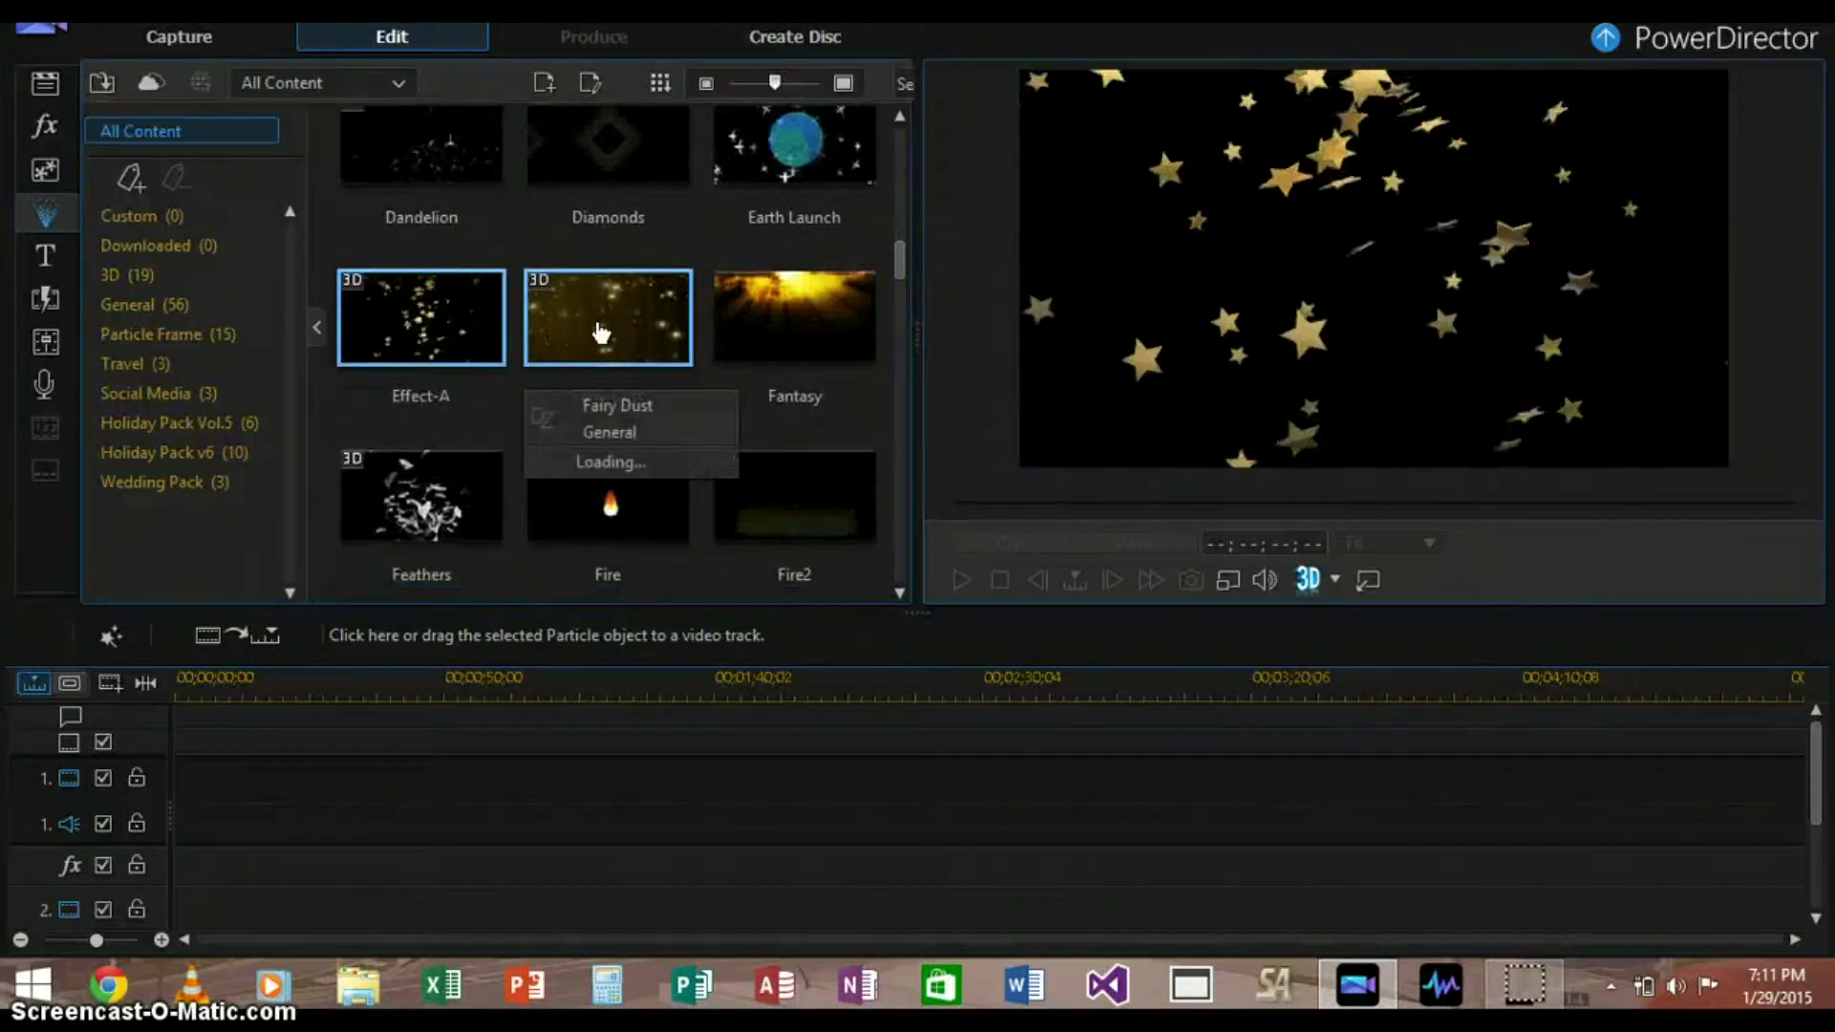
click(362, 537)
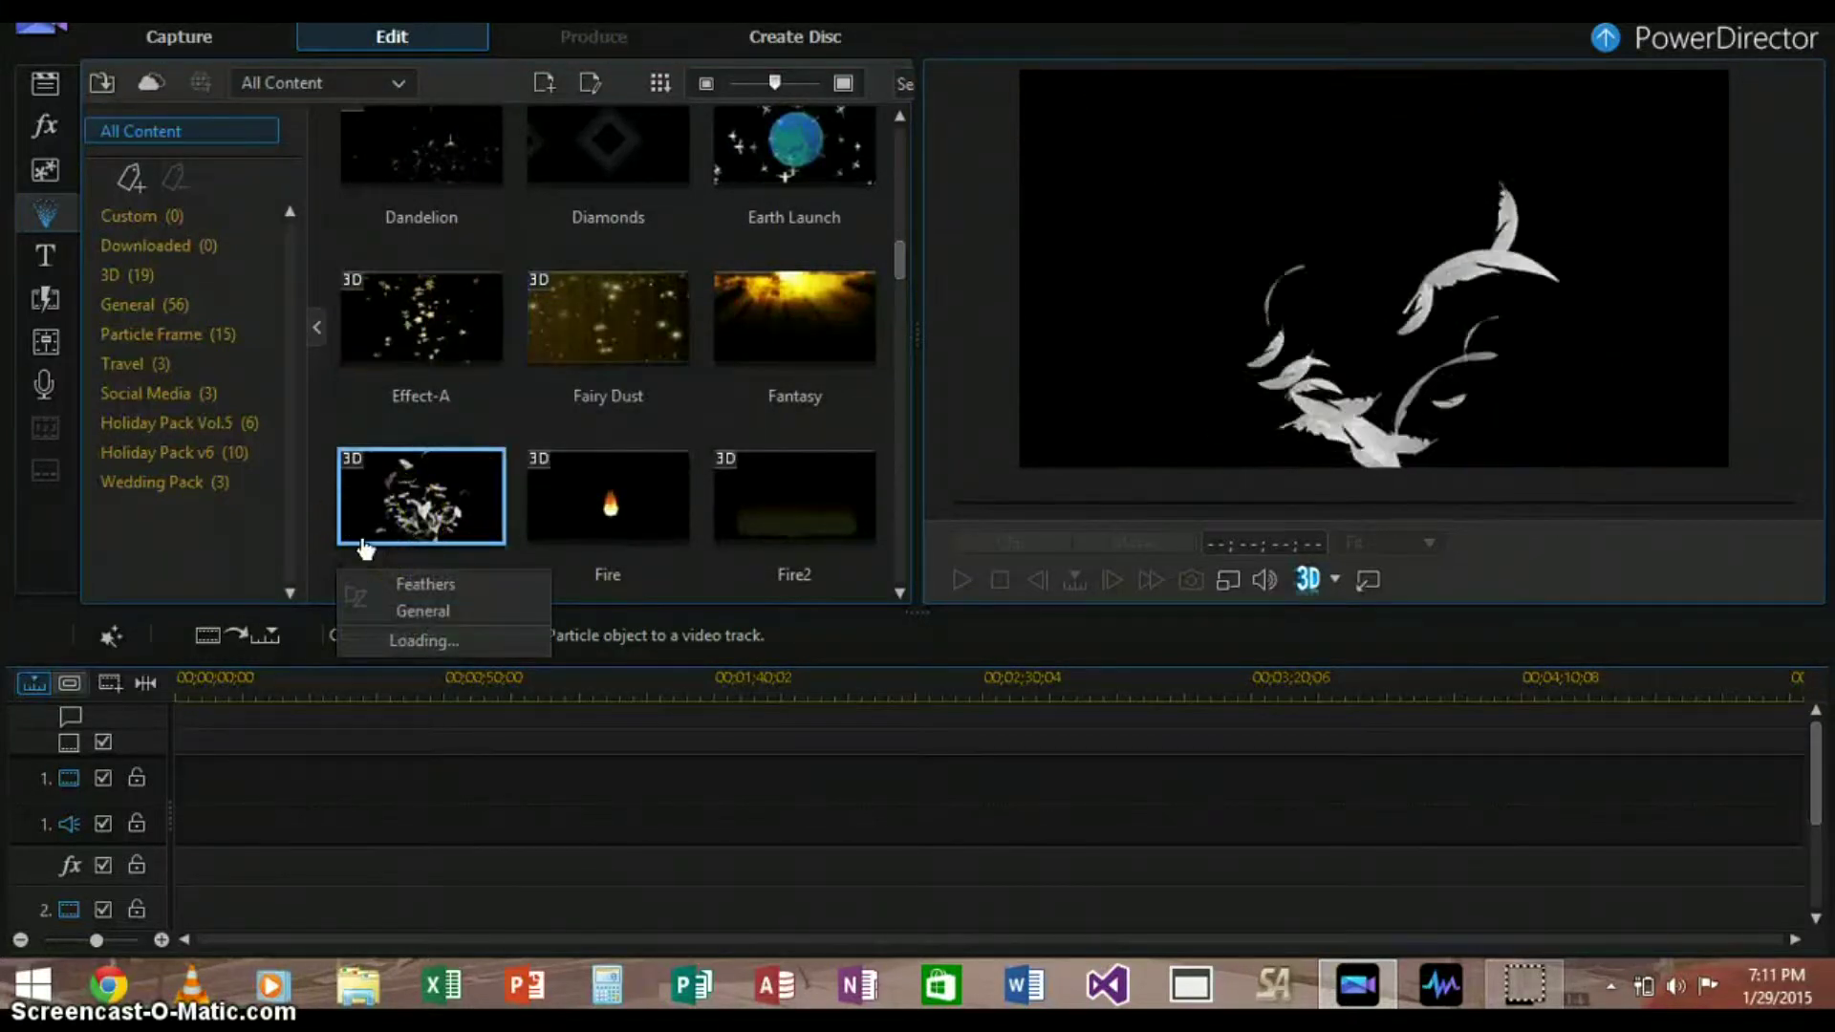
click(631, 531)
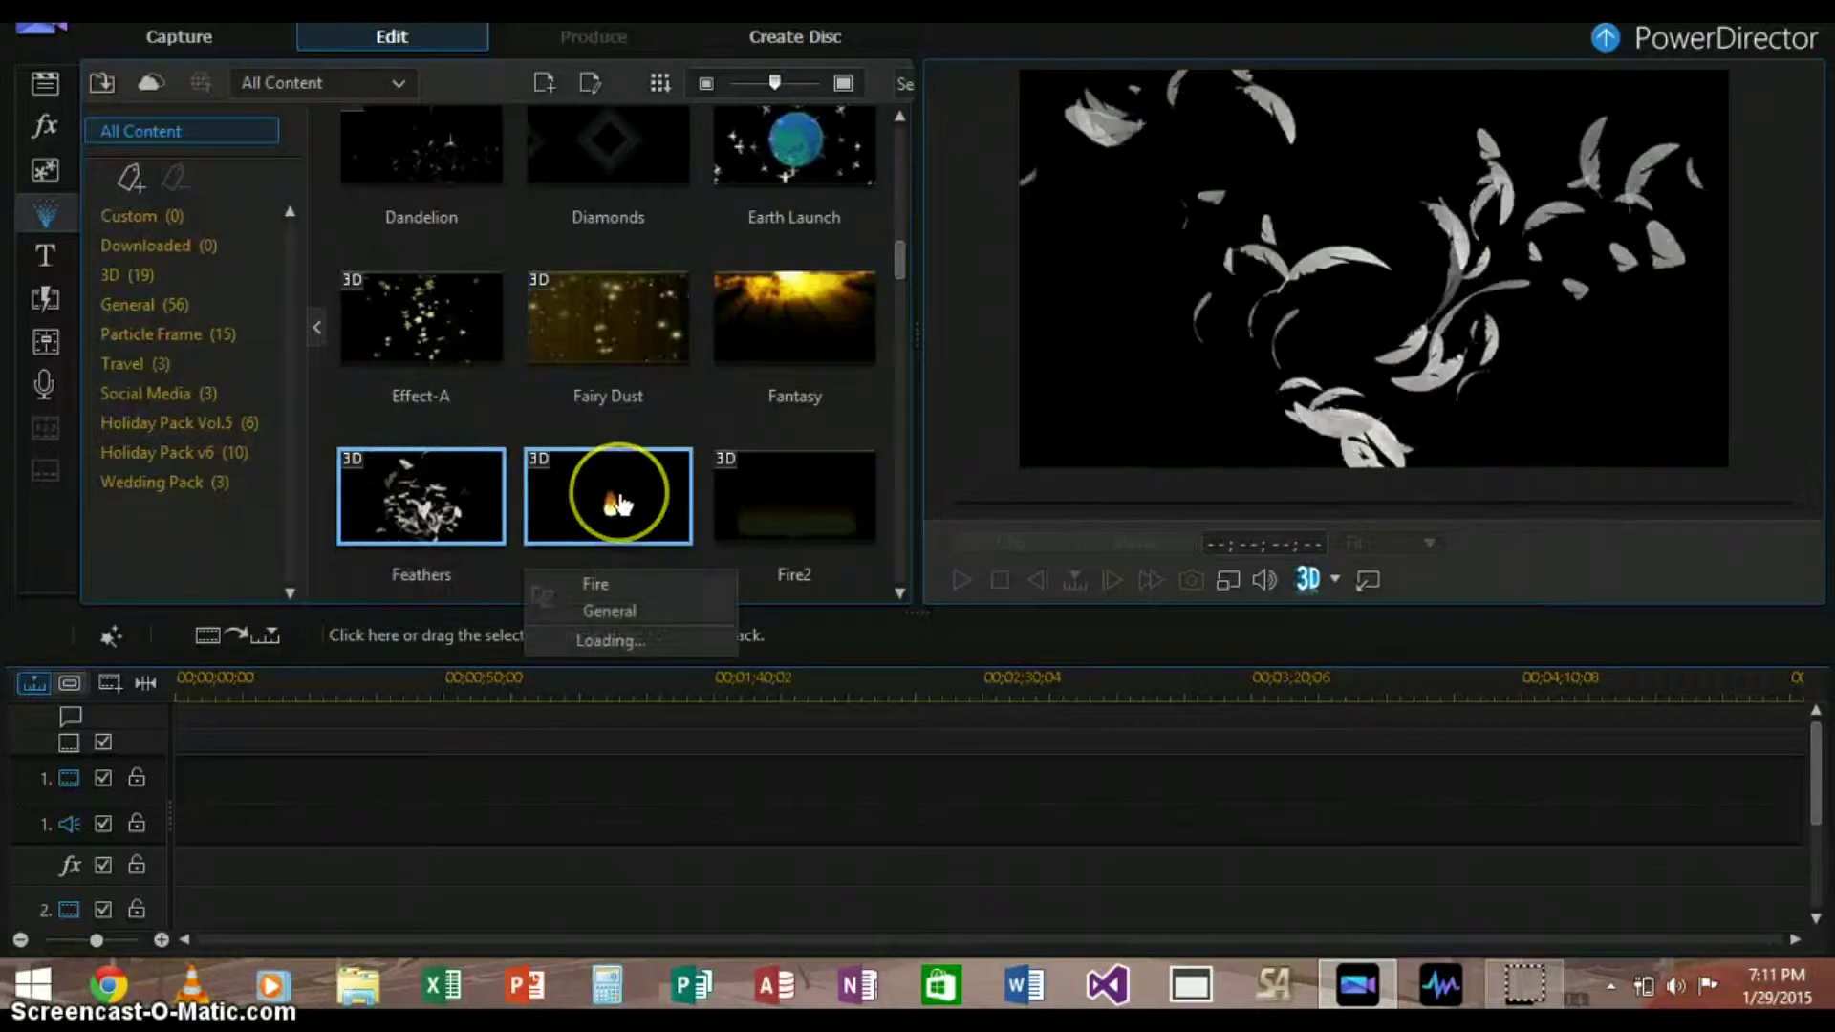
click(740, 501)
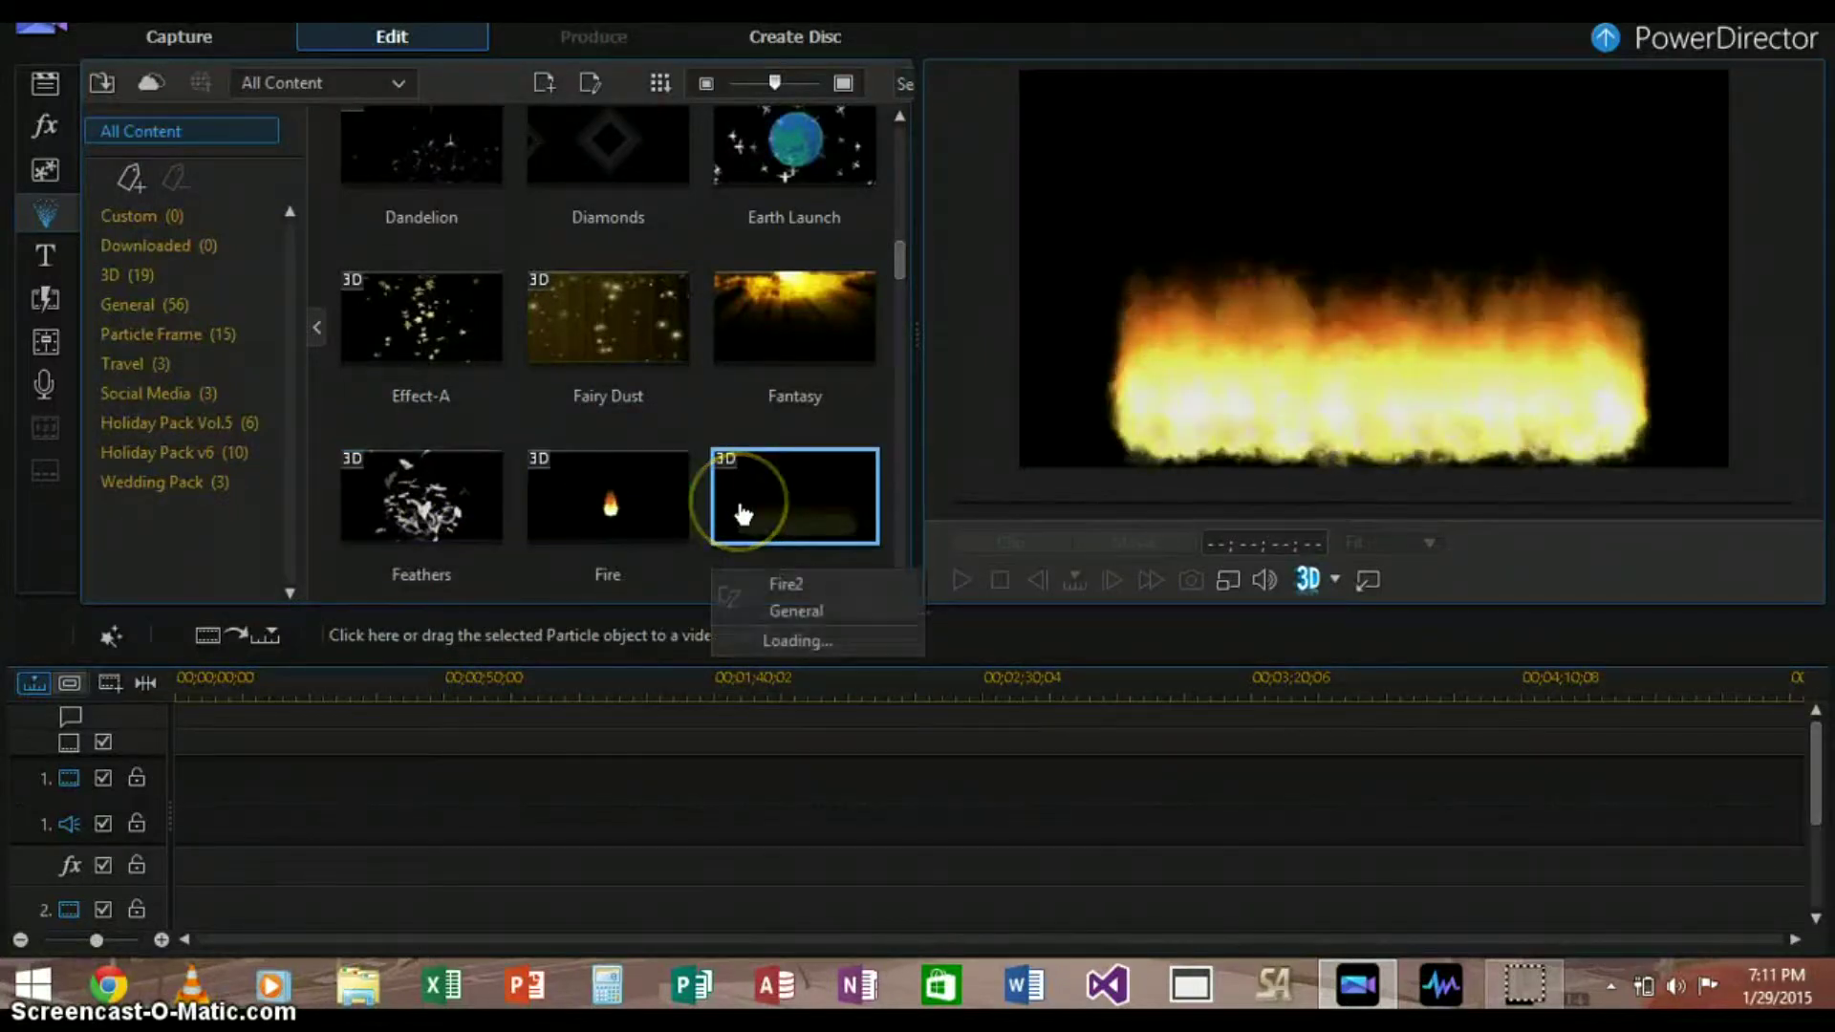
click(817, 323)
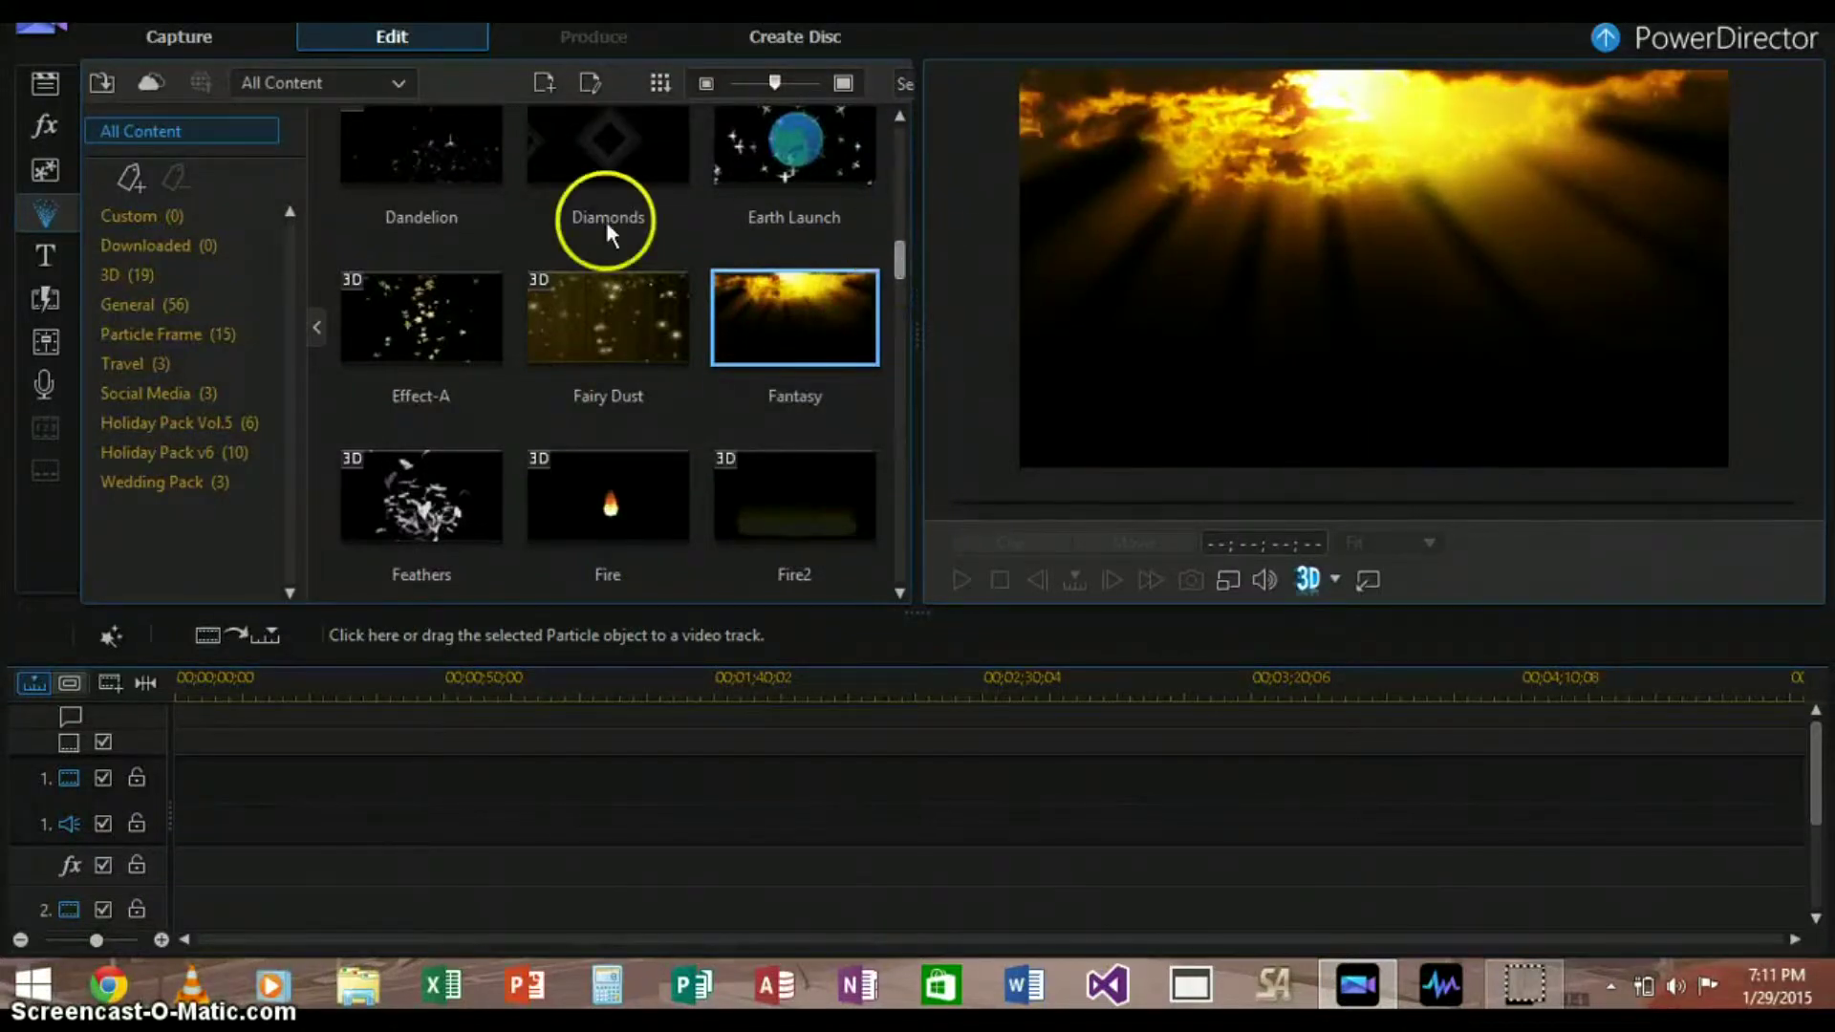
click(38, 256)
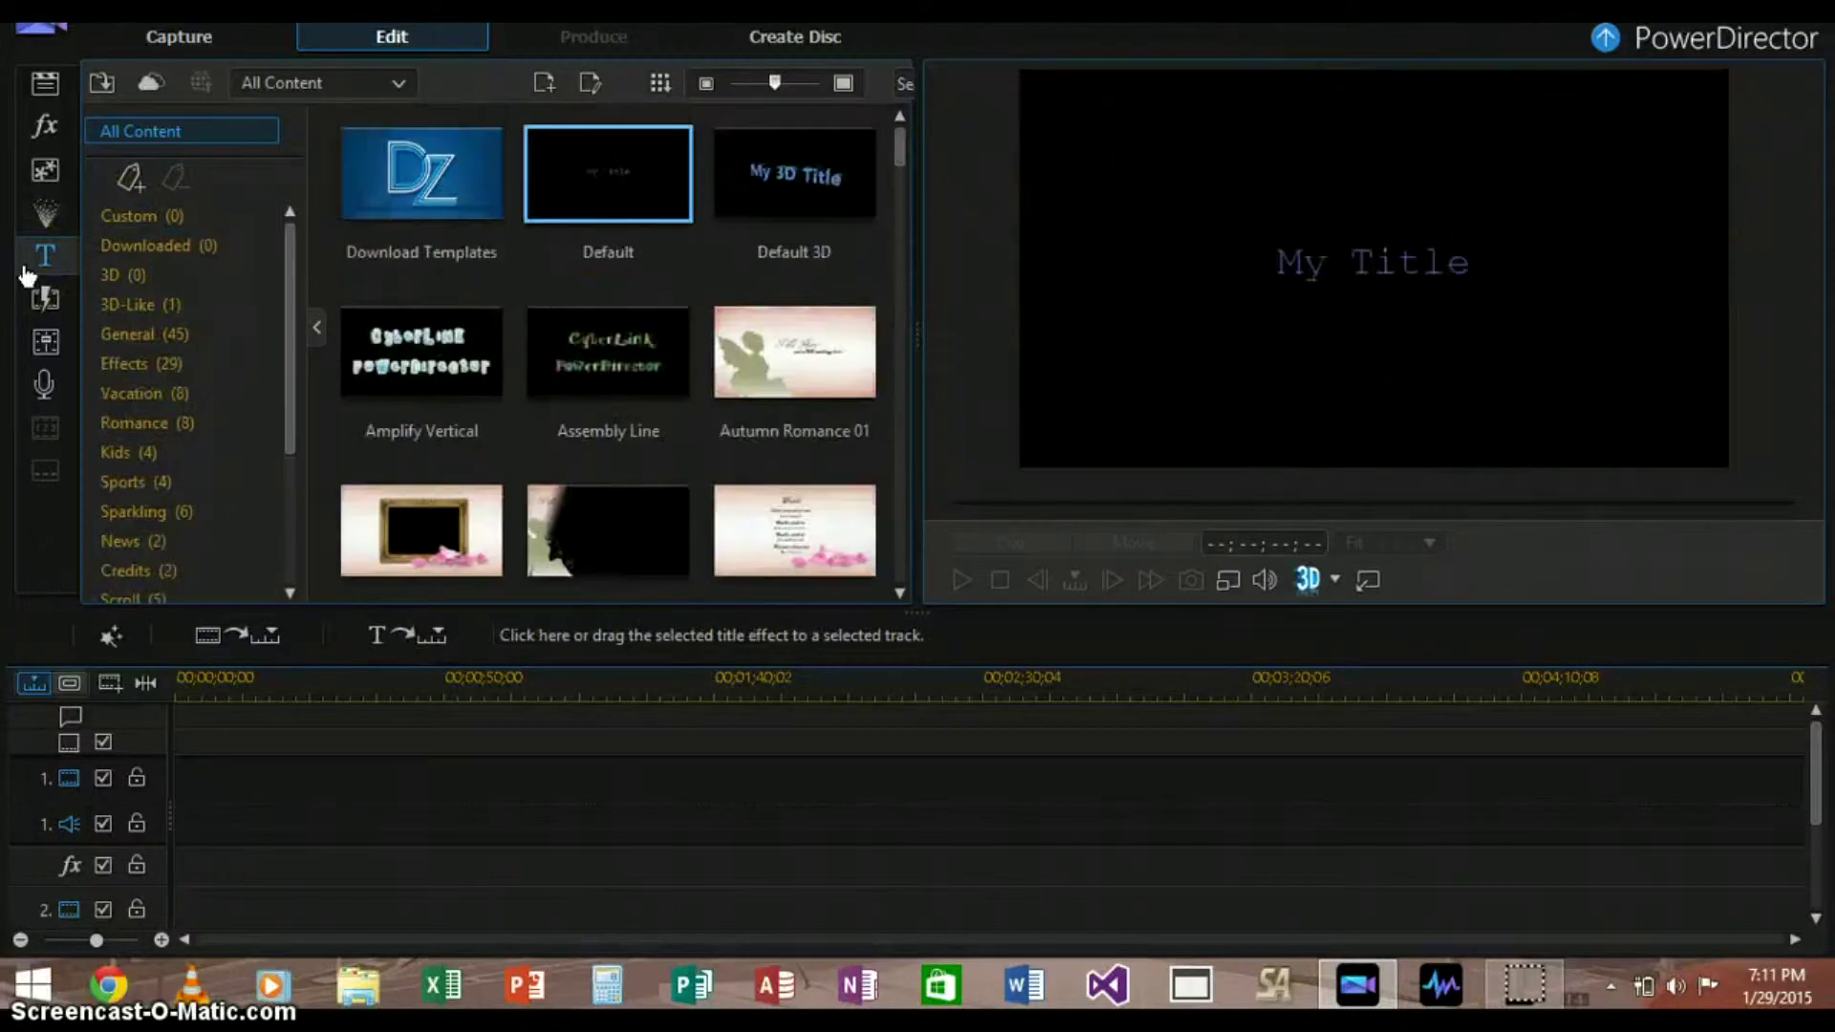
Preview the Laurel, Interaction_02 and News 1 title templates
drag(898, 150, 901, 303)
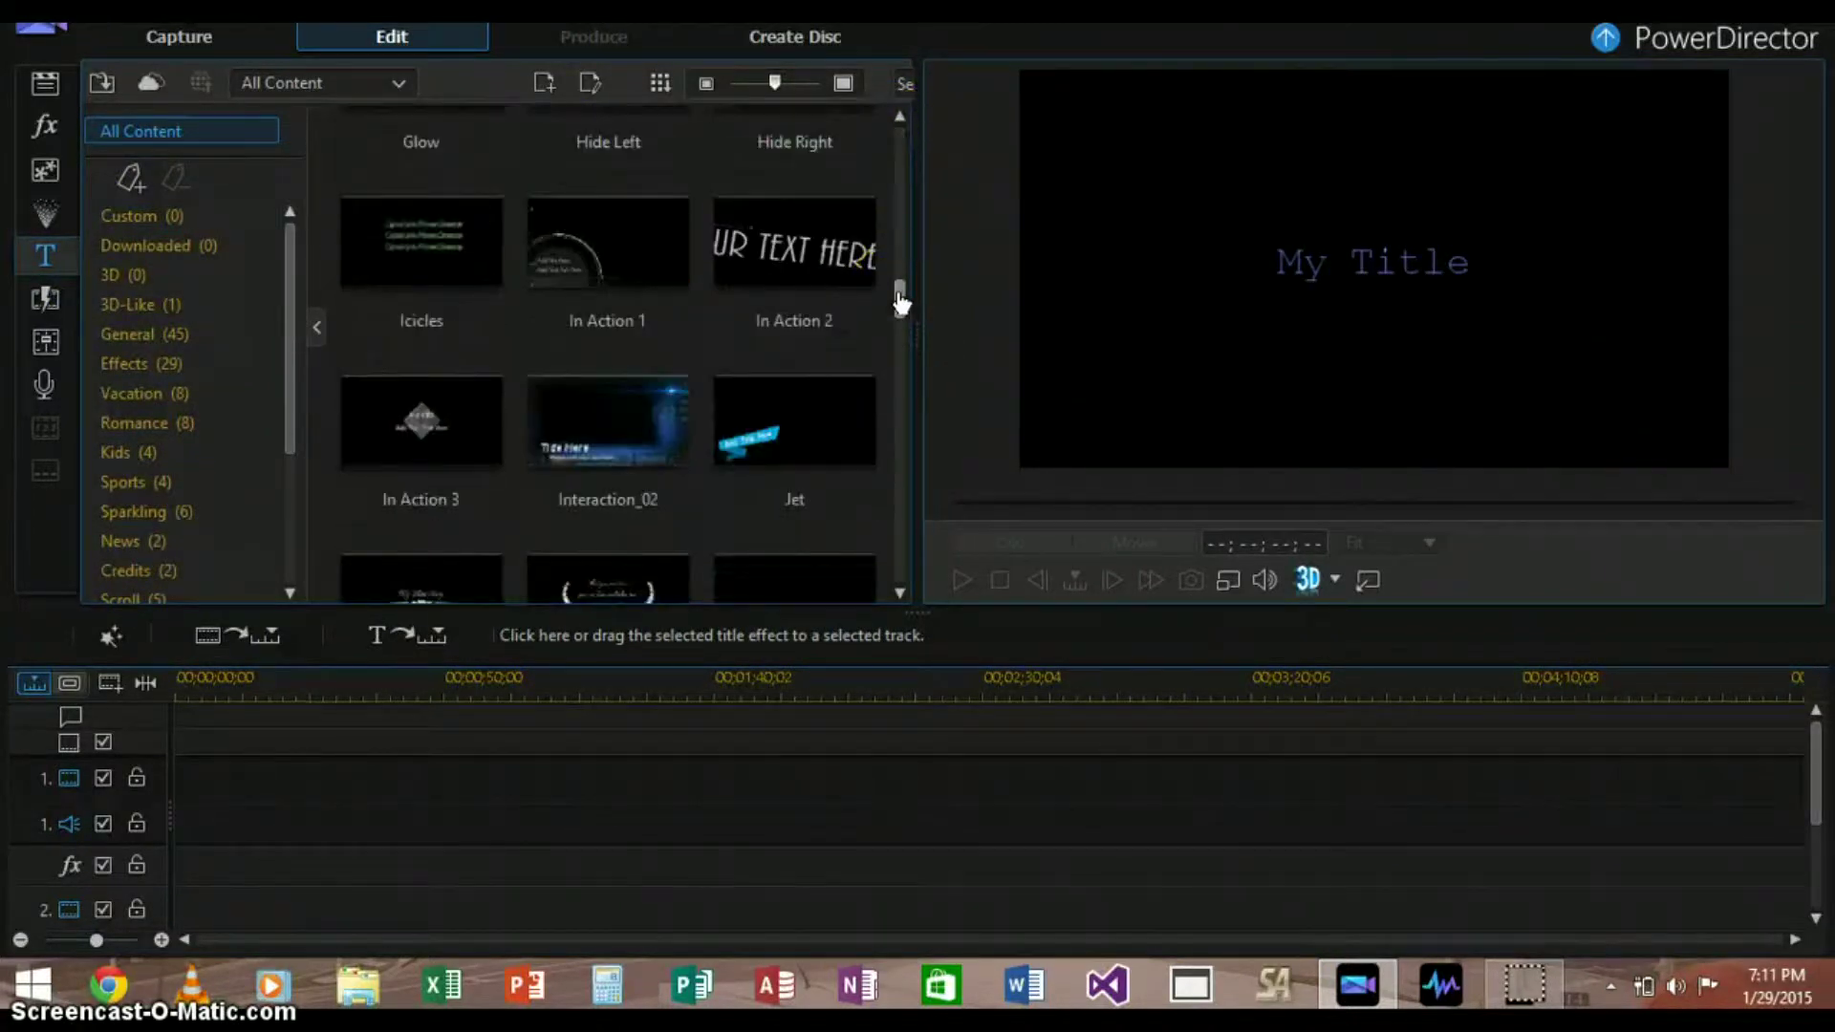
drag(901, 310, 901, 315)
click(615, 363)
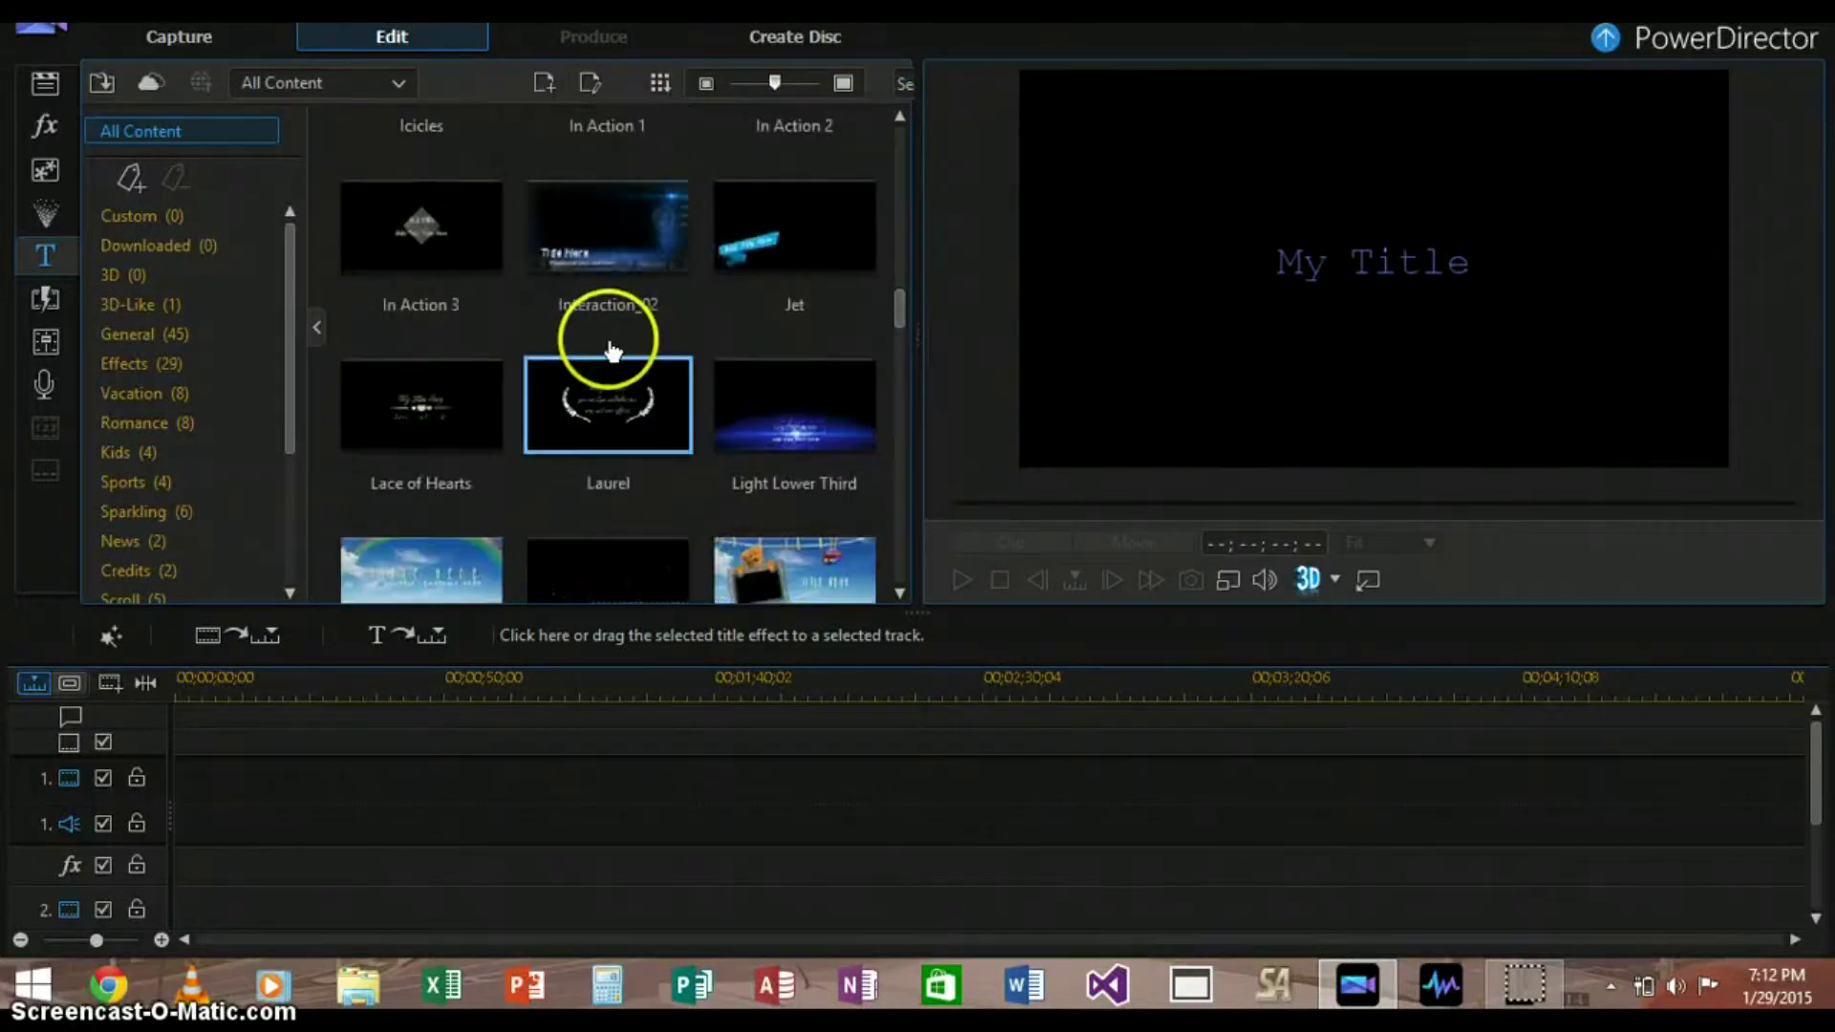
click(640, 210)
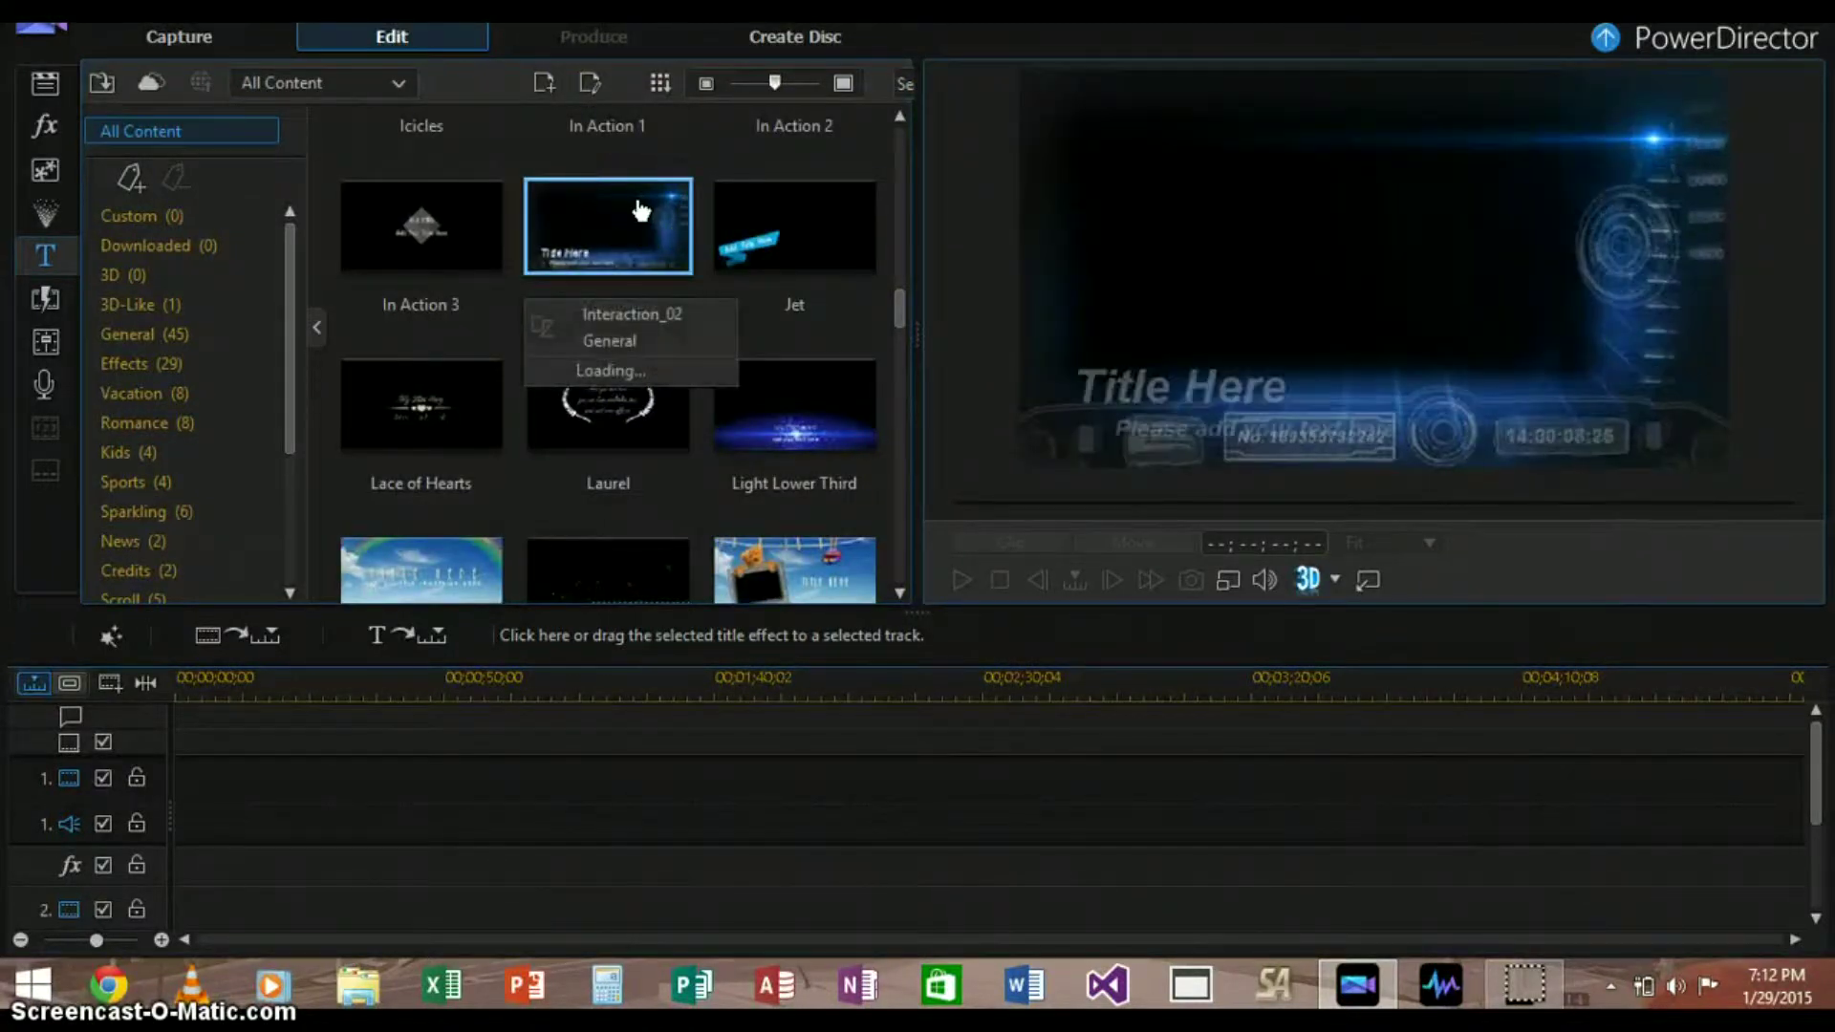
click(674, 469)
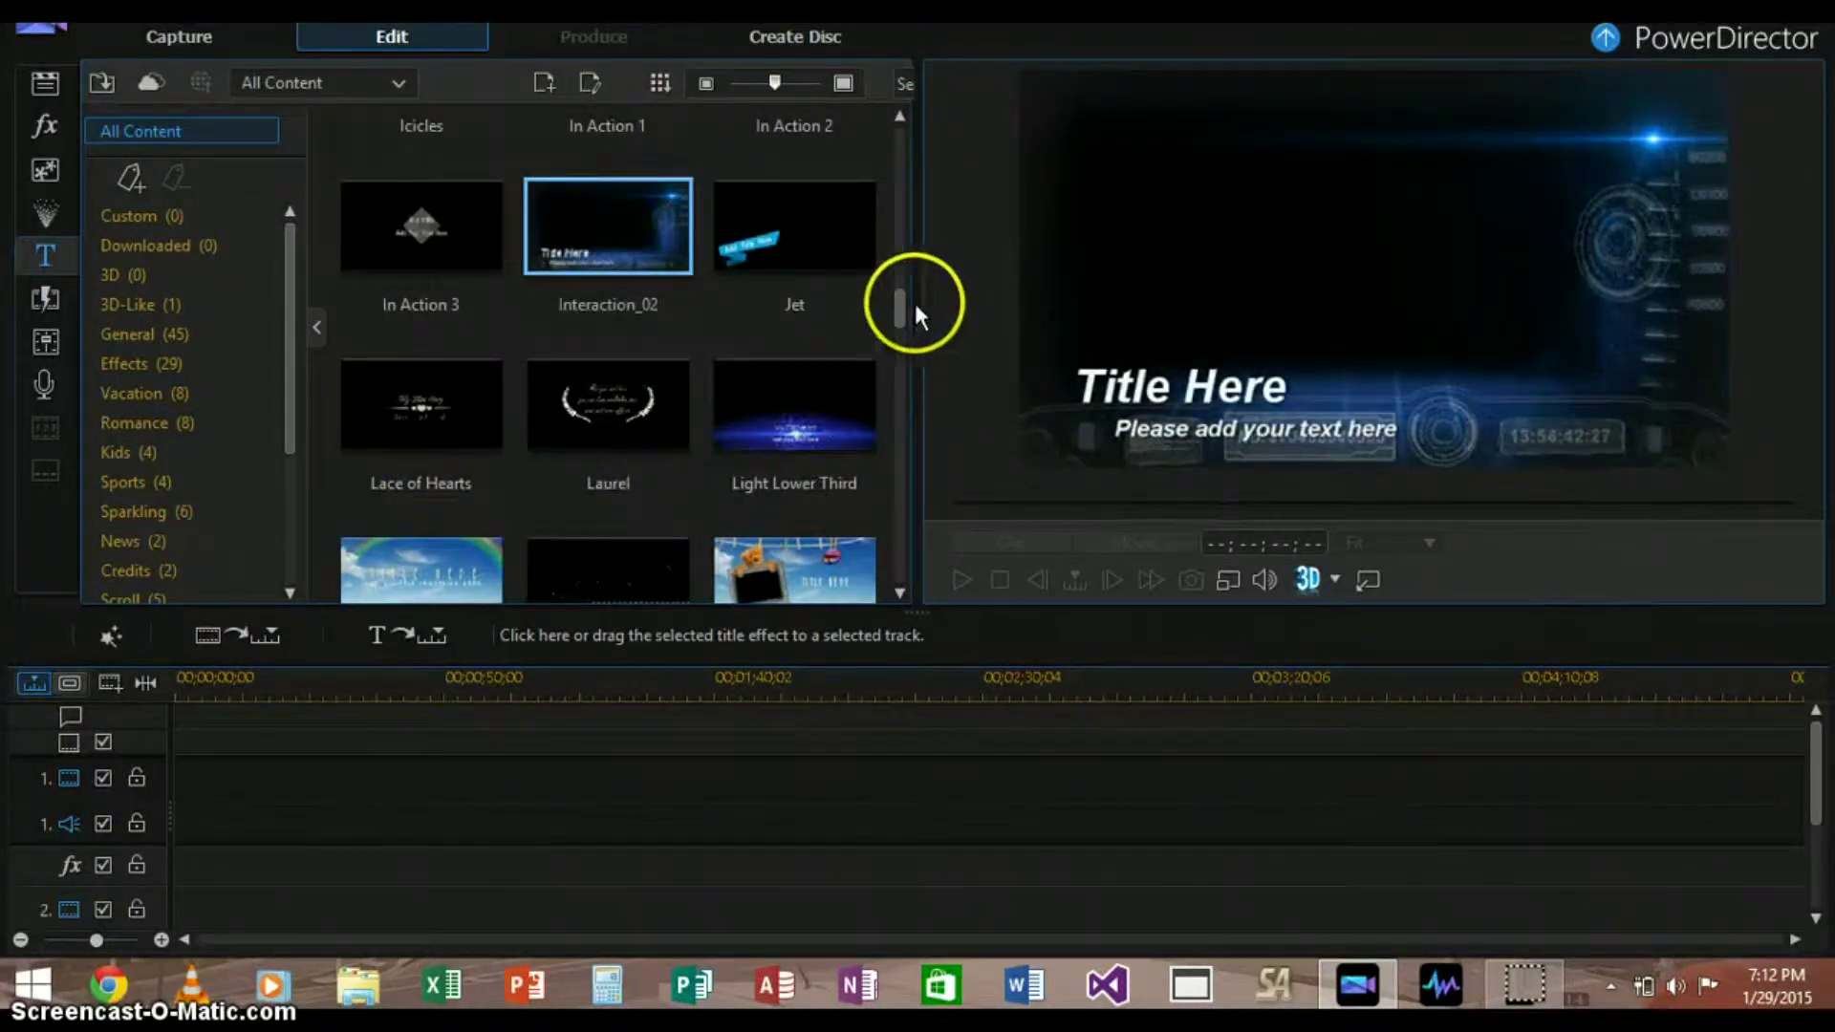
drag(915, 308, 909, 380)
click(660, 289)
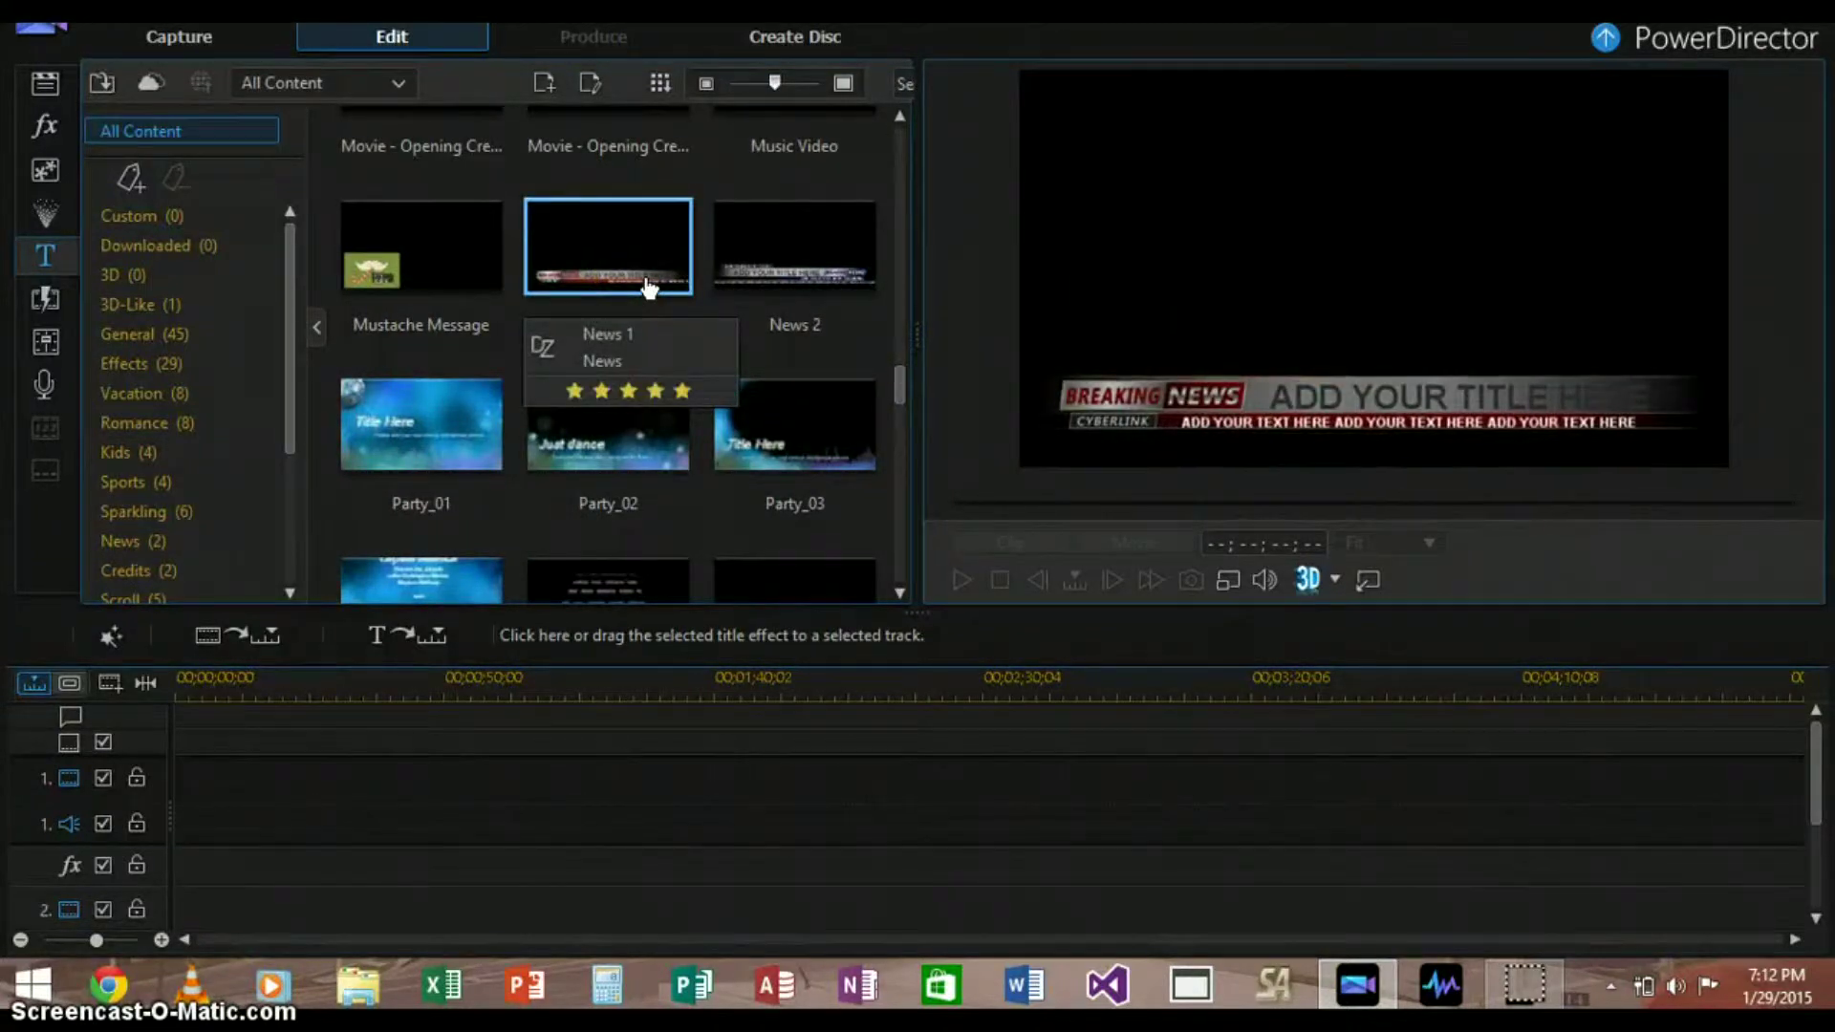
Preview the Constant Power, Crystalize, Cross, Diamonds 1, Diamonds 3, Film Clip and Flip Boxes Horizontally transitions
click(42, 301)
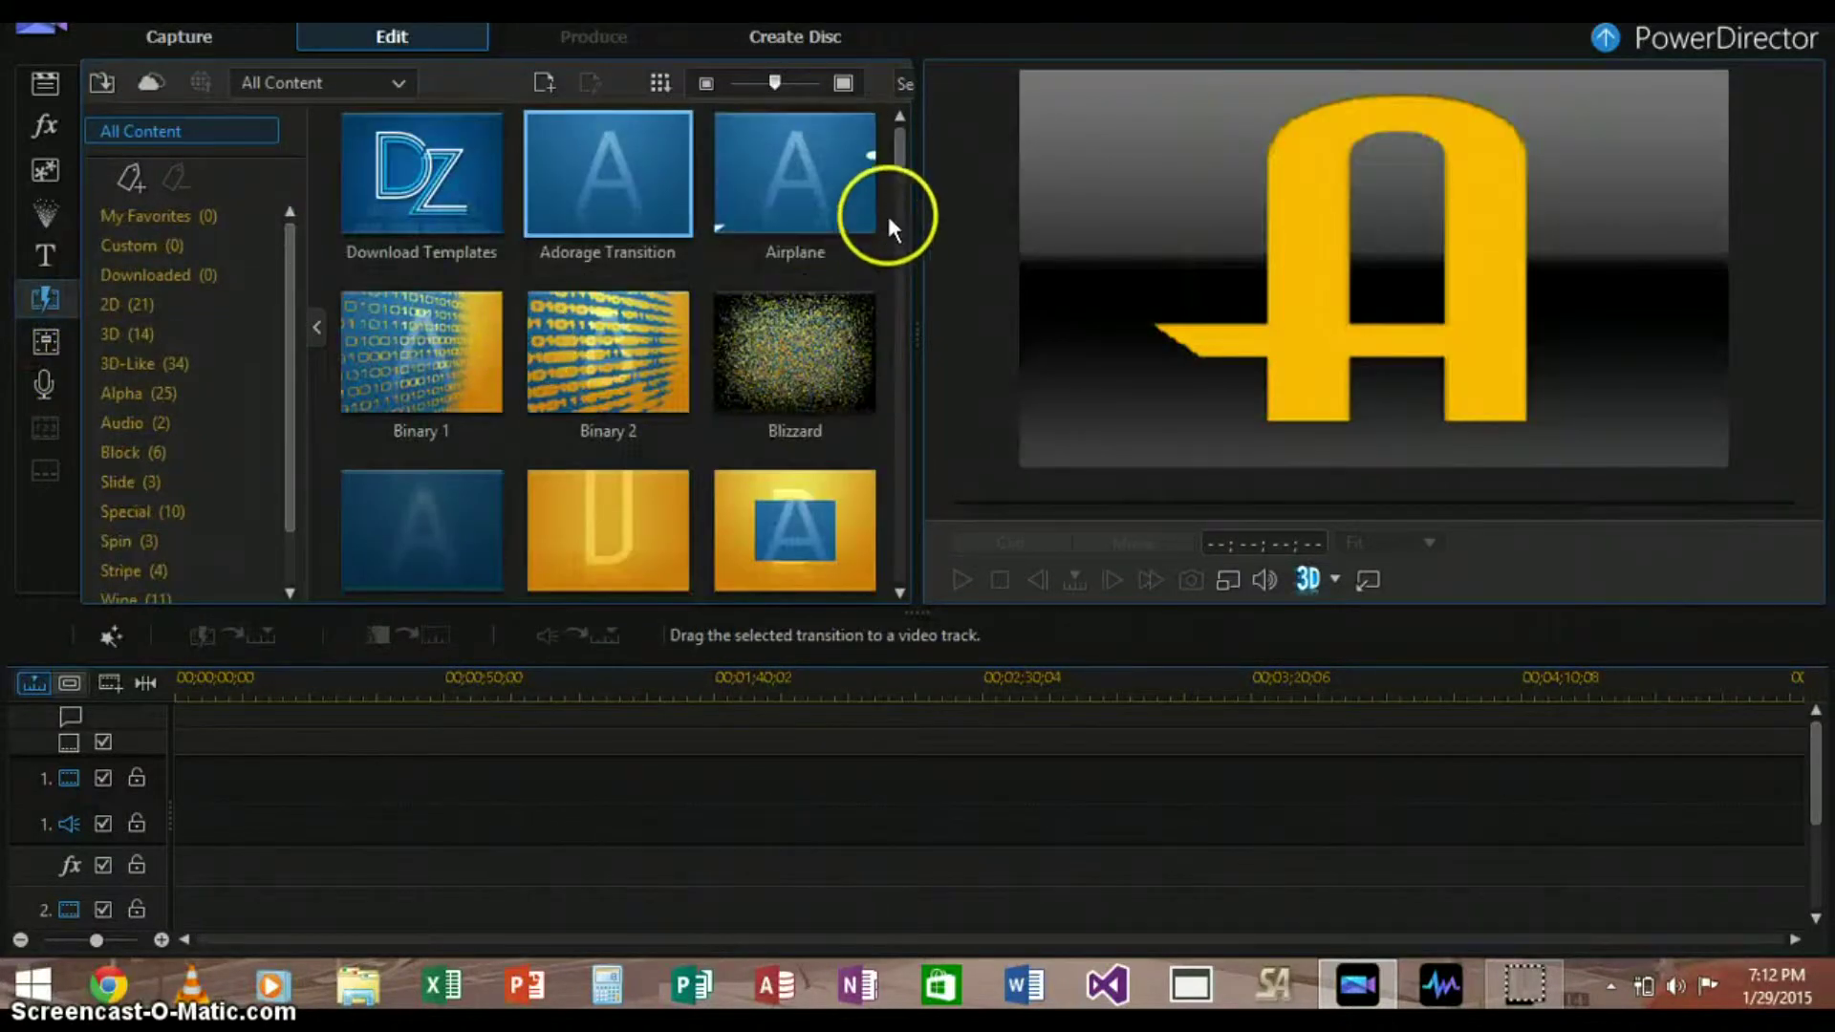
drag(900, 158, 882, 221)
click(423, 384)
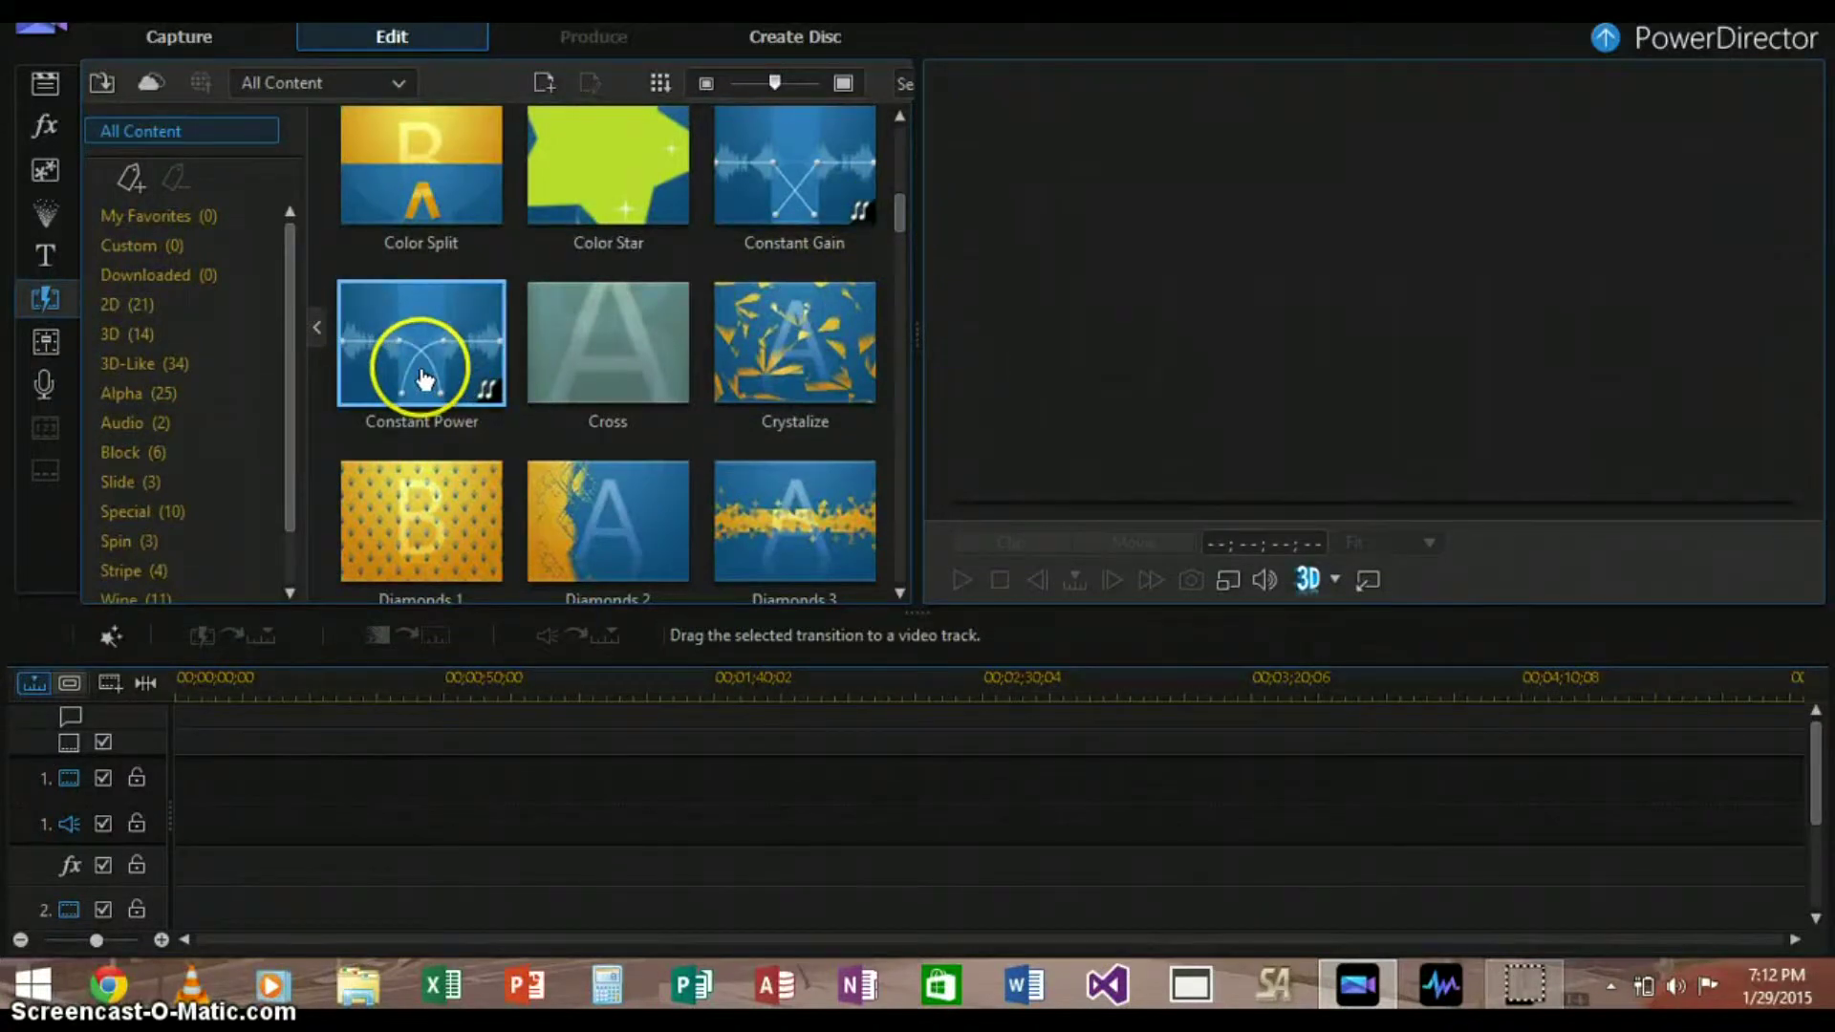
click(805, 360)
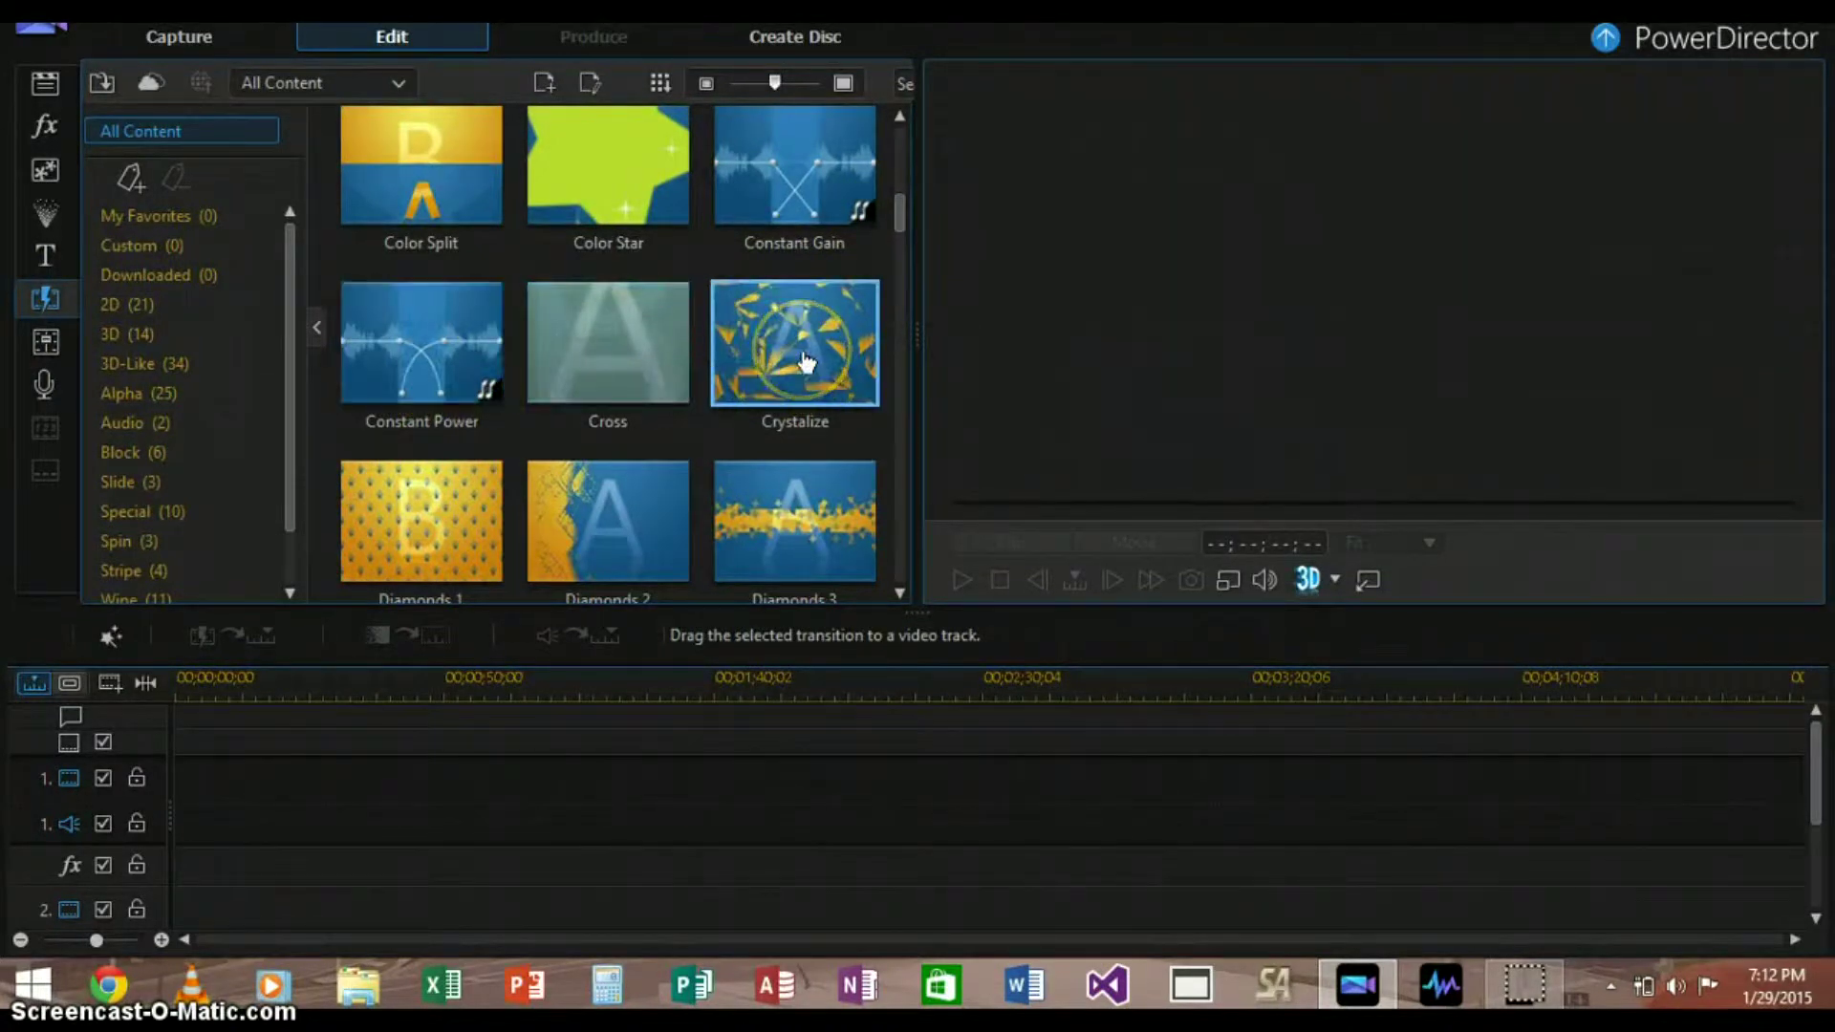
click(624, 349)
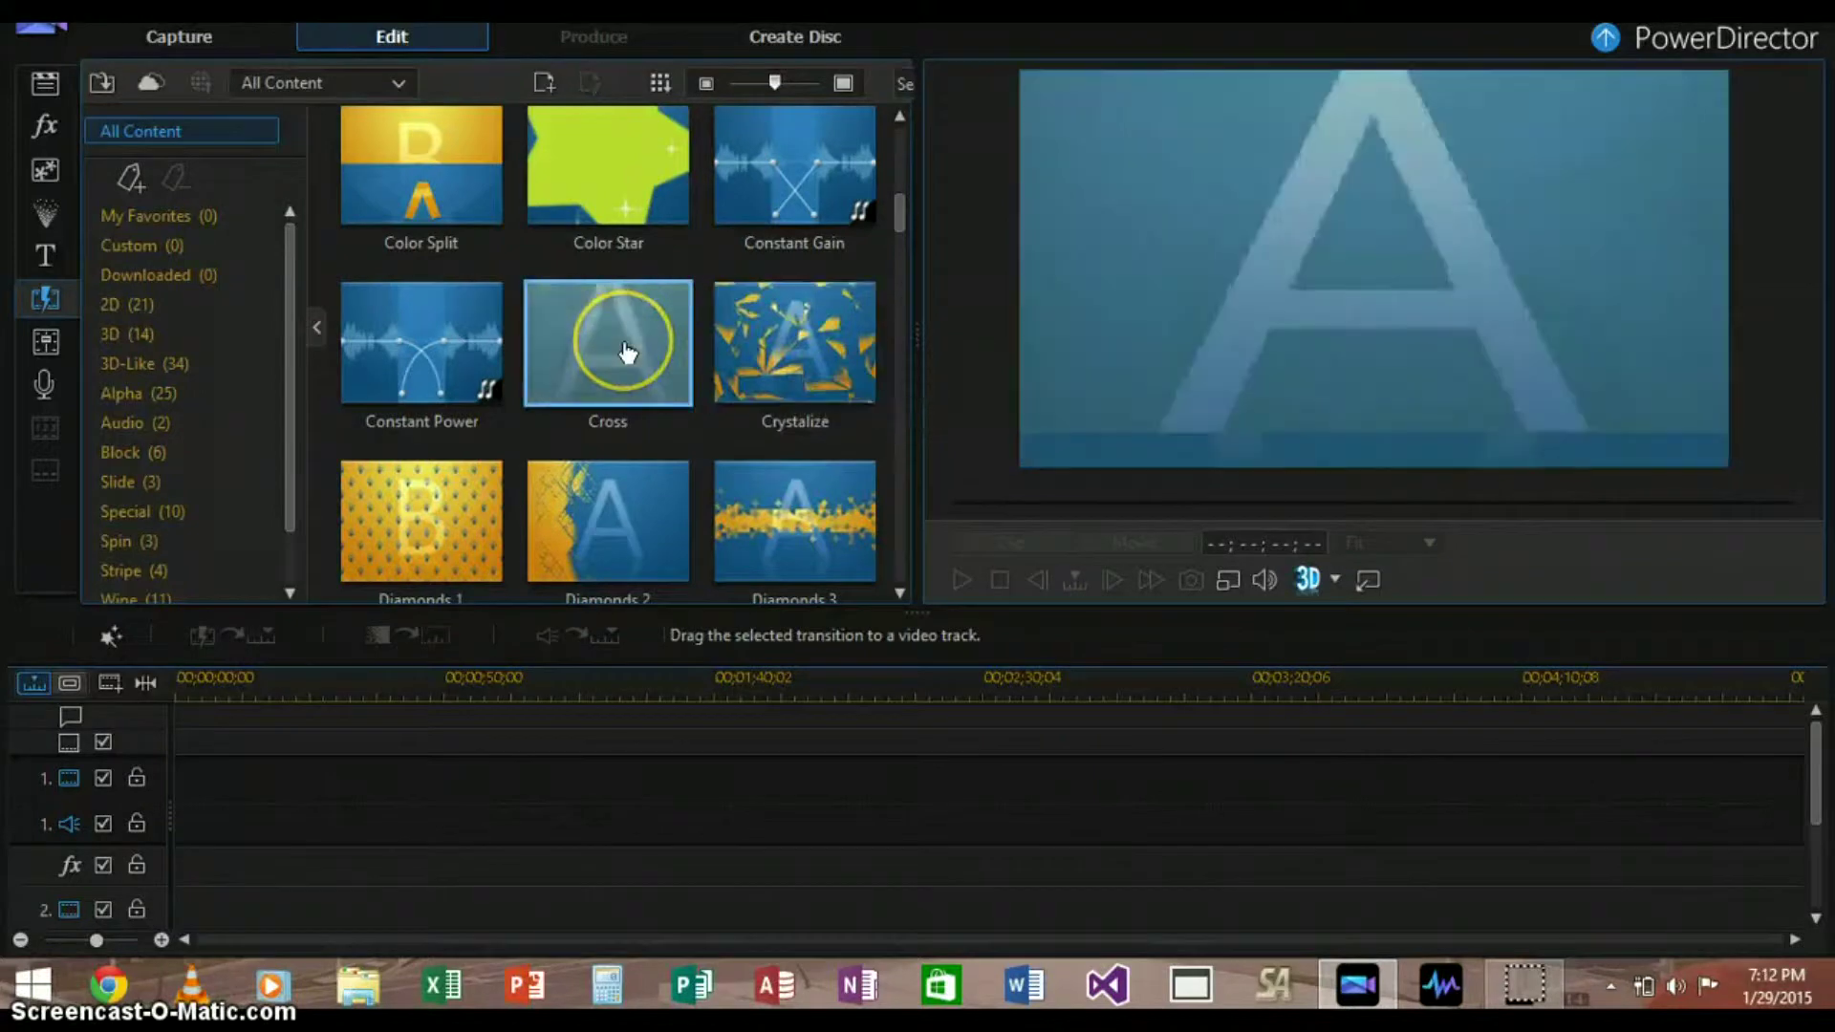
click(411, 521)
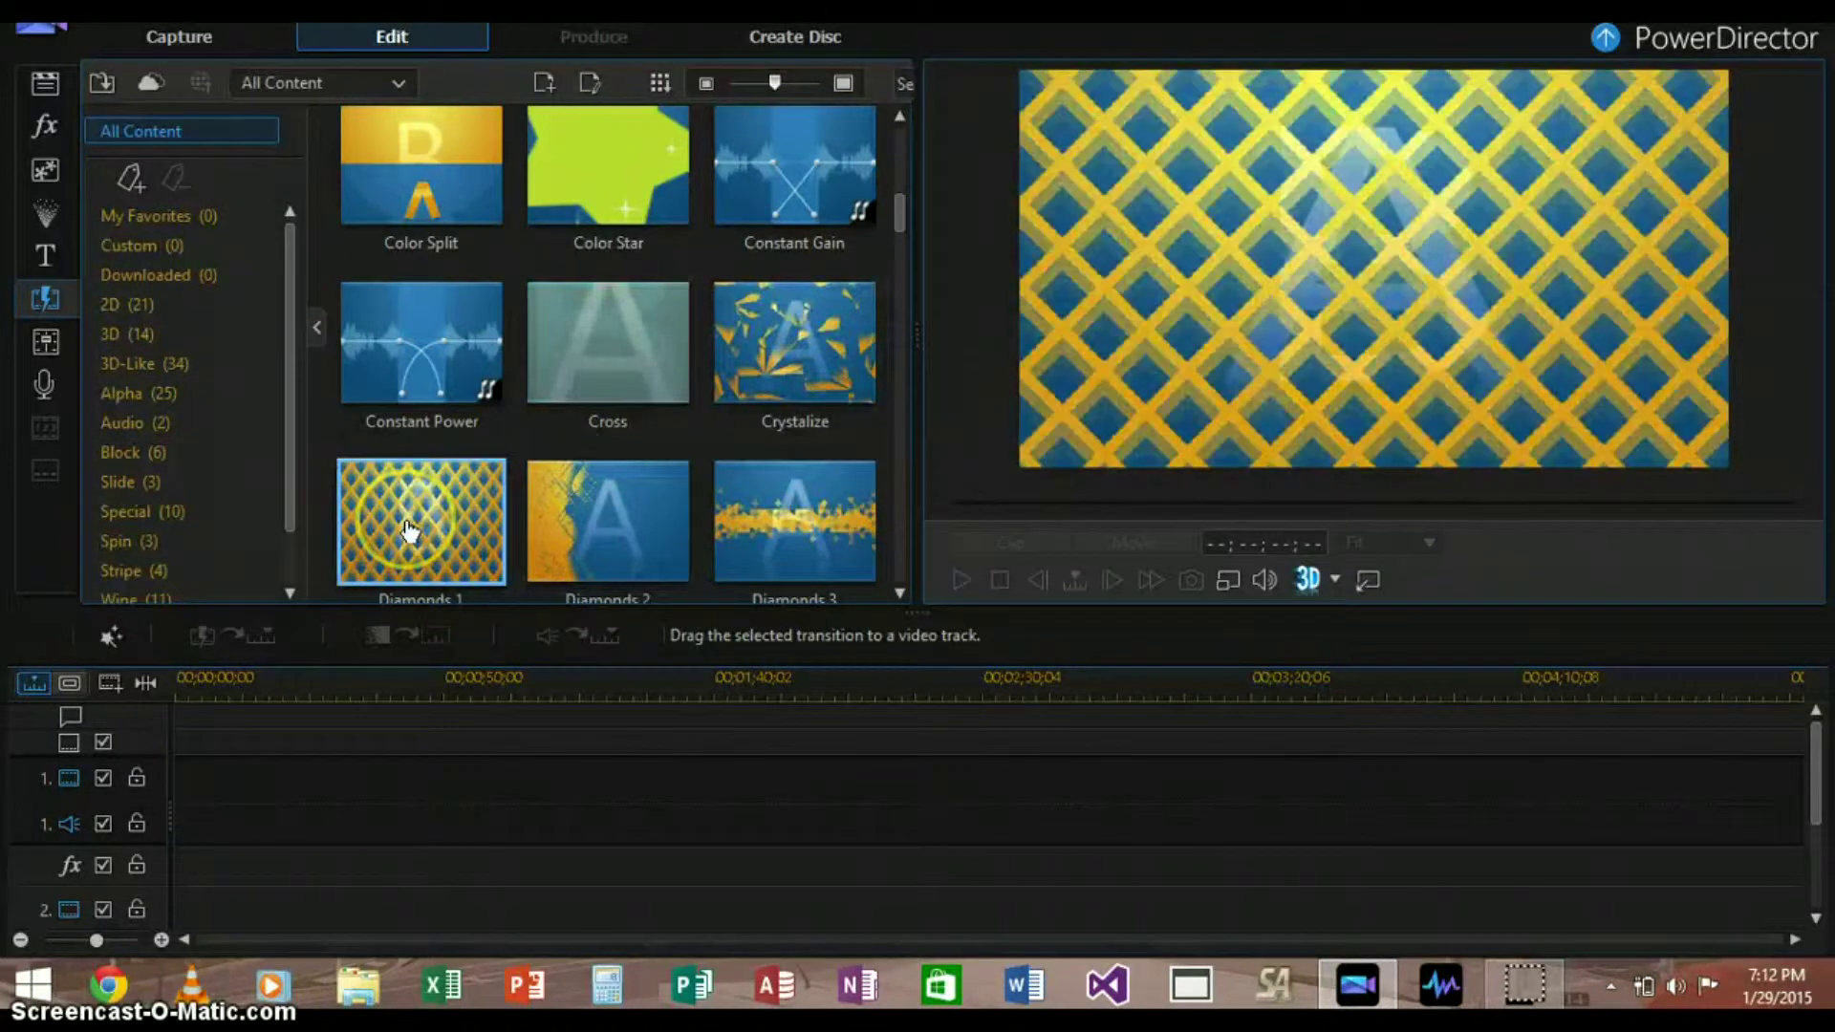
click(795, 524)
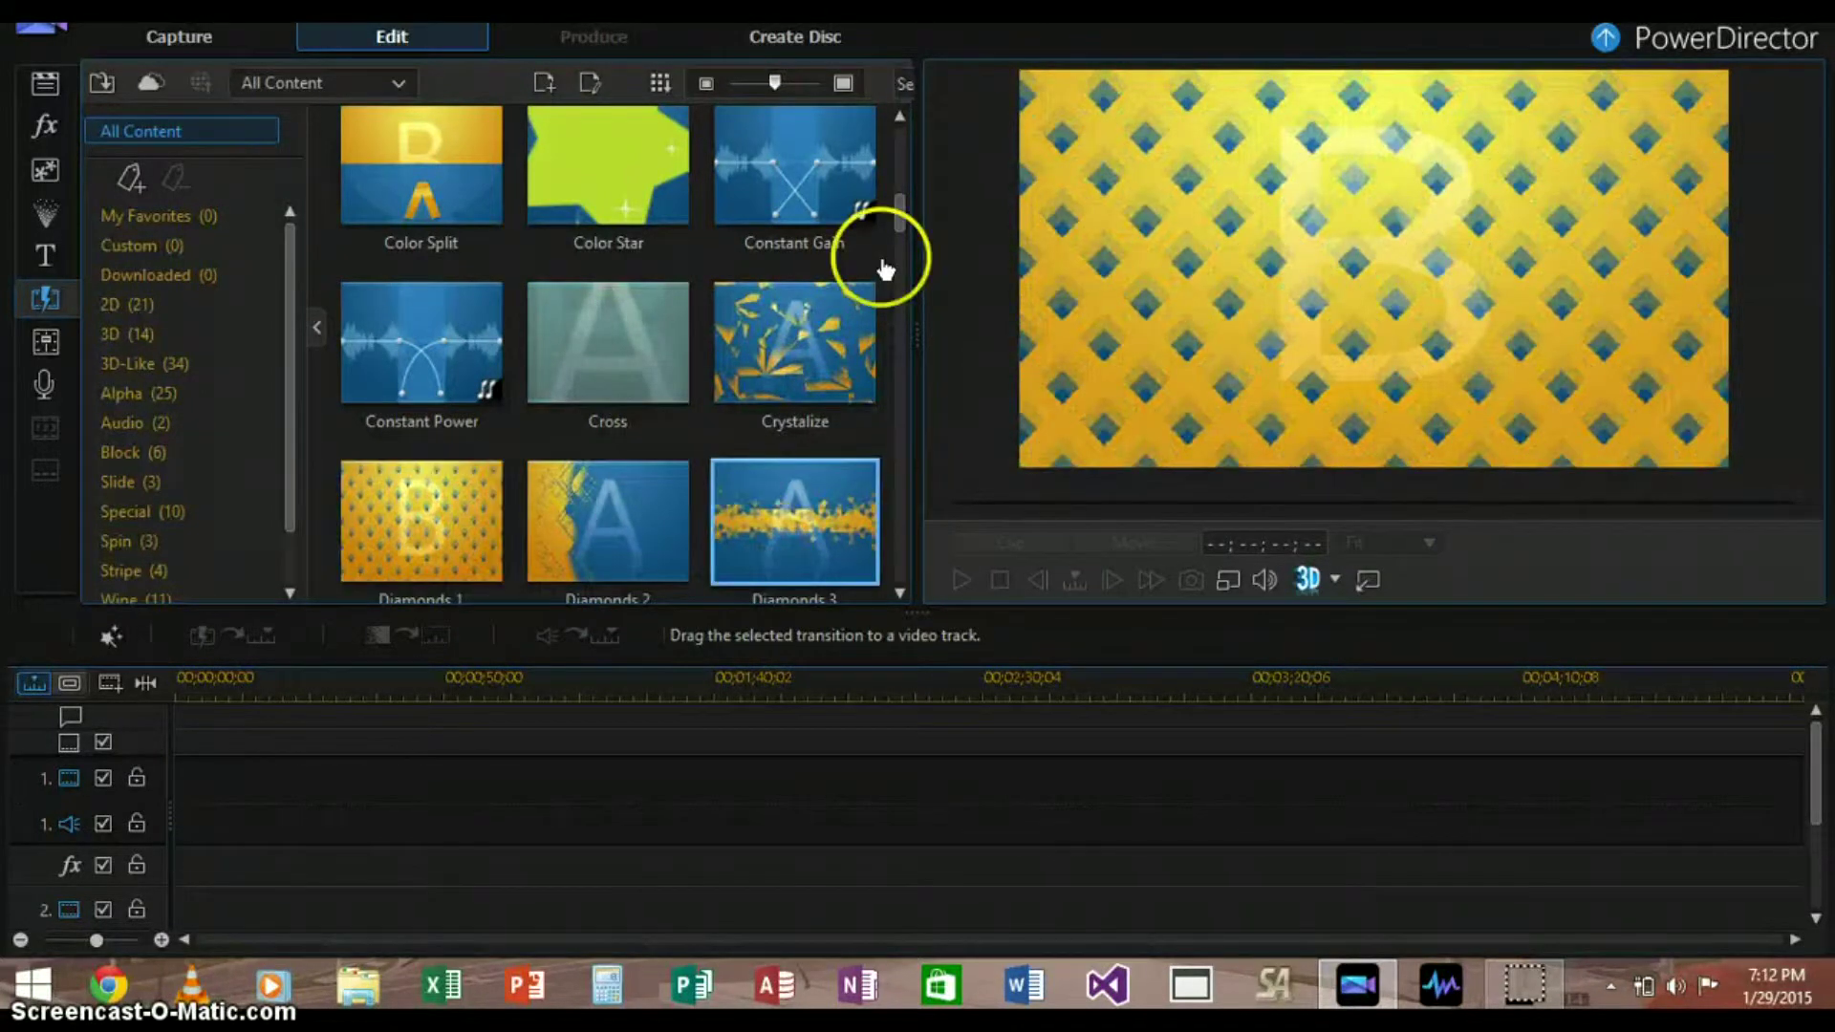
drag(903, 225, 904, 296)
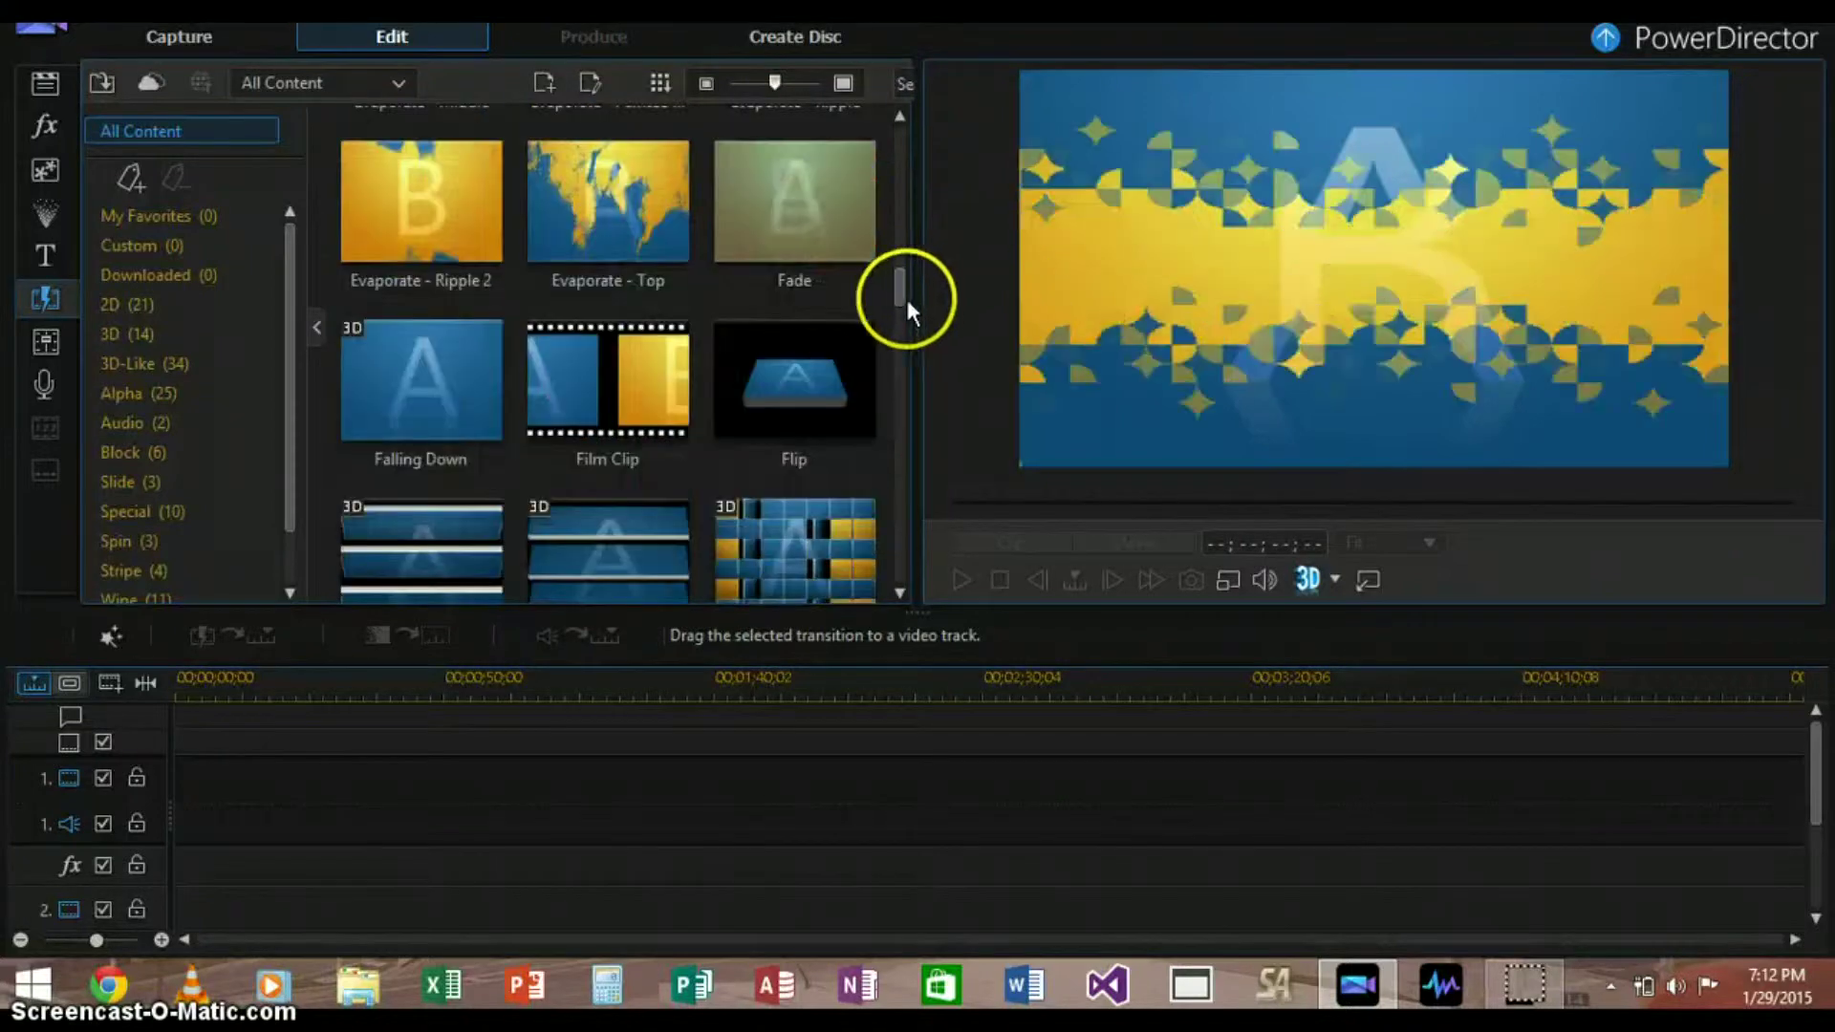
click(625, 402)
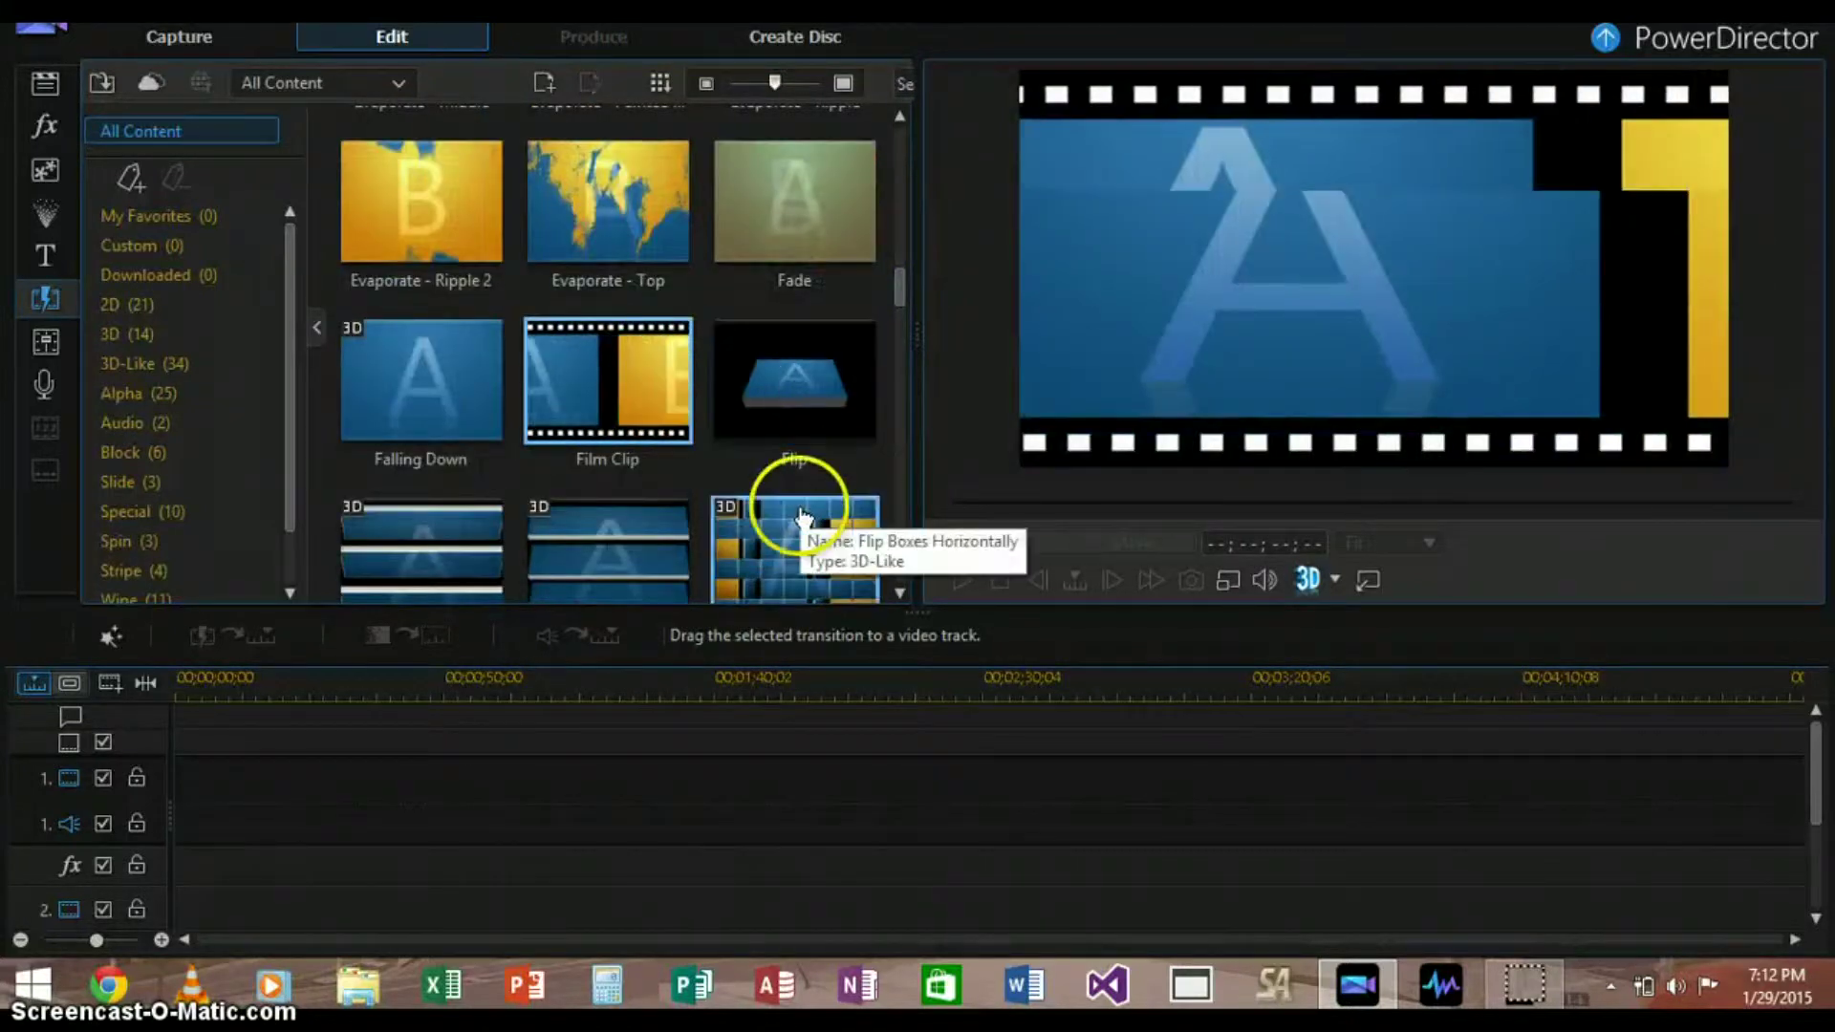
click(801, 516)
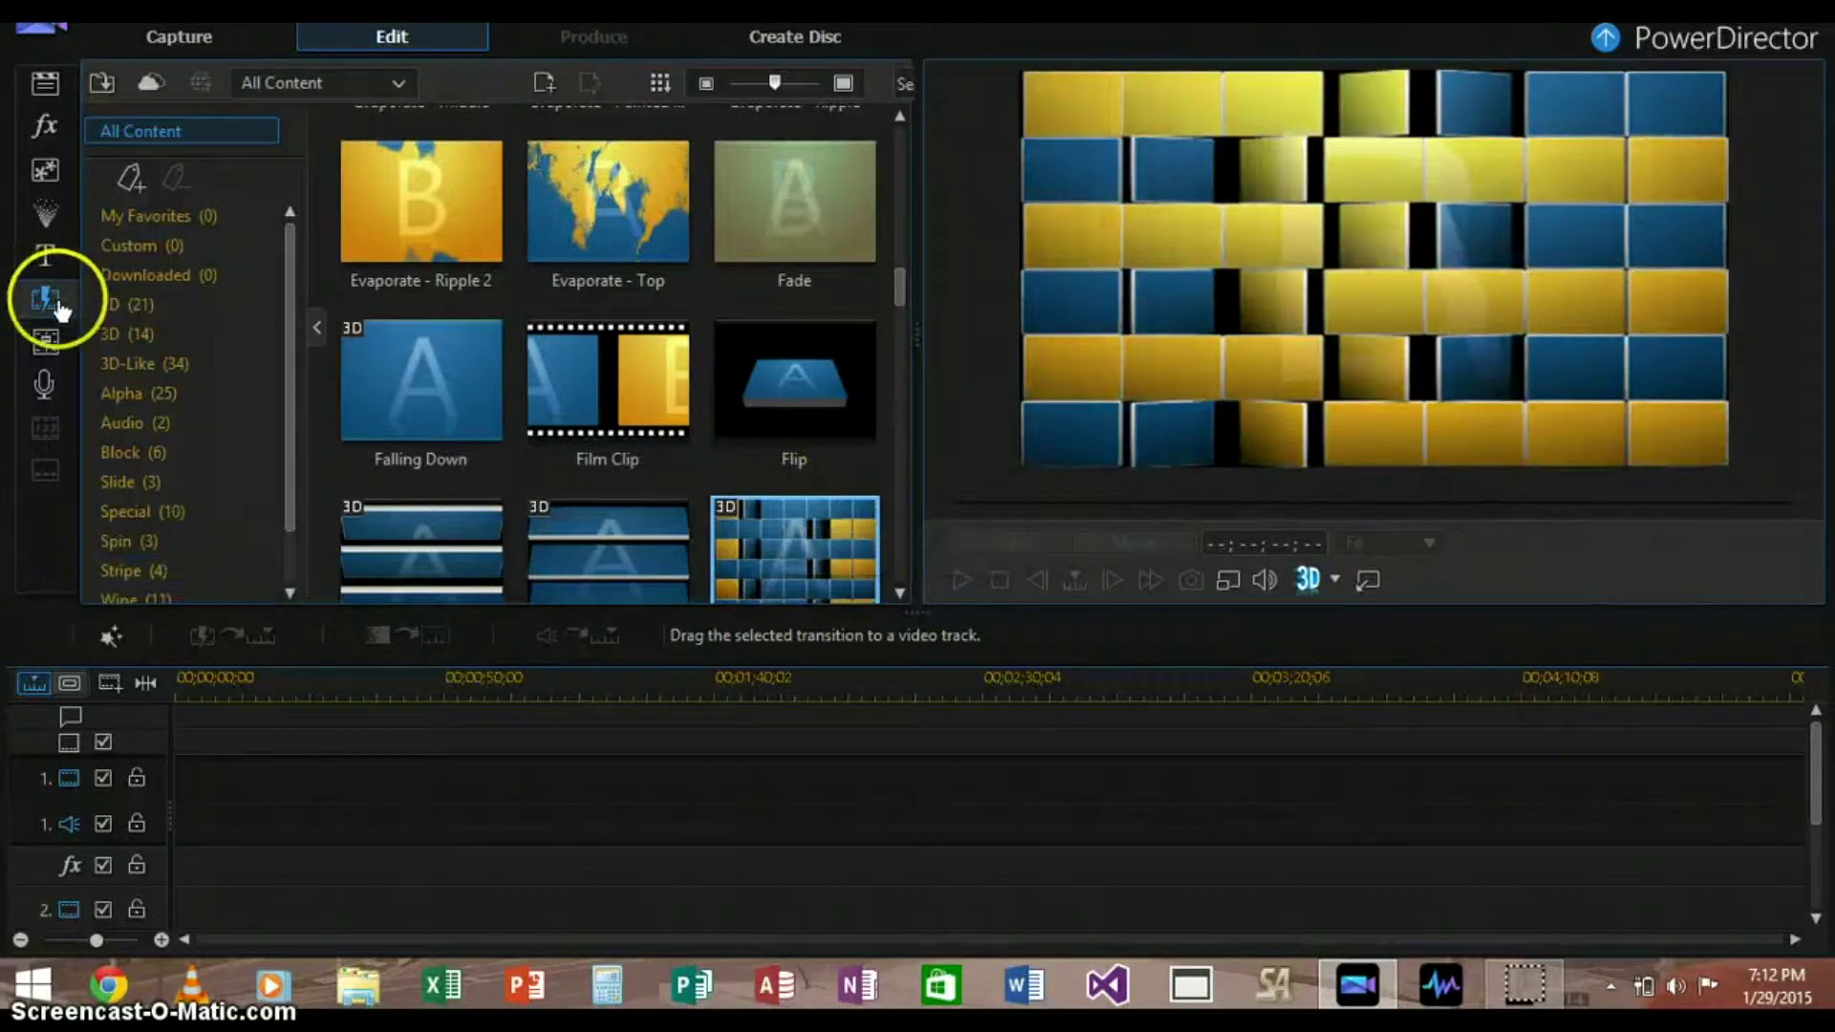
click(48, 352)
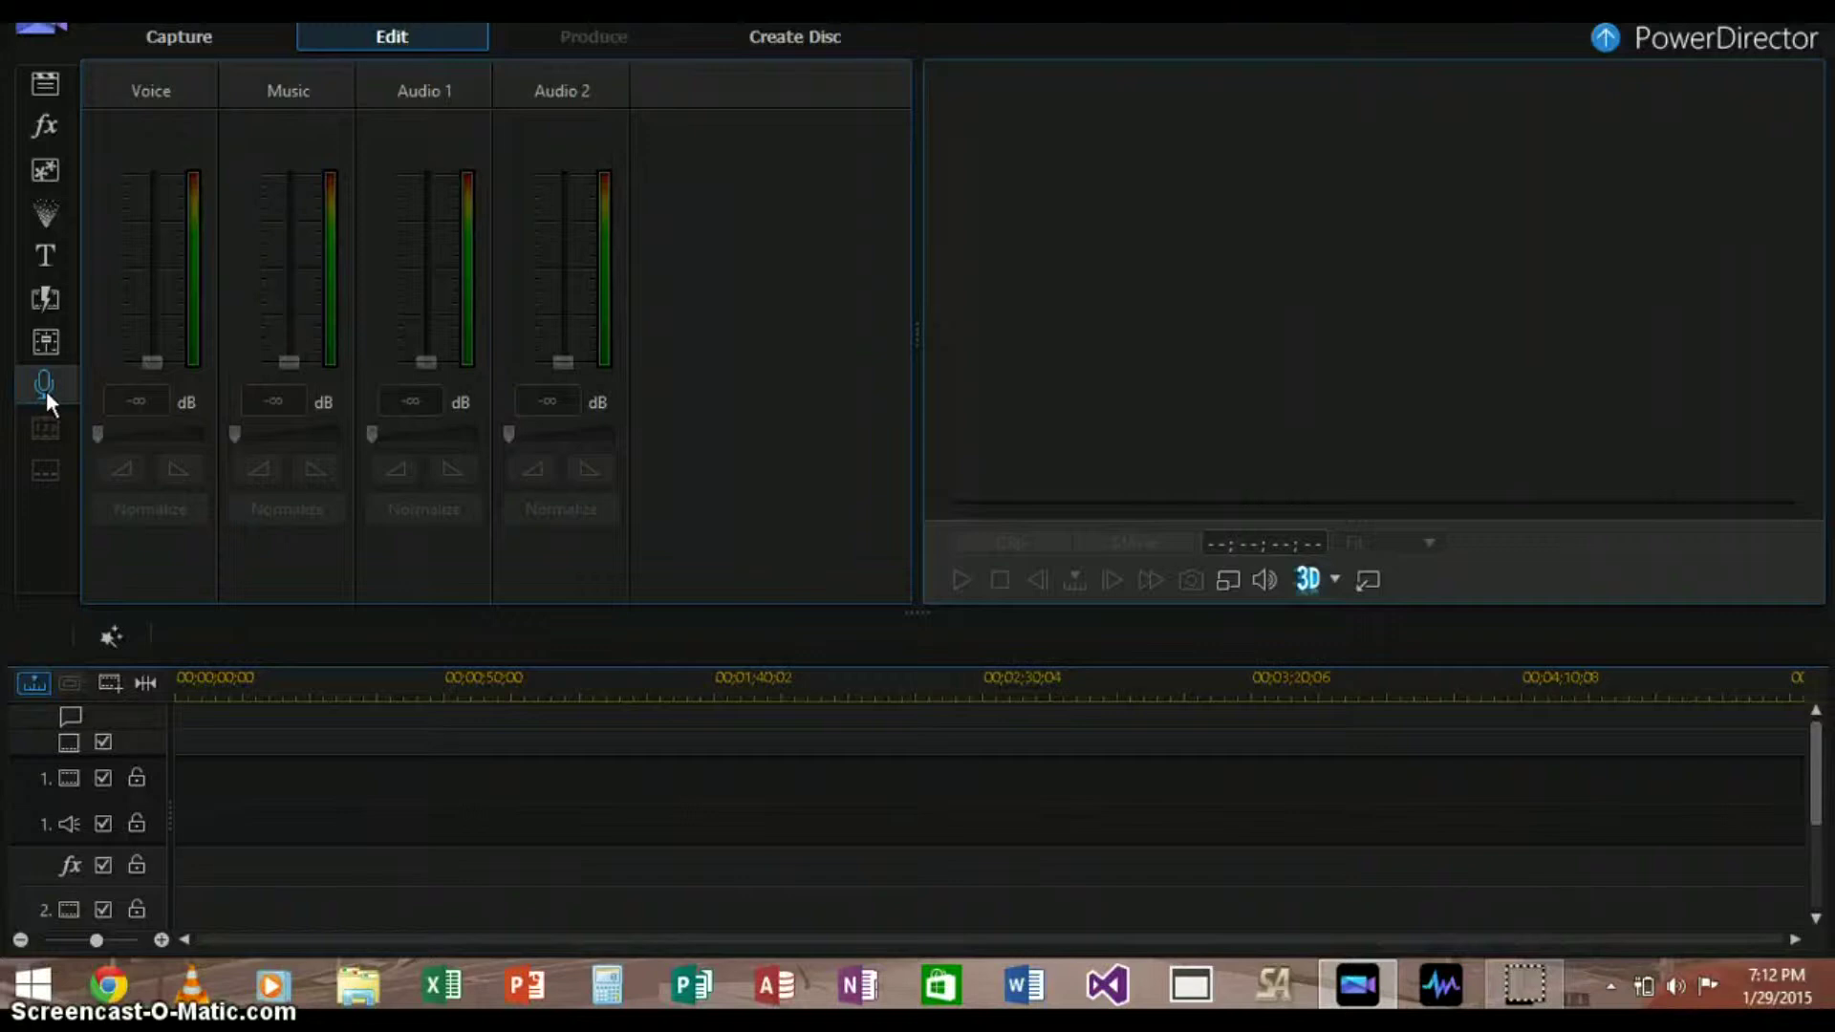
Look over the voice-over recording settings, then go back to the imported media library
click(152, 483)
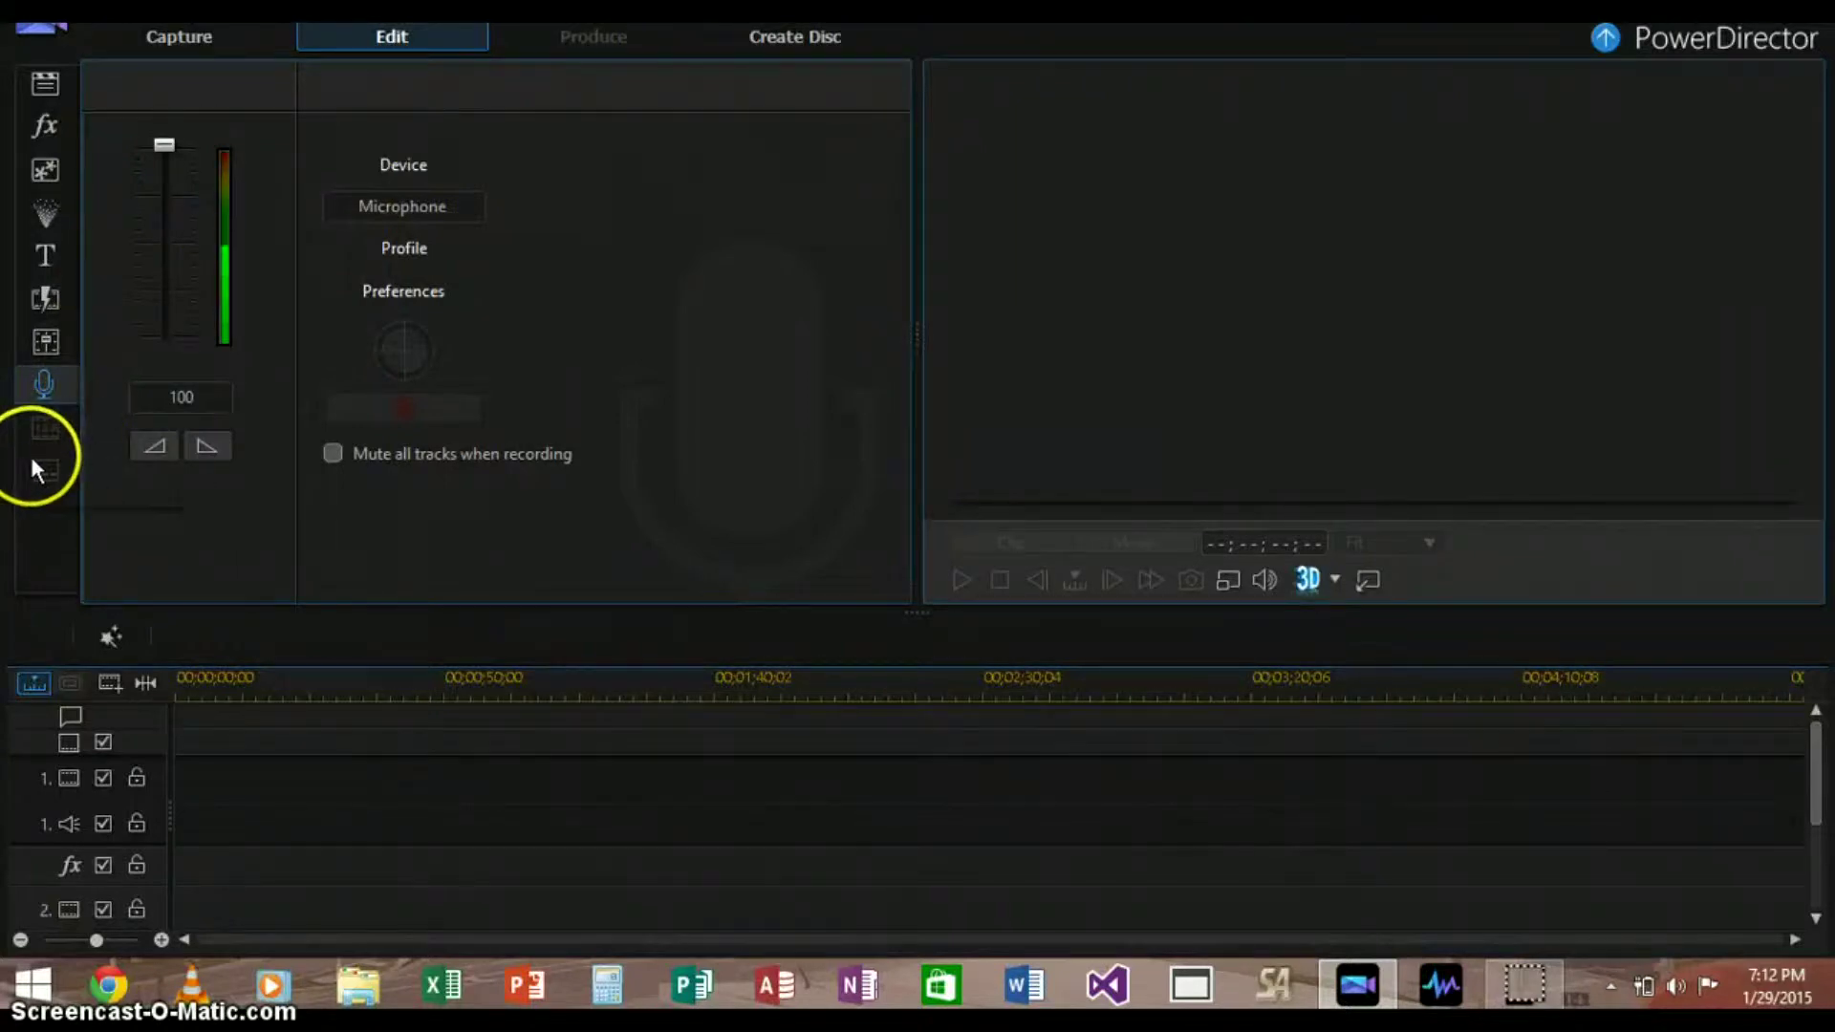
click(36, 84)
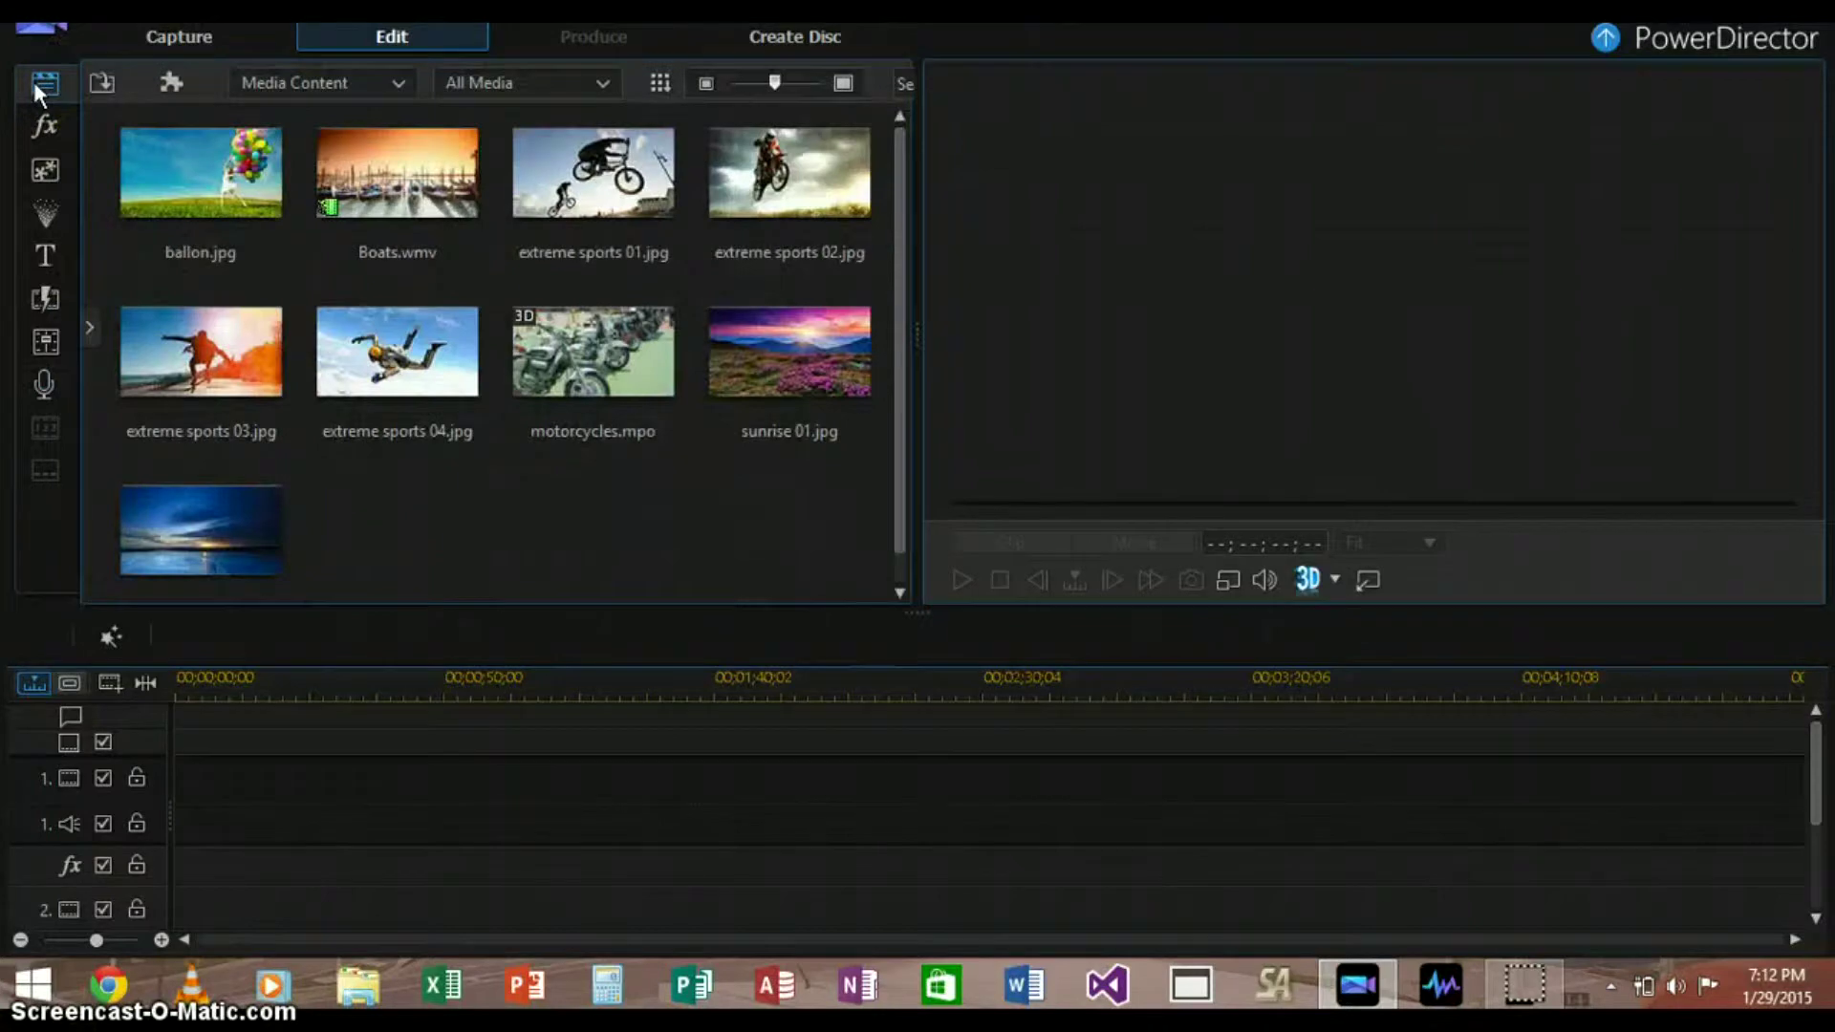
Place extreme sports 02.jpg on video track 1 and bring up the Import Media choices
click(483, 254)
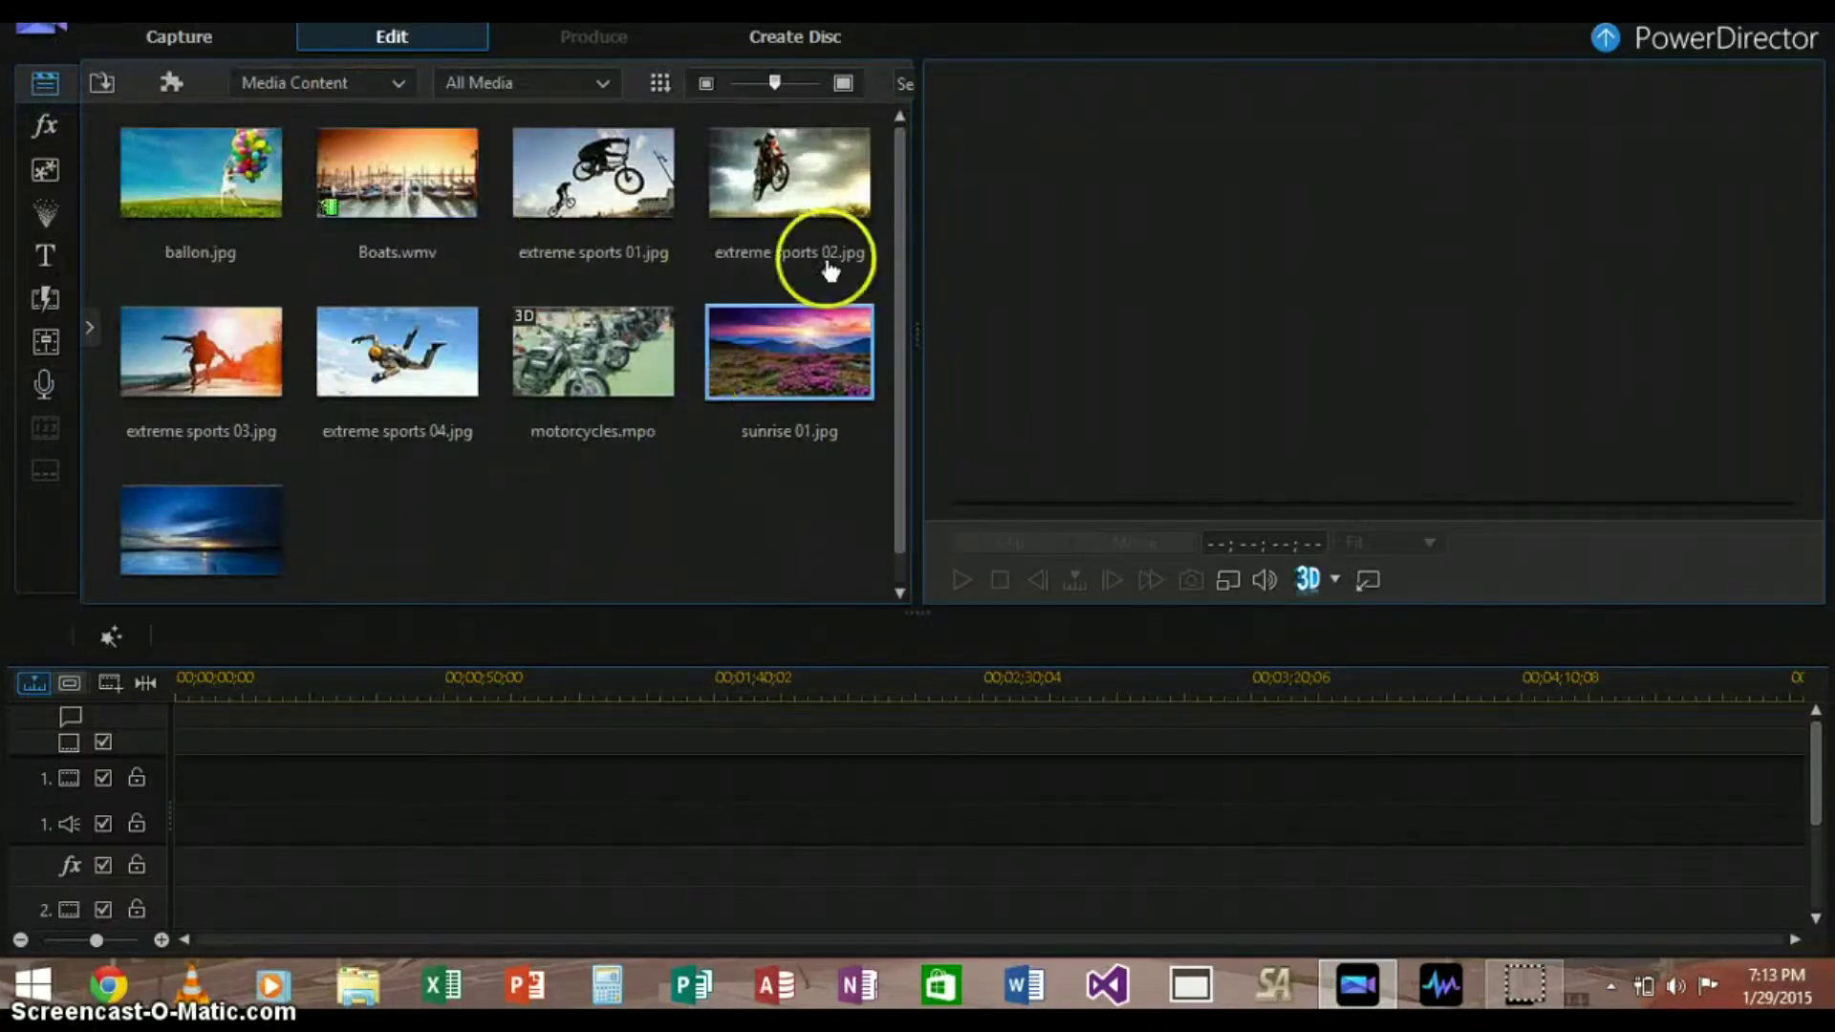
click(820, 225)
drag(819, 225, 196, 779)
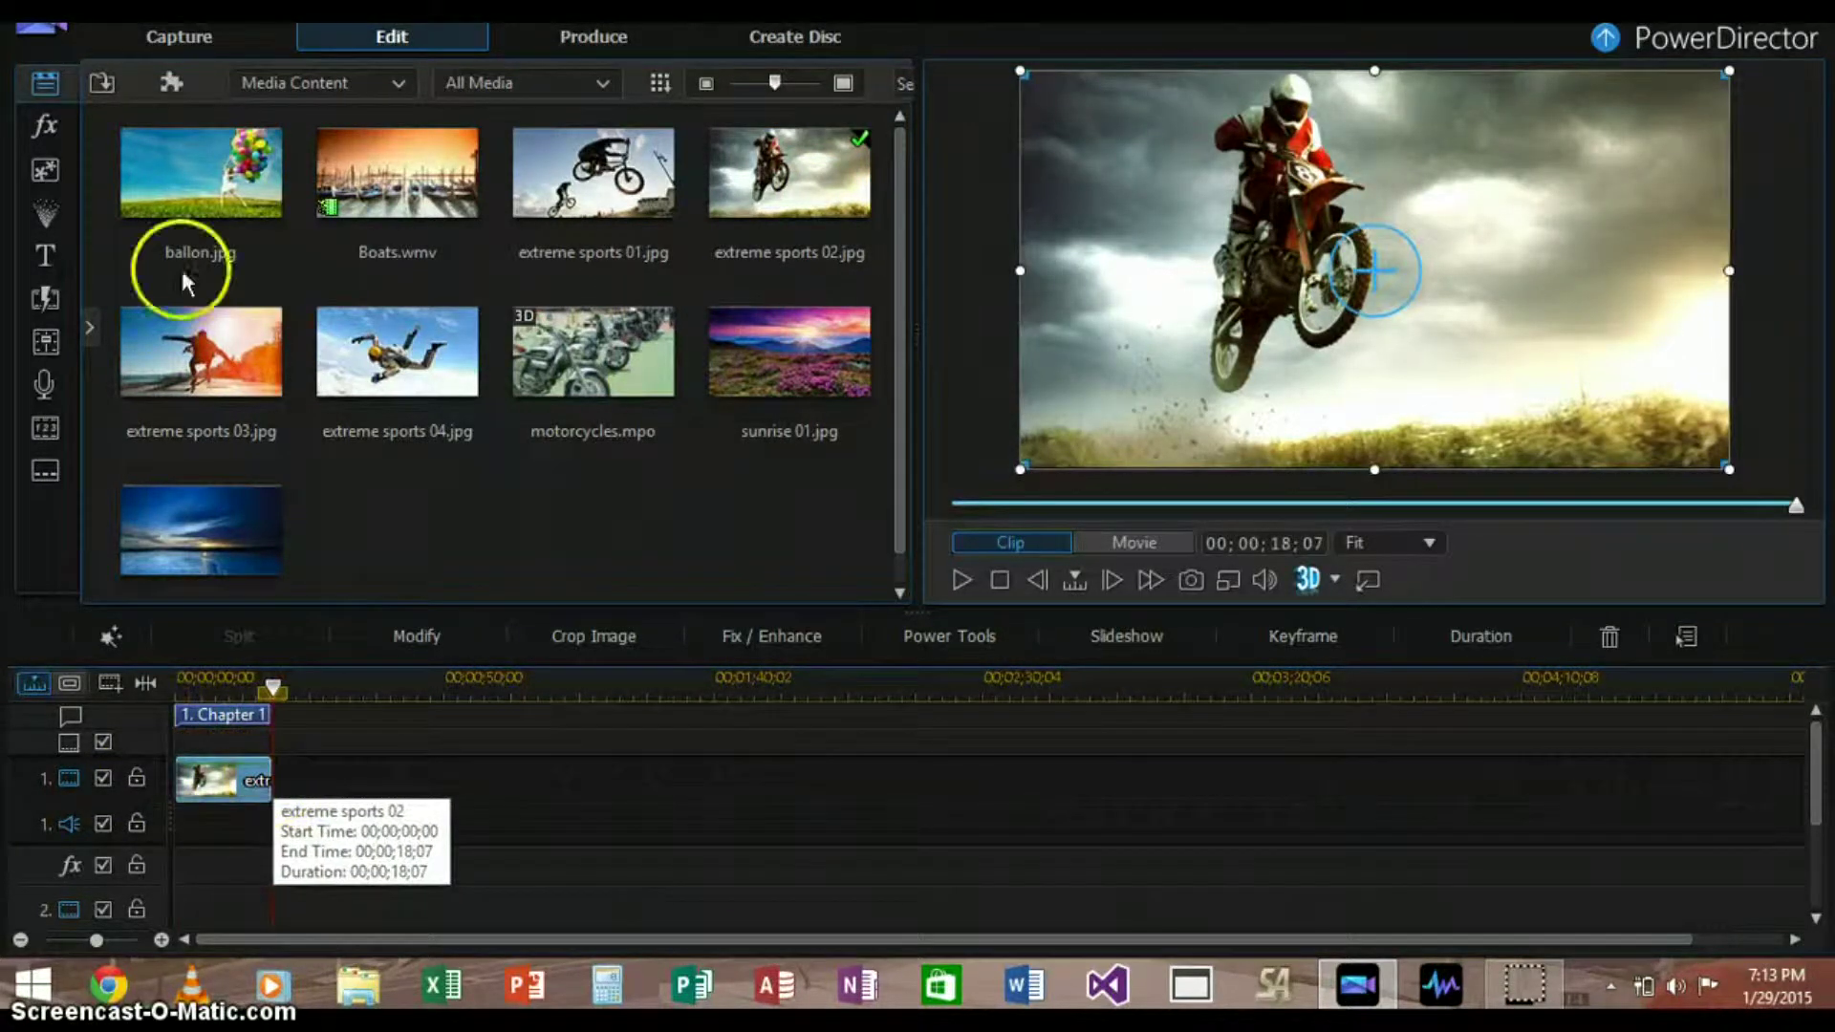
click(103, 84)
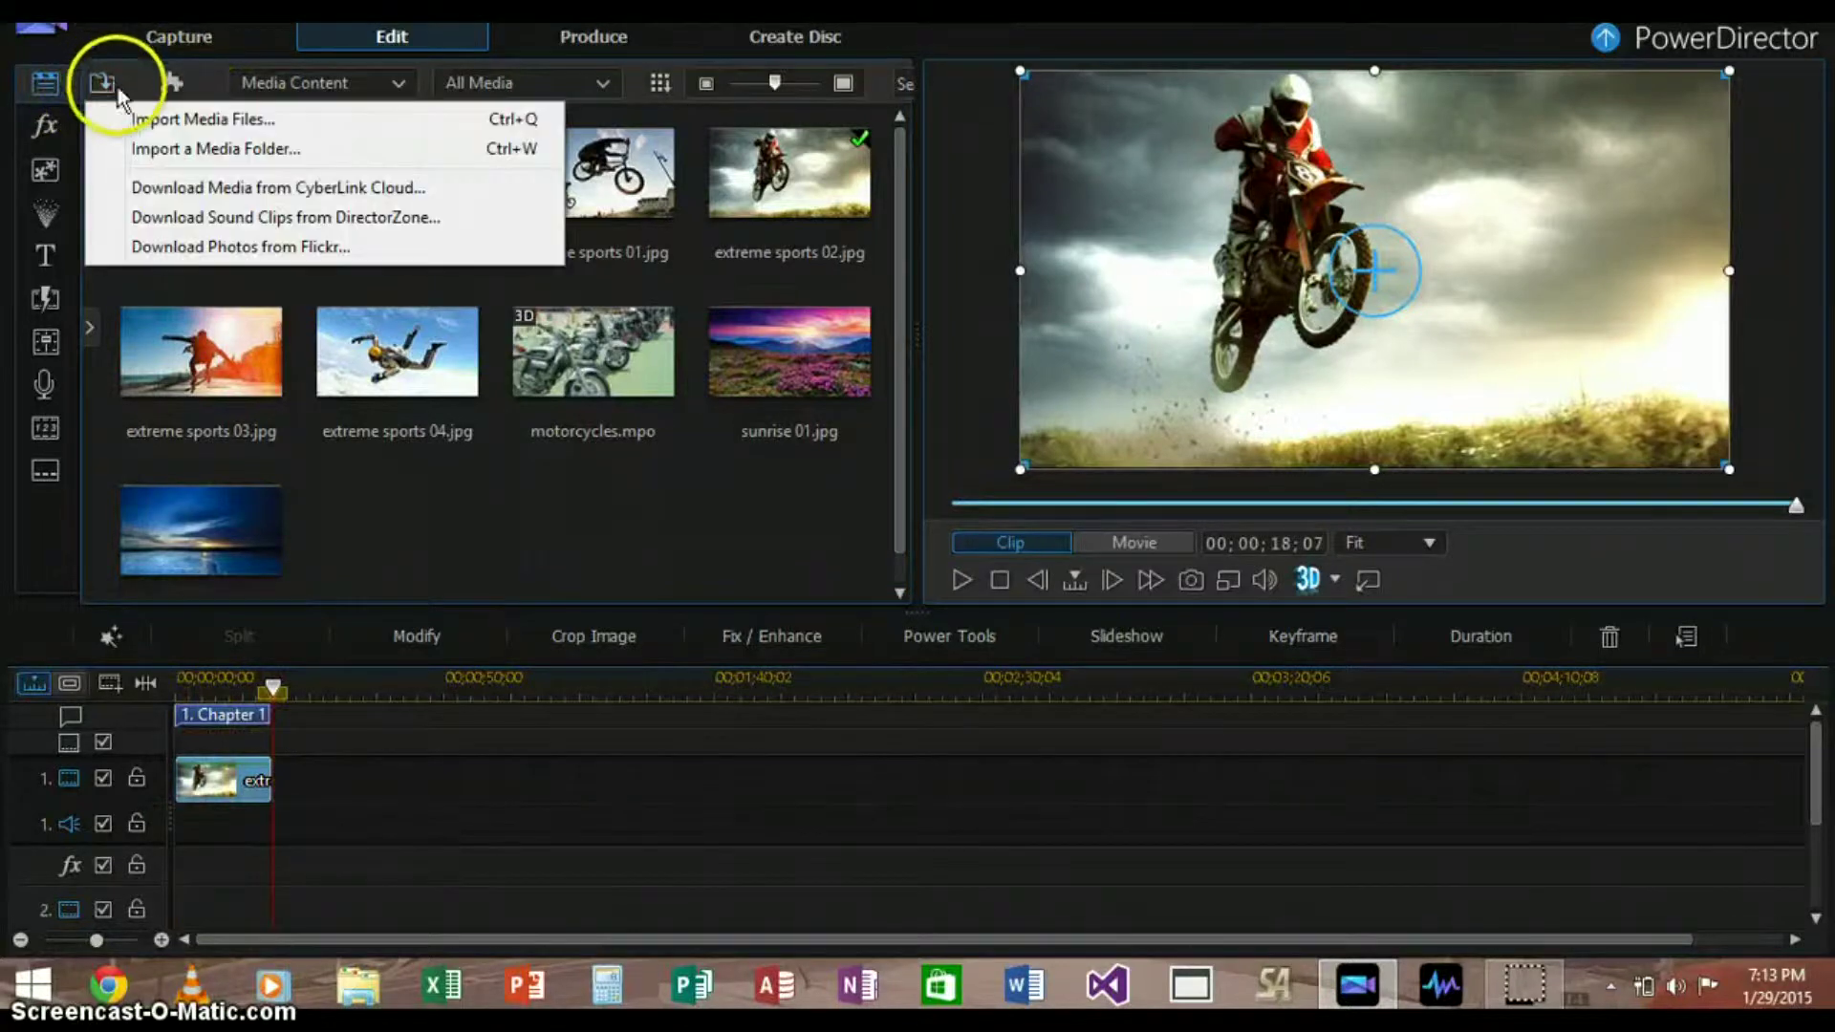
Browse to Libraries > Music in the import file browser, then cancel without importing anything
click(177, 125)
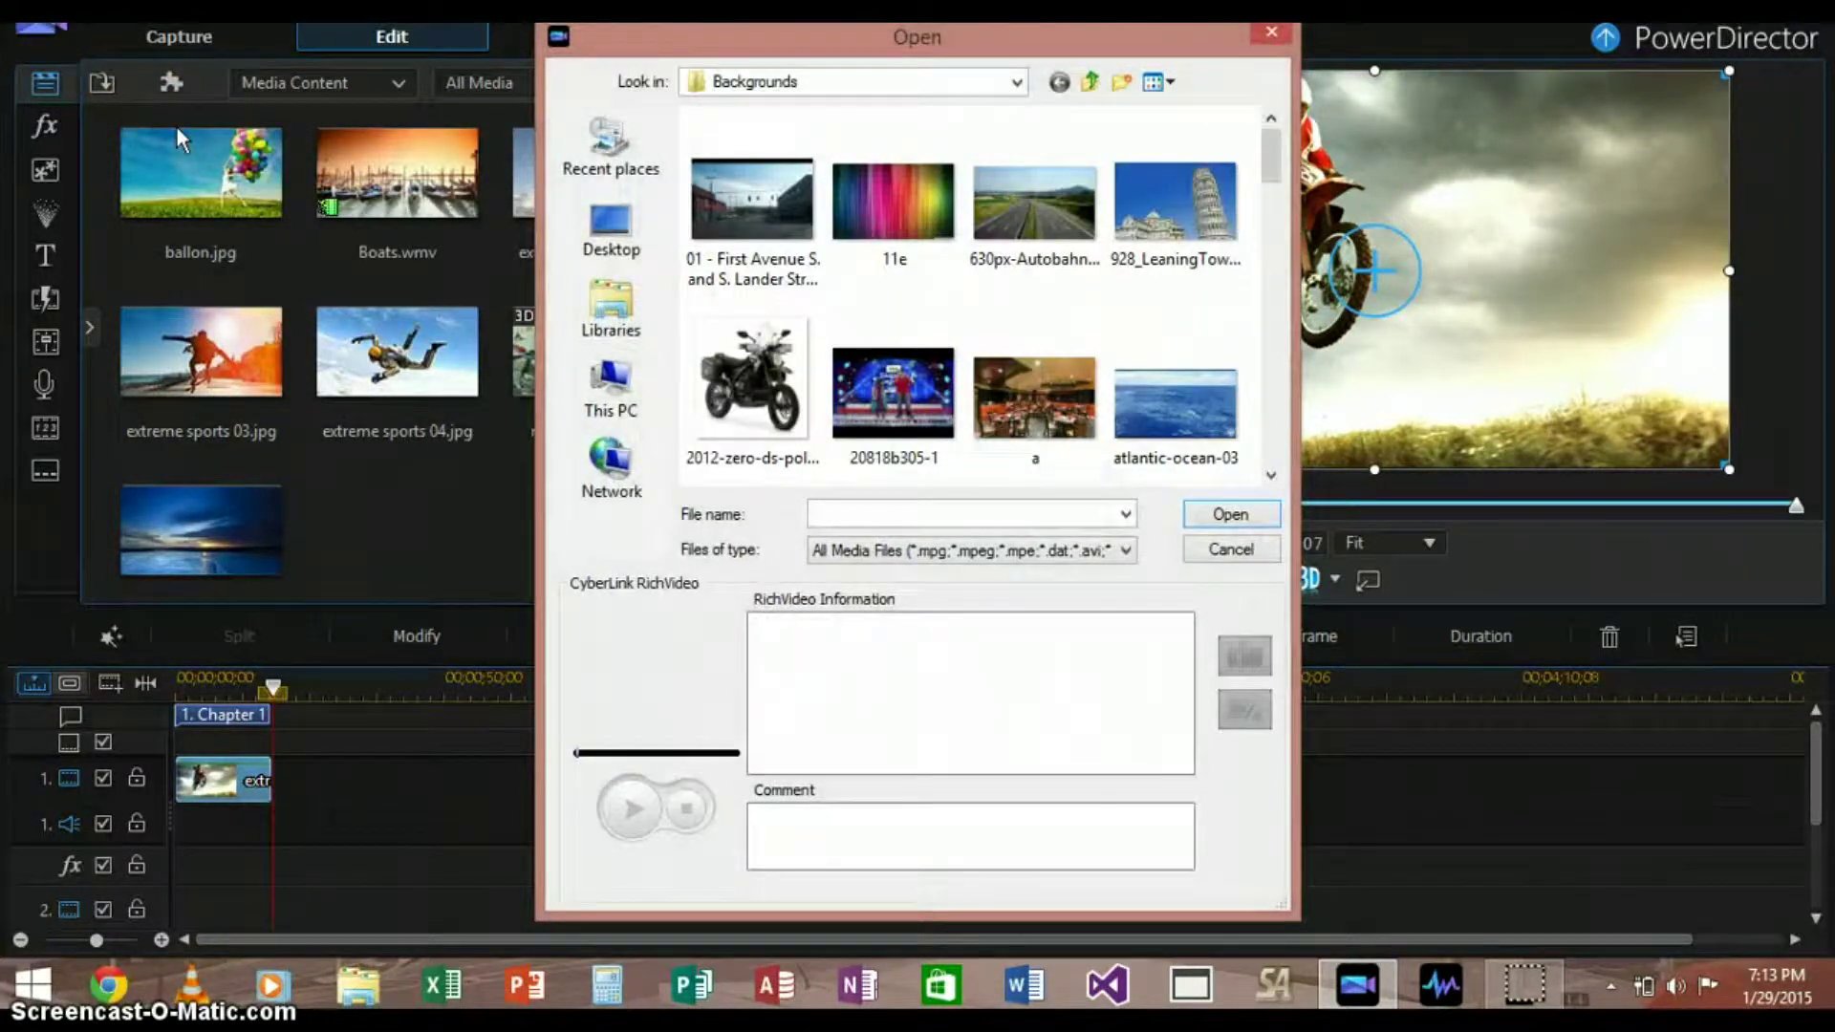
click(635, 325)
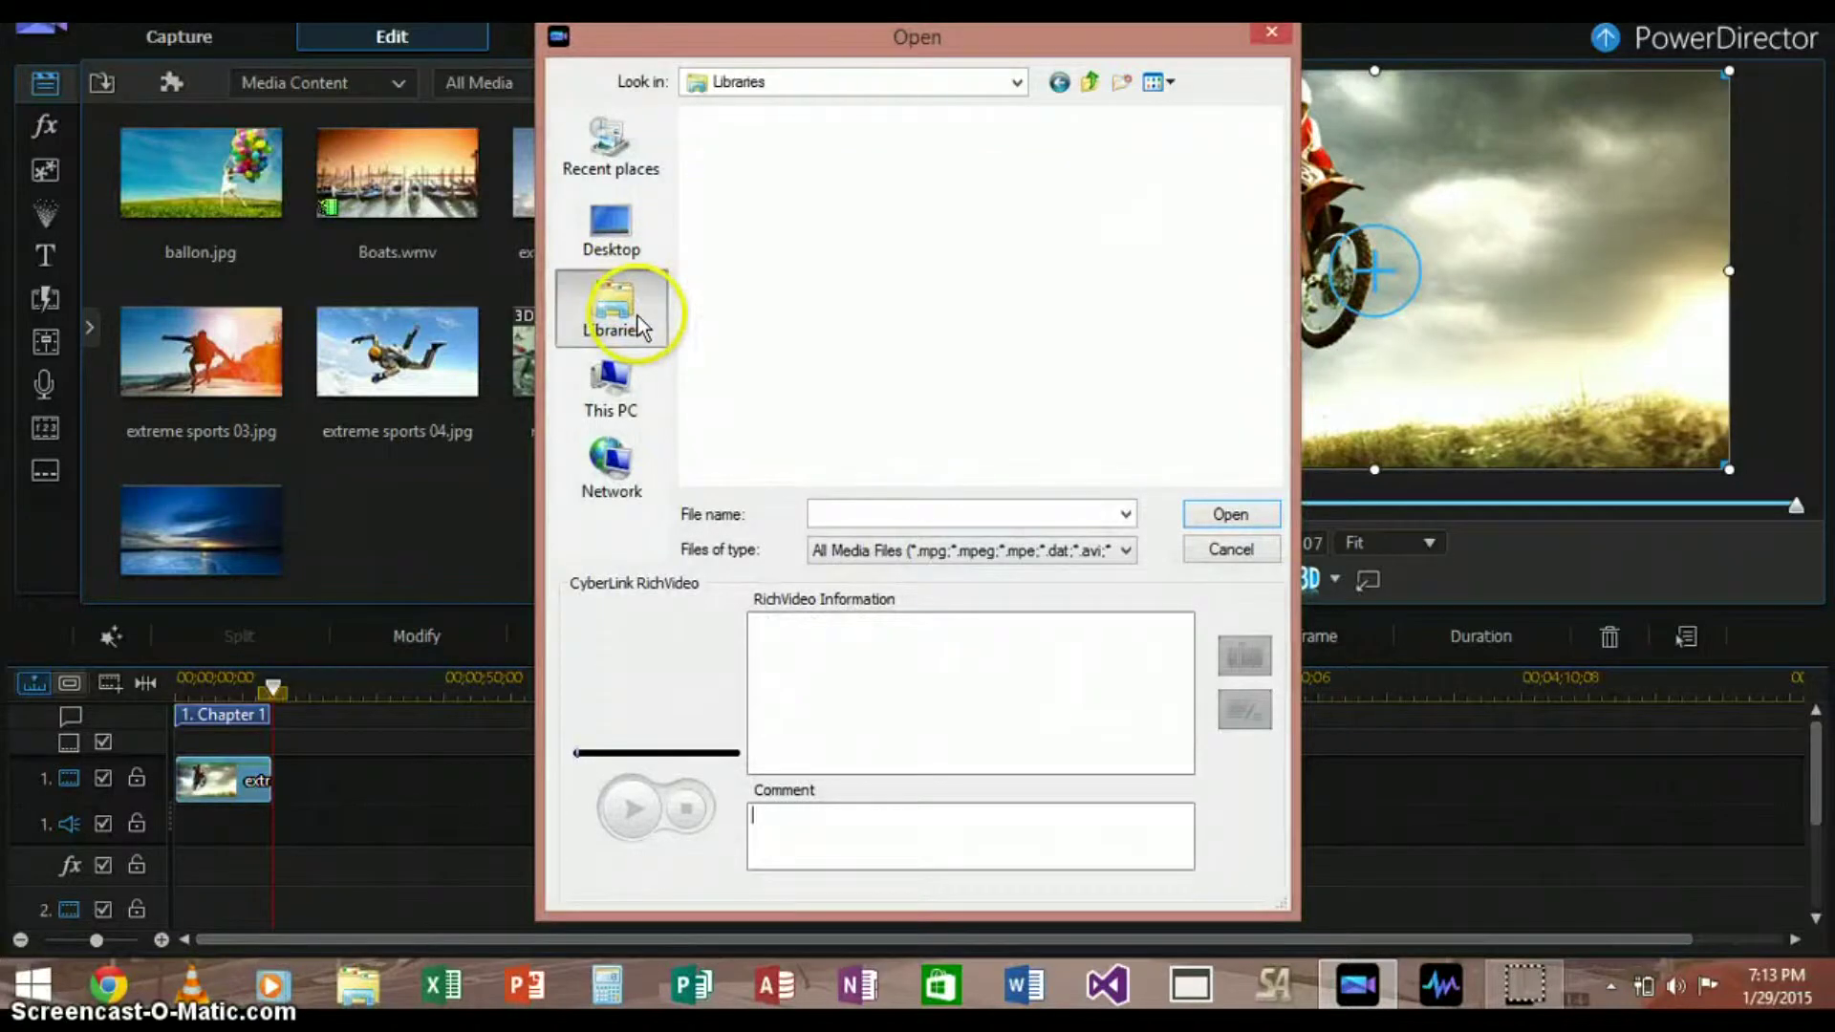
double_click(1051, 142)
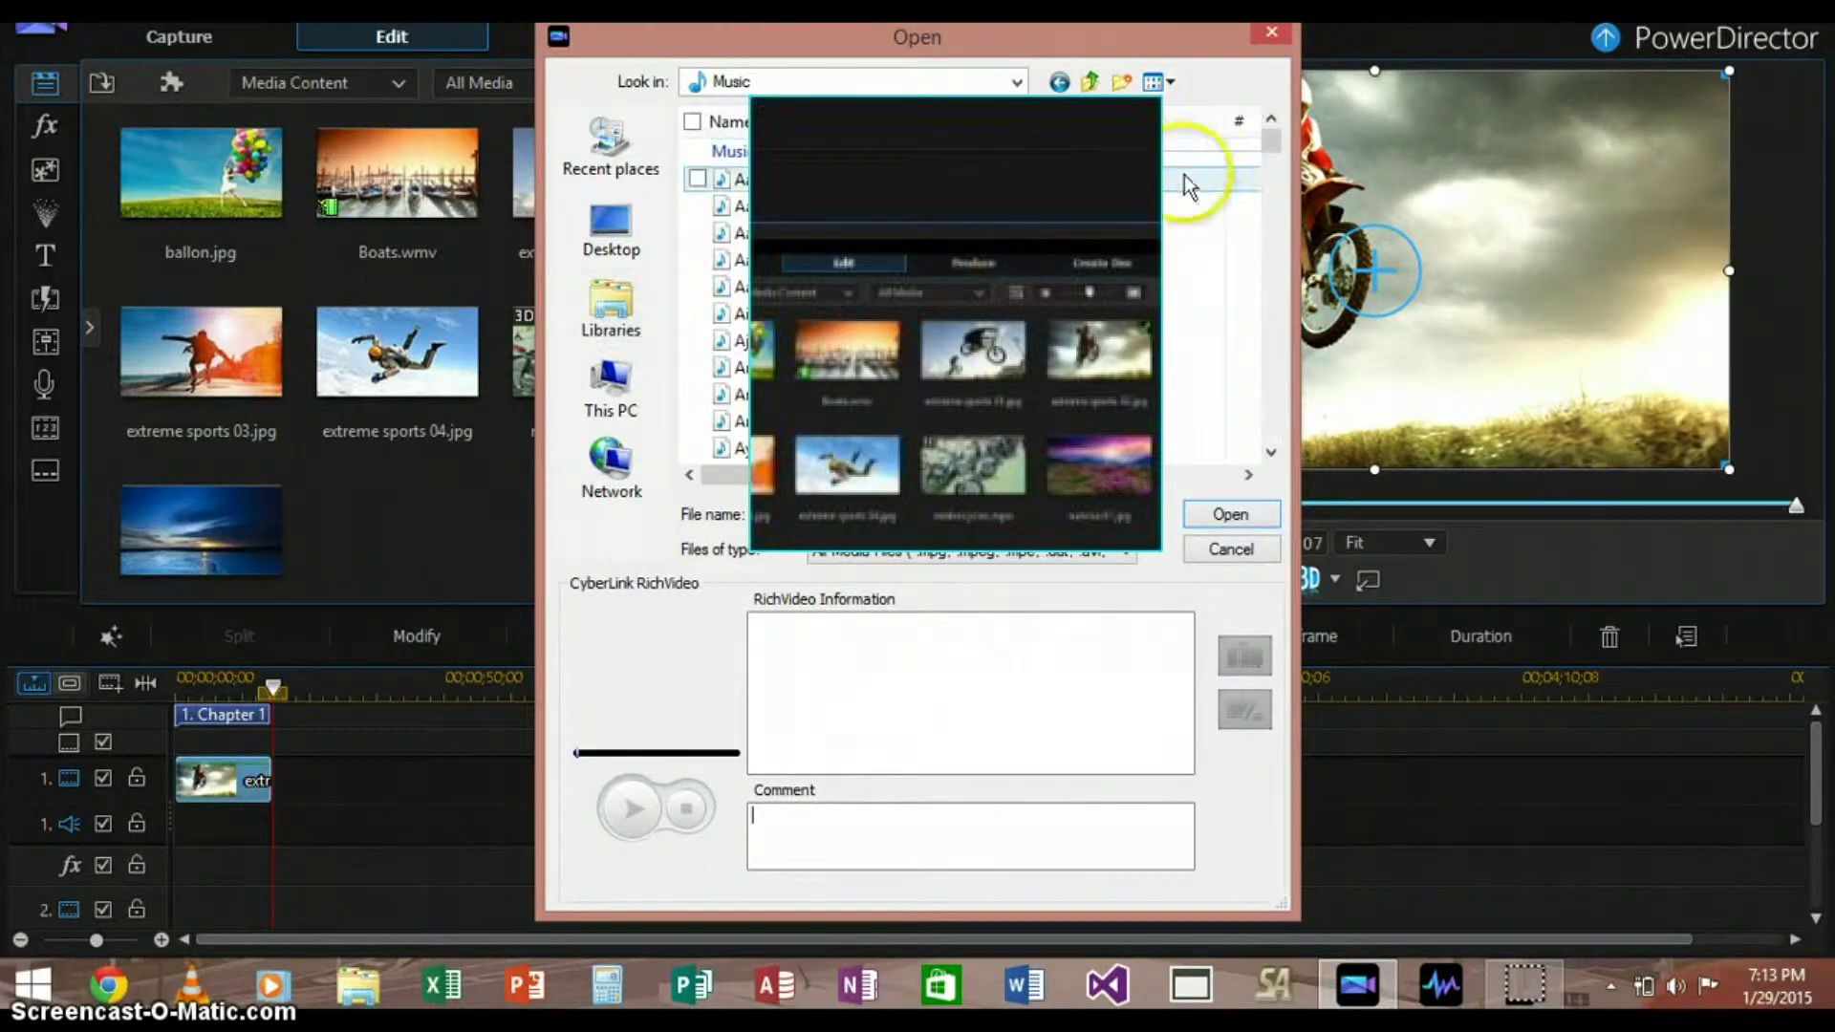
click(1231, 548)
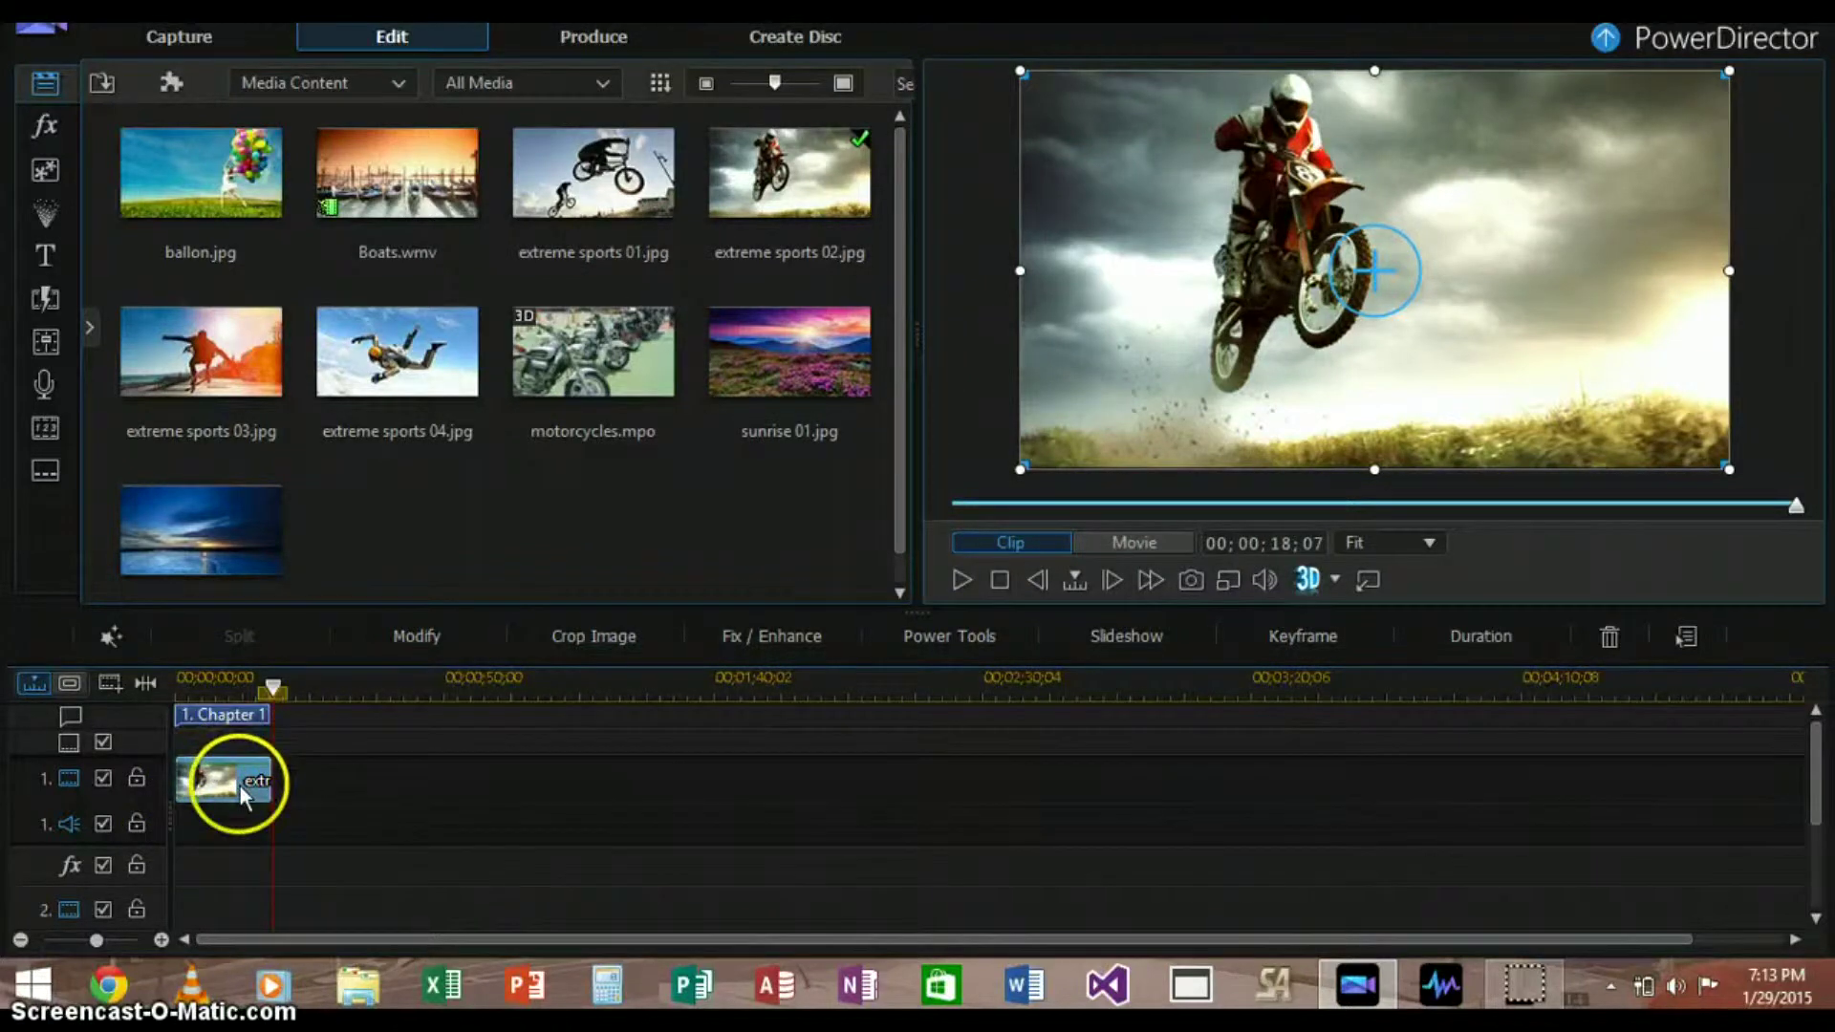
Replace extreme sports 02.jpg on video track 1 with Boats.wmv
key(Delete)
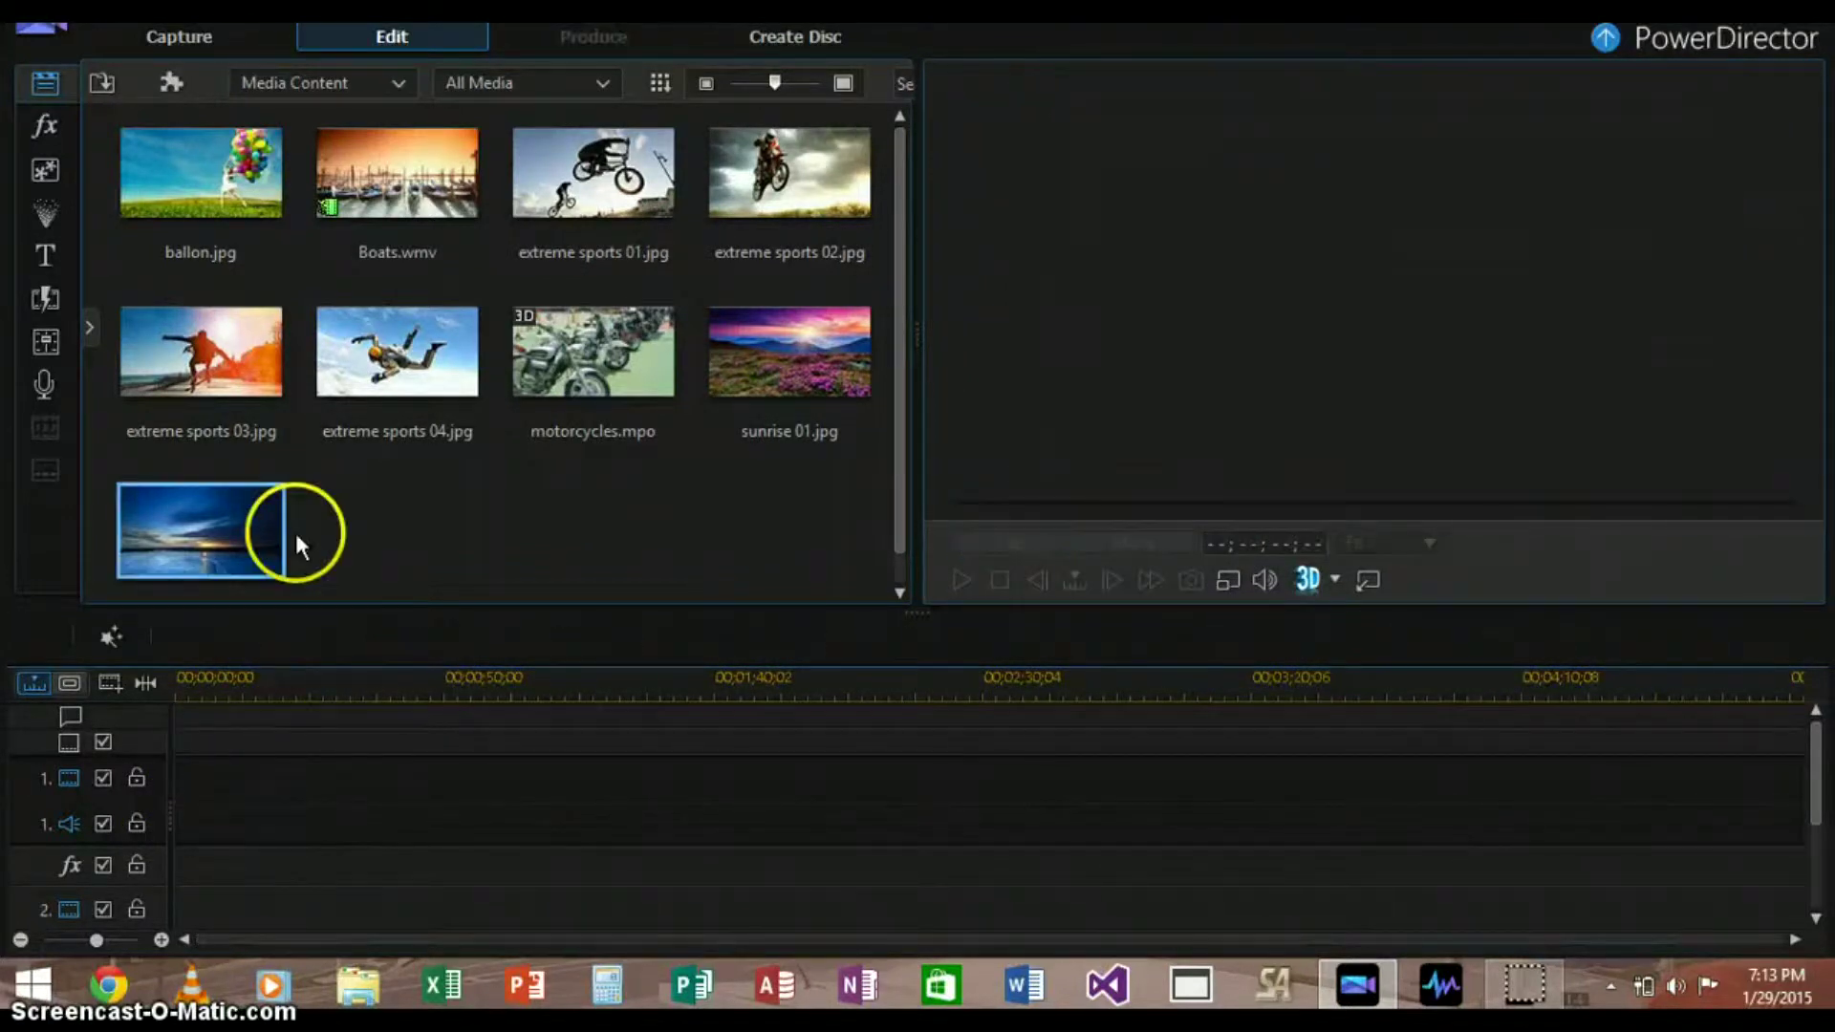
drag(389, 213, 203, 791)
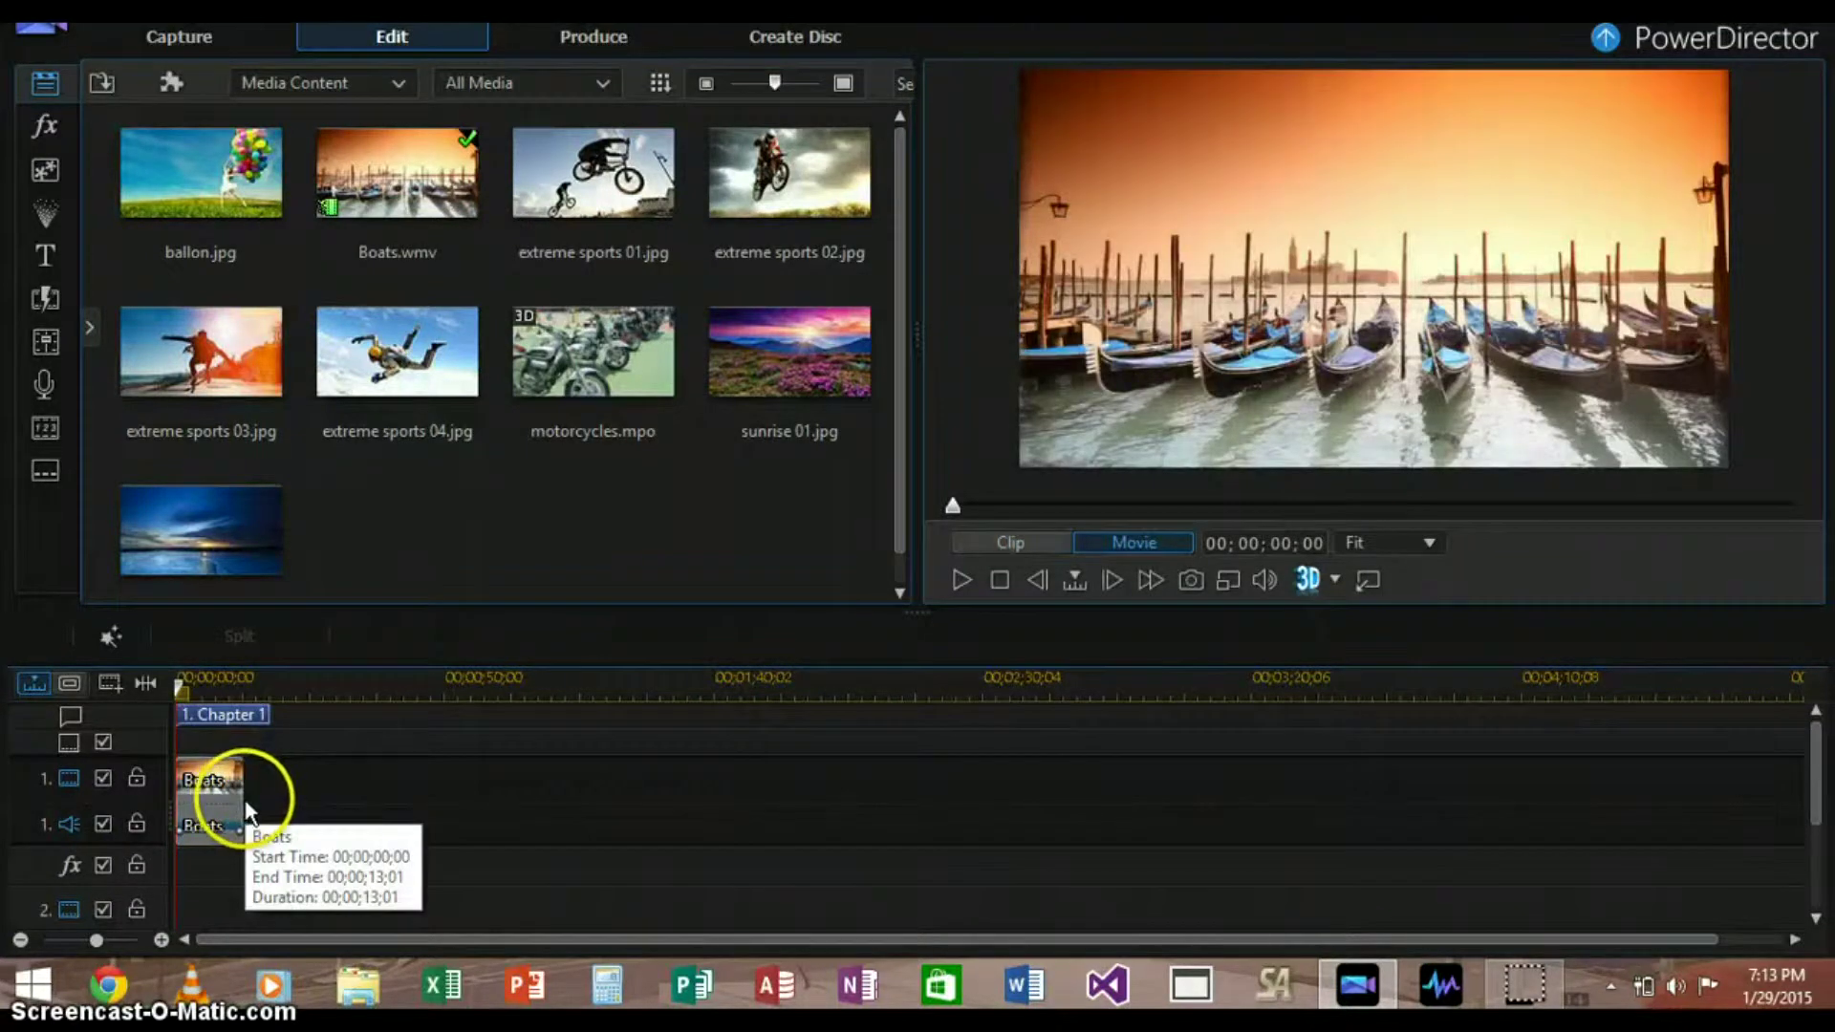
drag(227, 781, 153, 779)
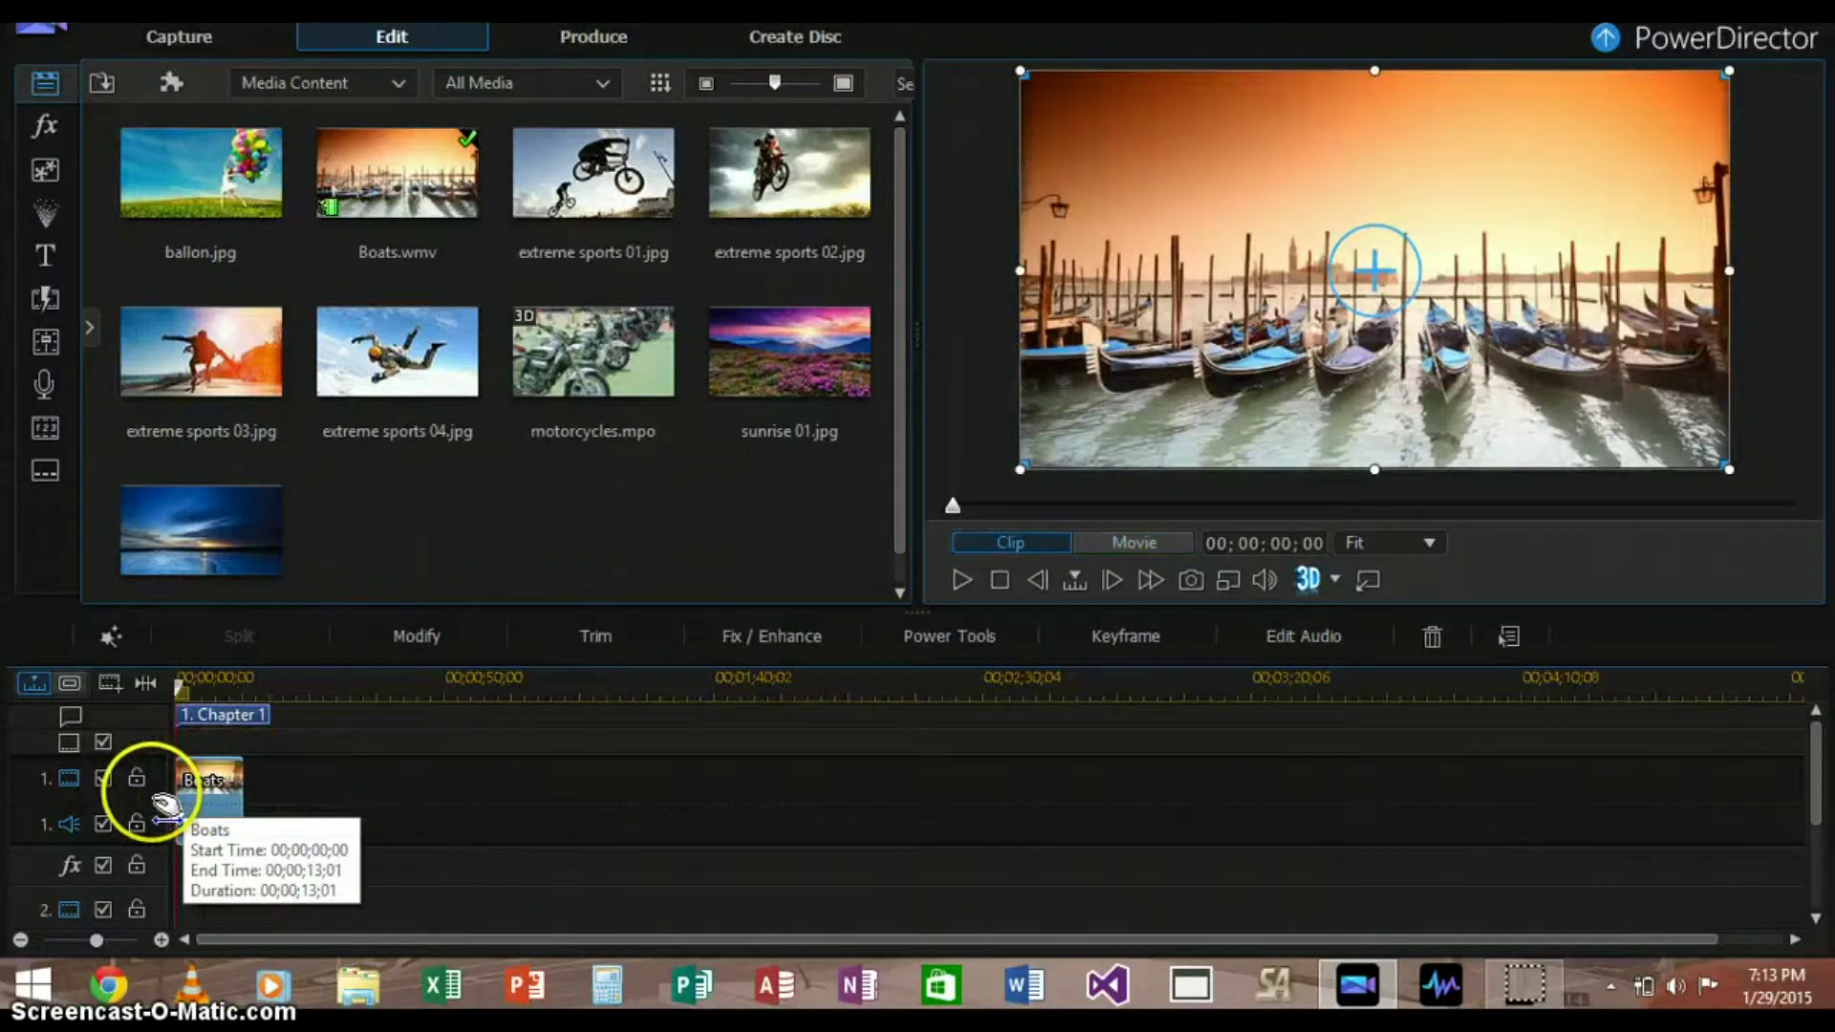
click(372, 813)
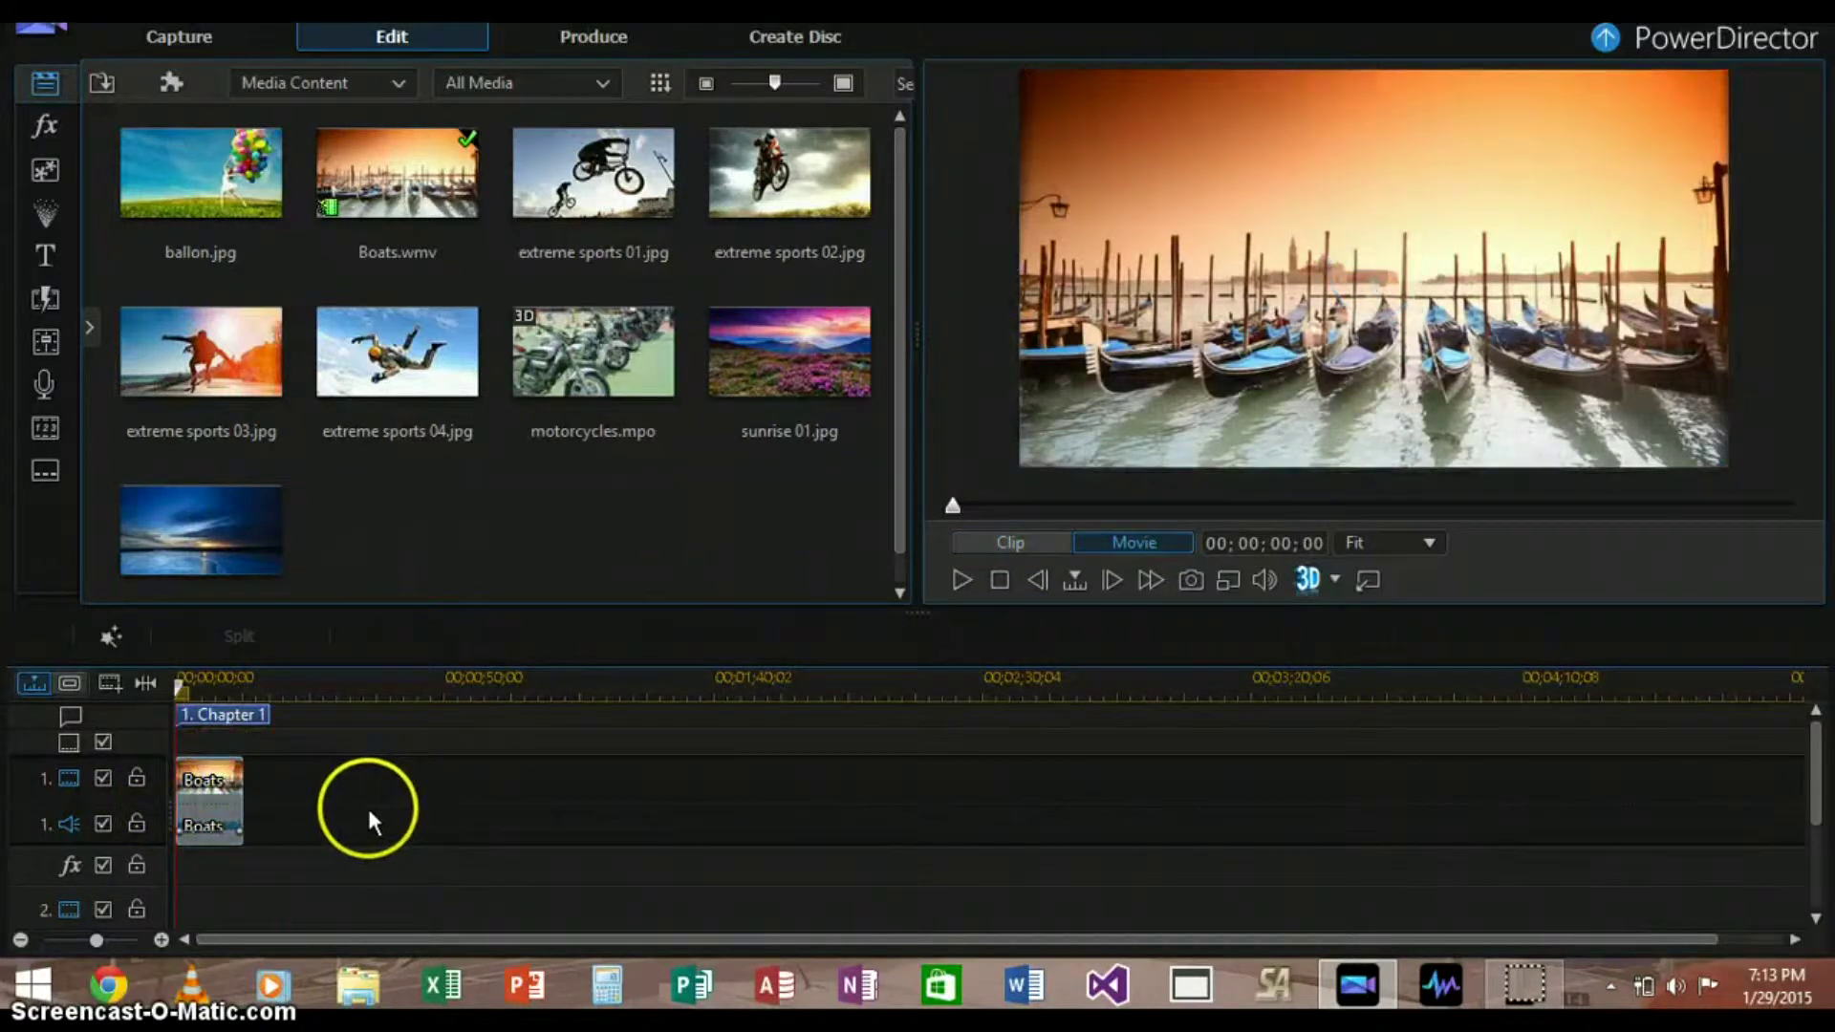
click(207, 787)
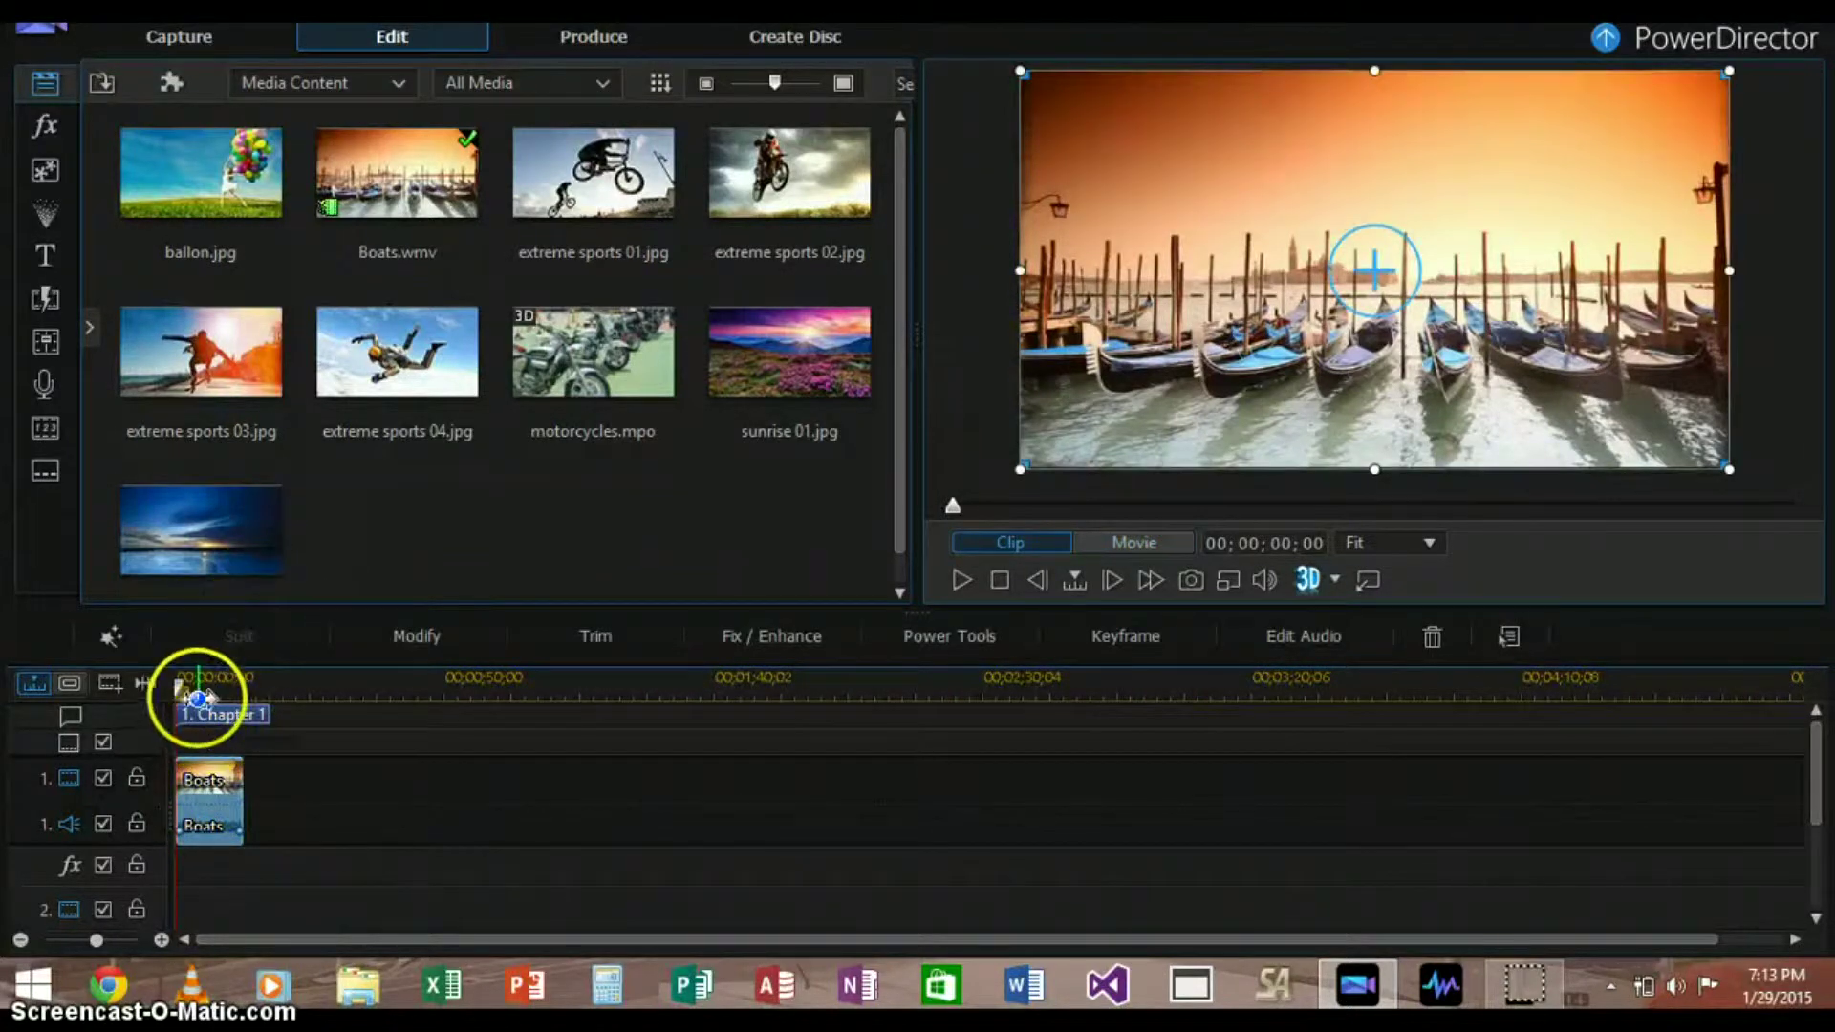
Split the Boats clip at the 00;00;03;00 mark and select the second piece
drag(180, 688, 192, 681)
click(237, 637)
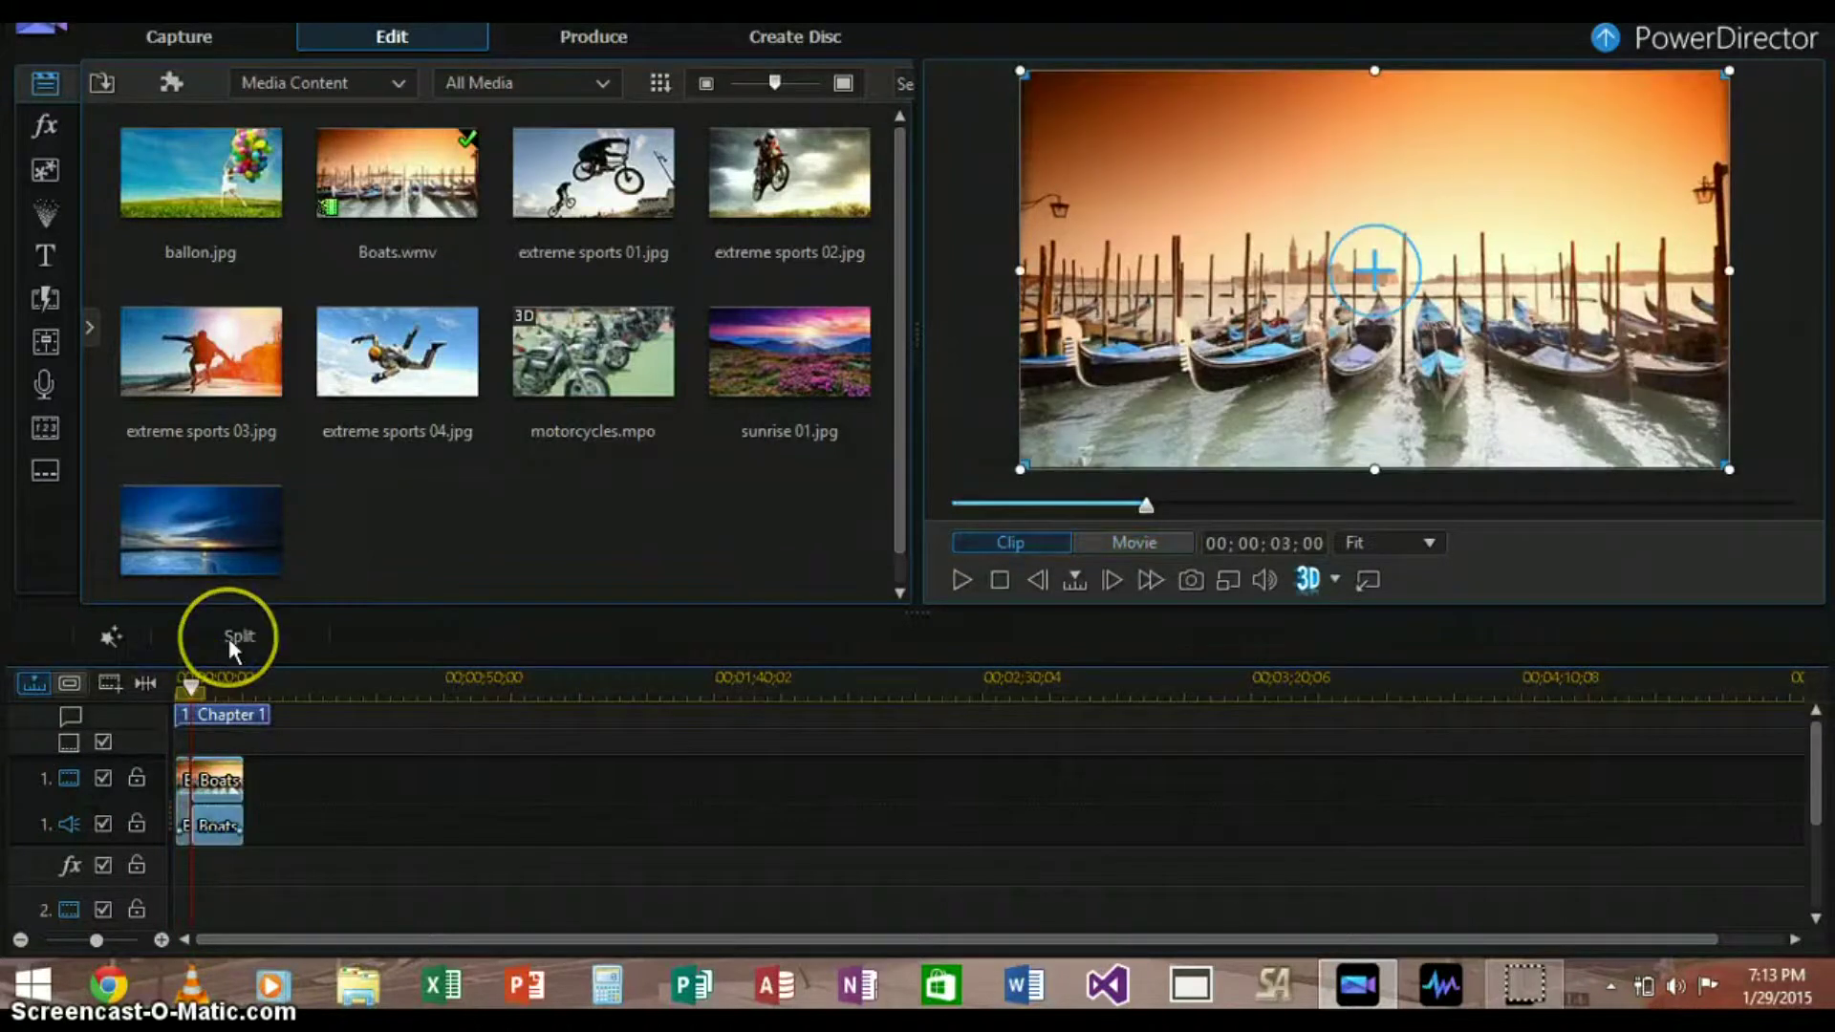
click(225, 778)
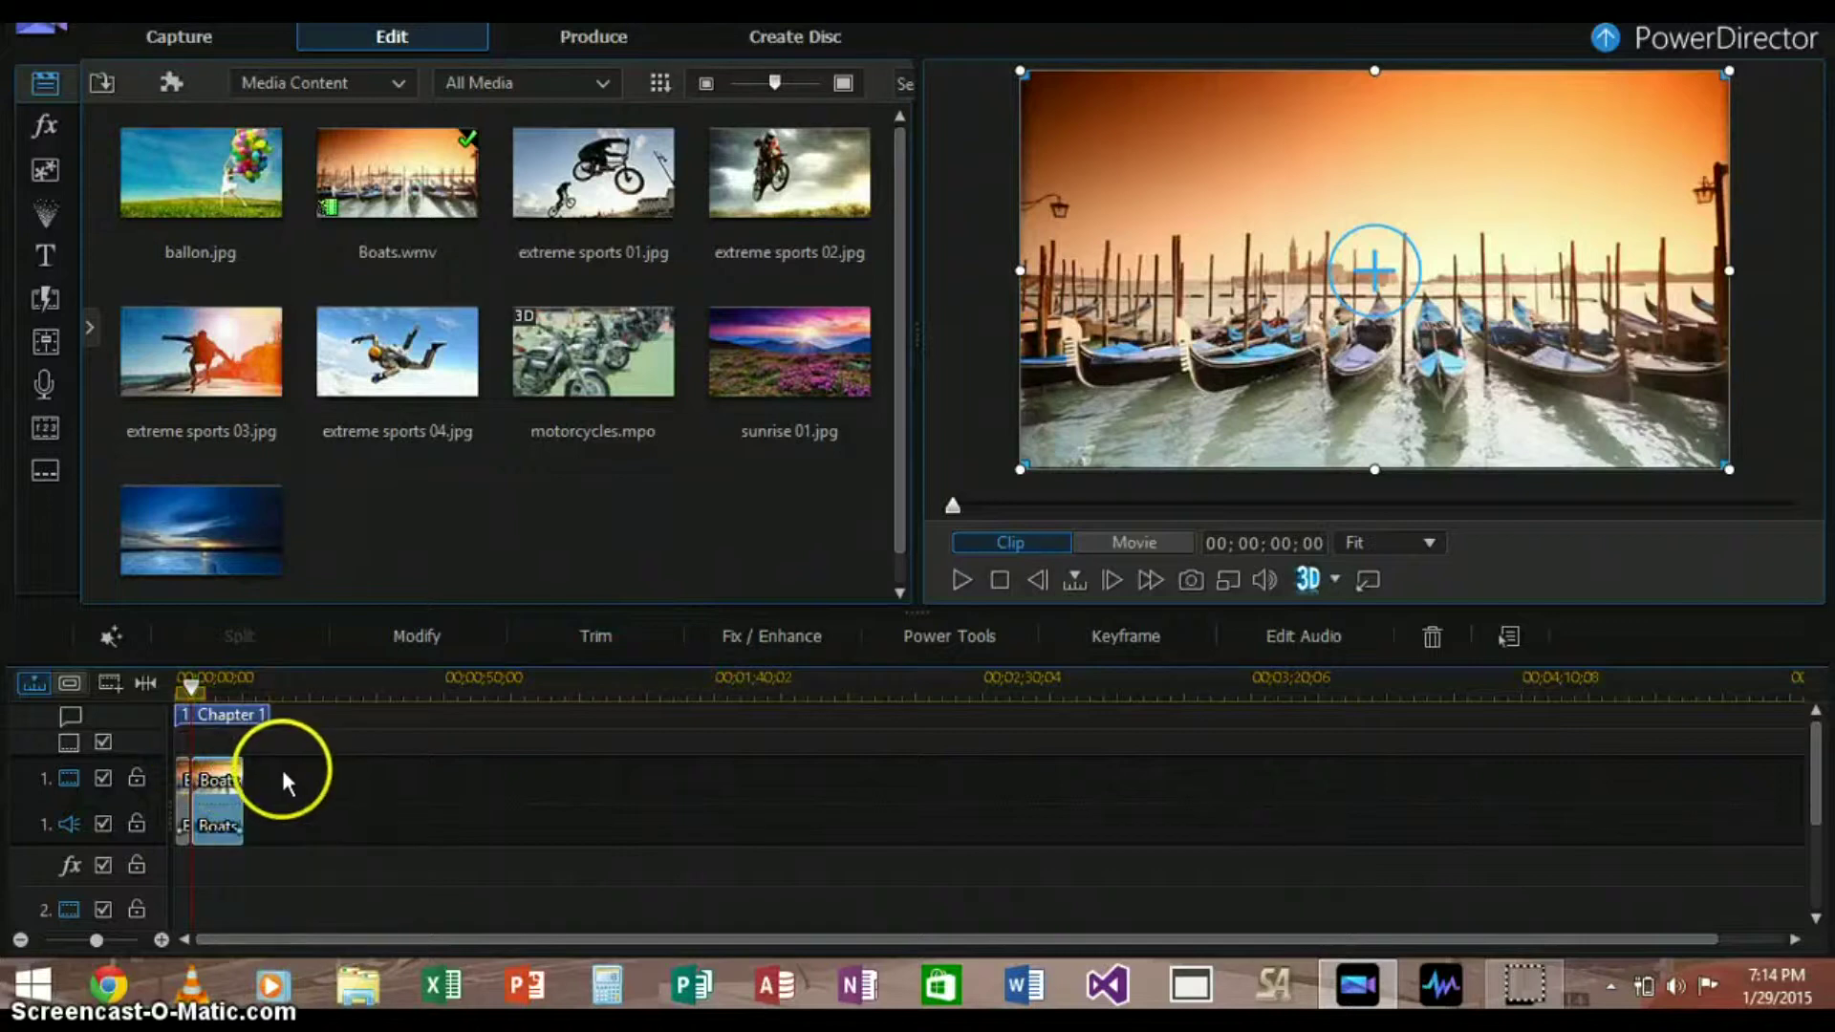
right_click(215, 786)
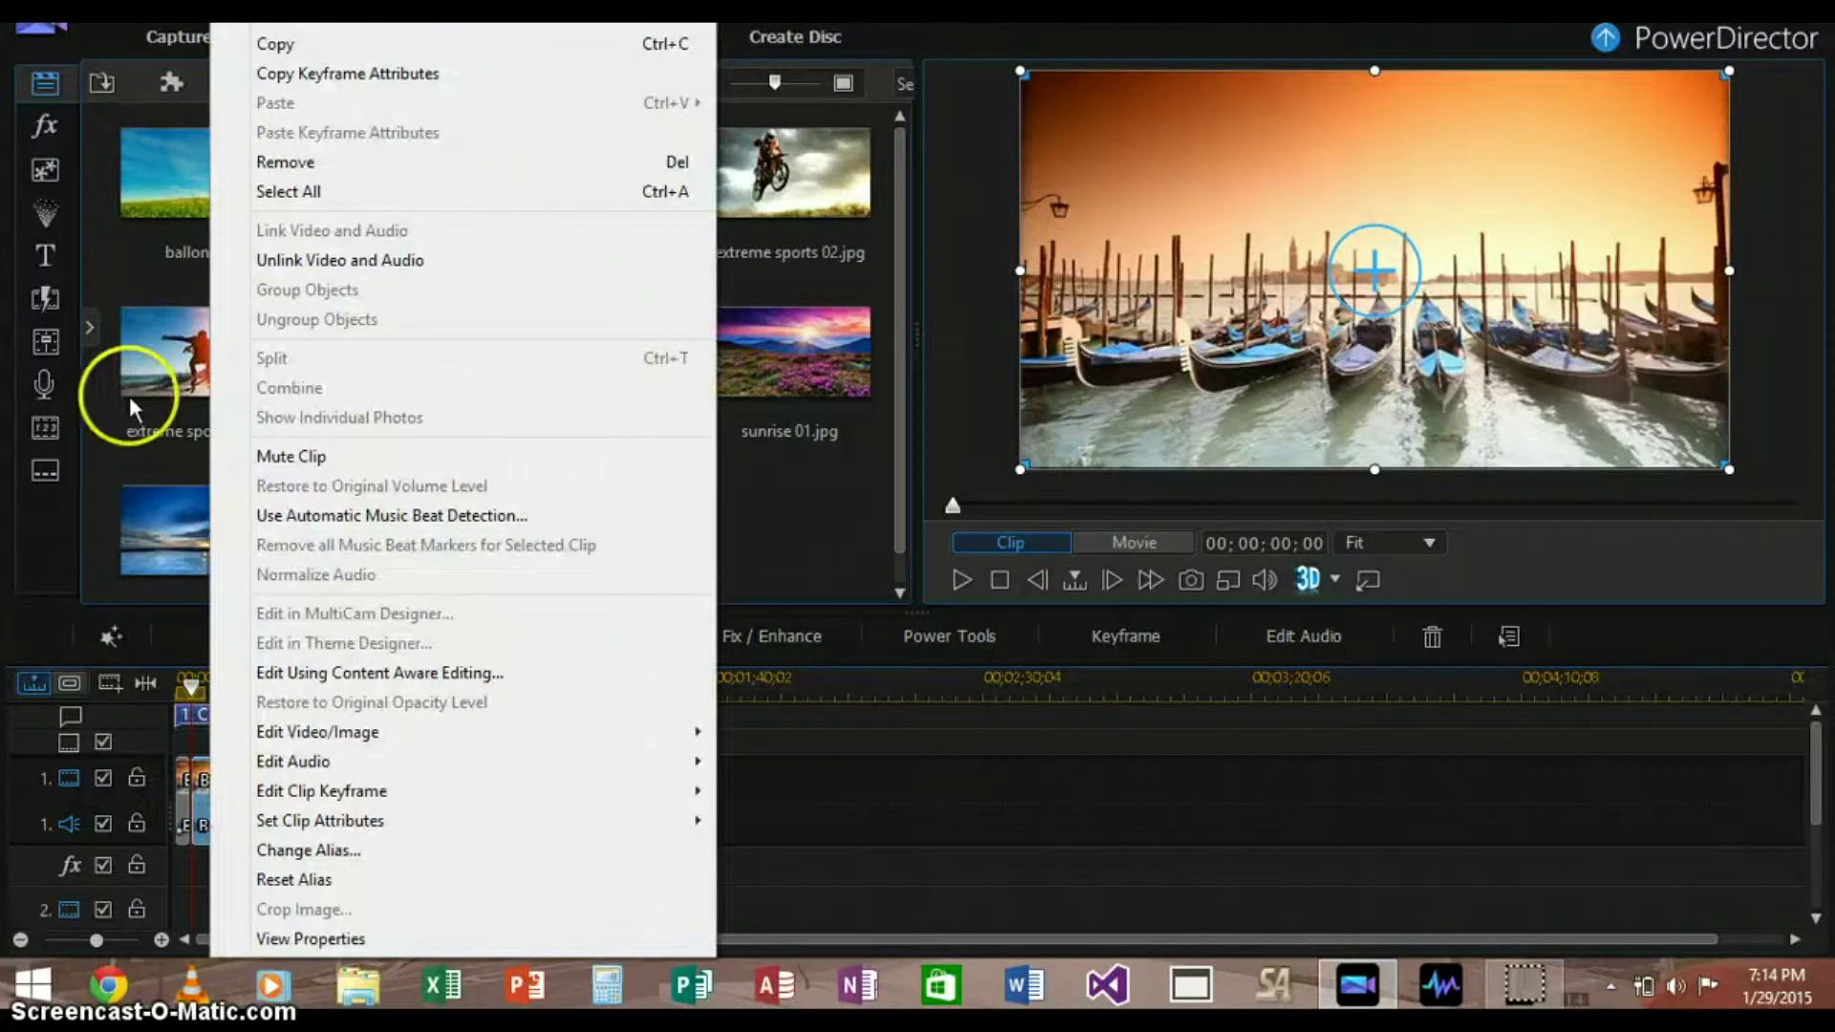
Unlink the Boats clip's video and audio, then select the first Boats piece
click(286, 266)
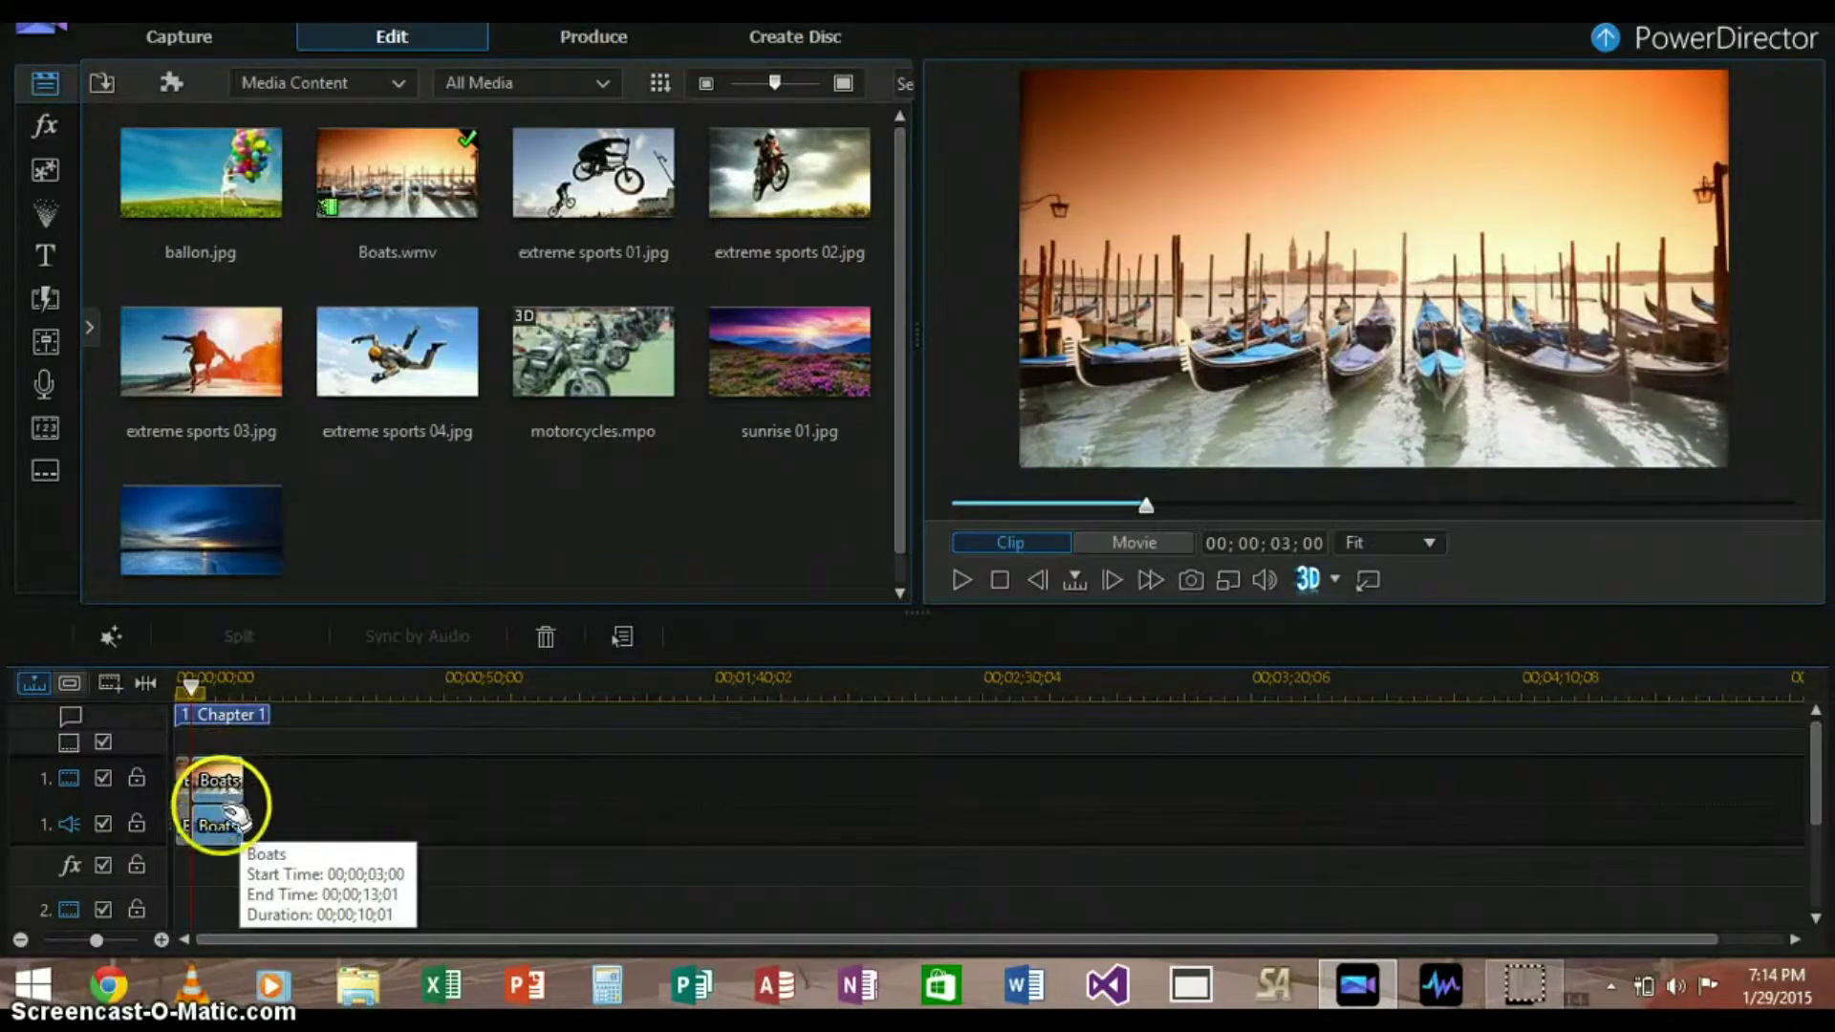
mouse_move(223, 824)
mouse_down()
mouse_move(377, 795)
mouse_move(371, 831)
mouse_move(226, 833)
mouse_up()
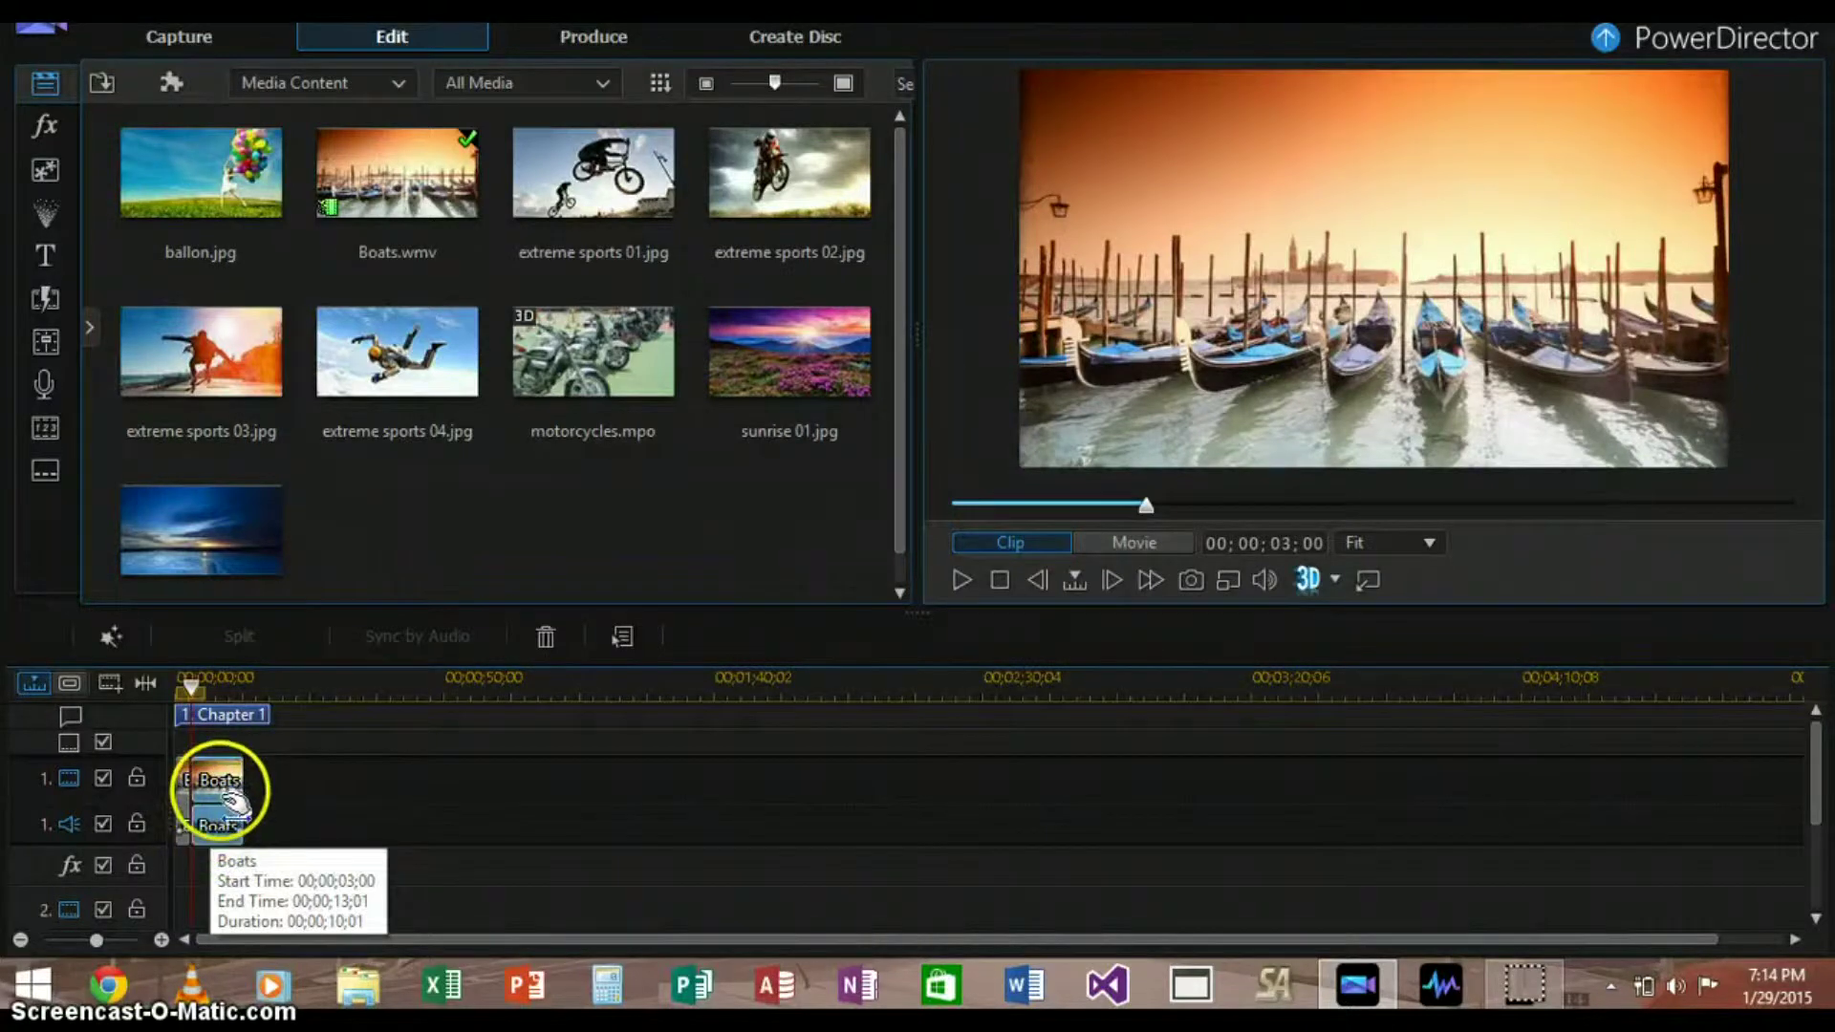
click(225, 799)
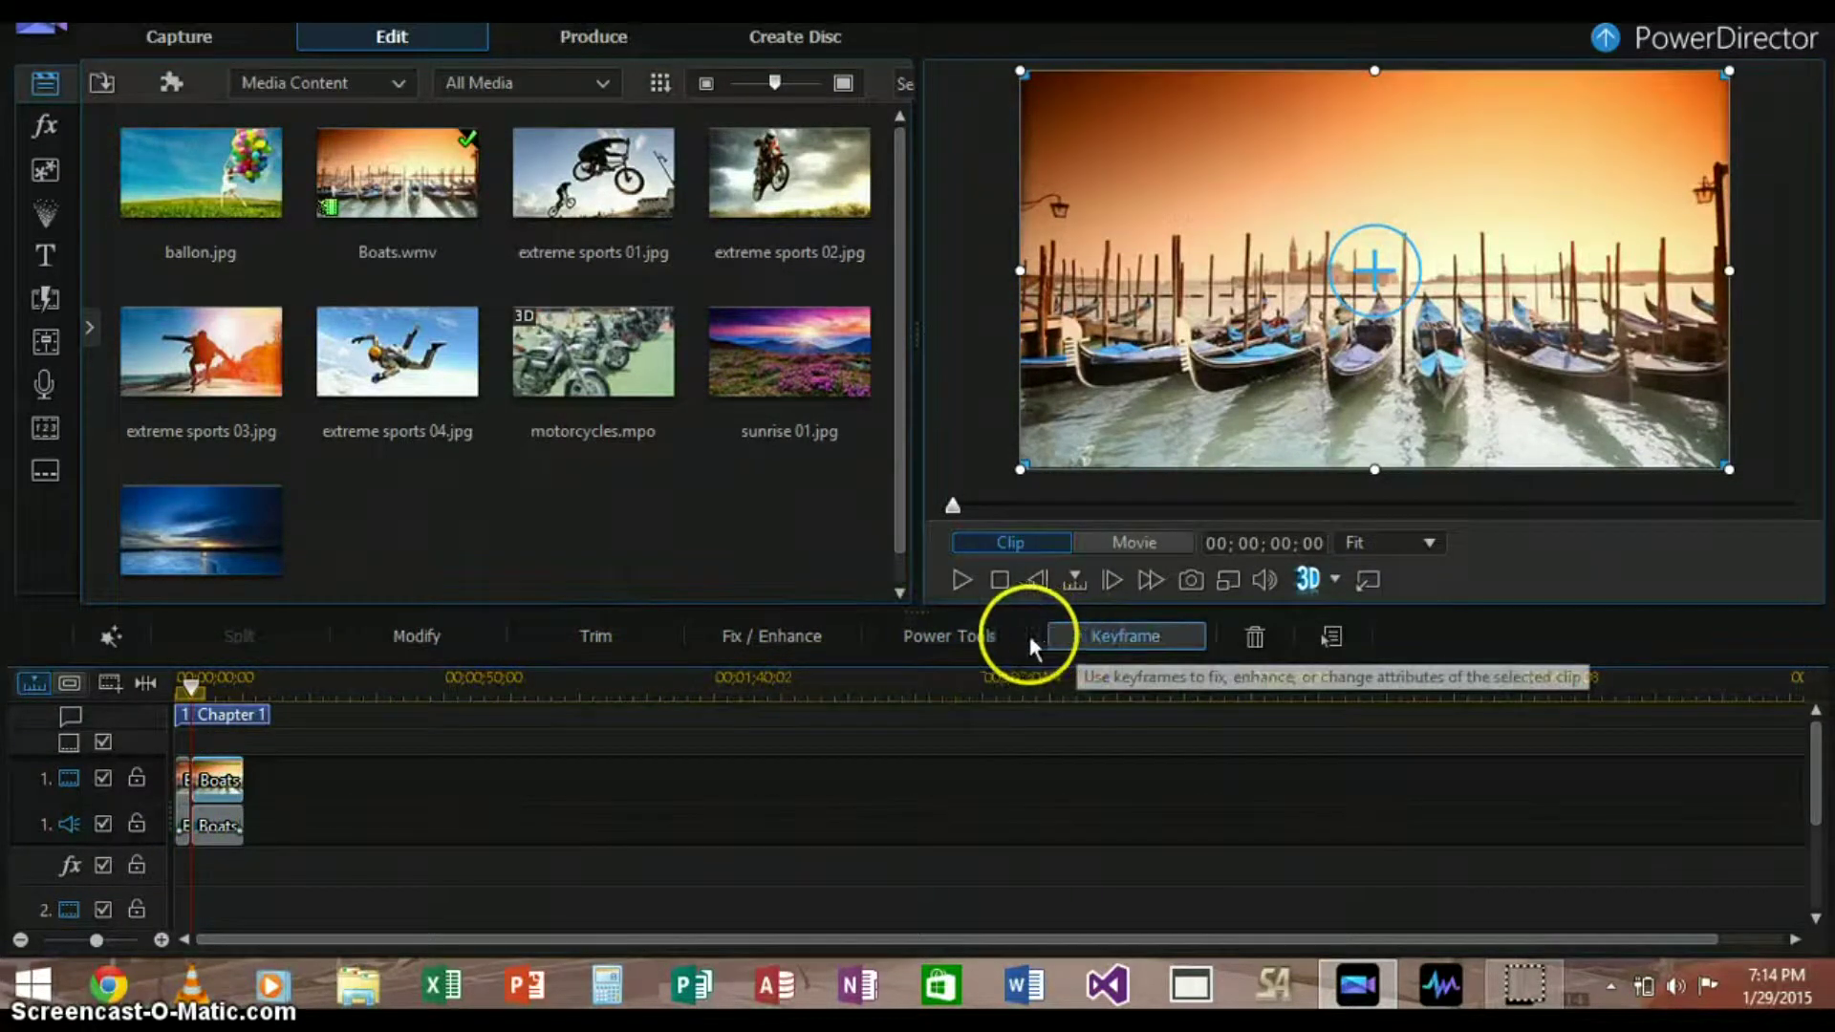
click(483, 636)
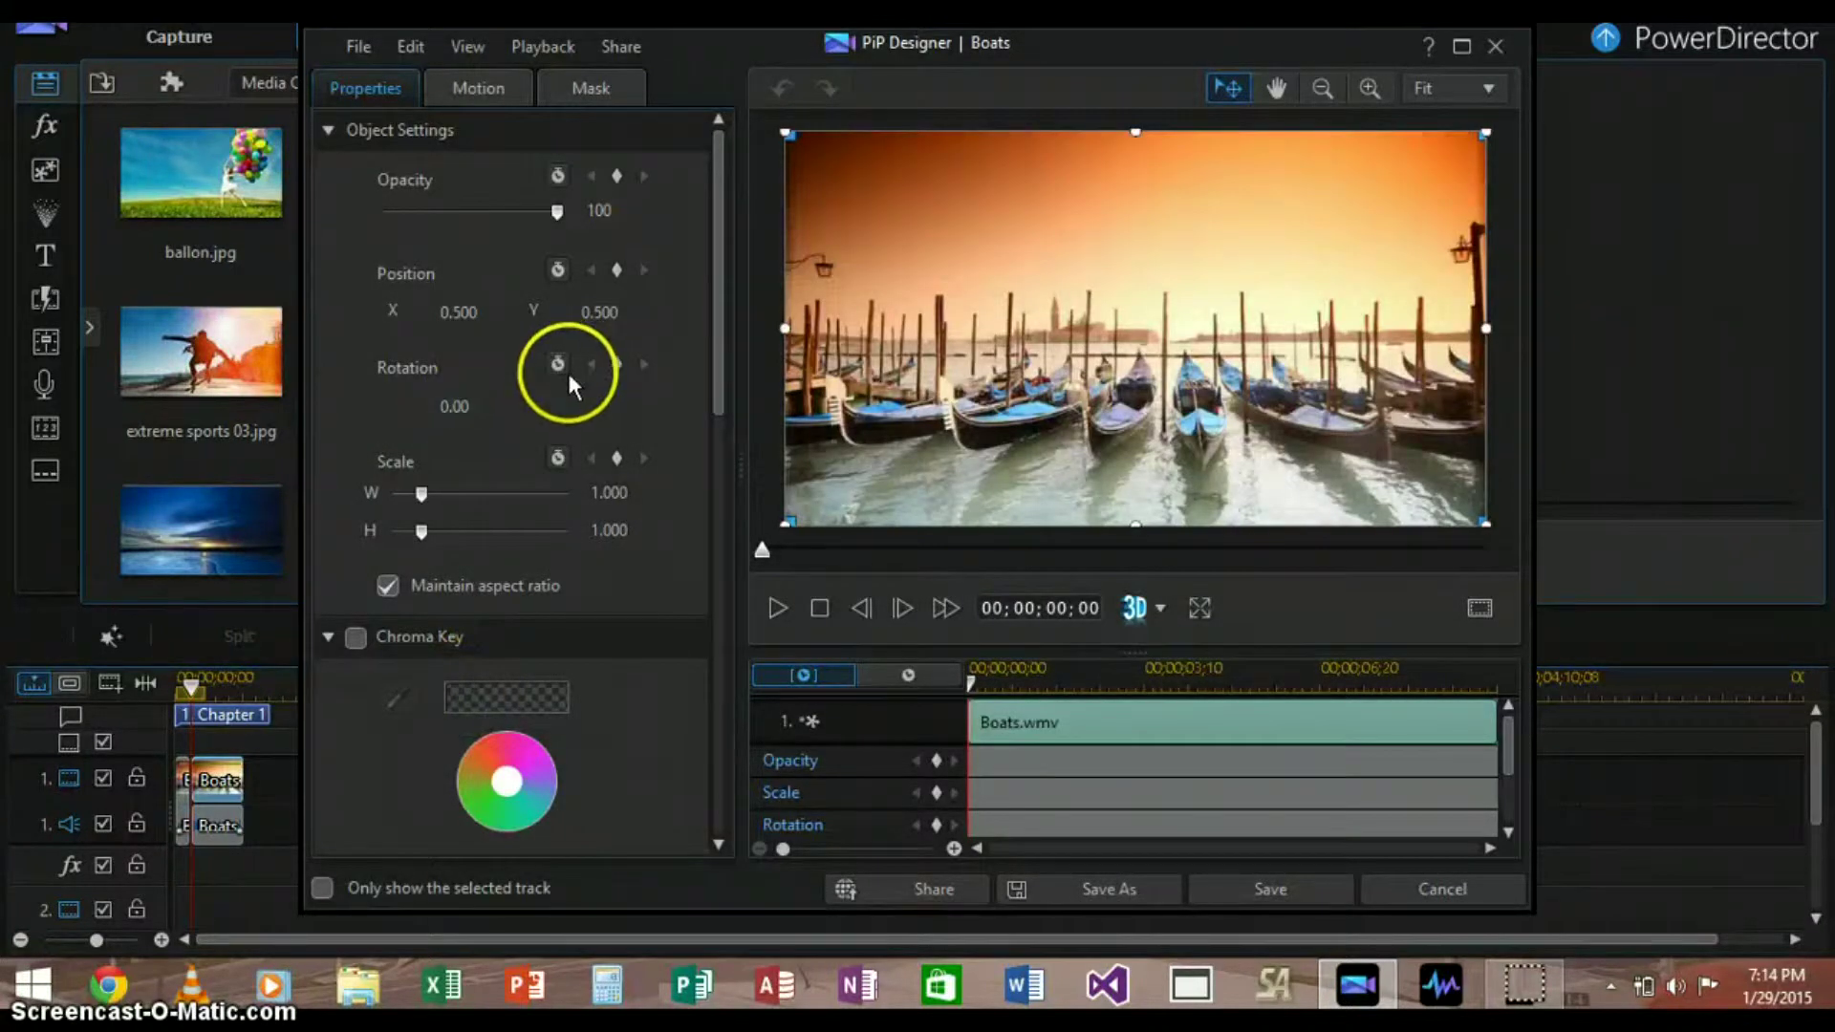
drag(726, 314, 730, 409)
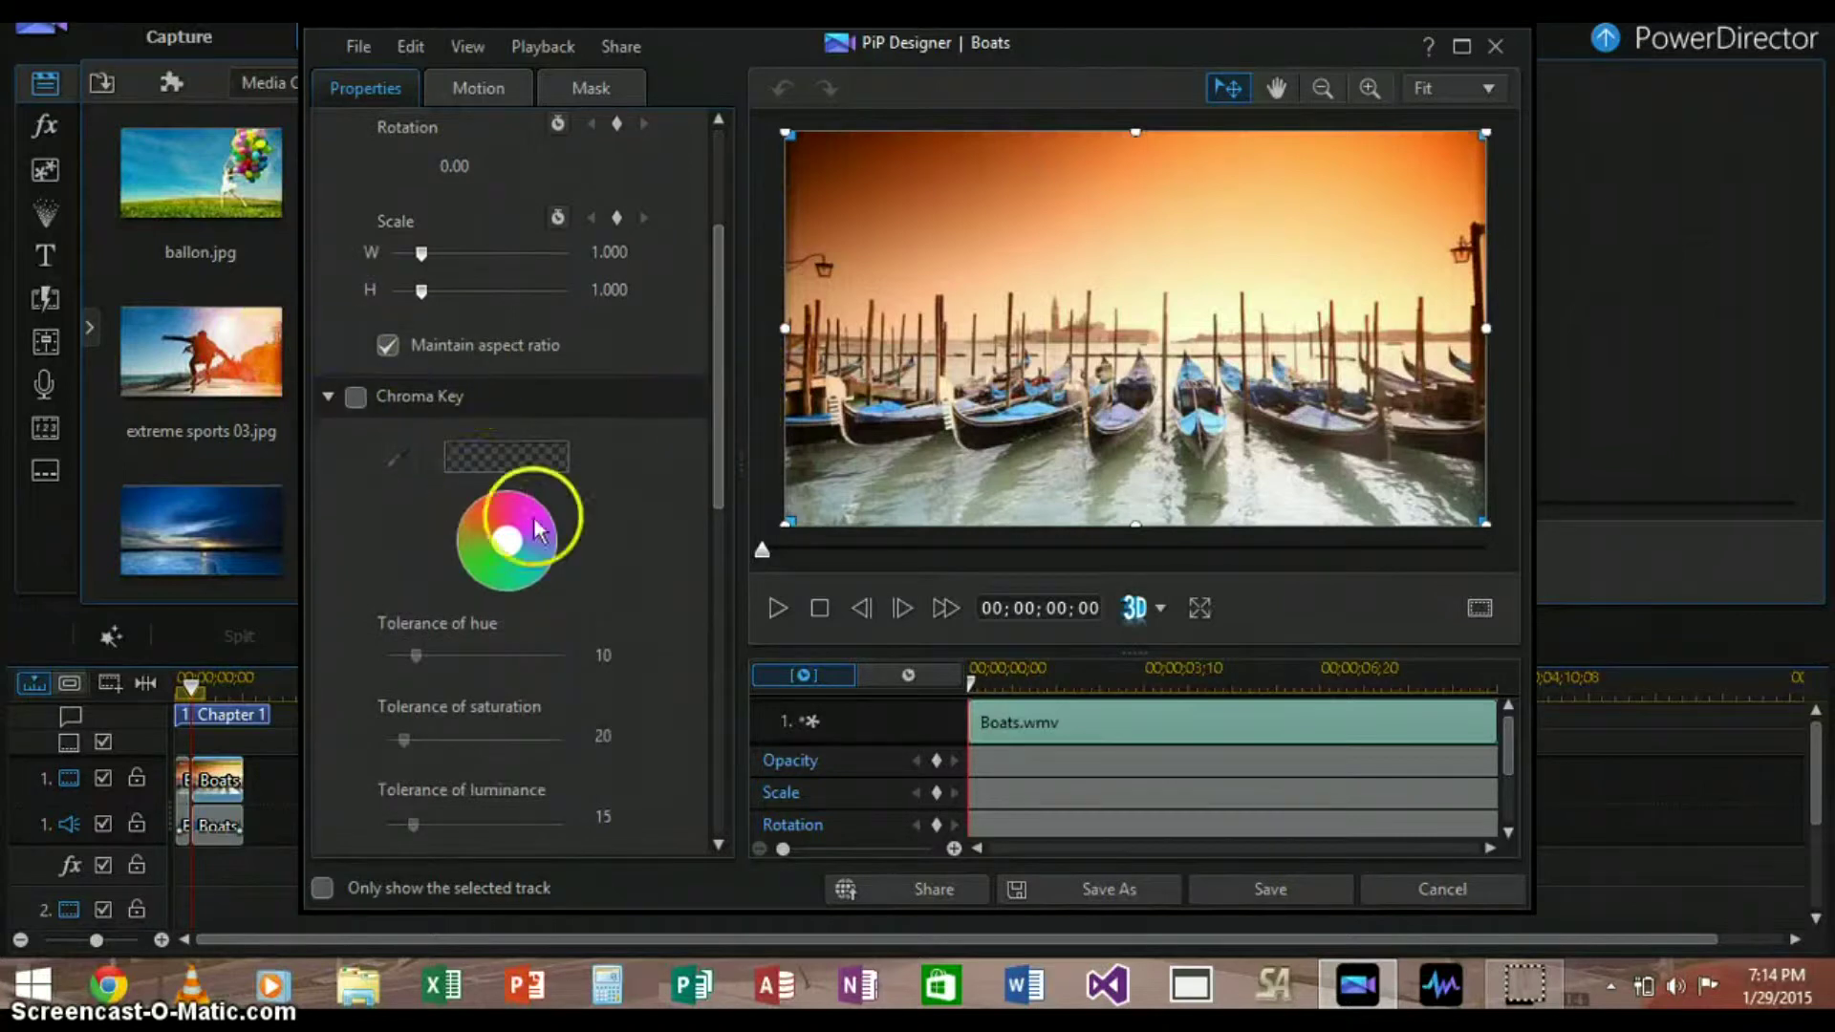
drag(726, 445, 800, 793)
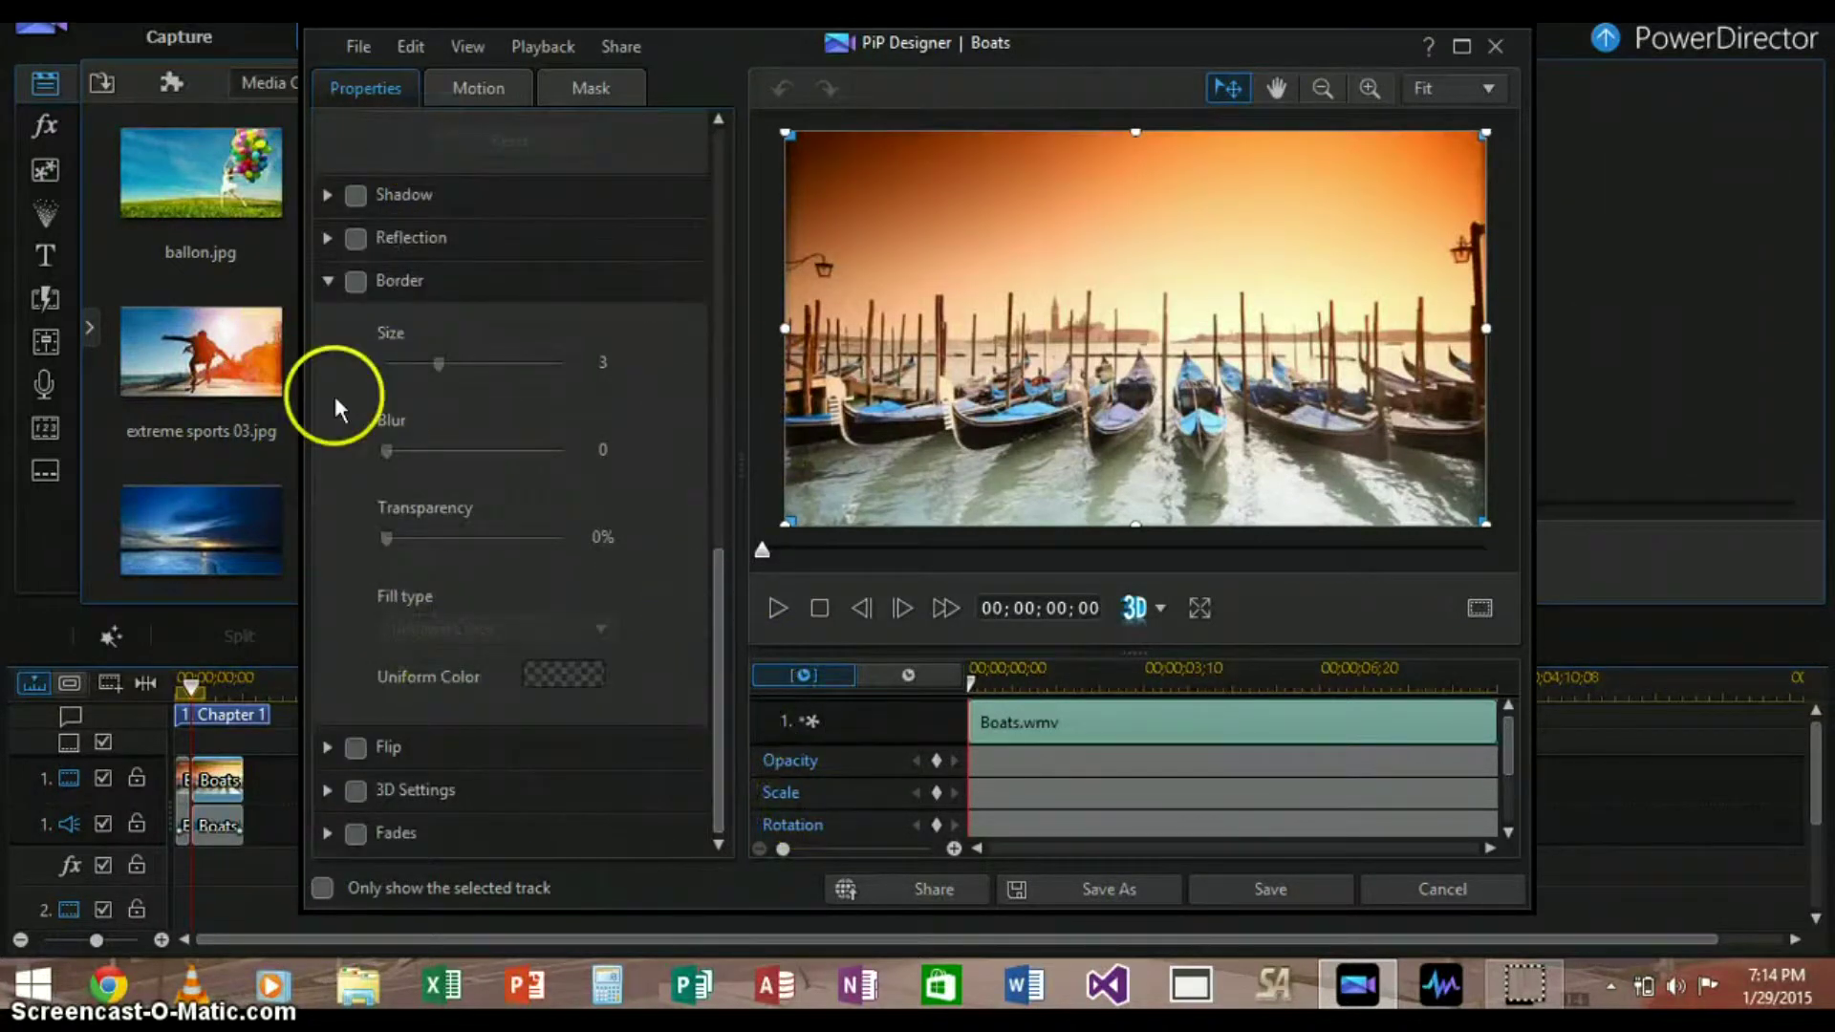
click(1456, 889)
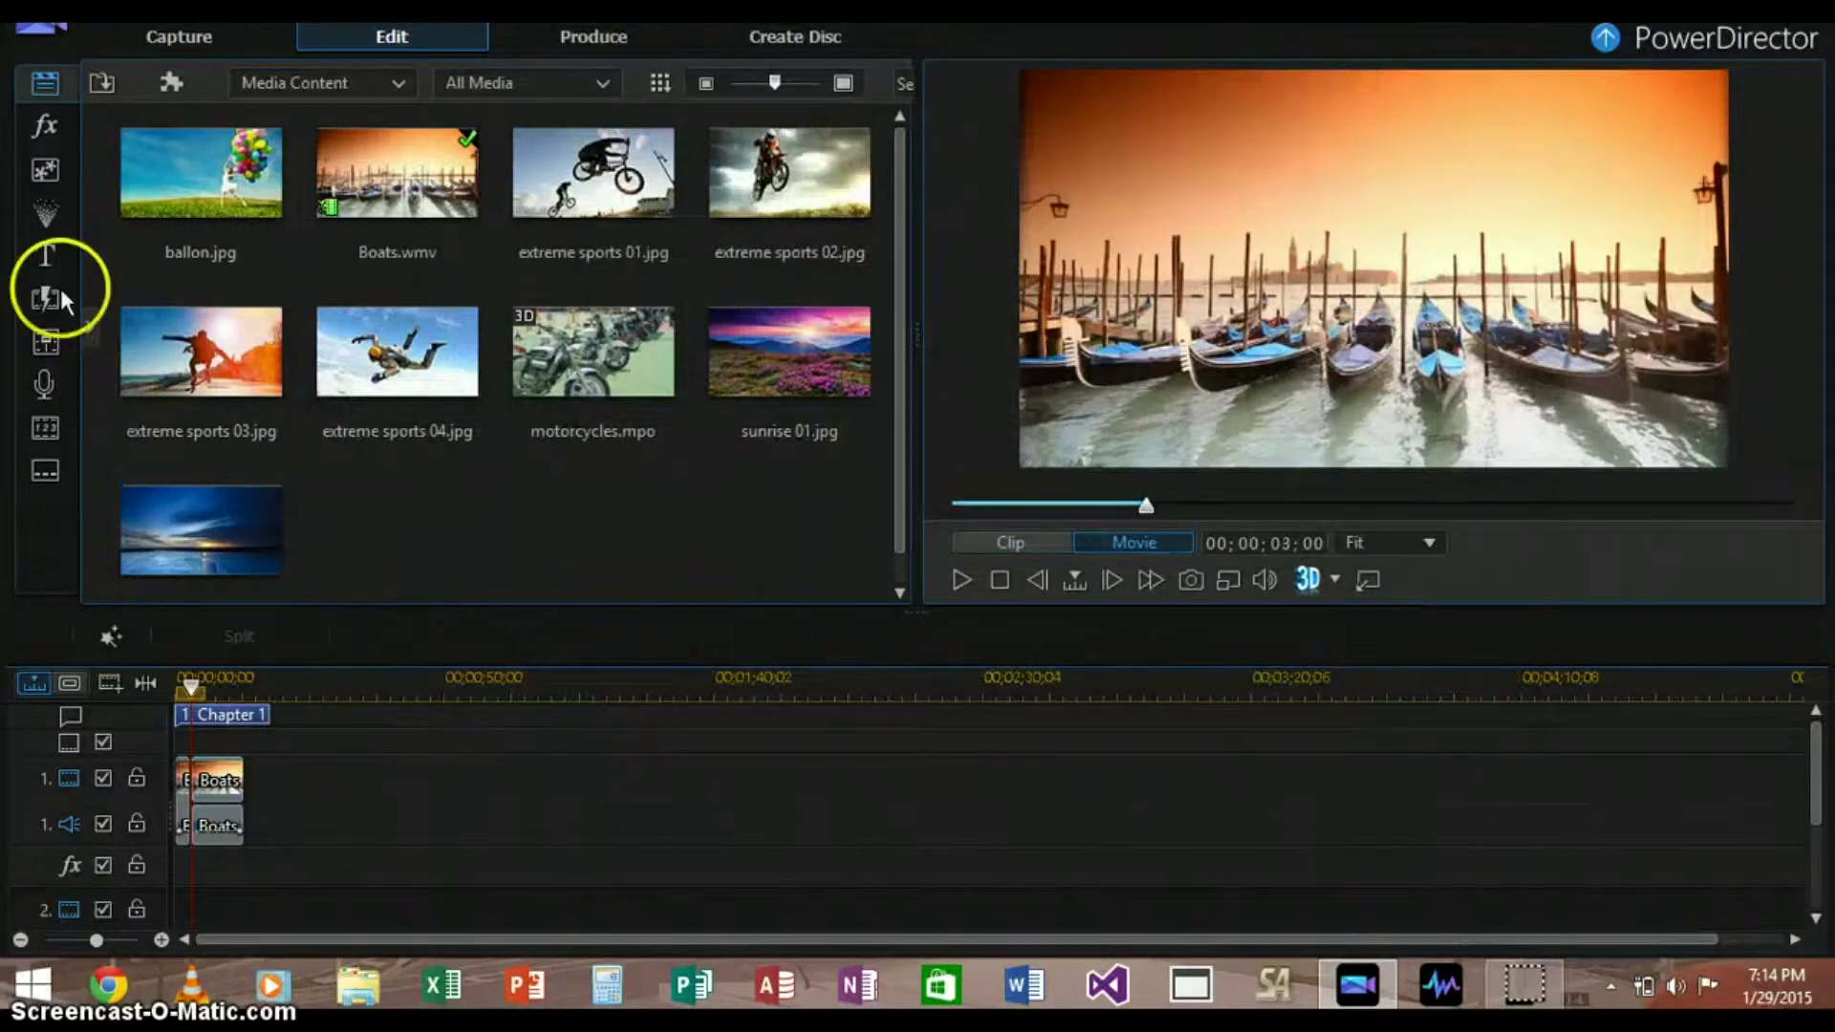
Drag the Rain effect onto the effects track under the Boats clip
click(48, 128)
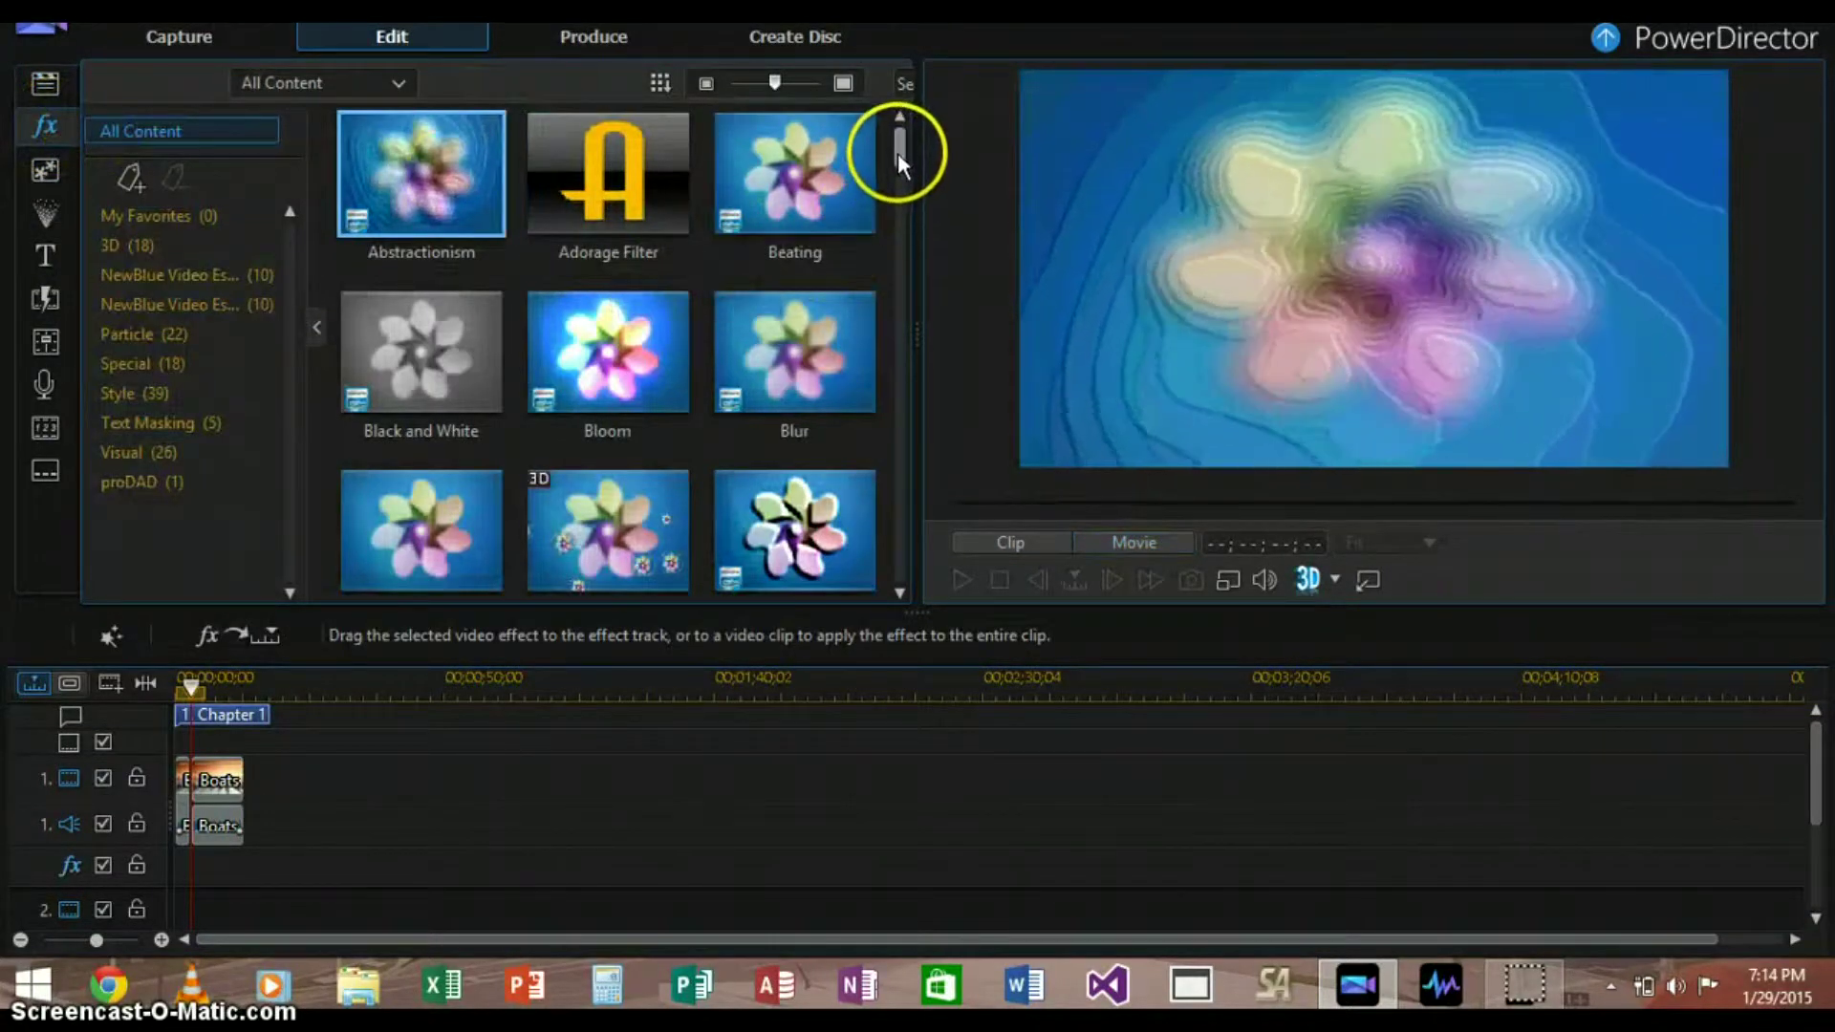
drag(898, 153, 881, 450)
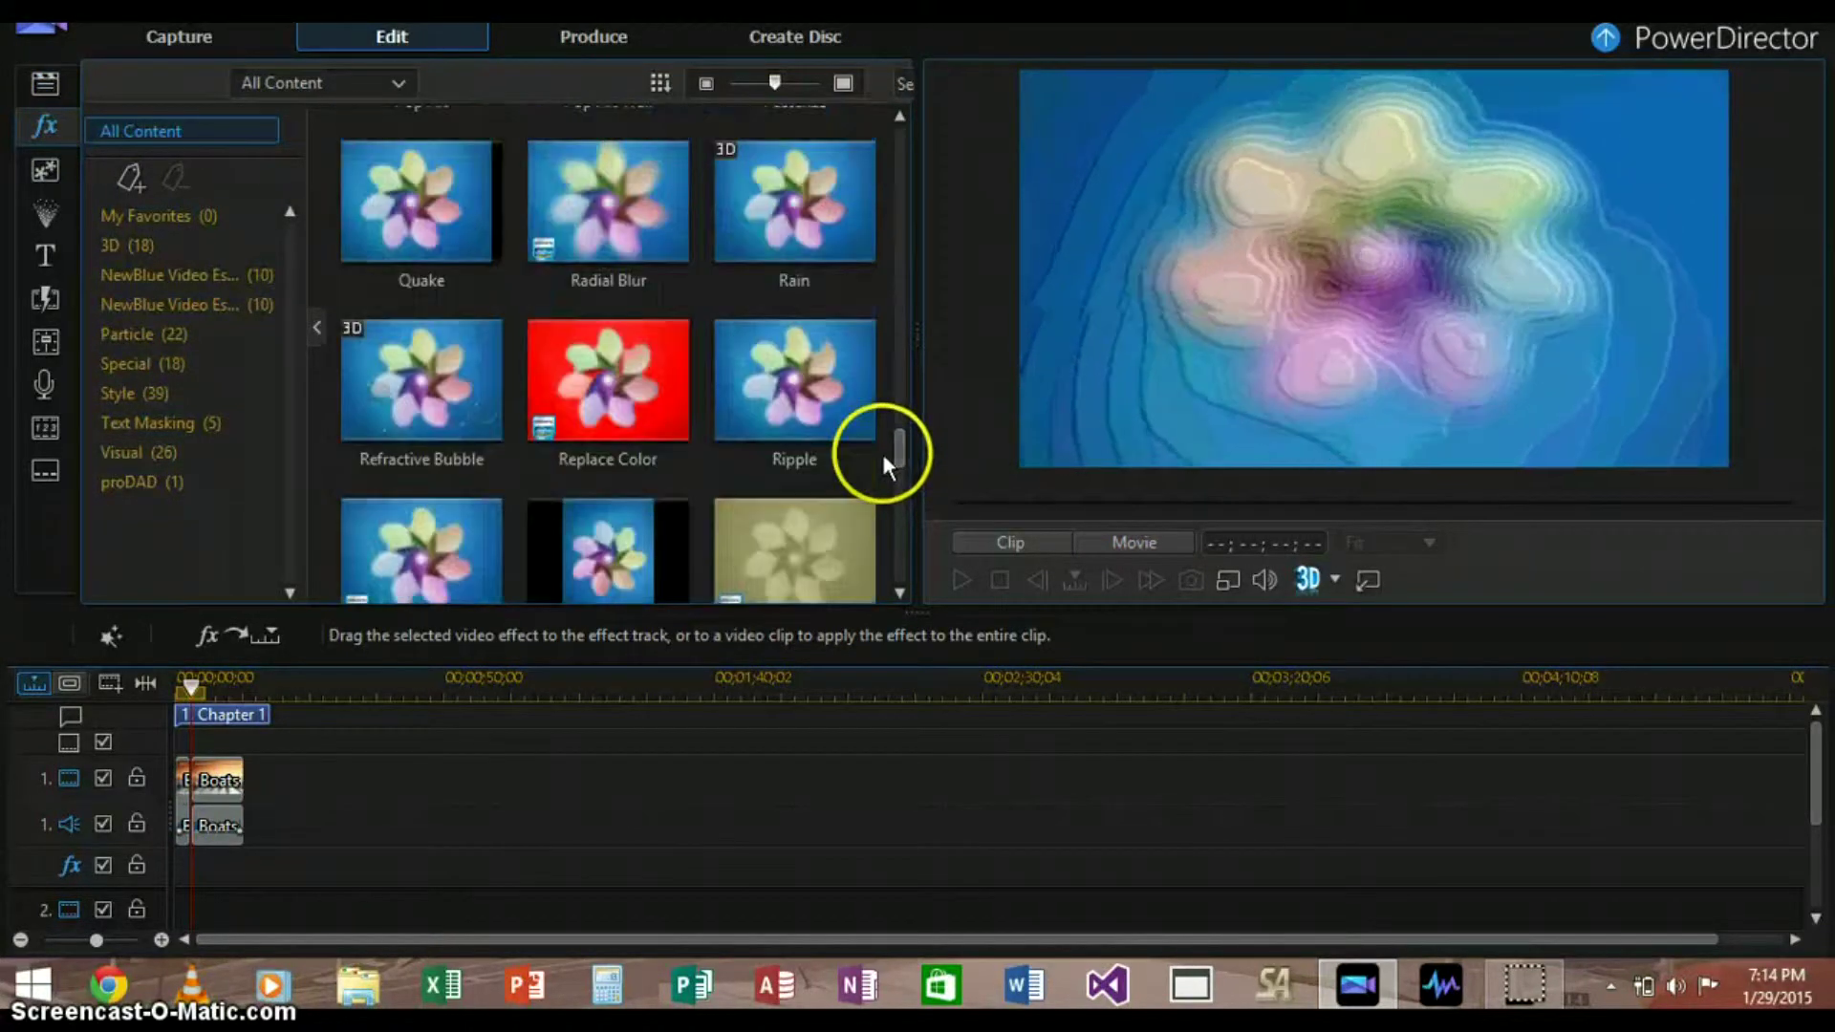
drag(803, 196, 198, 884)
Play the movie to preview the rain, then bring up Preferences with Ctrl+Alt+C
click(954, 573)
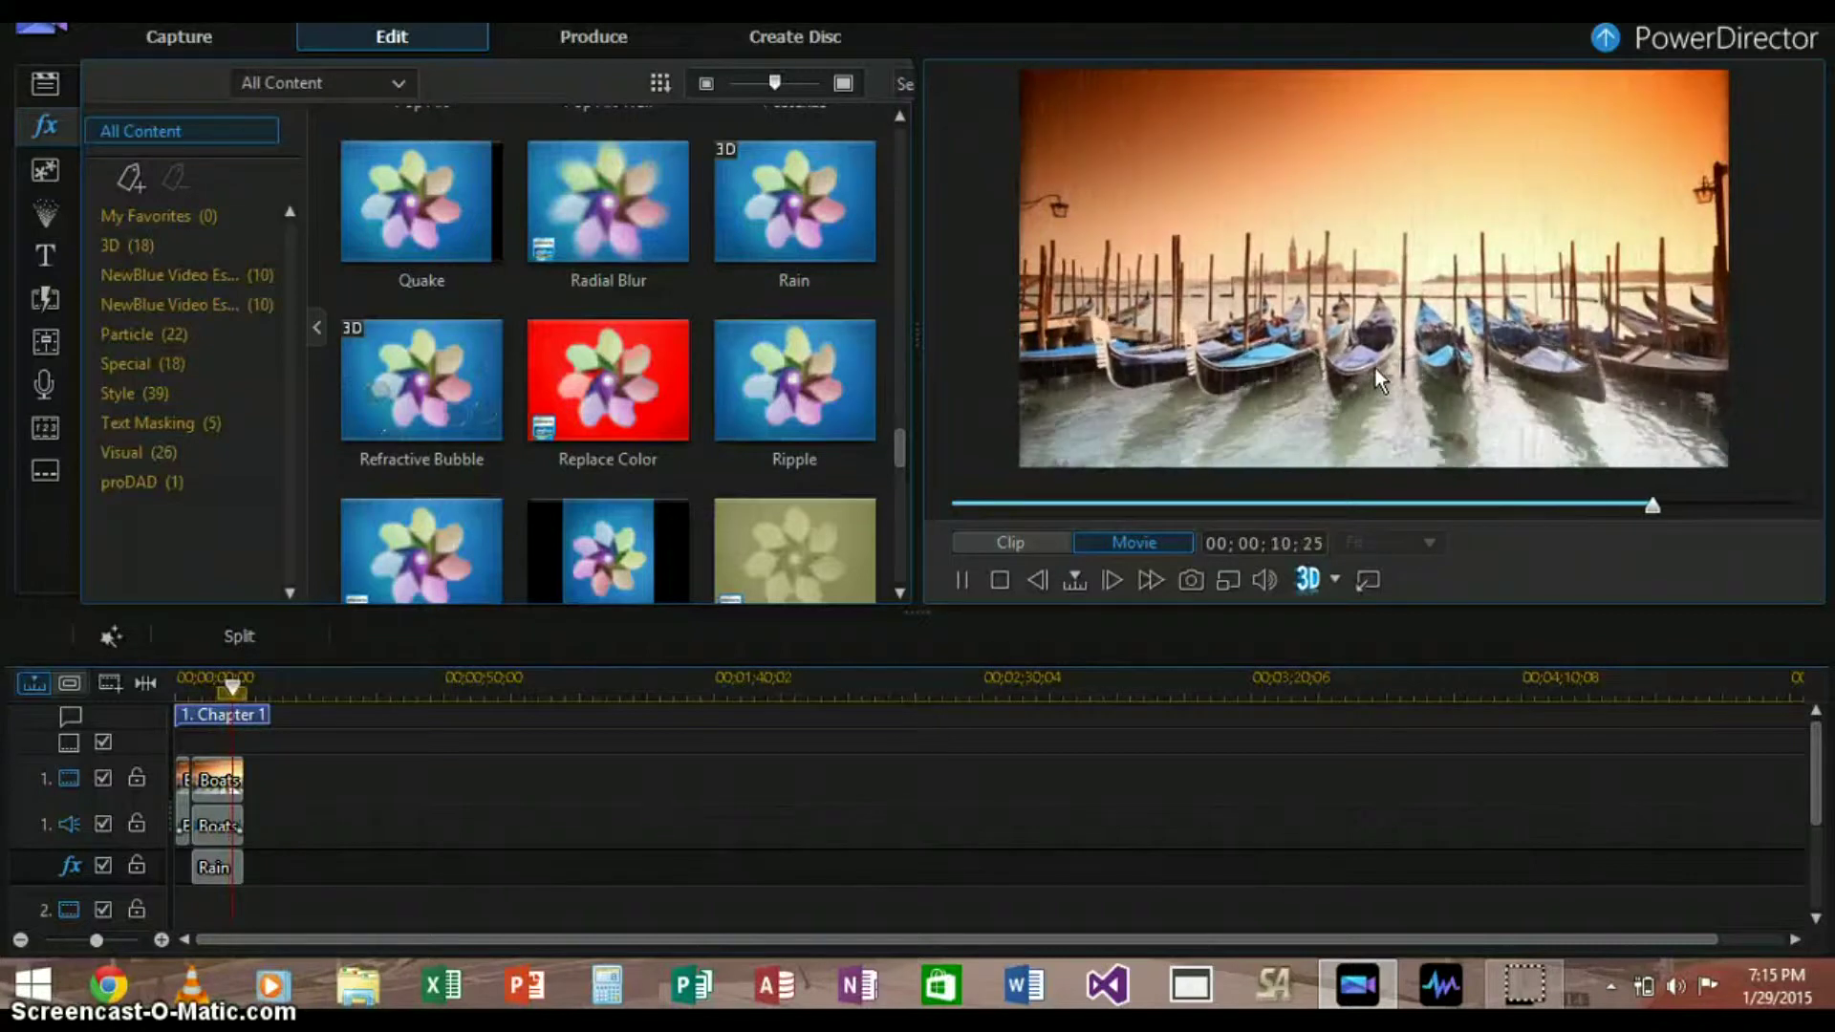
click(1471, 468)
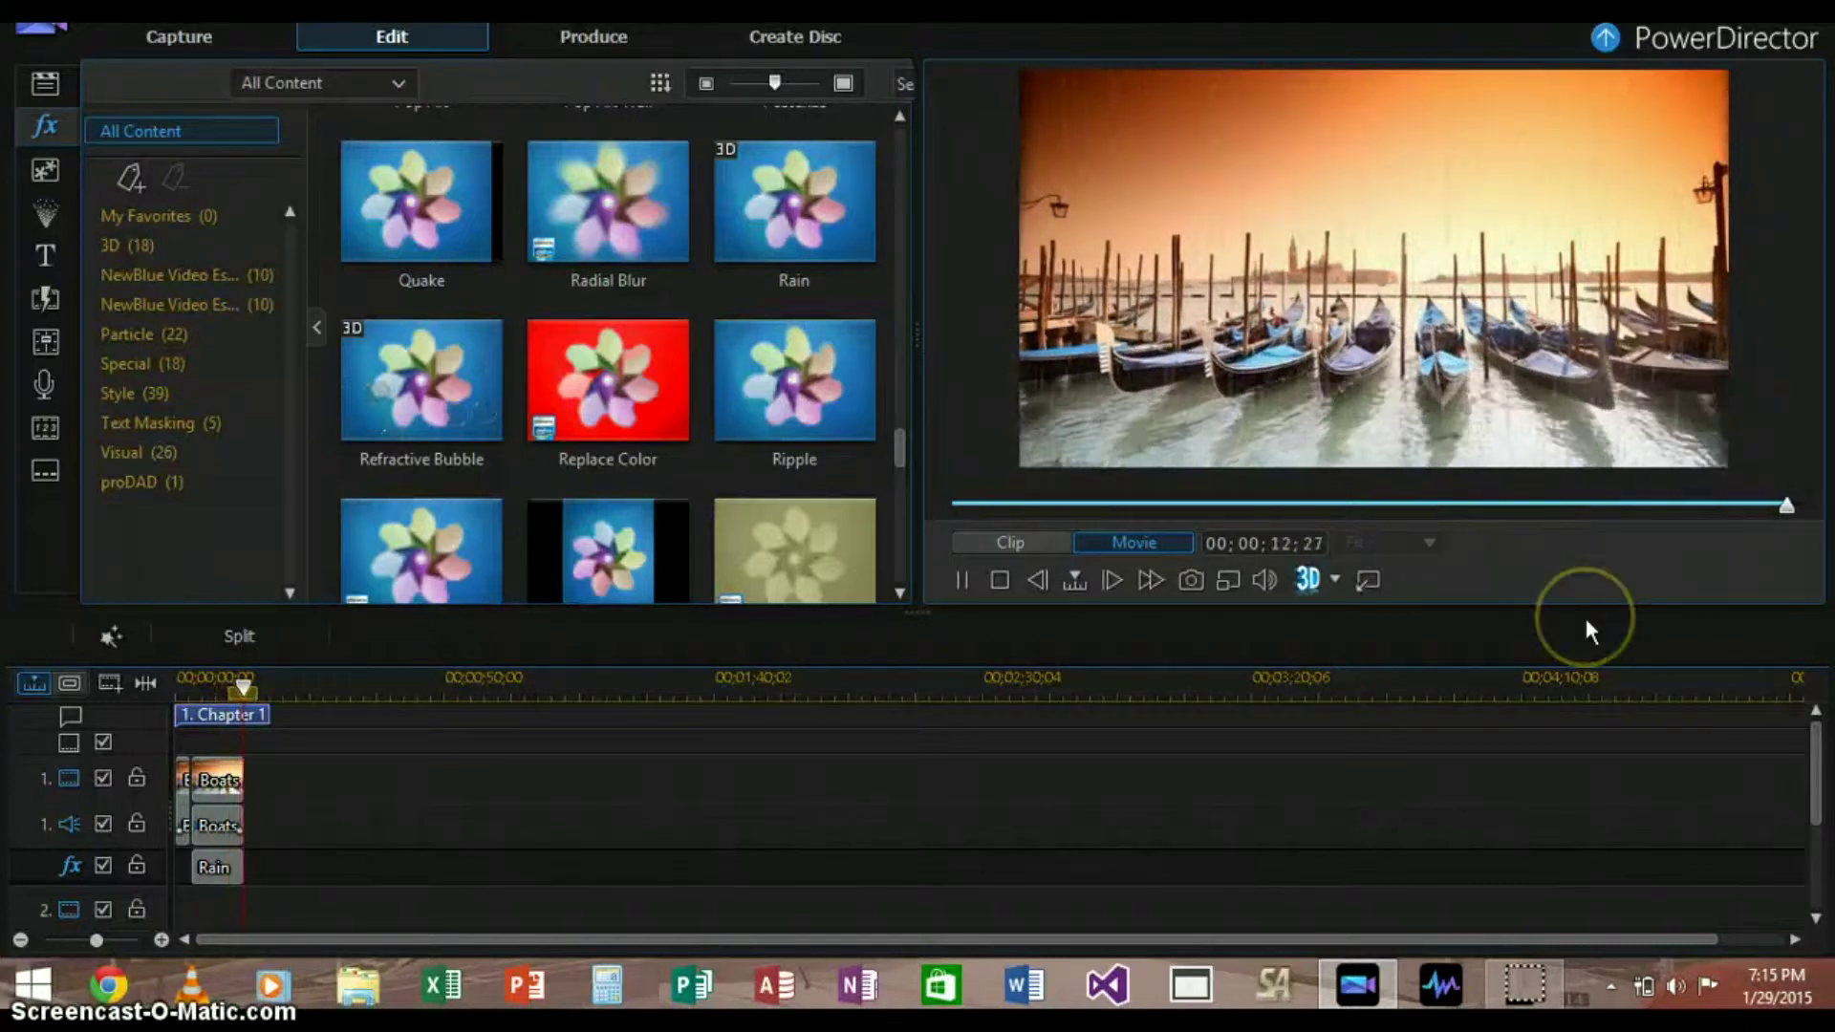
click(592, 38)
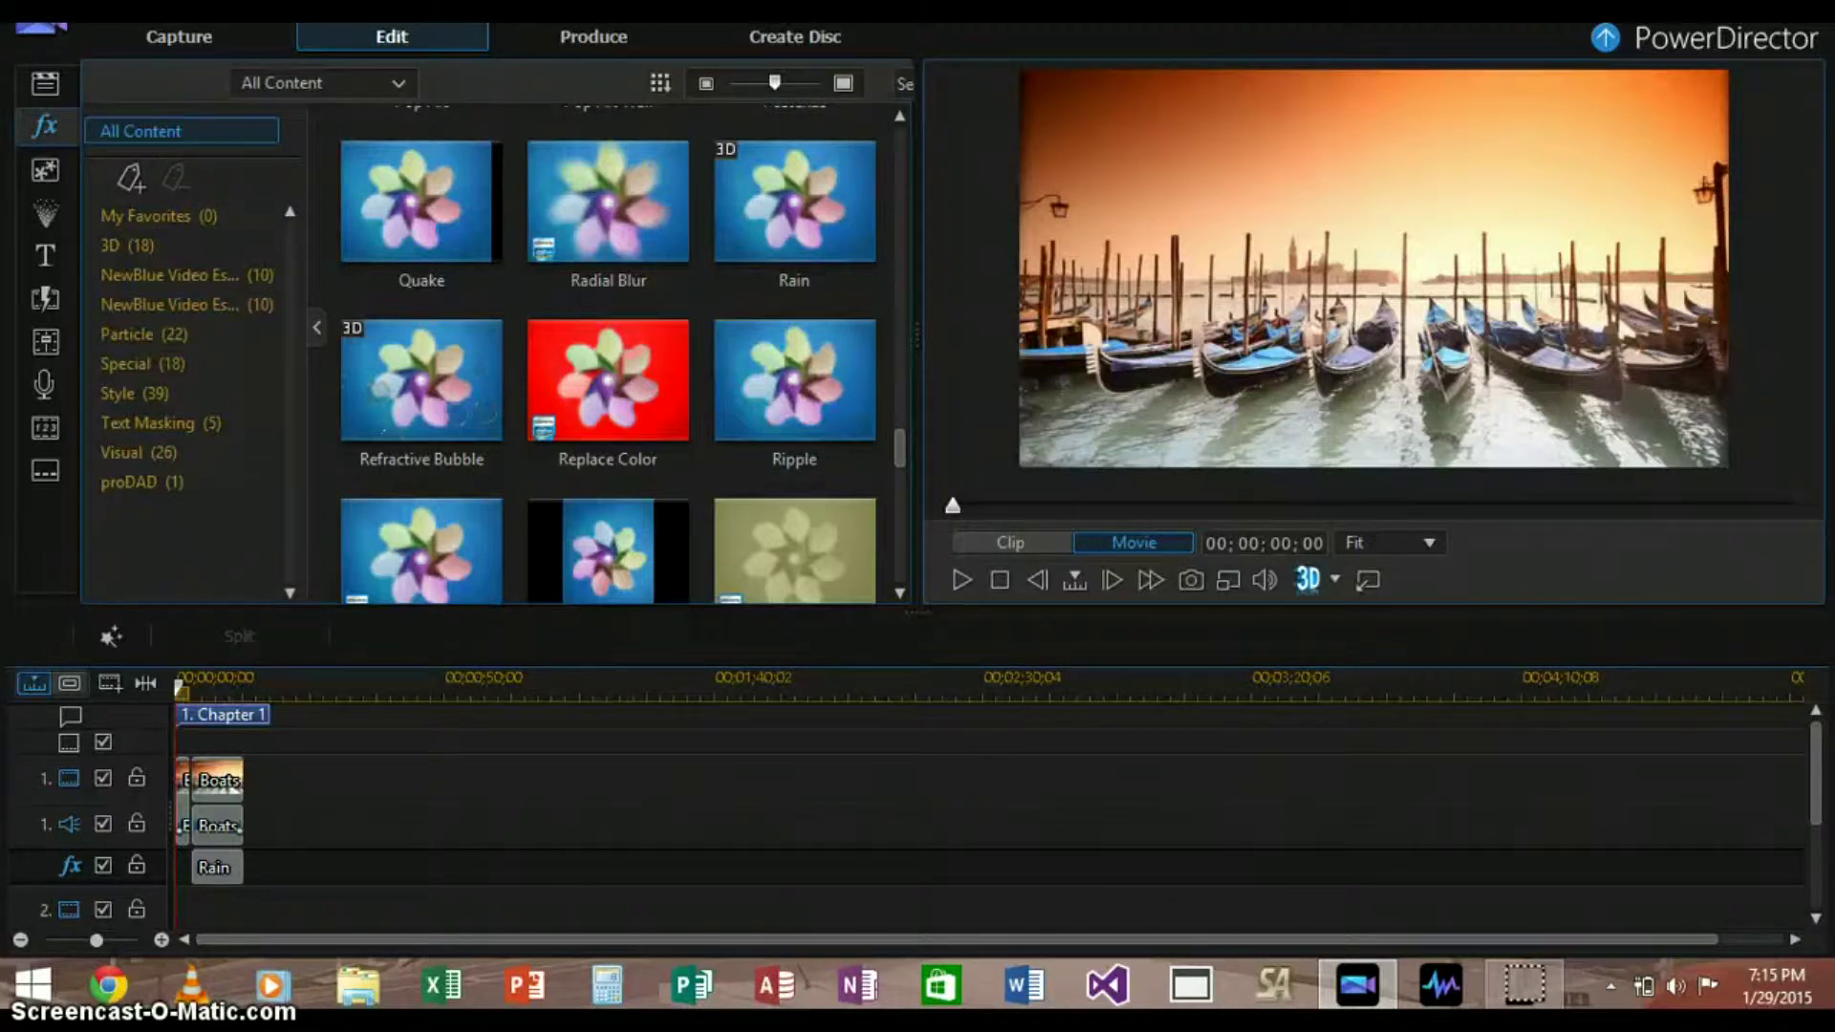
key(ctrl+alt+c)
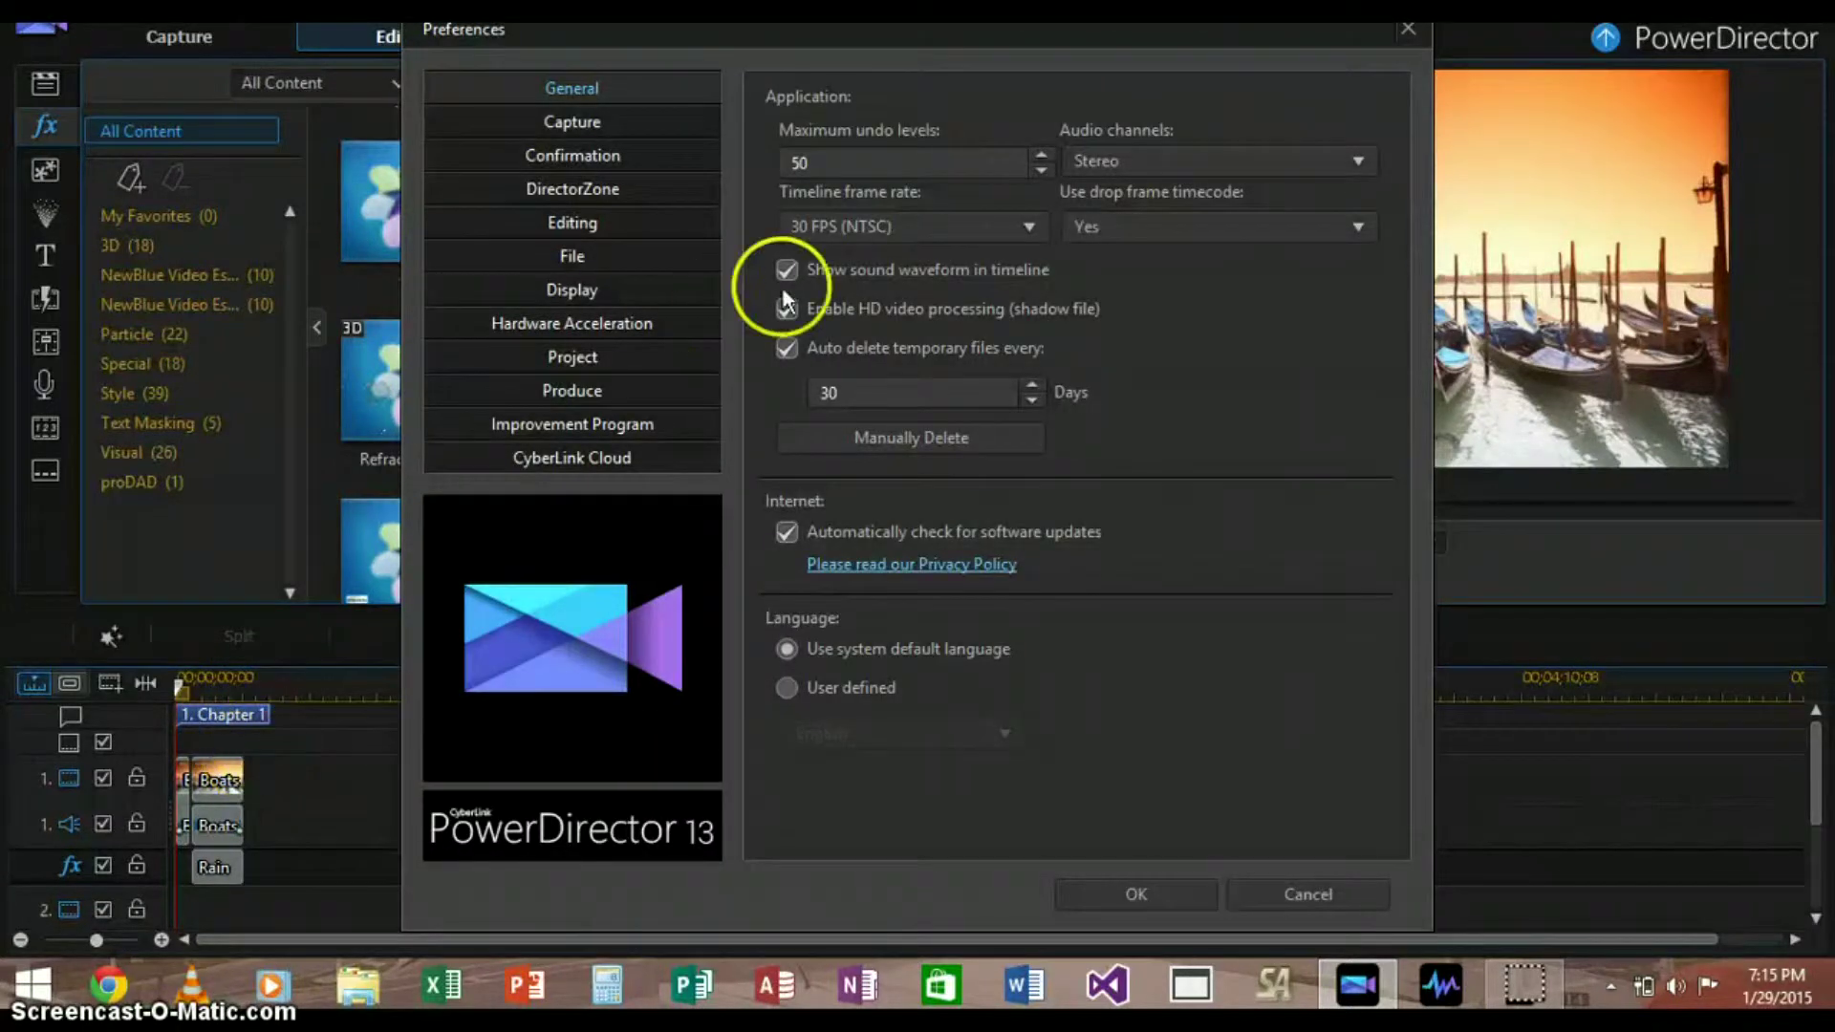
Close Preferences unchanged and place the Film Strip object on video track 2
click(1311, 894)
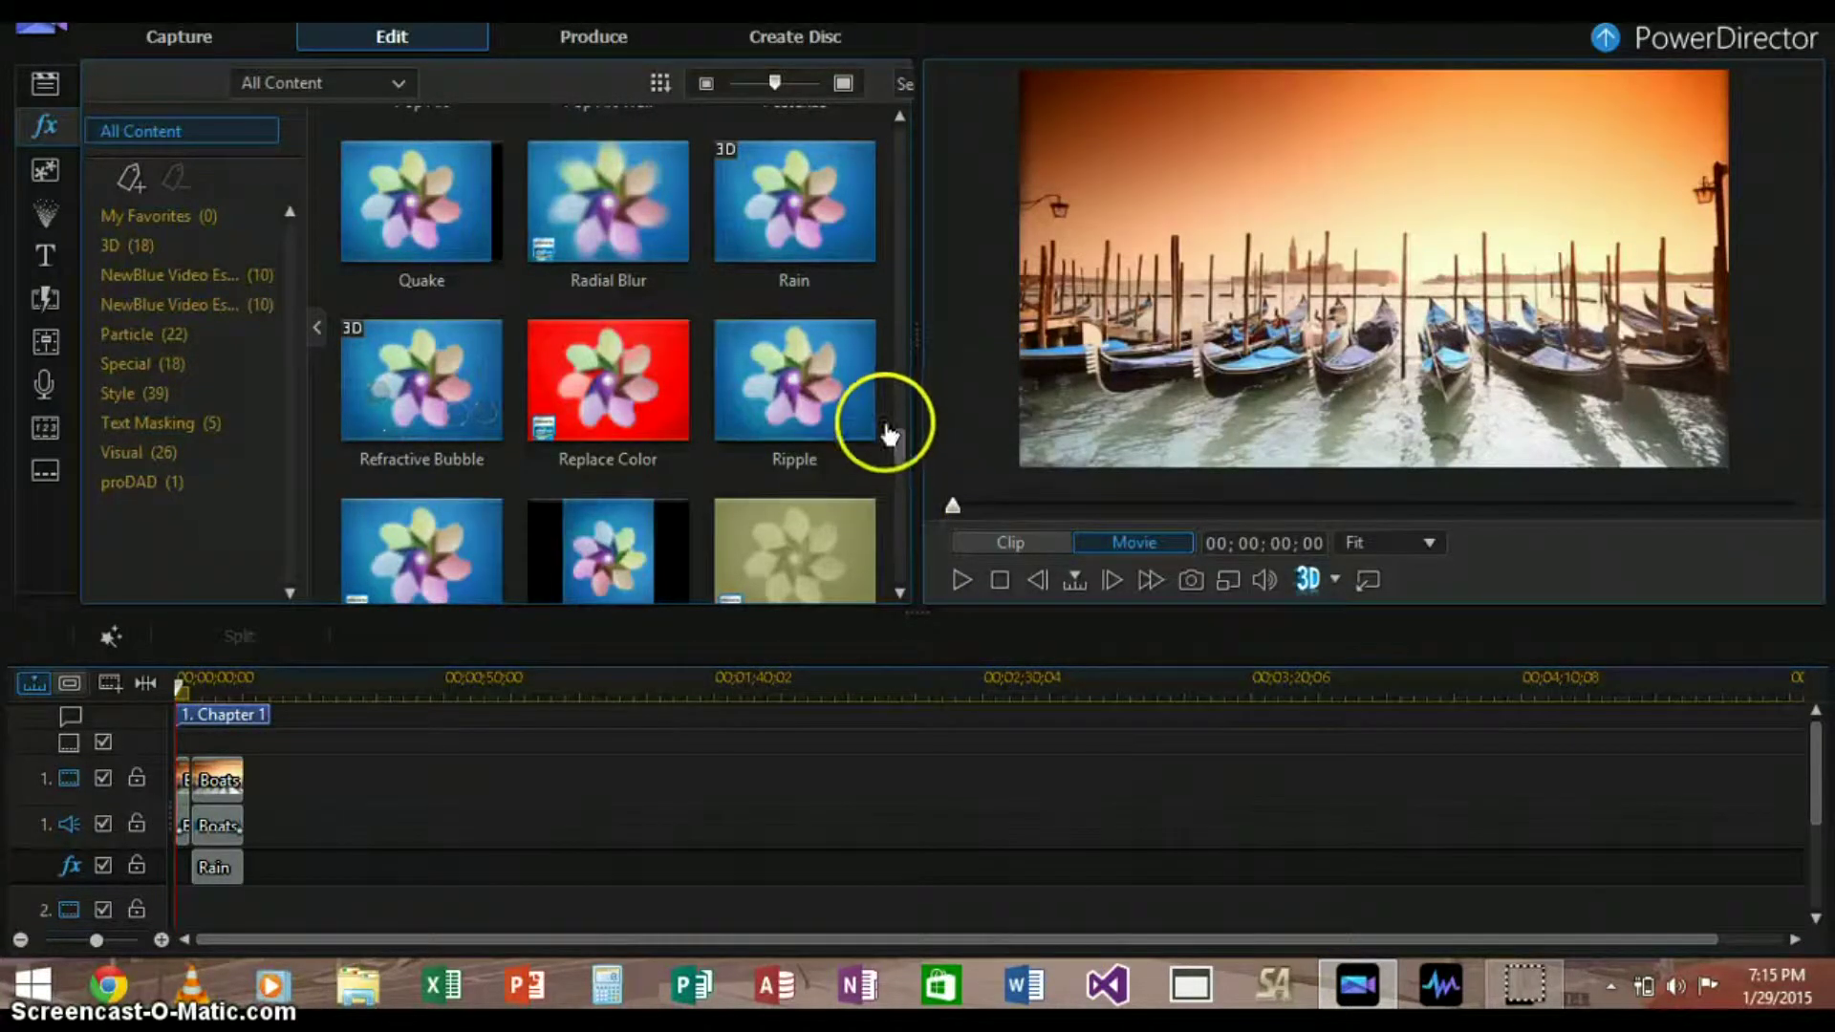
drag(902, 443, 876, 249)
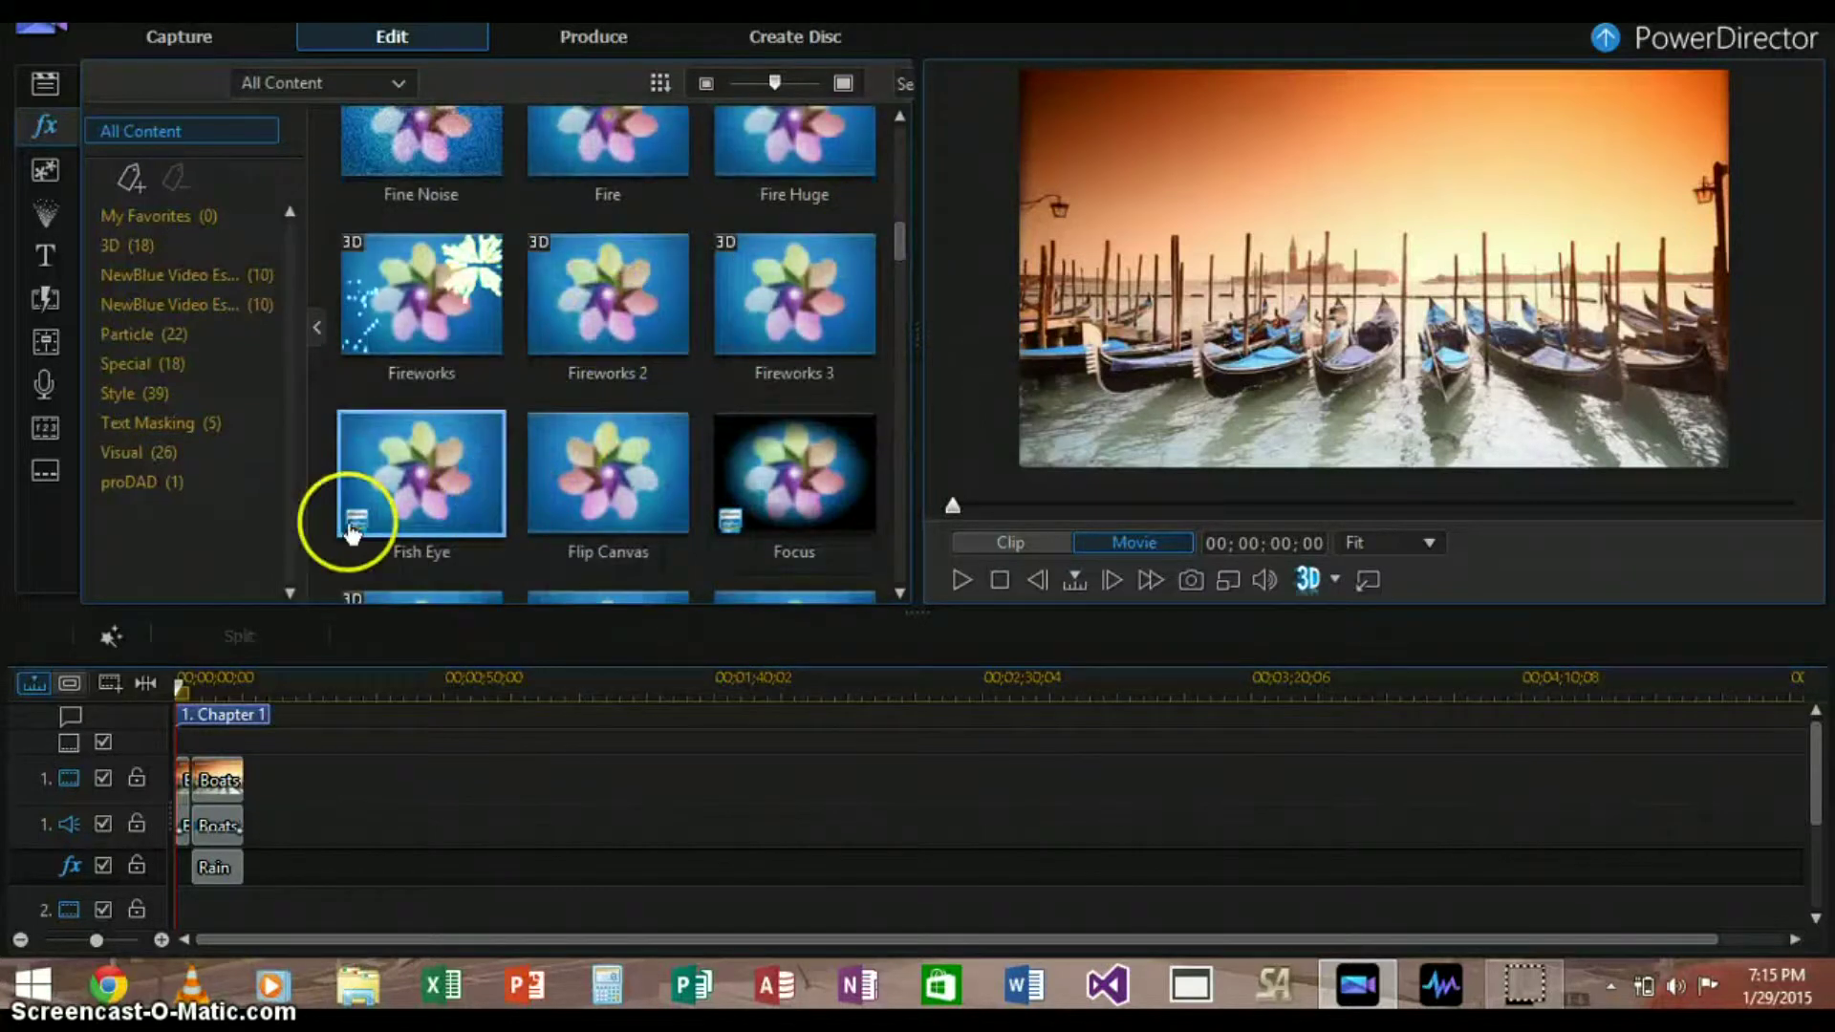
click(47, 172)
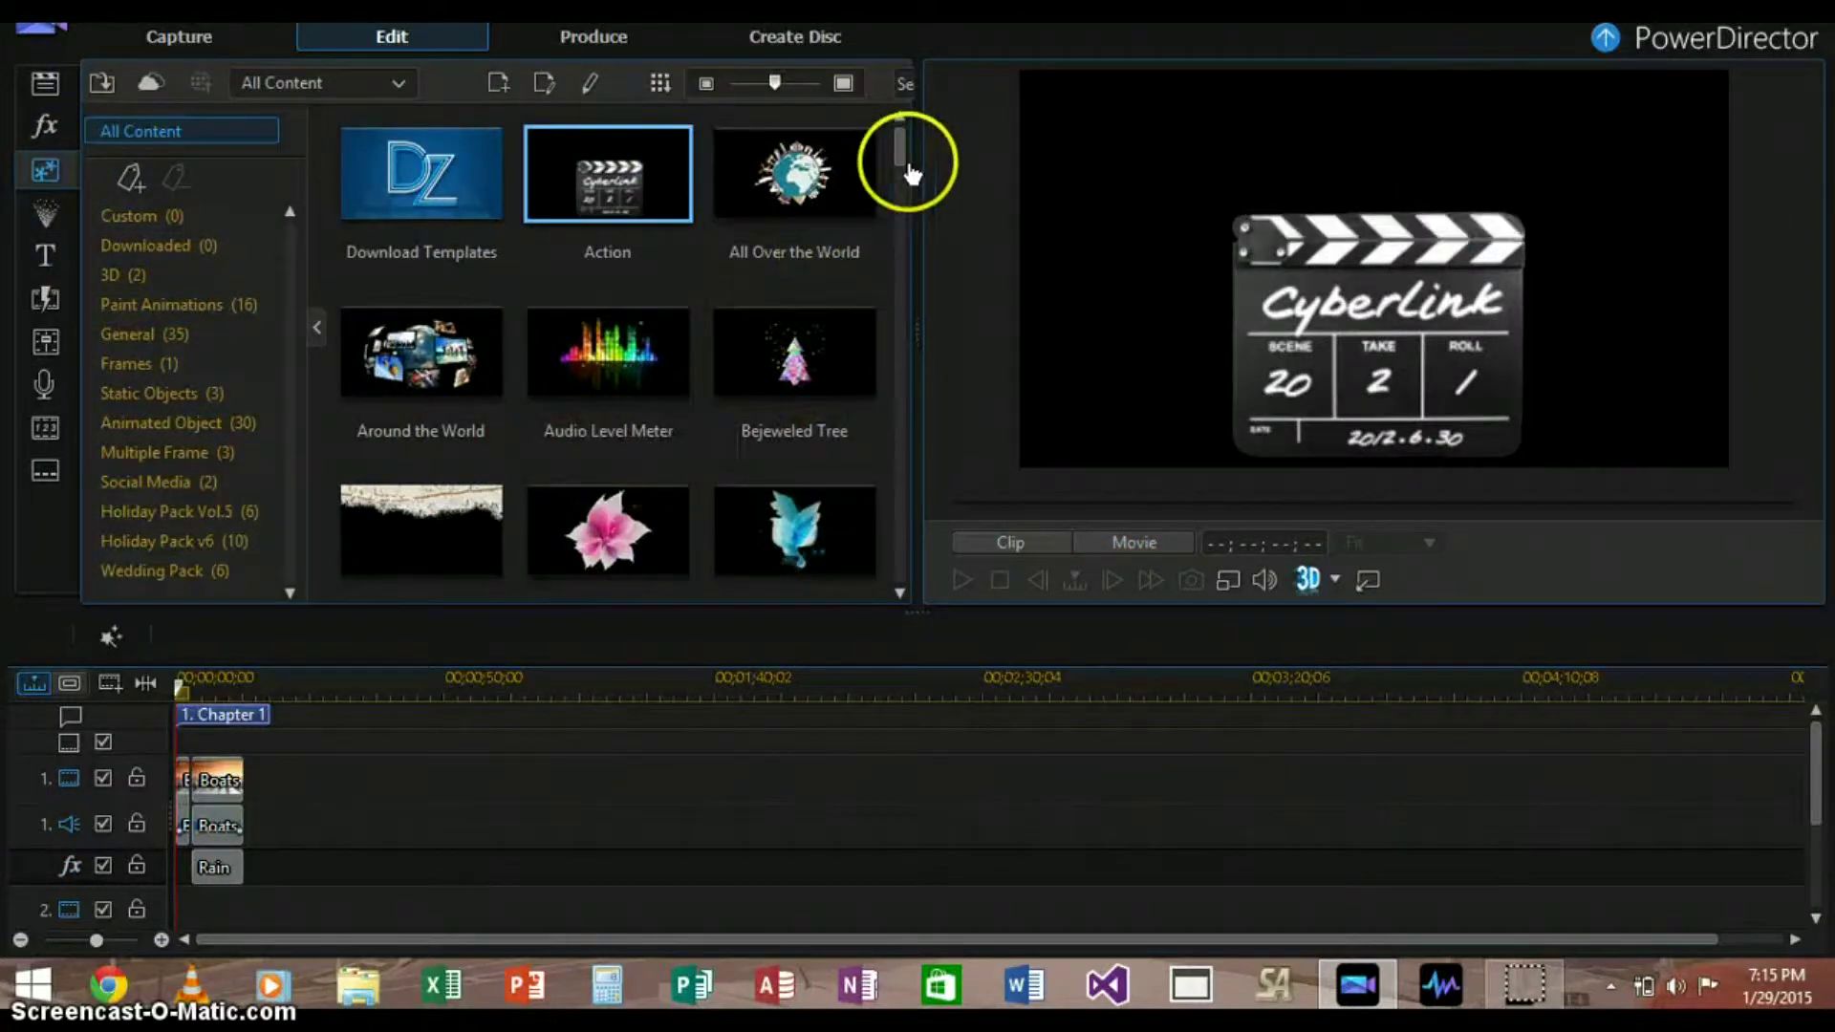
drag(898, 179, 895, 272)
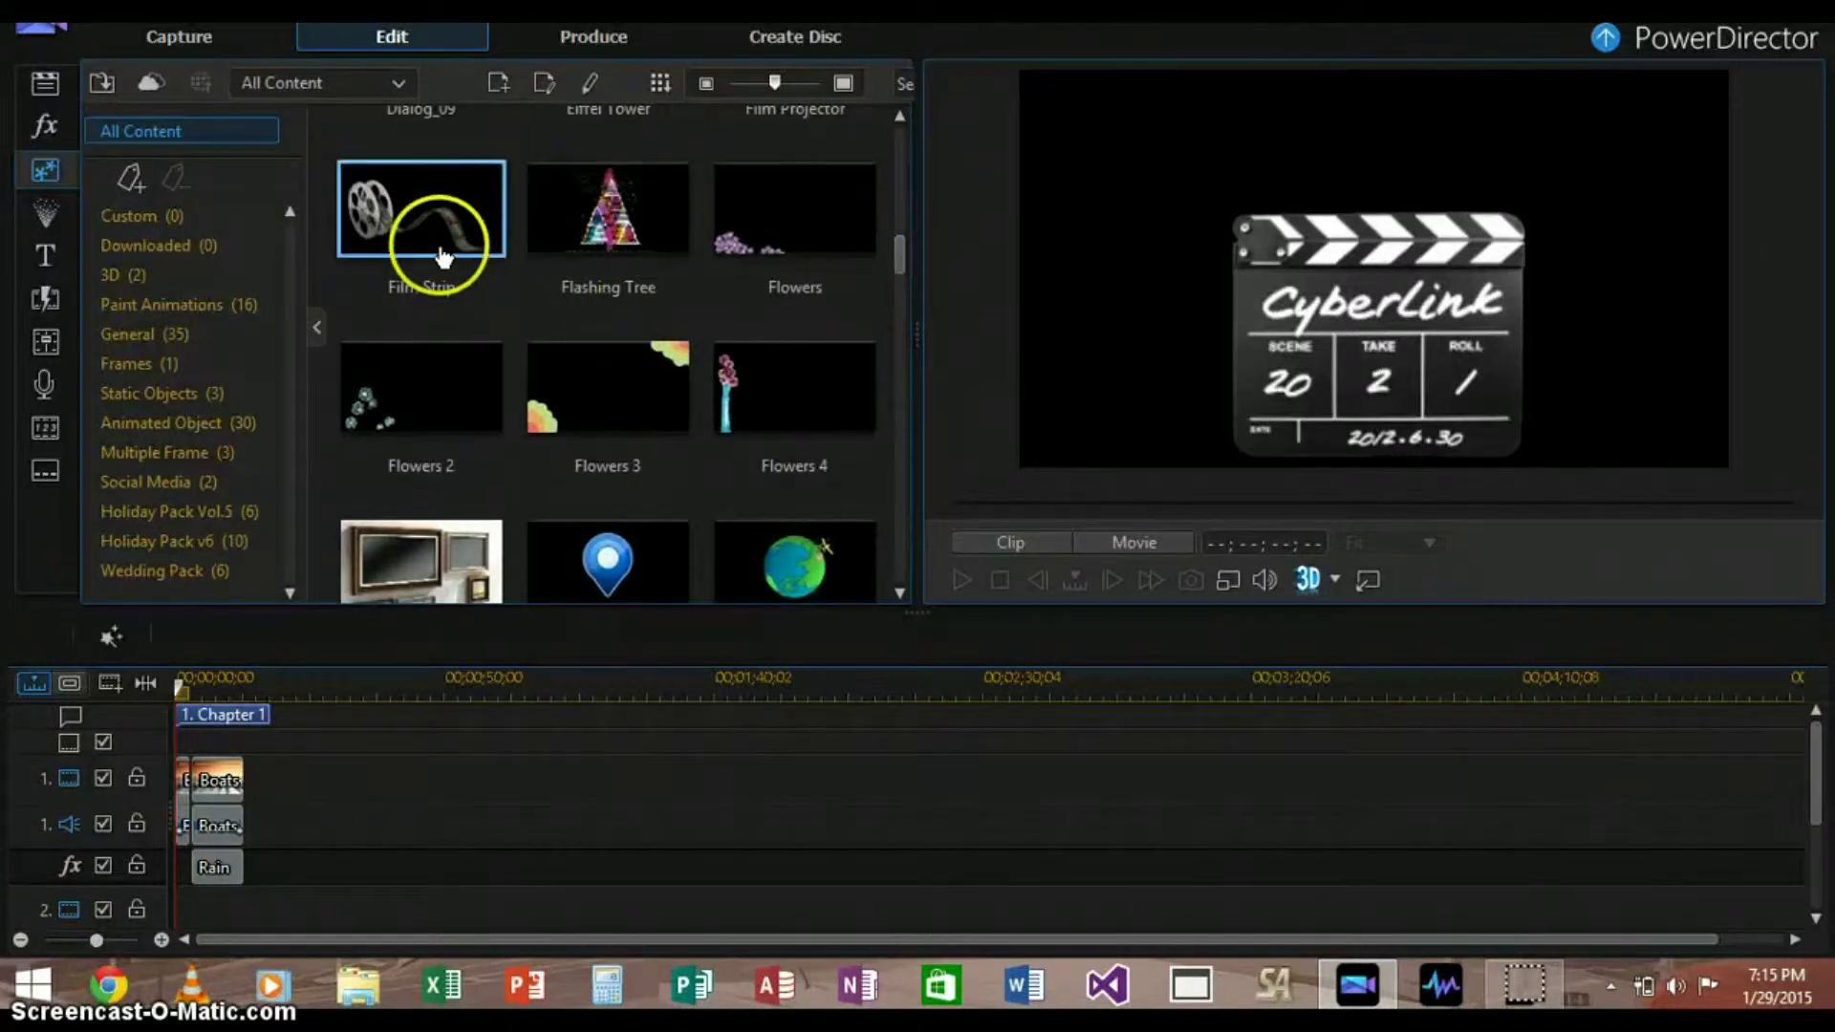
drag(352, 599, 198, 904)
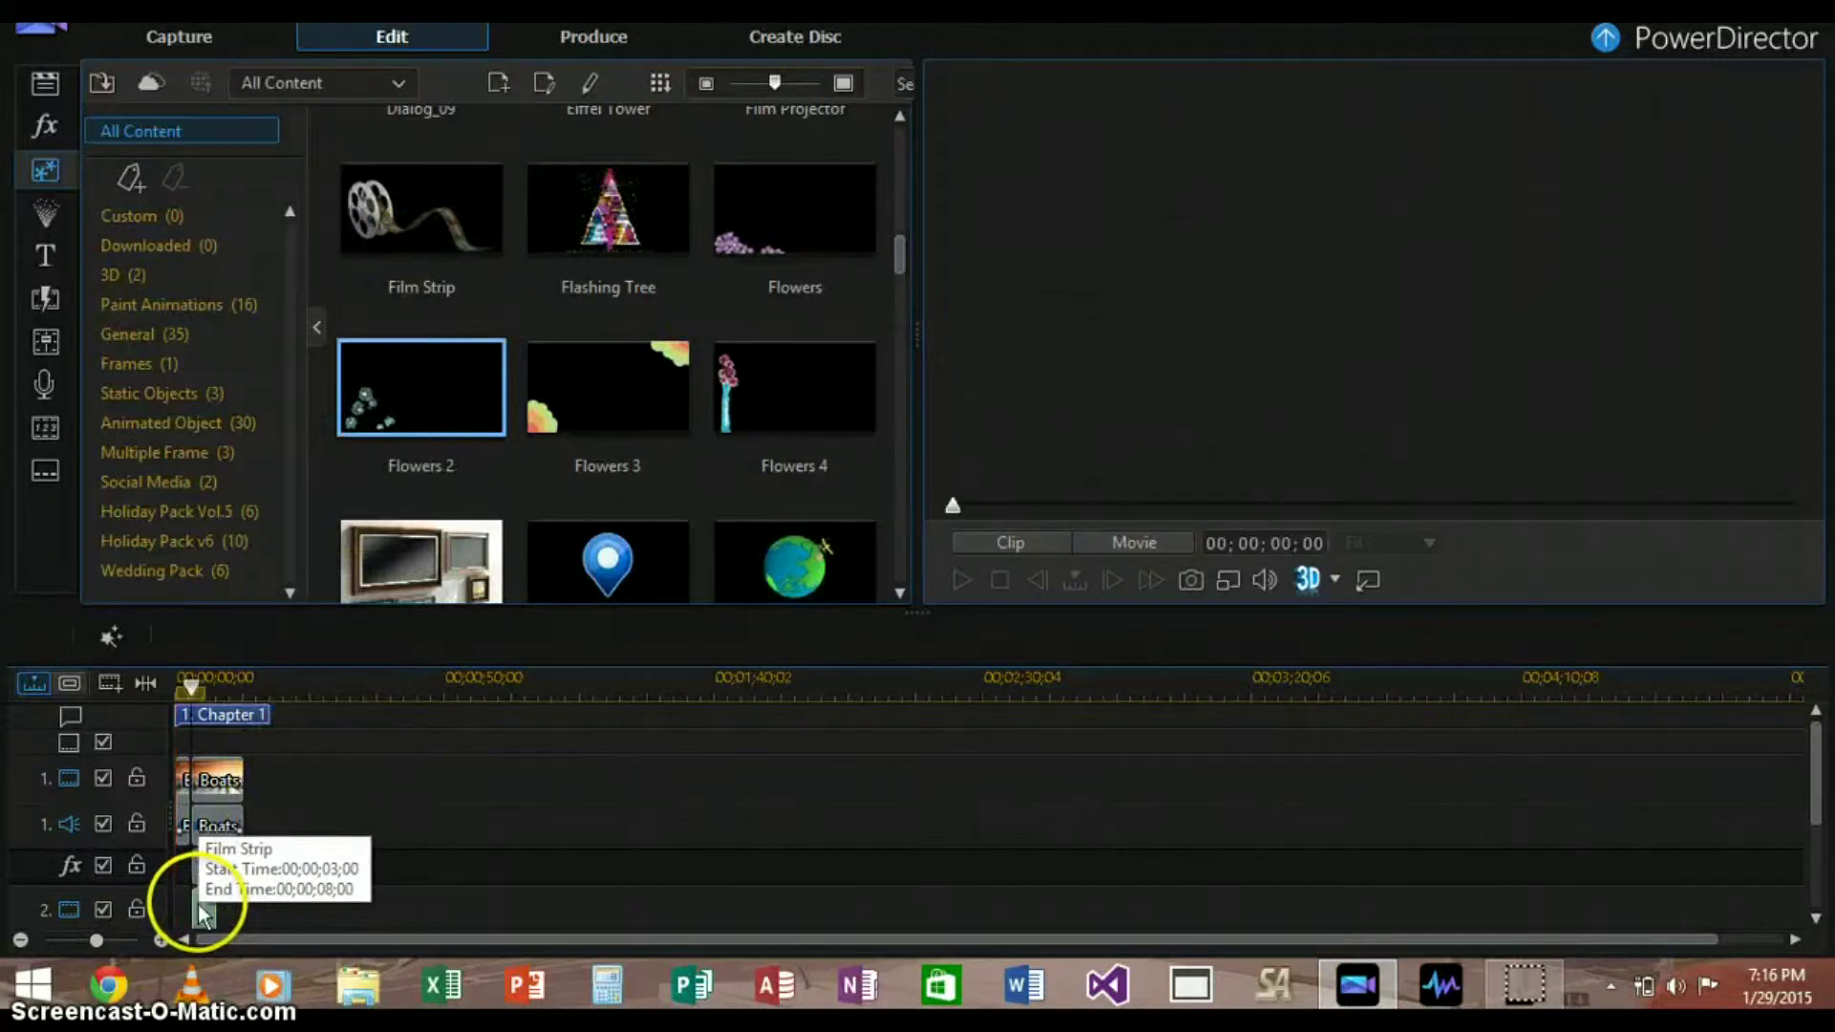
Play the movie to preview the Film Strip over the boats, then stop
click(963, 578)
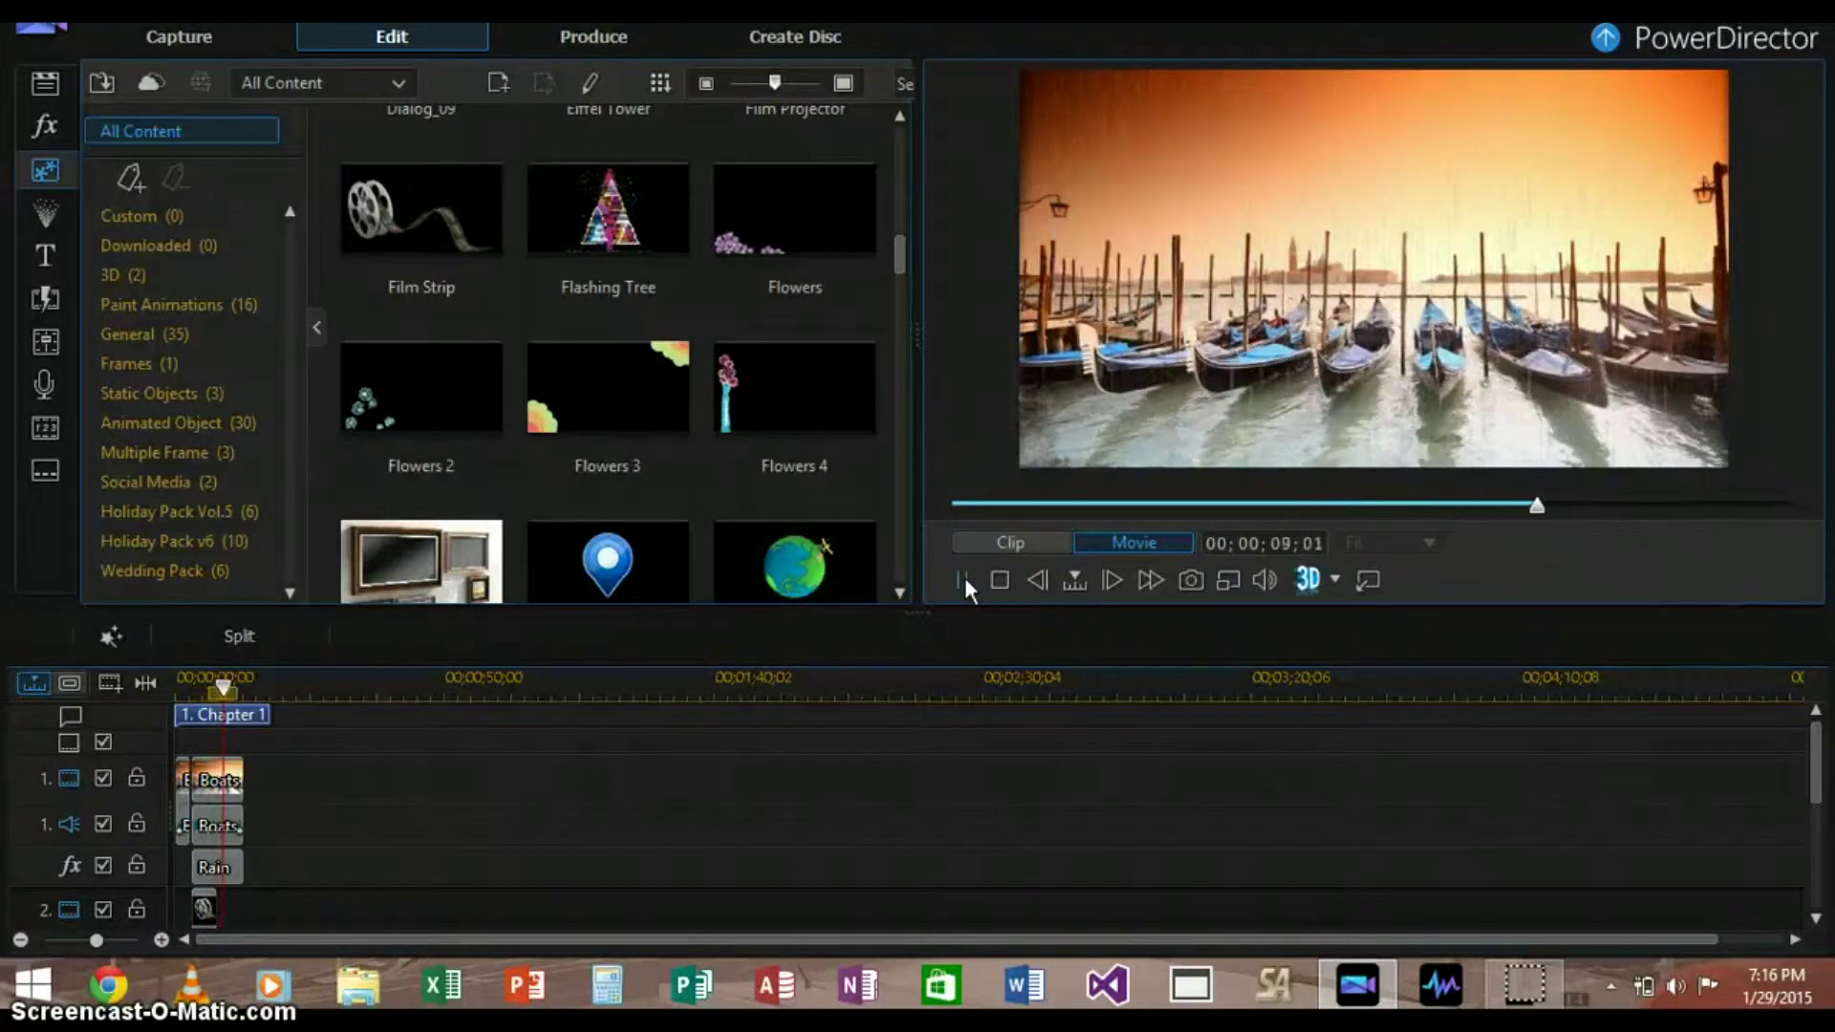
click(754, 579)
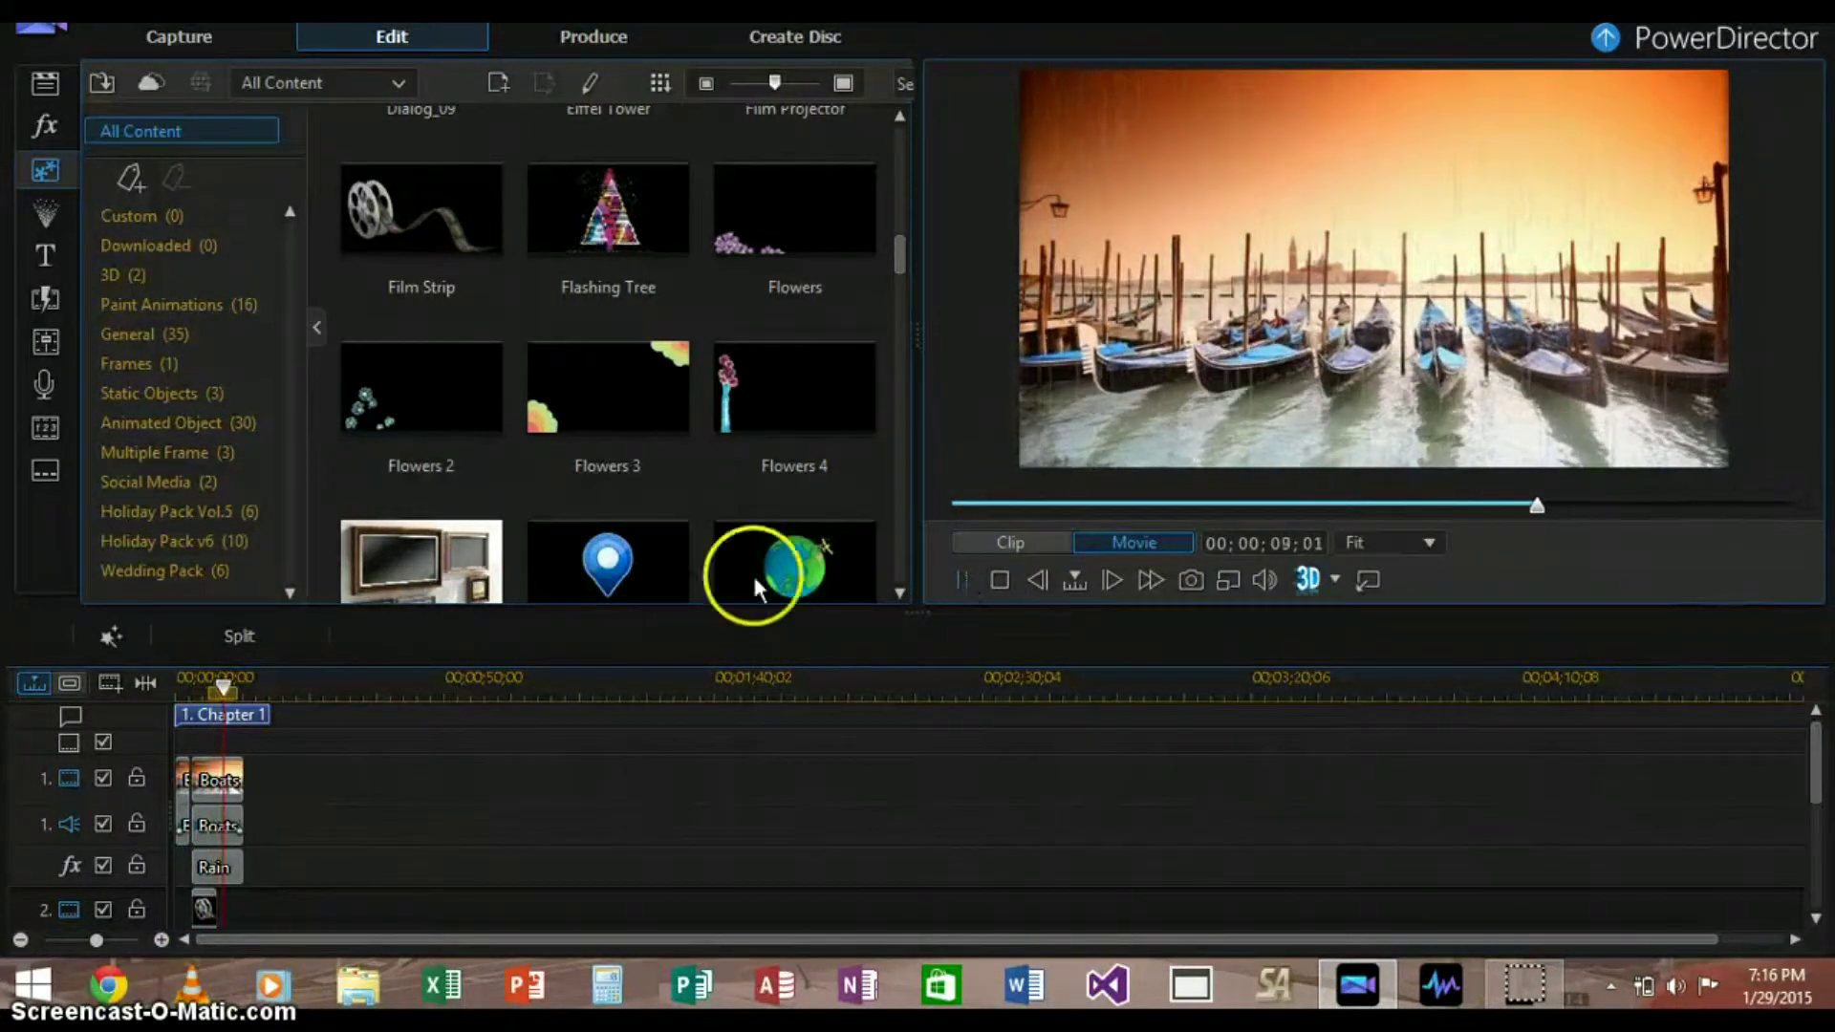
click(40, 232)
Preview particle templates and drag Blue Bubbles onto video track 2
click(588, 371)
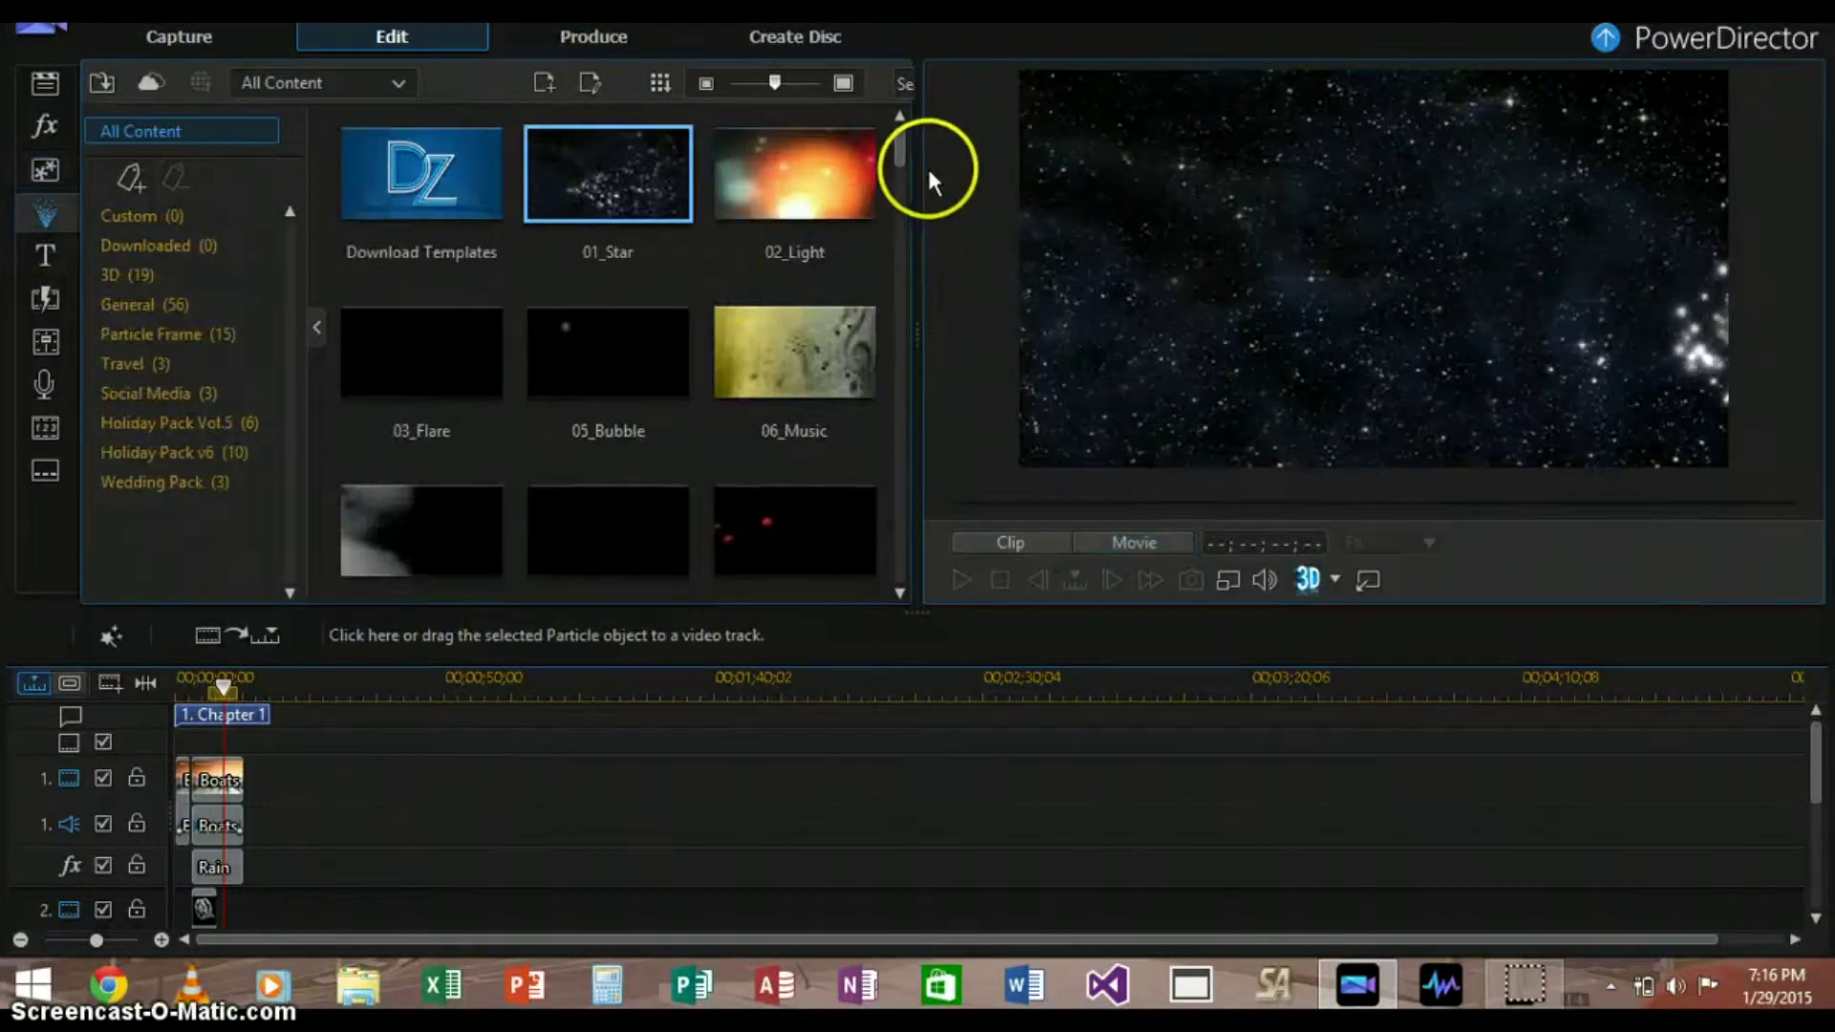
drag(903, 146, 912, 186)
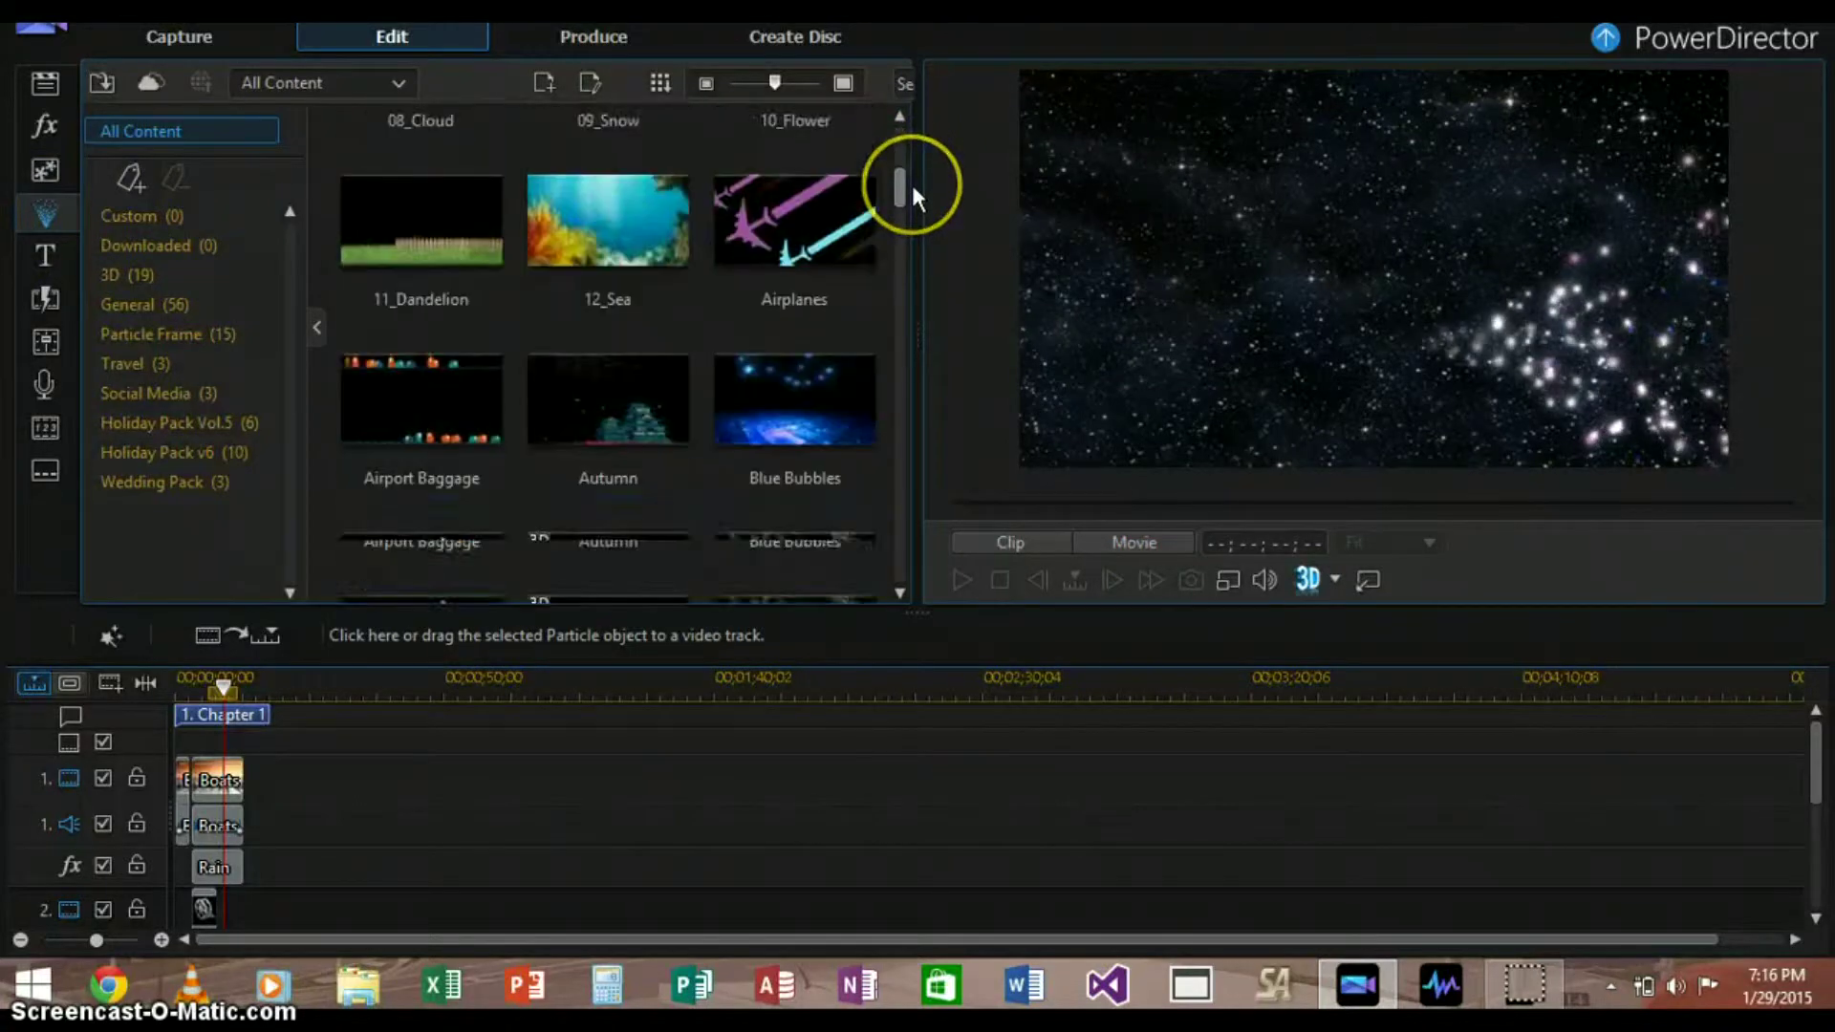
click(808, 409)
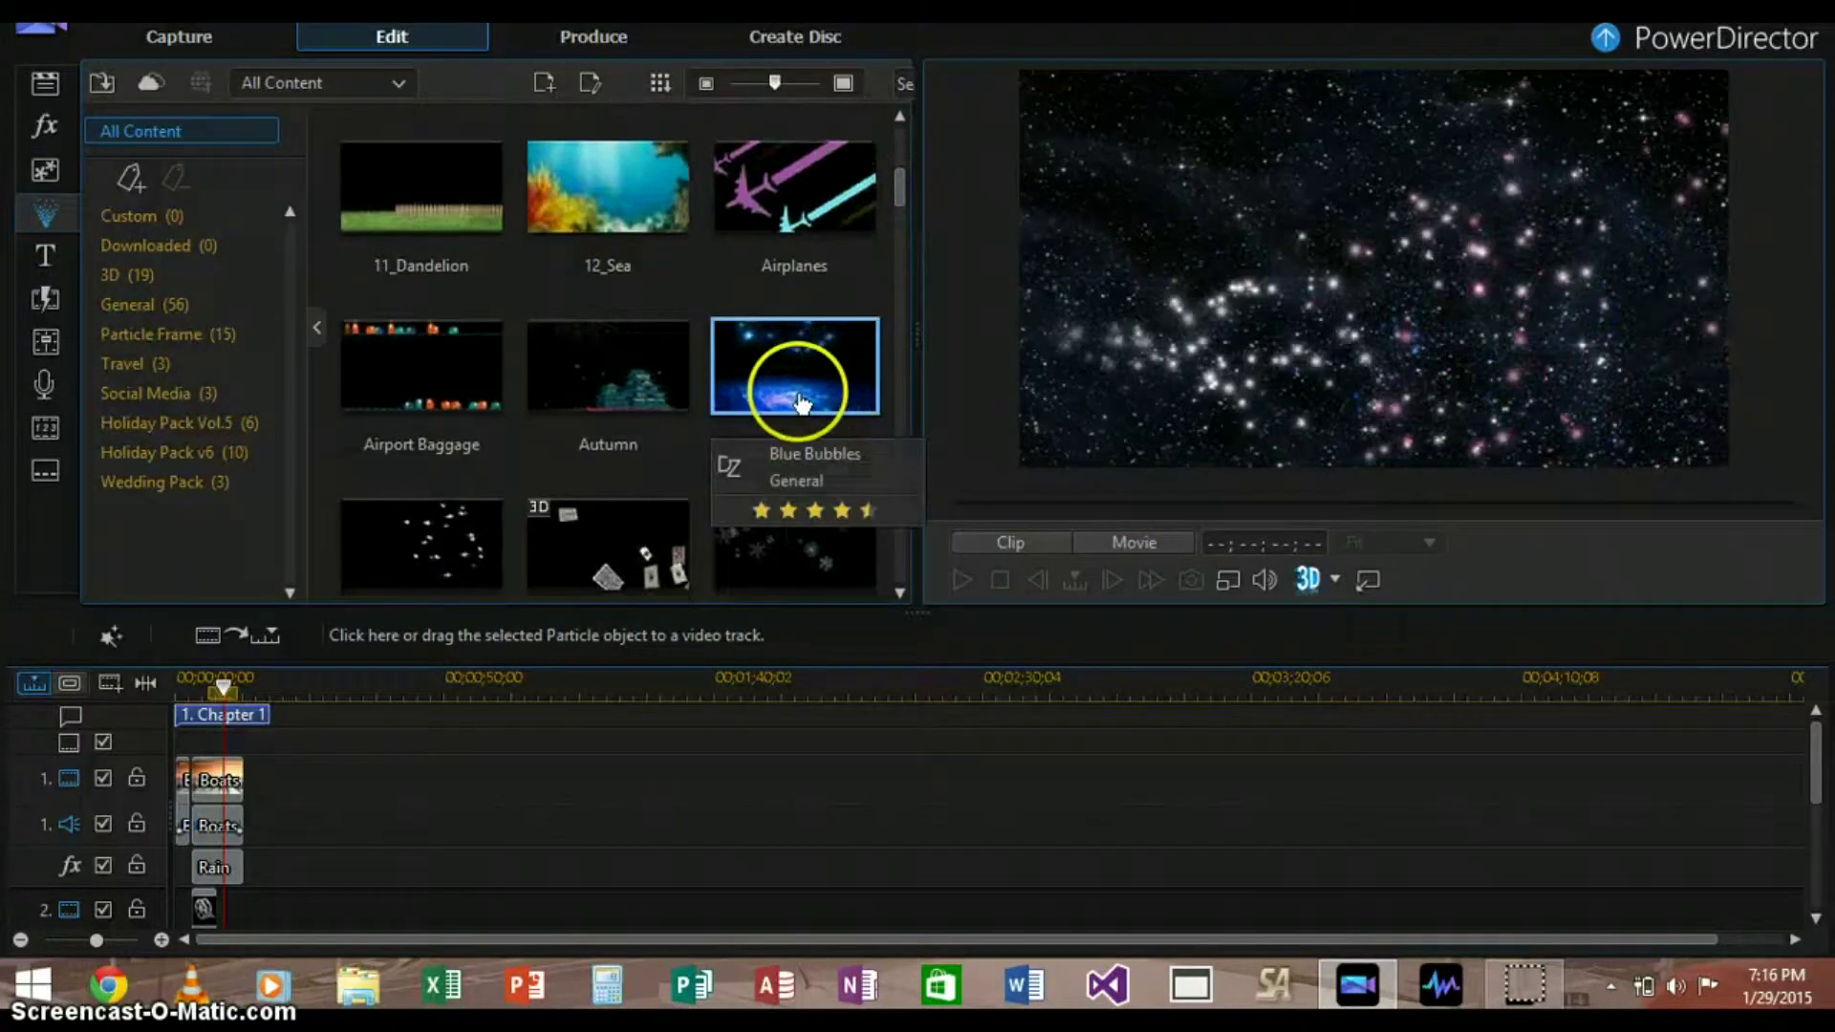
drag(806, 391, 213, 912)
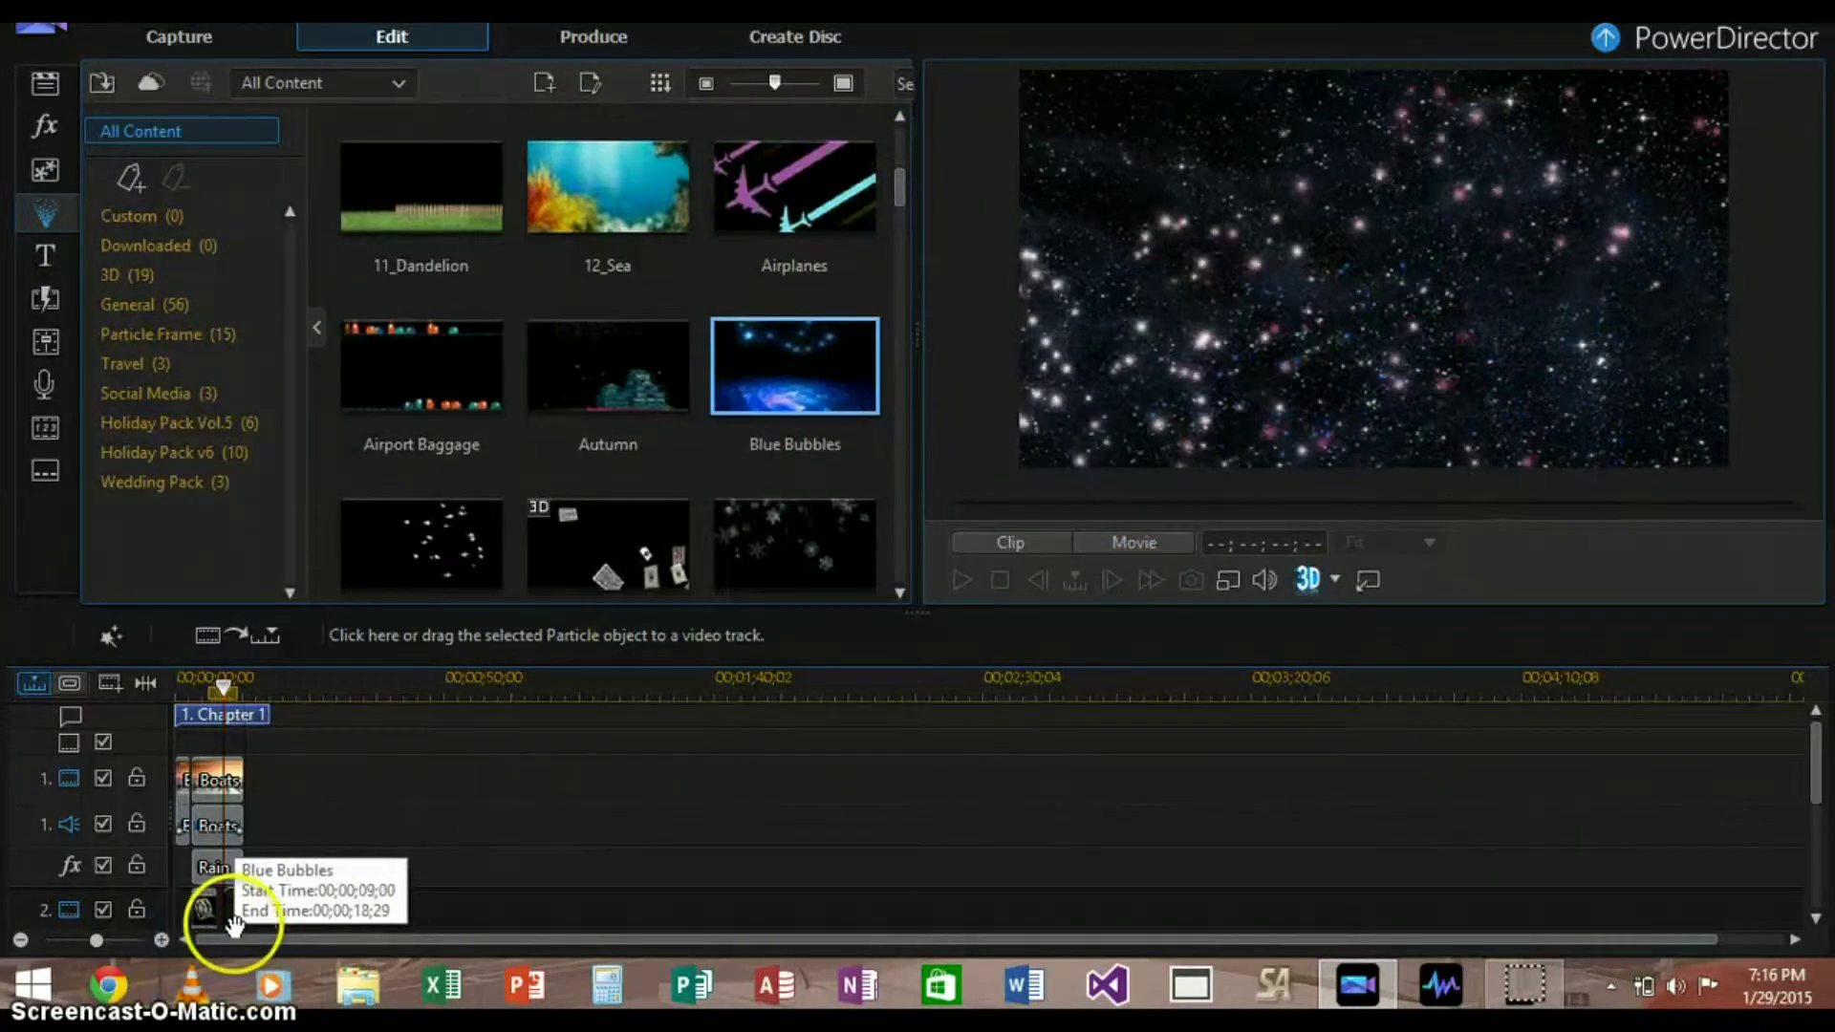
click(661, 540)
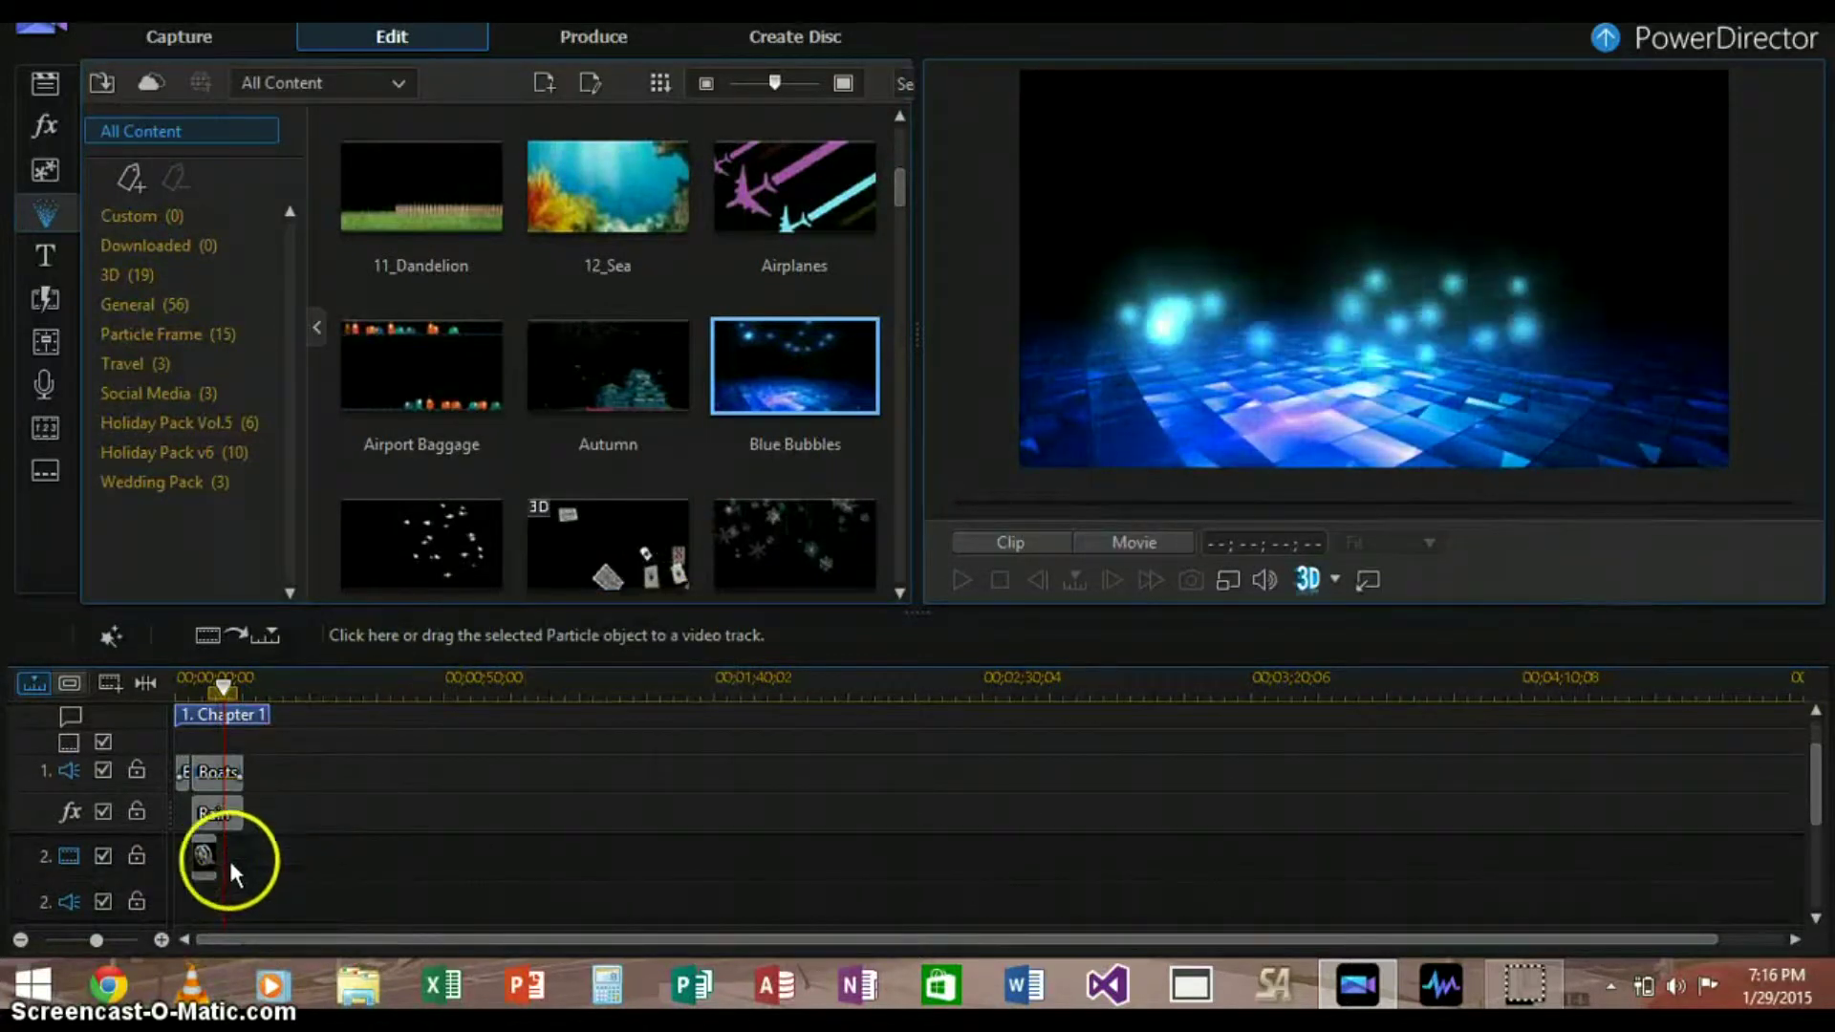
key(super)
click(29, 989)
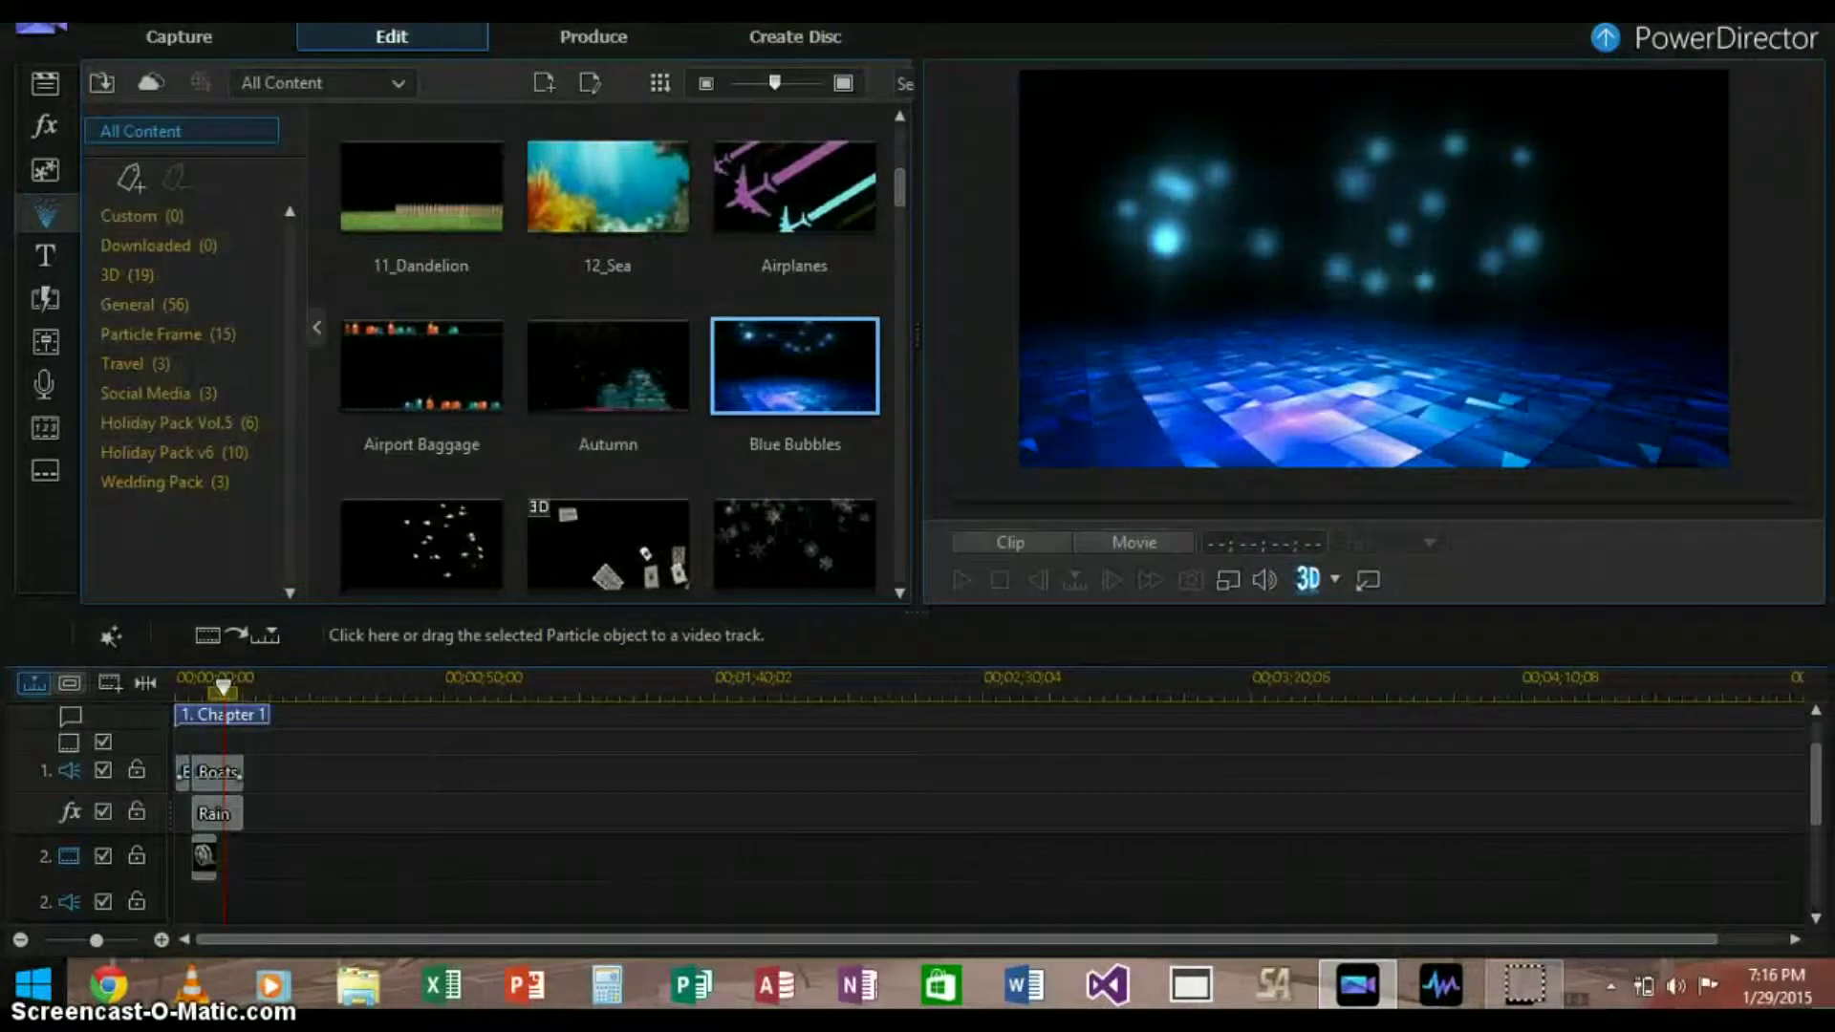
mouse_move(1814, 772)
mouse_down()
mouse_move(1816, 884)
mouse_move(1818, 788)
mouse_up()
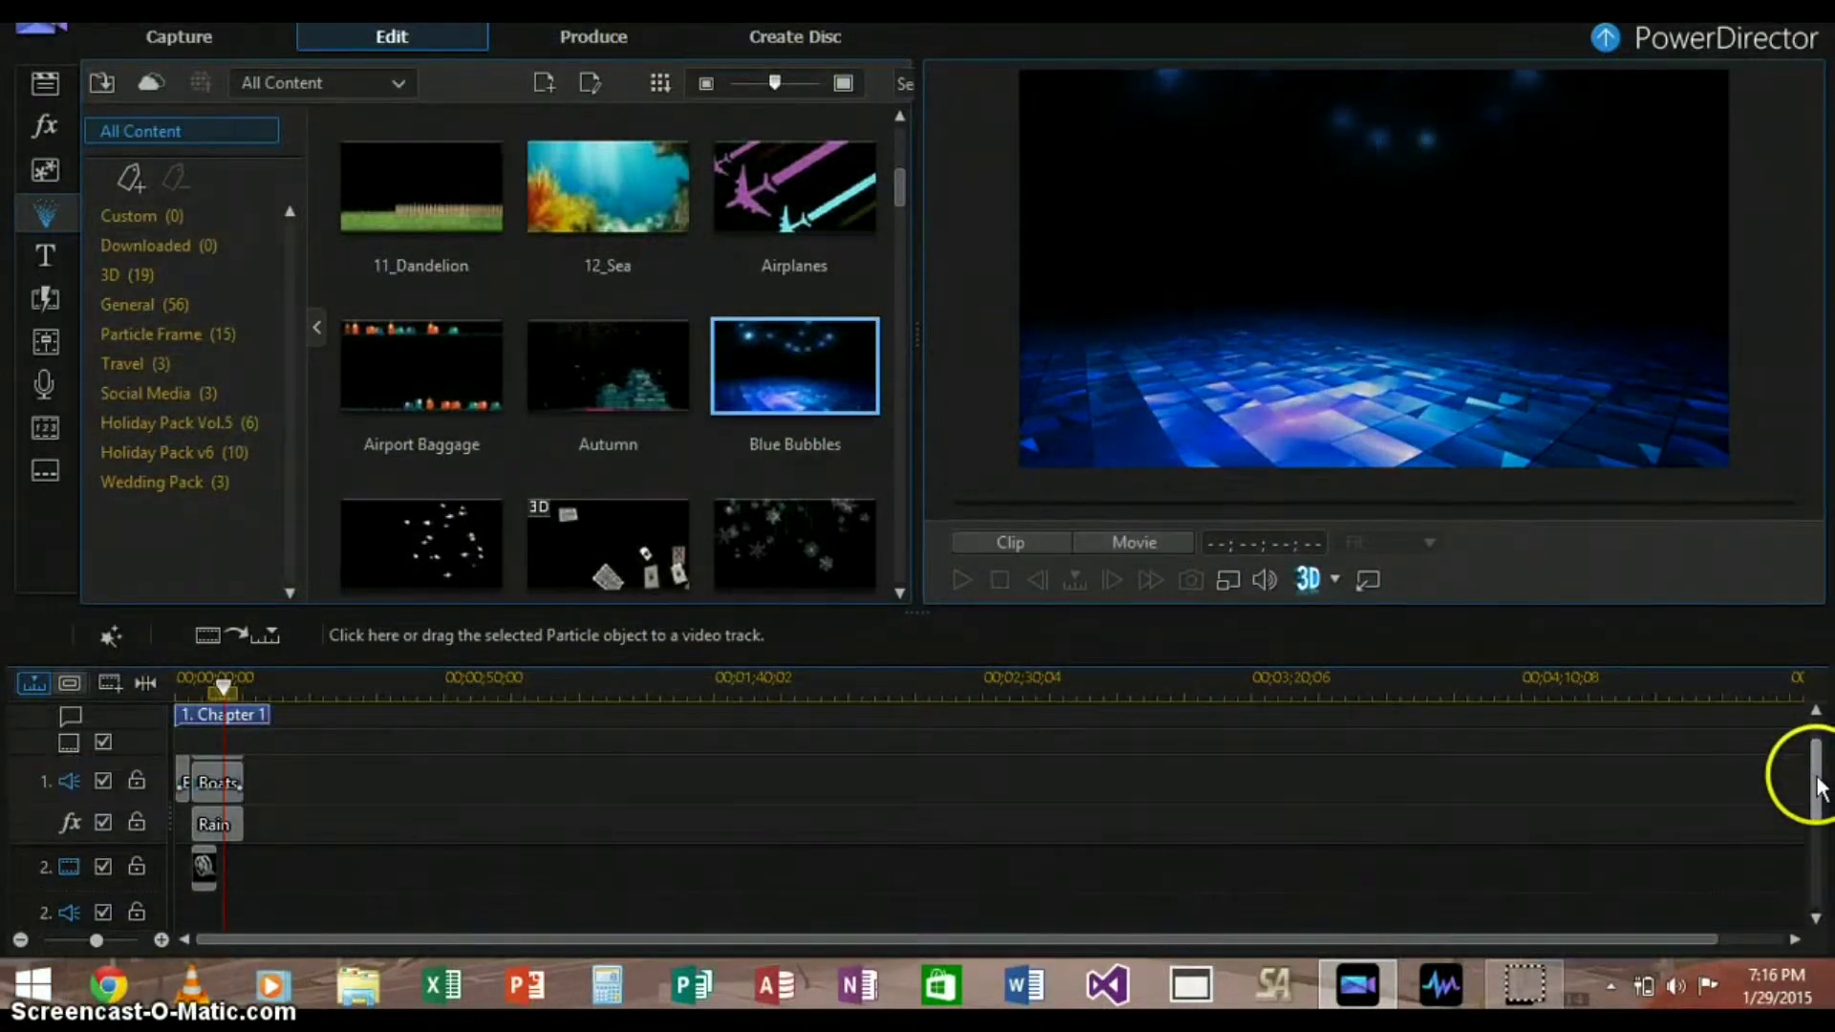
Position Blue Bubbles right after the Film Strip on track 2 and play to check it
click(205, 868)
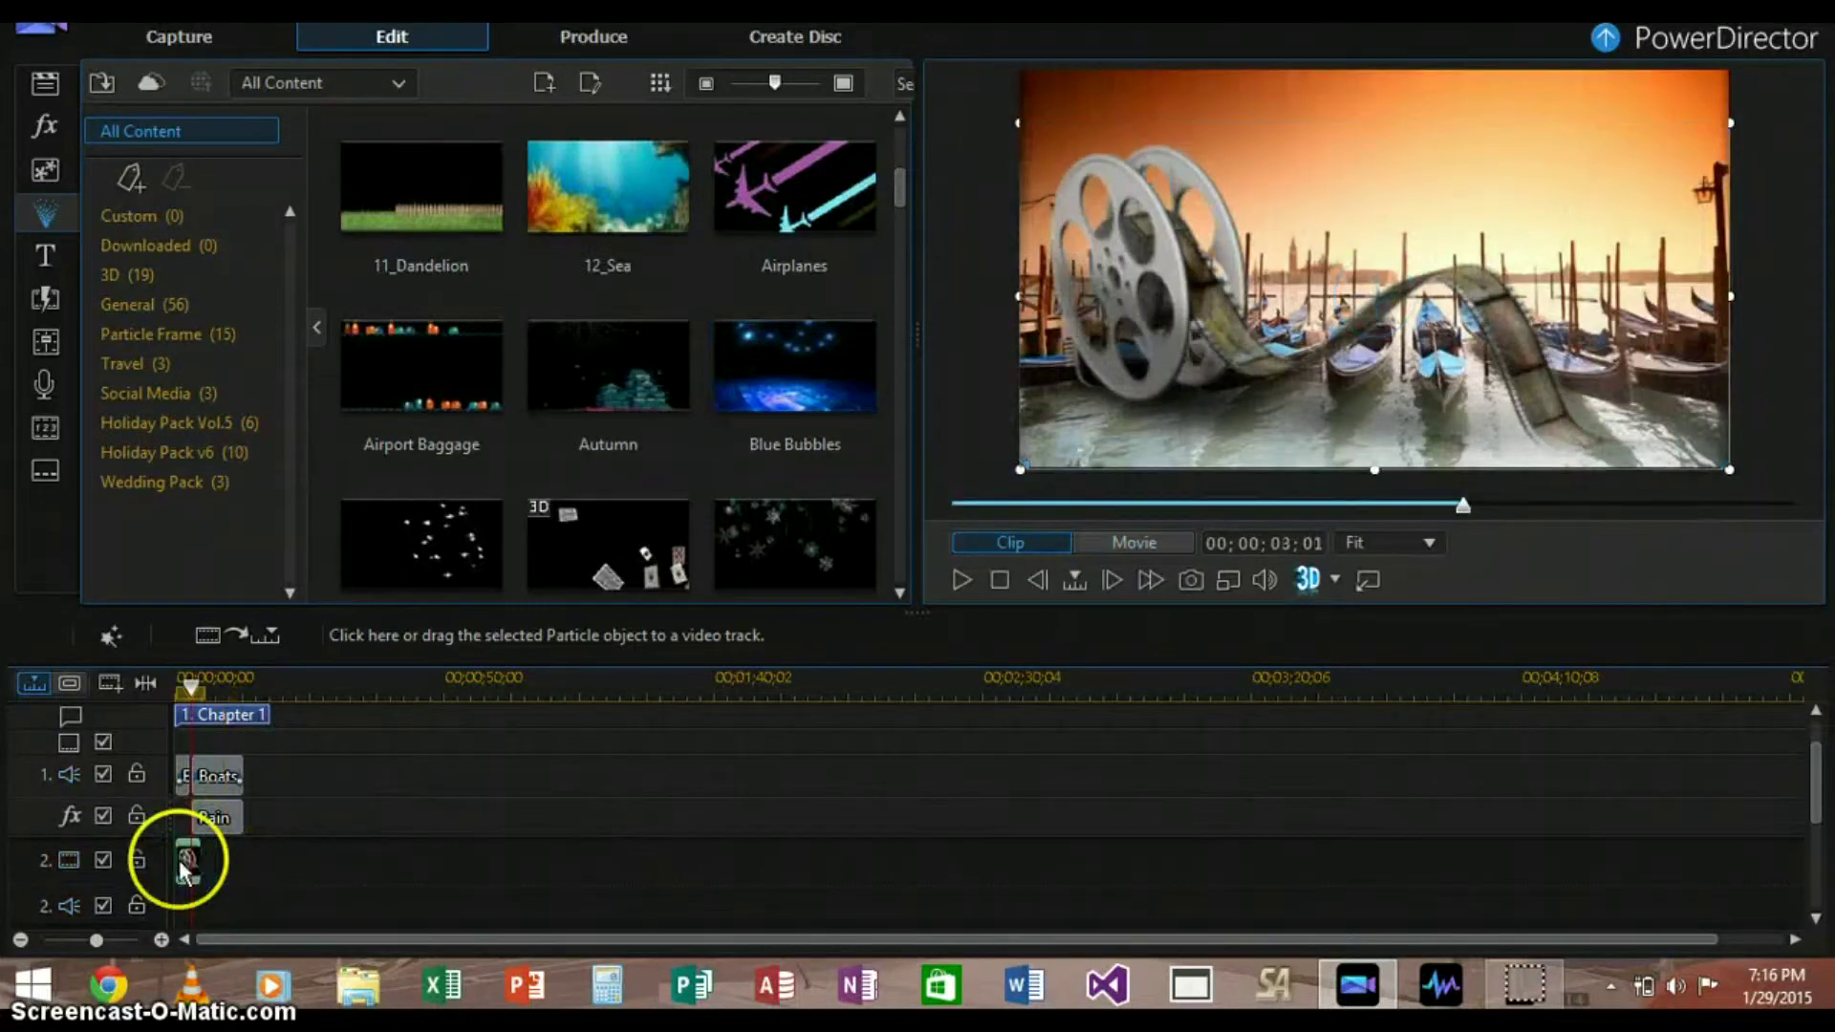
click(766, 376)
drag(770, 392, 299, 819)
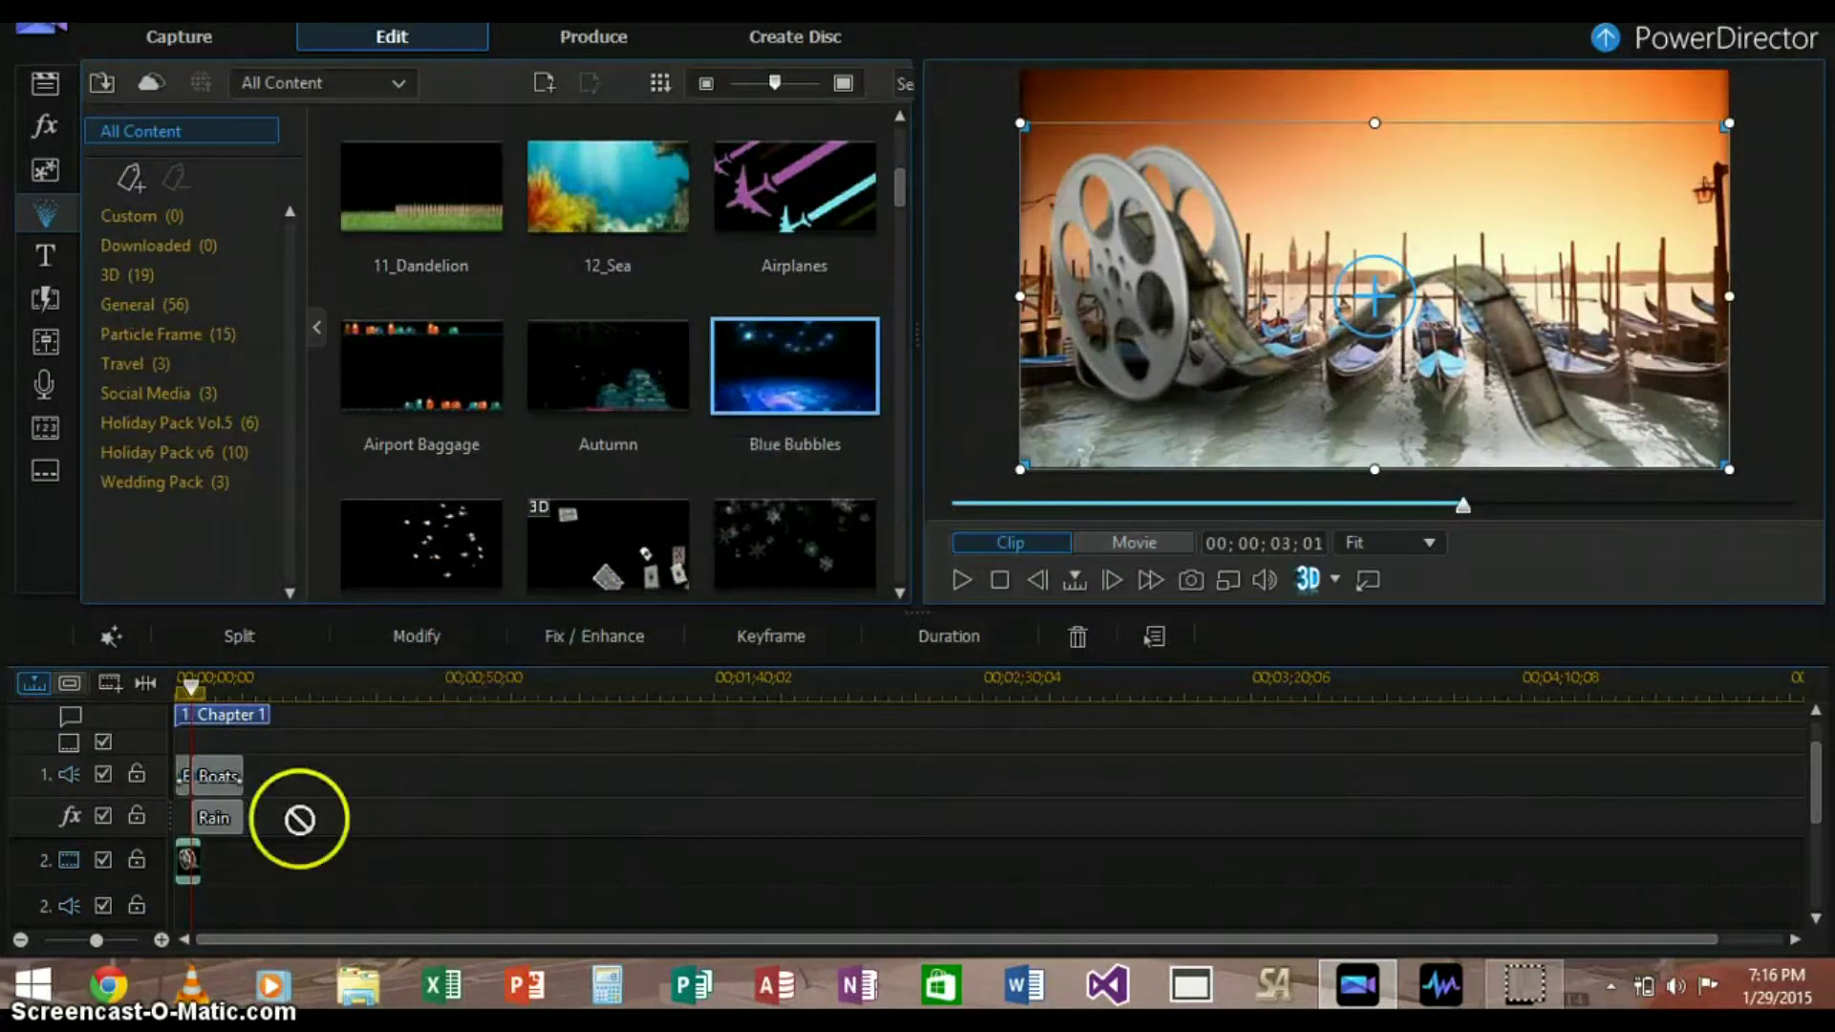
drag(203, 887, 203, 887)
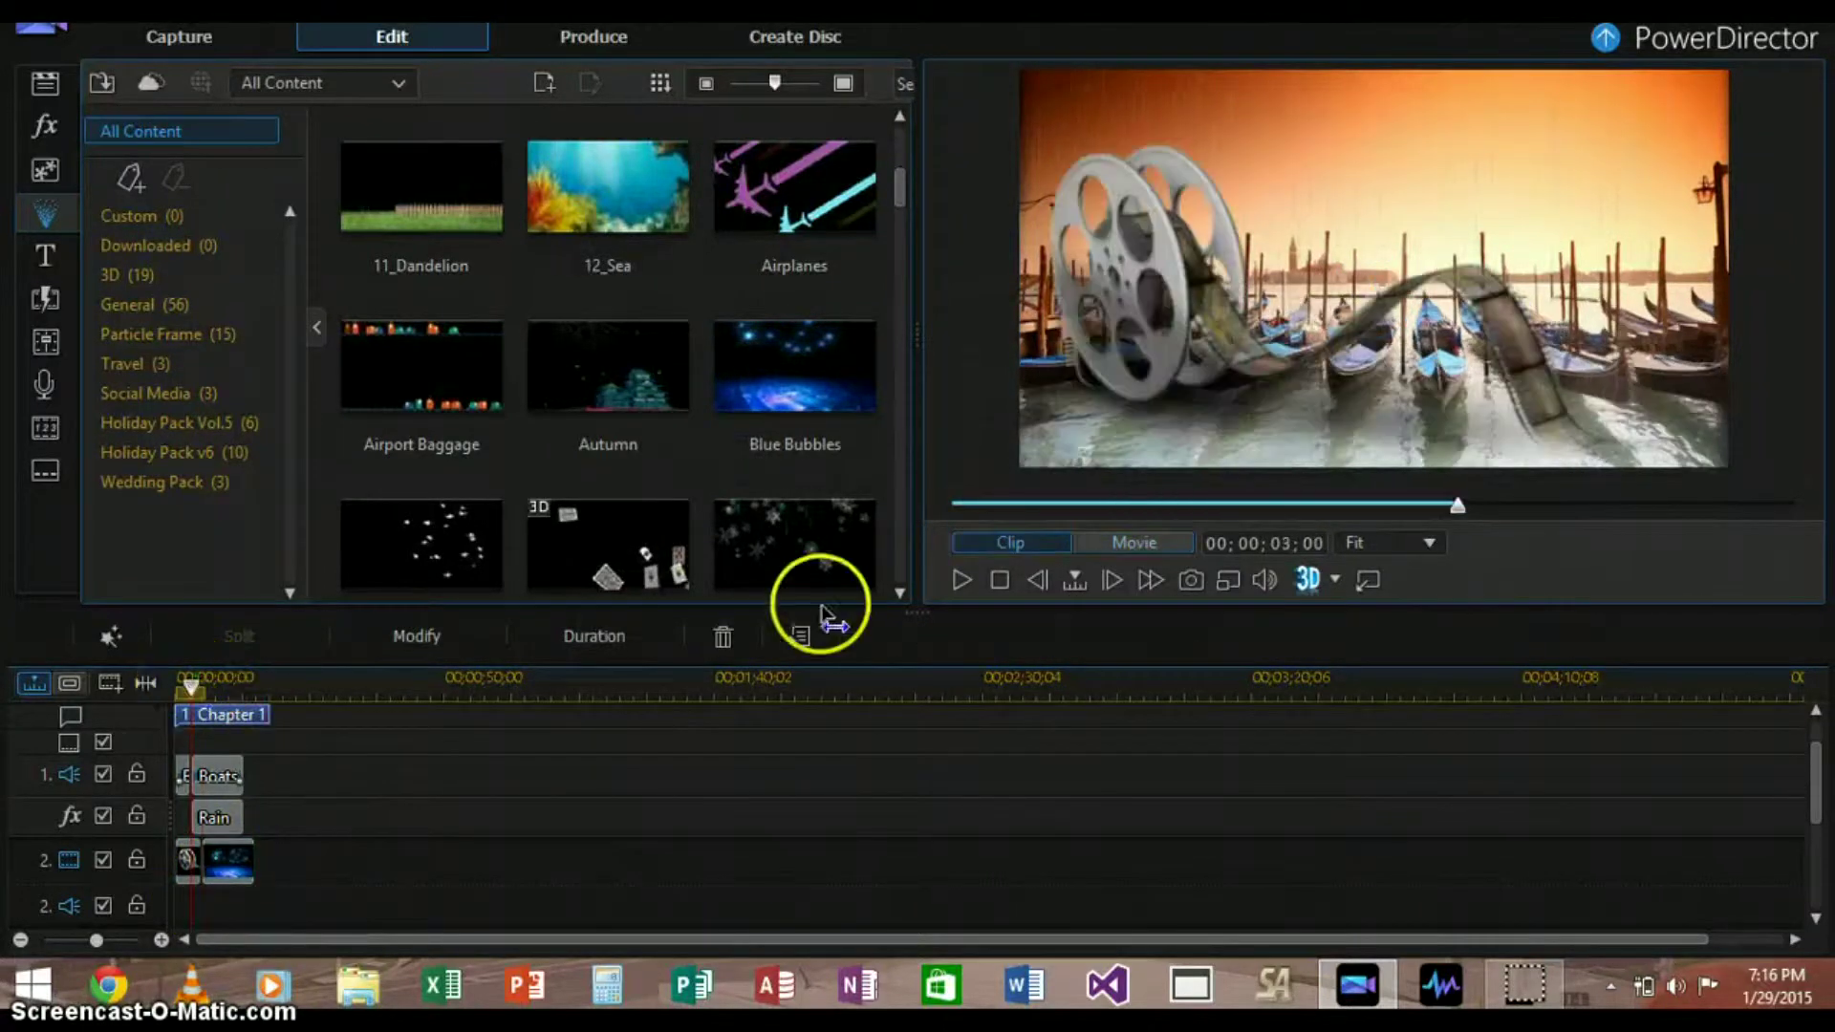
click(971, 572)
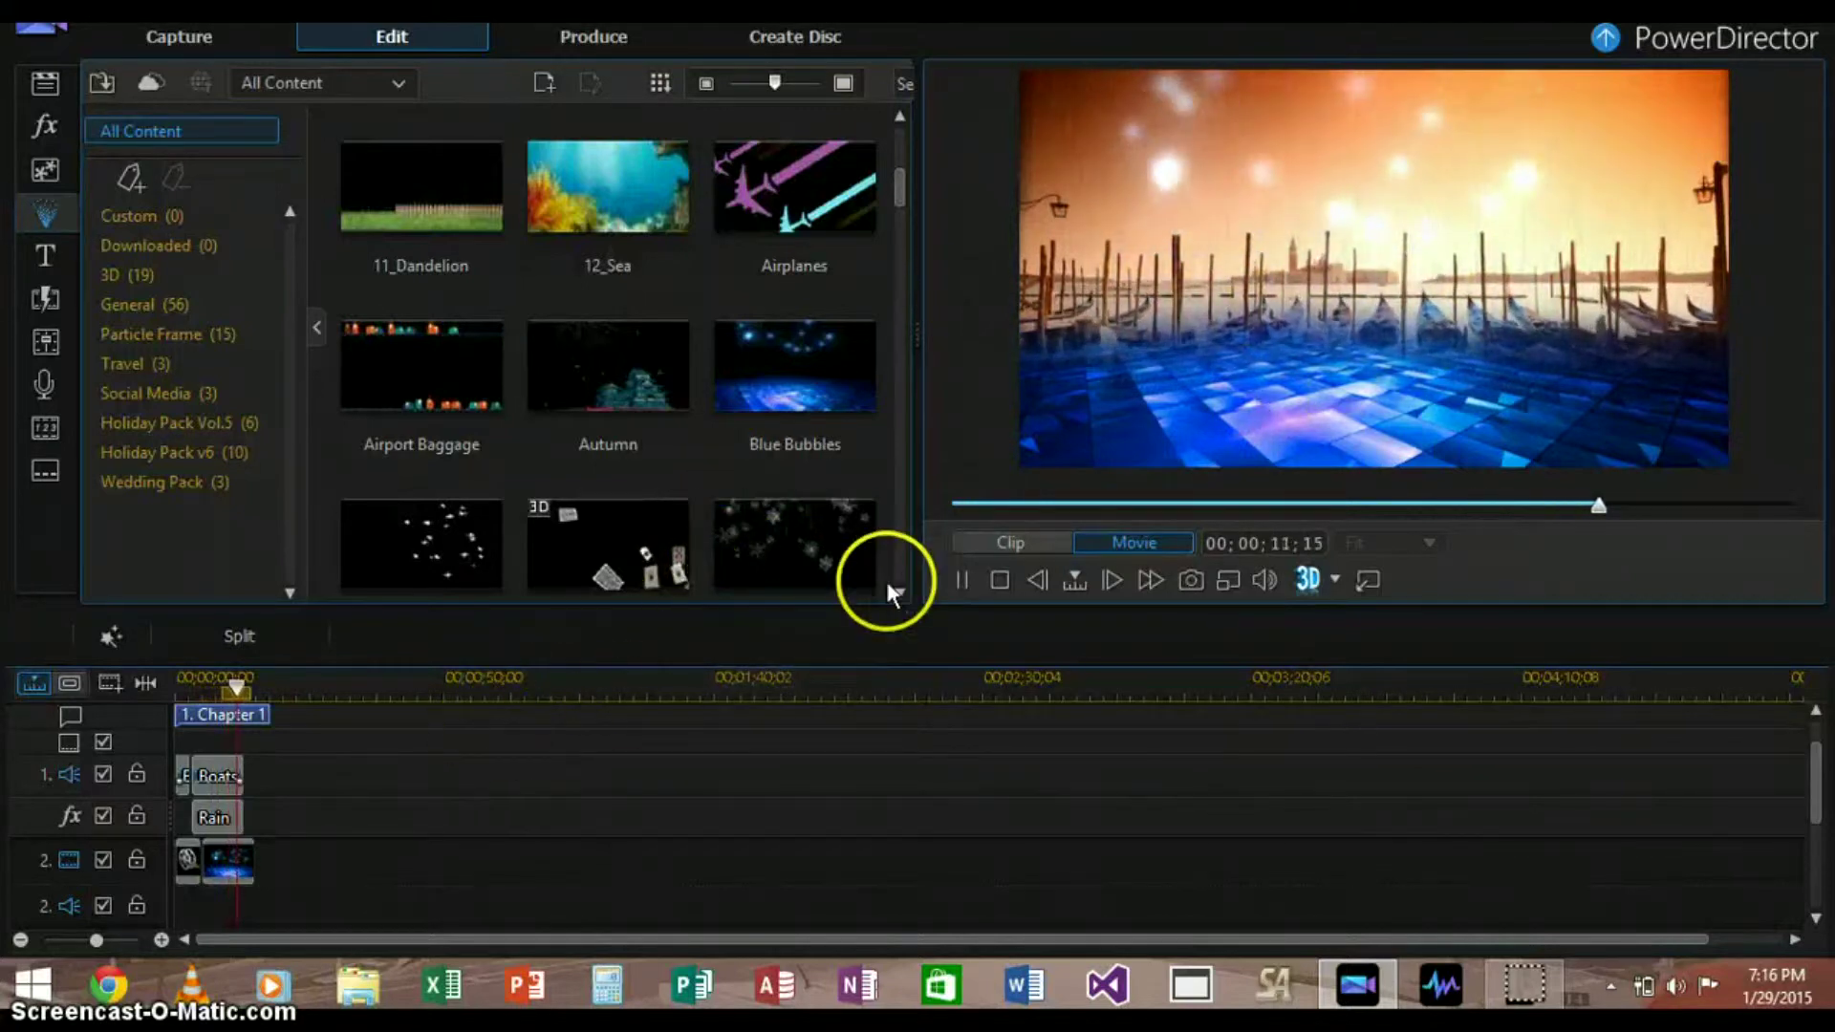
click(238, 857)
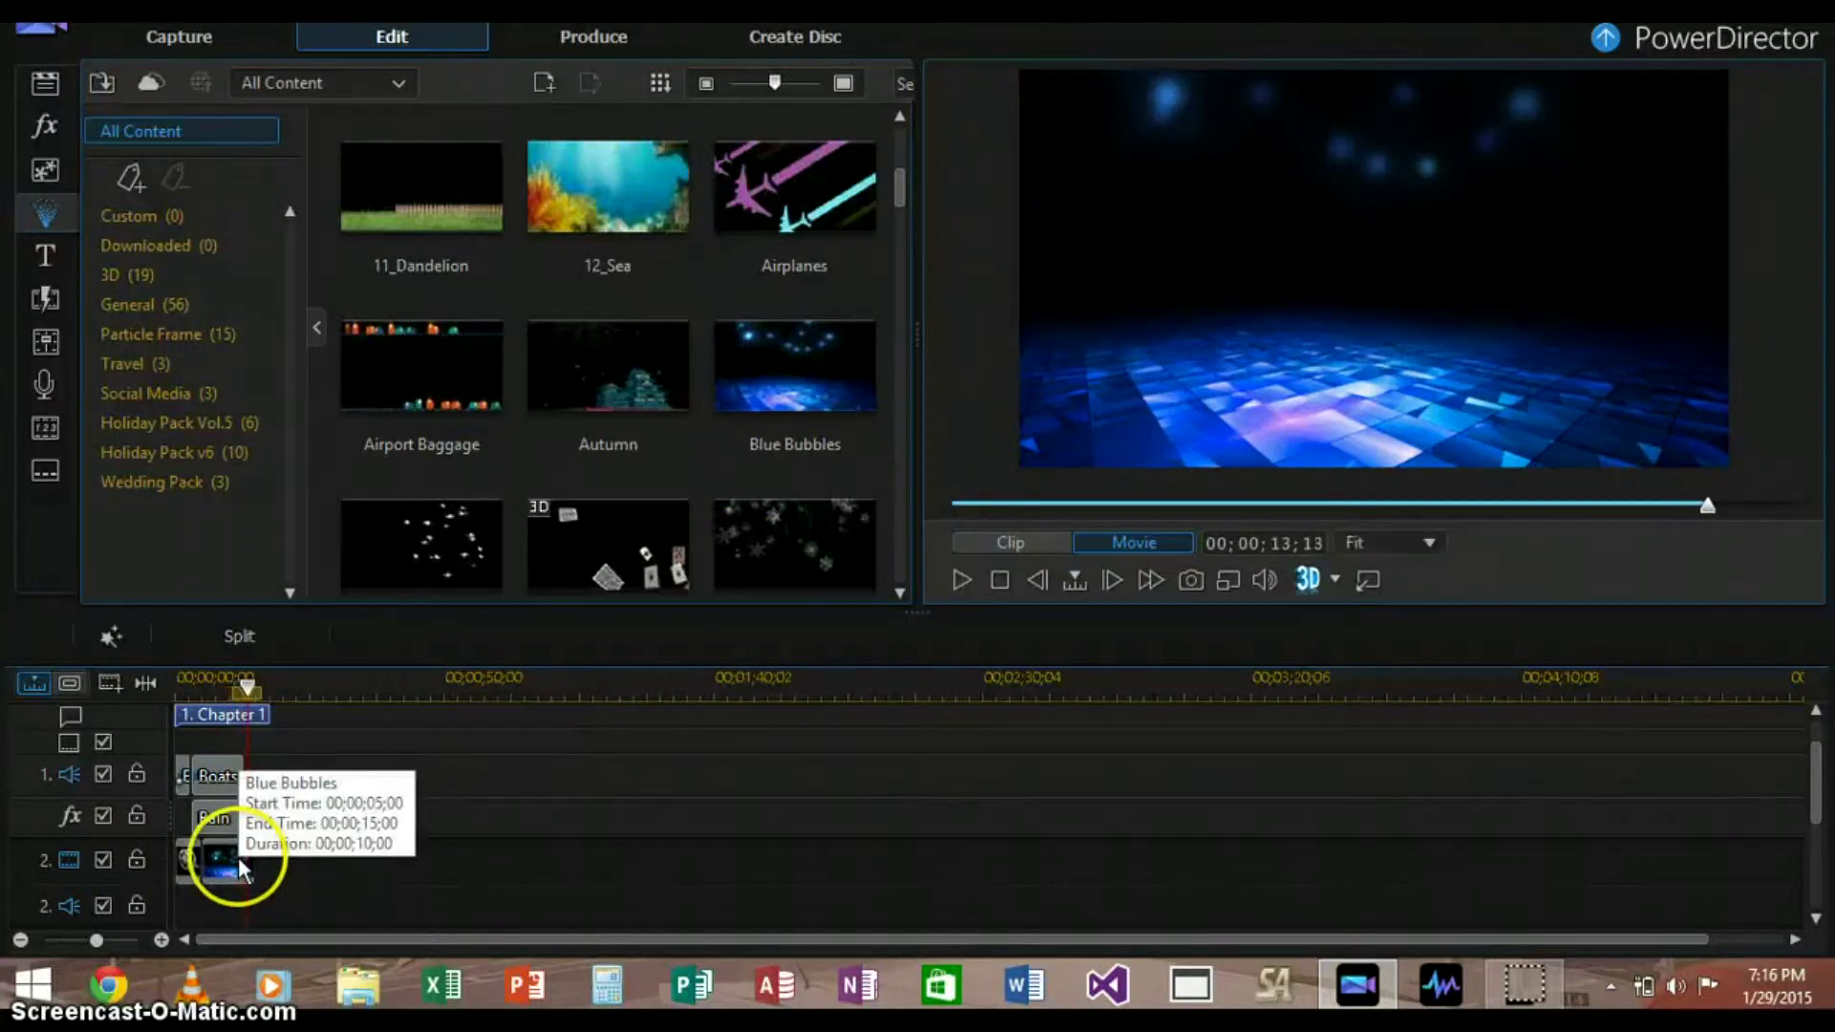
click(209, 872)
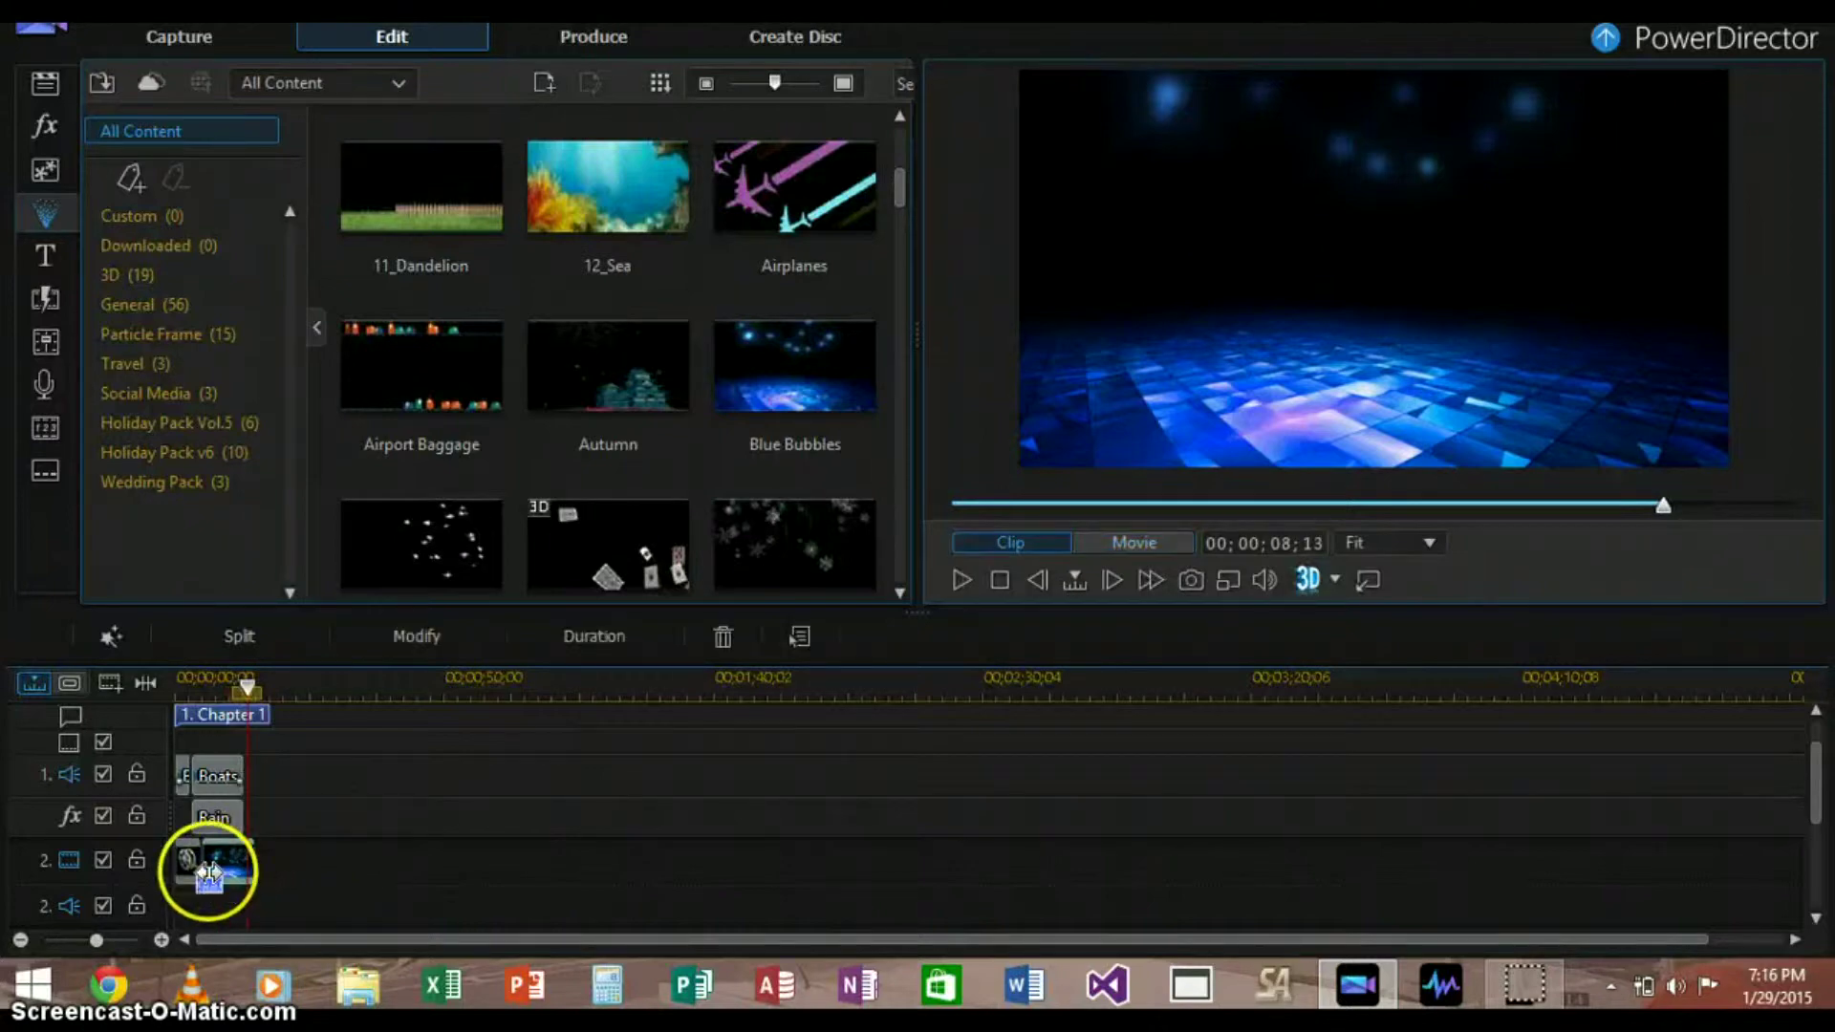
Replace Blue Bubbles with the Fantasy particle effect and replay the movie from the start
drag(904, 189, 902, 268)
drag(766, 311, 309, 853)
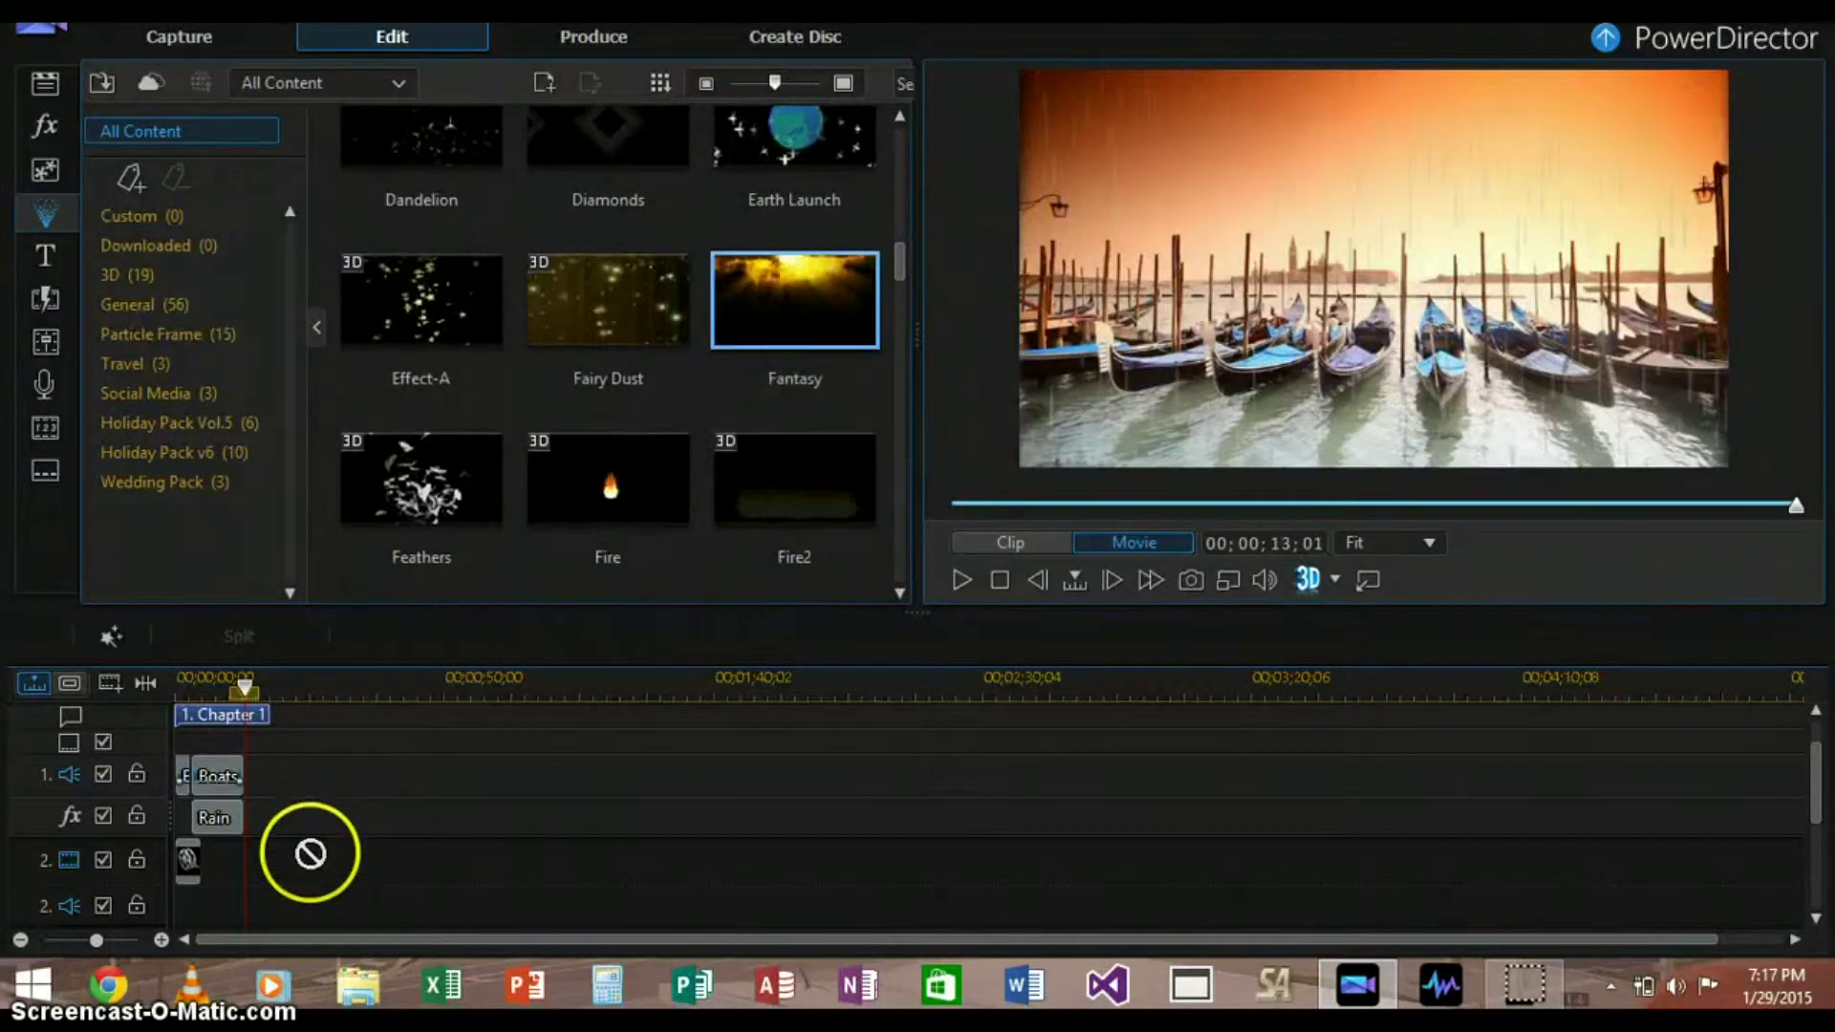
click(202, 881)
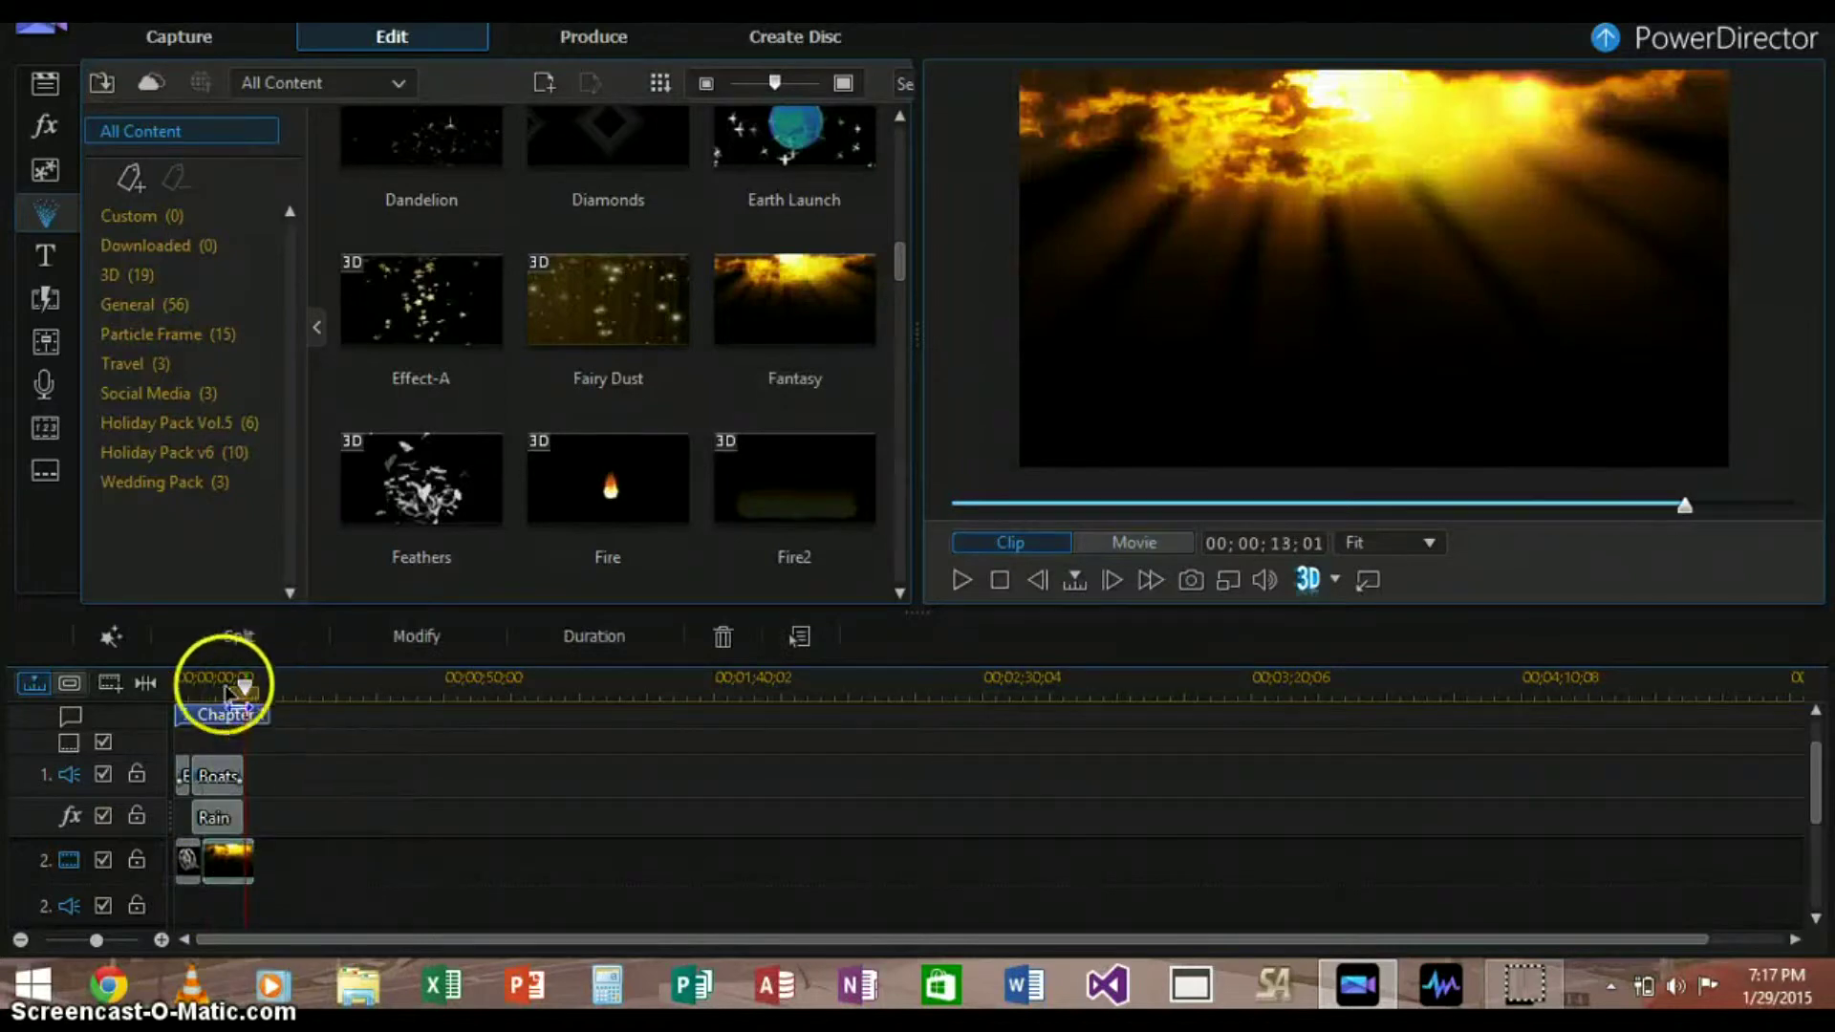
click(204, 689)
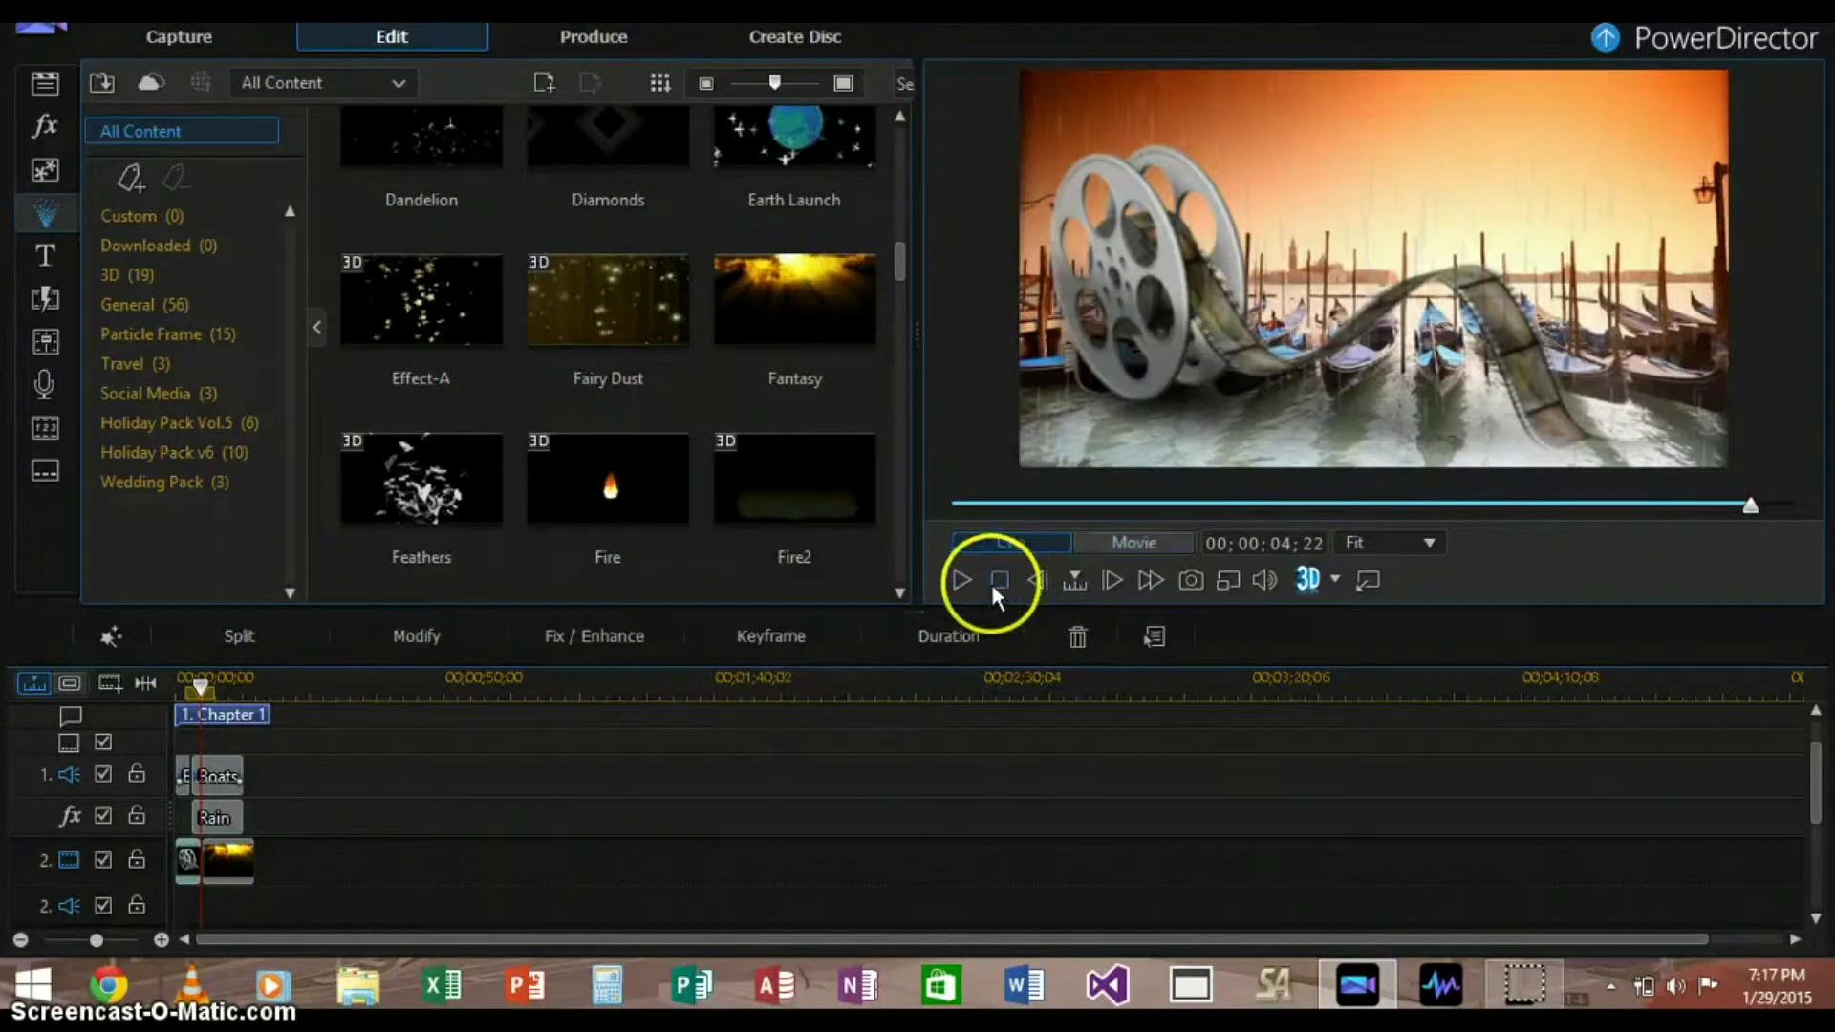
click(963, 584)
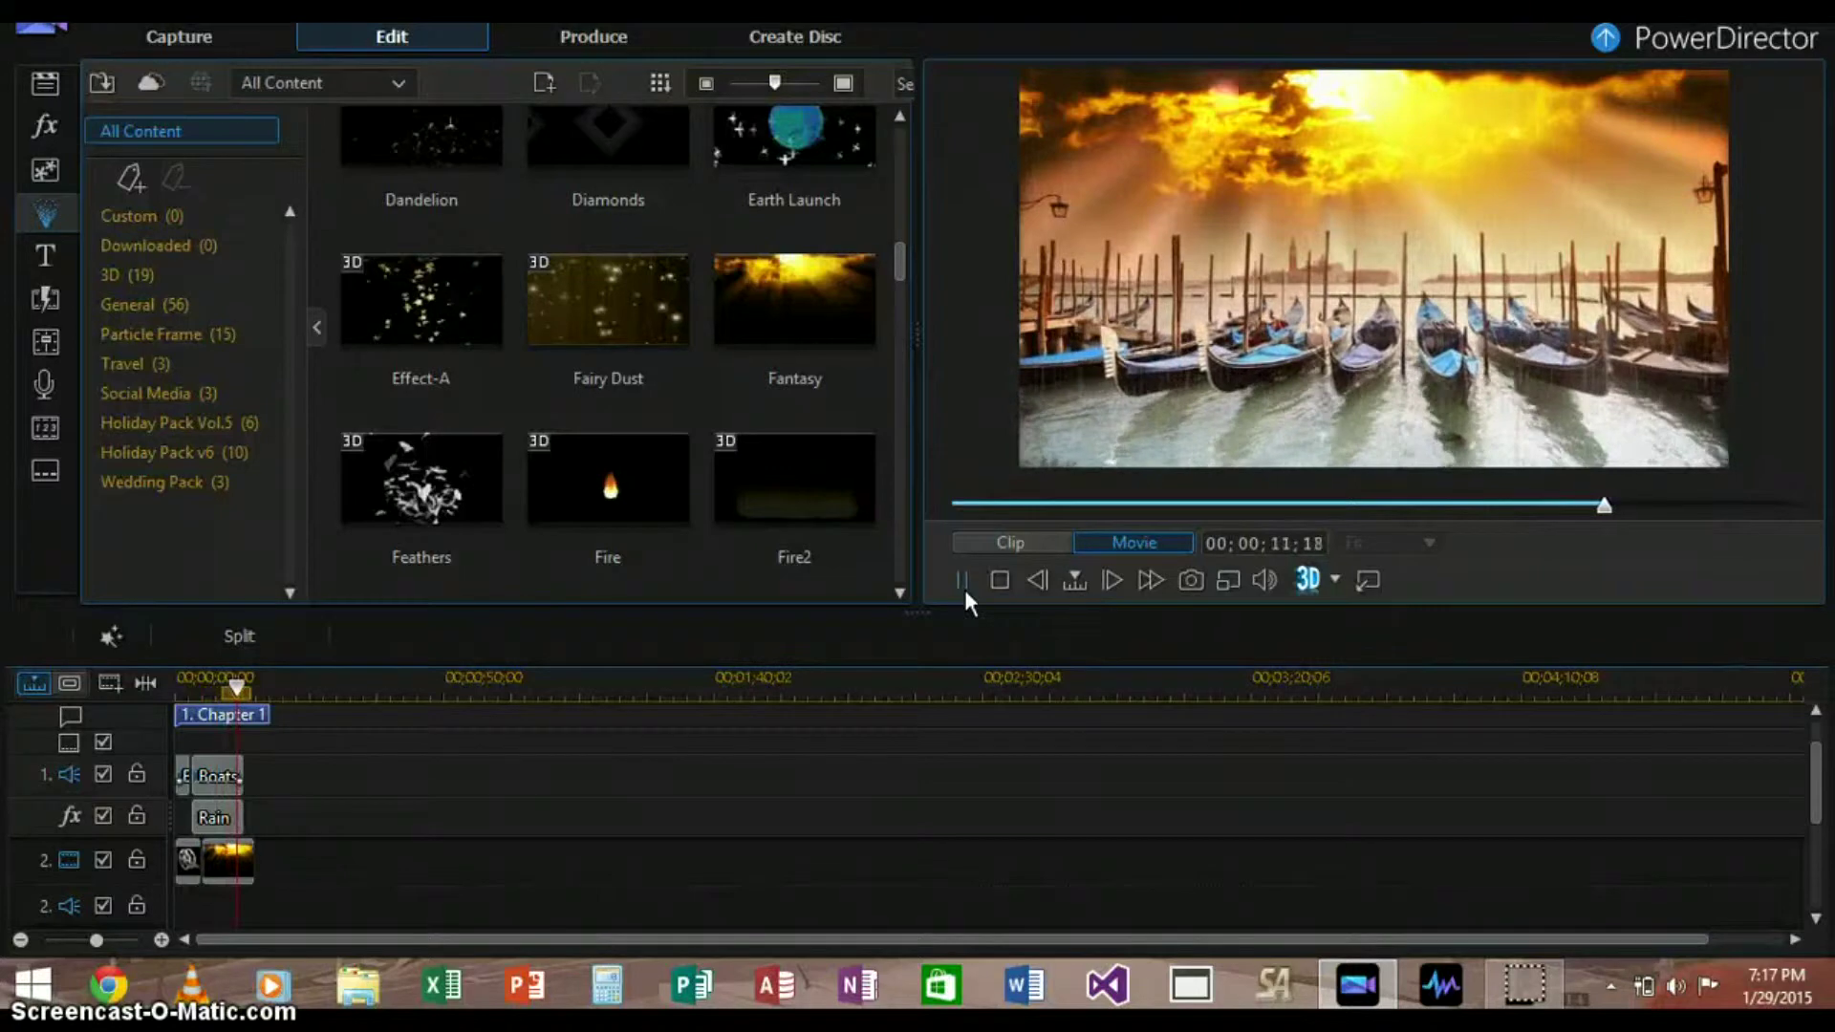
click(608, 478)
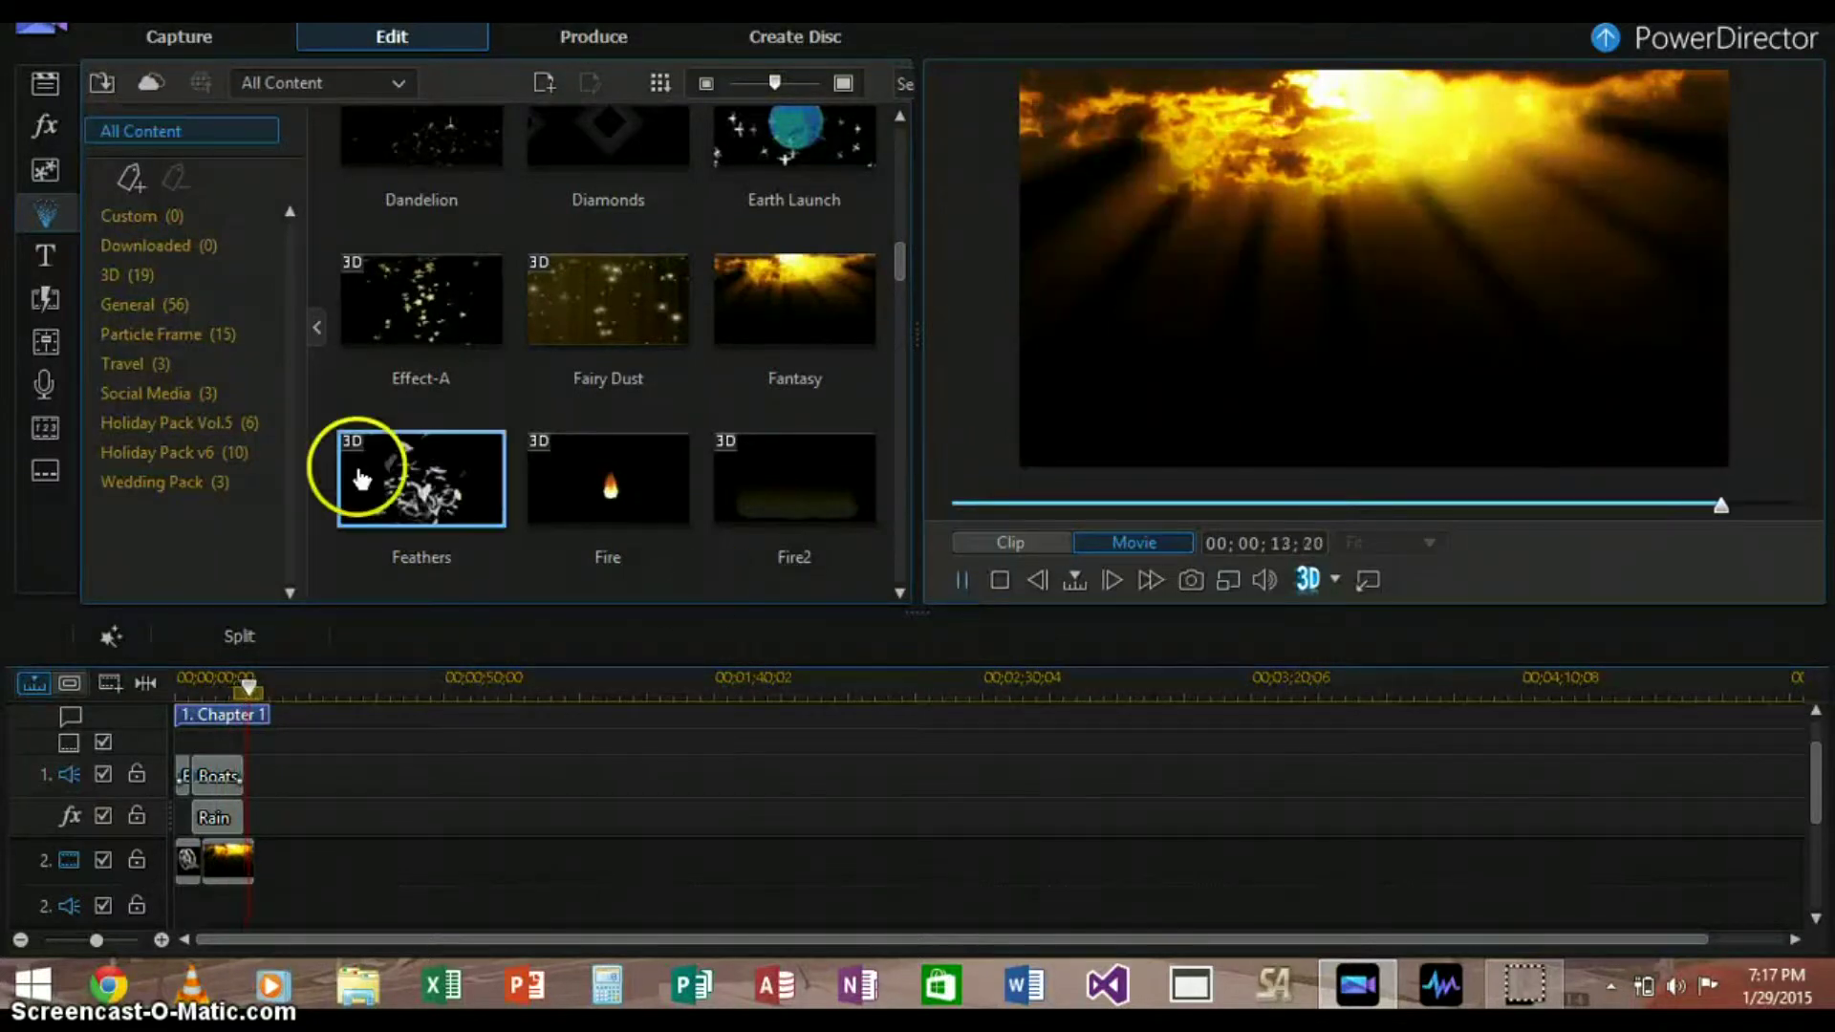
click(42, 272)
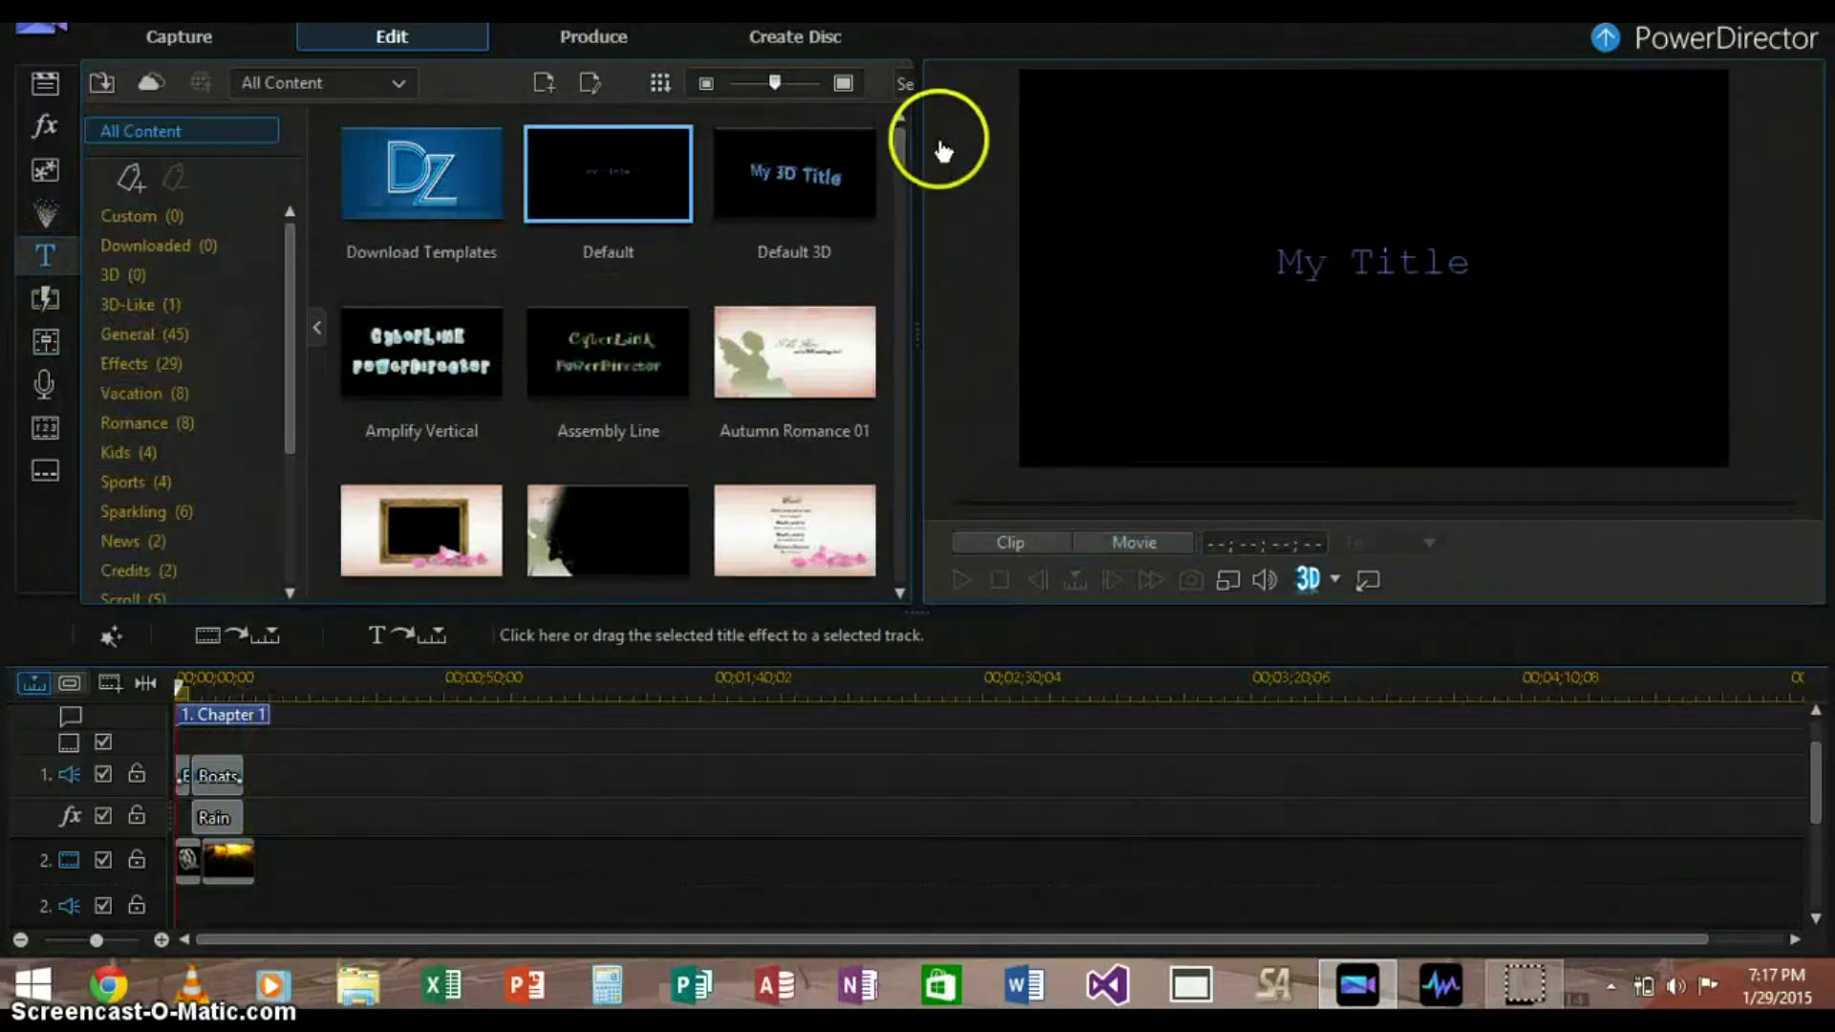
Drop the News 1 title onto track 3 at the timeline start and select it
drag(903, 157, 930, 381)
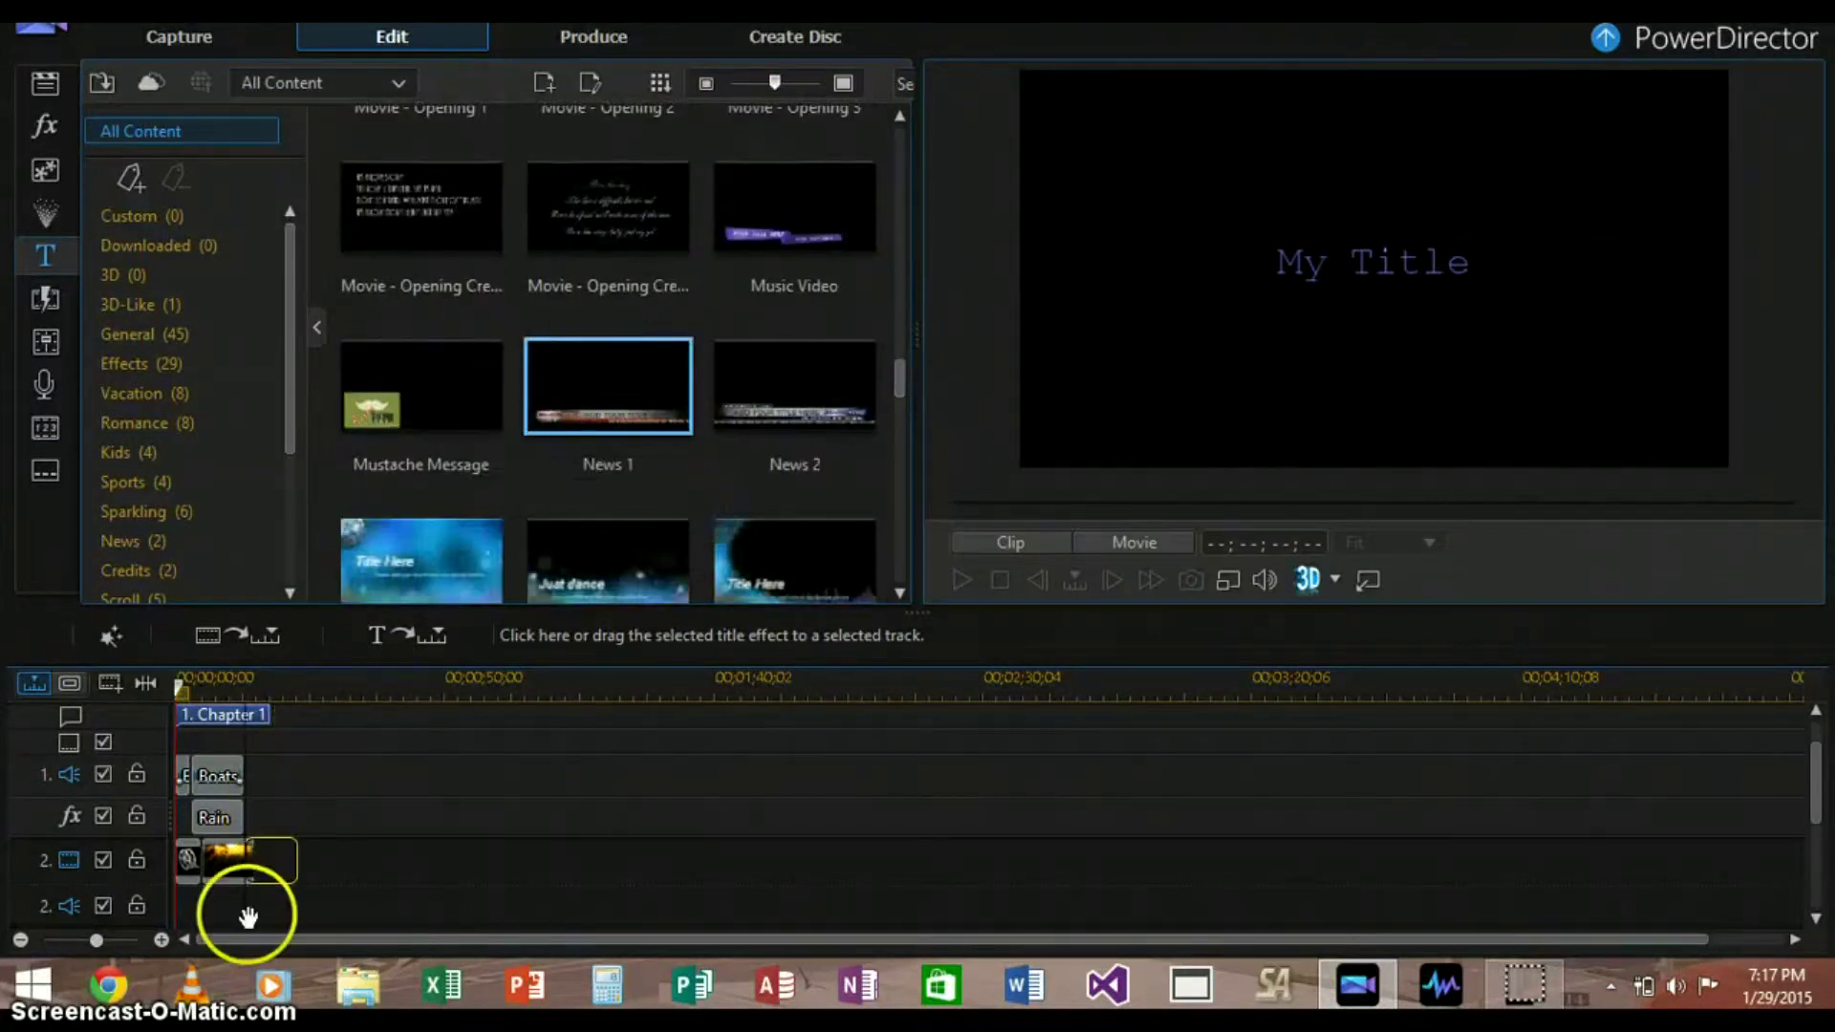
mouse_move(247, 917)
mouse_down()
mouse_move(239, 950)
mouse_move(227, 912)
mouse_up()
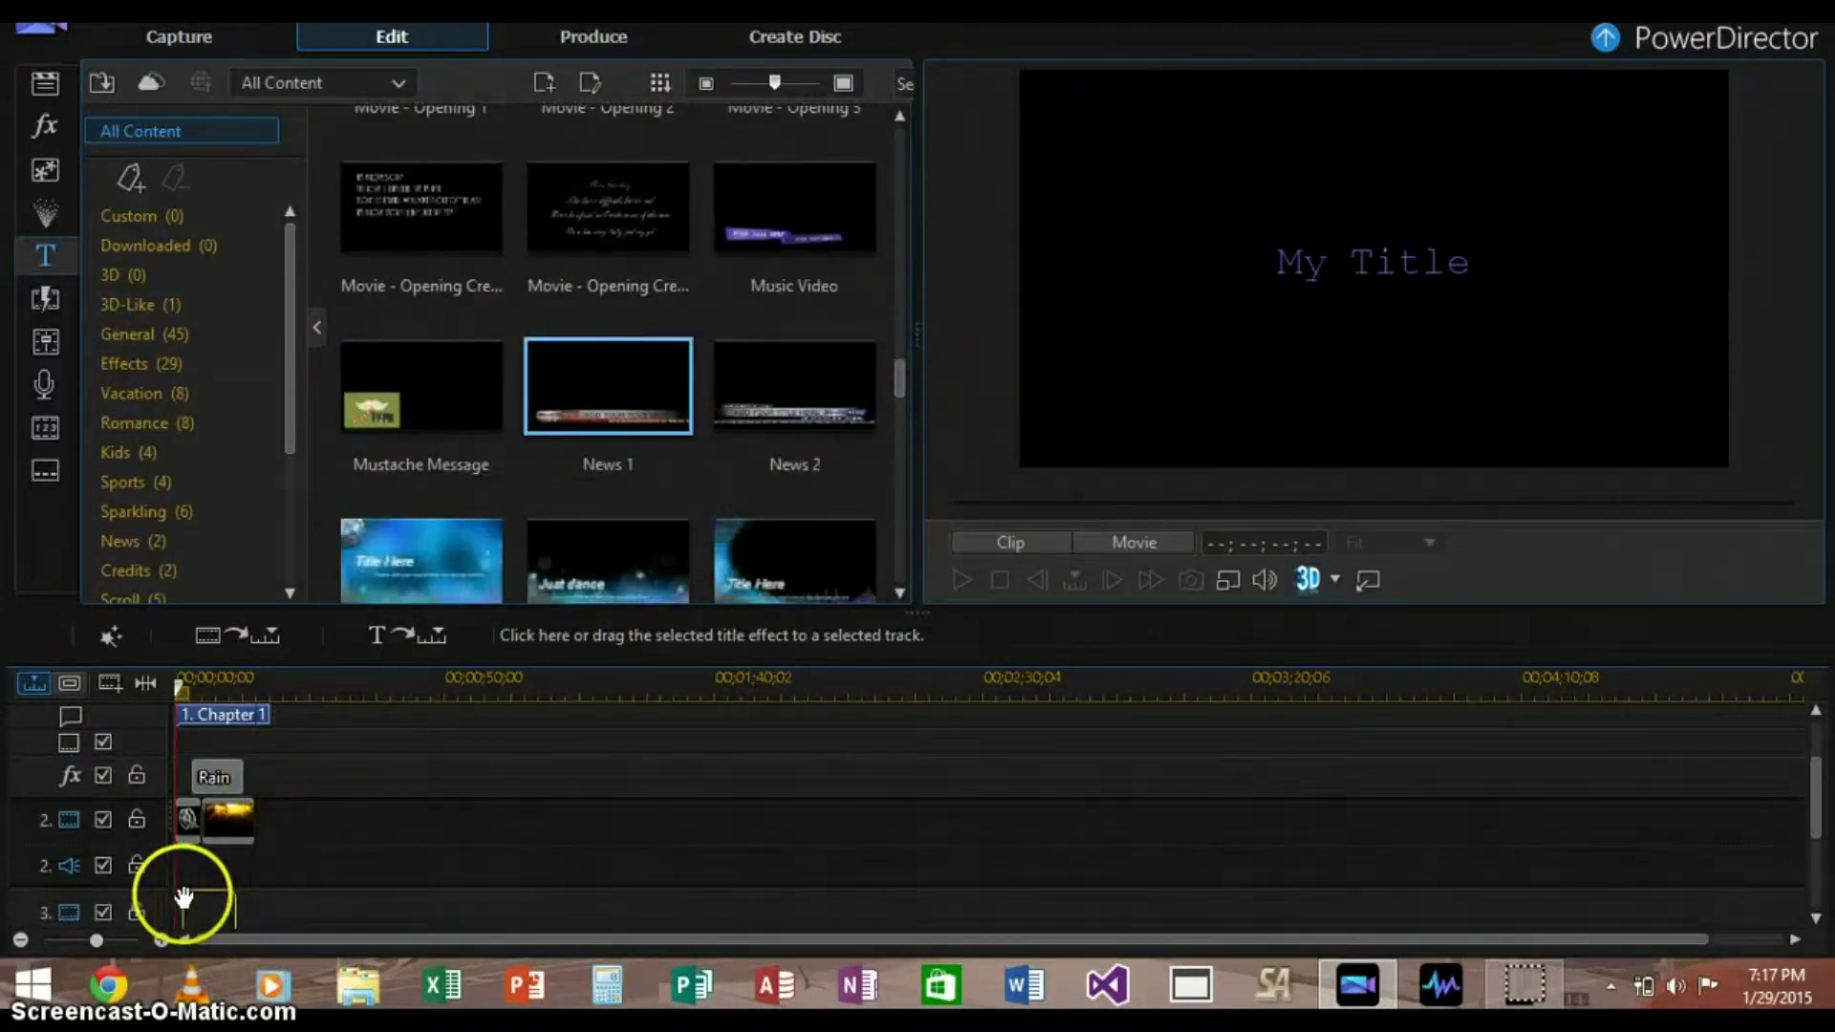
drag(210, 907, 215, 904)
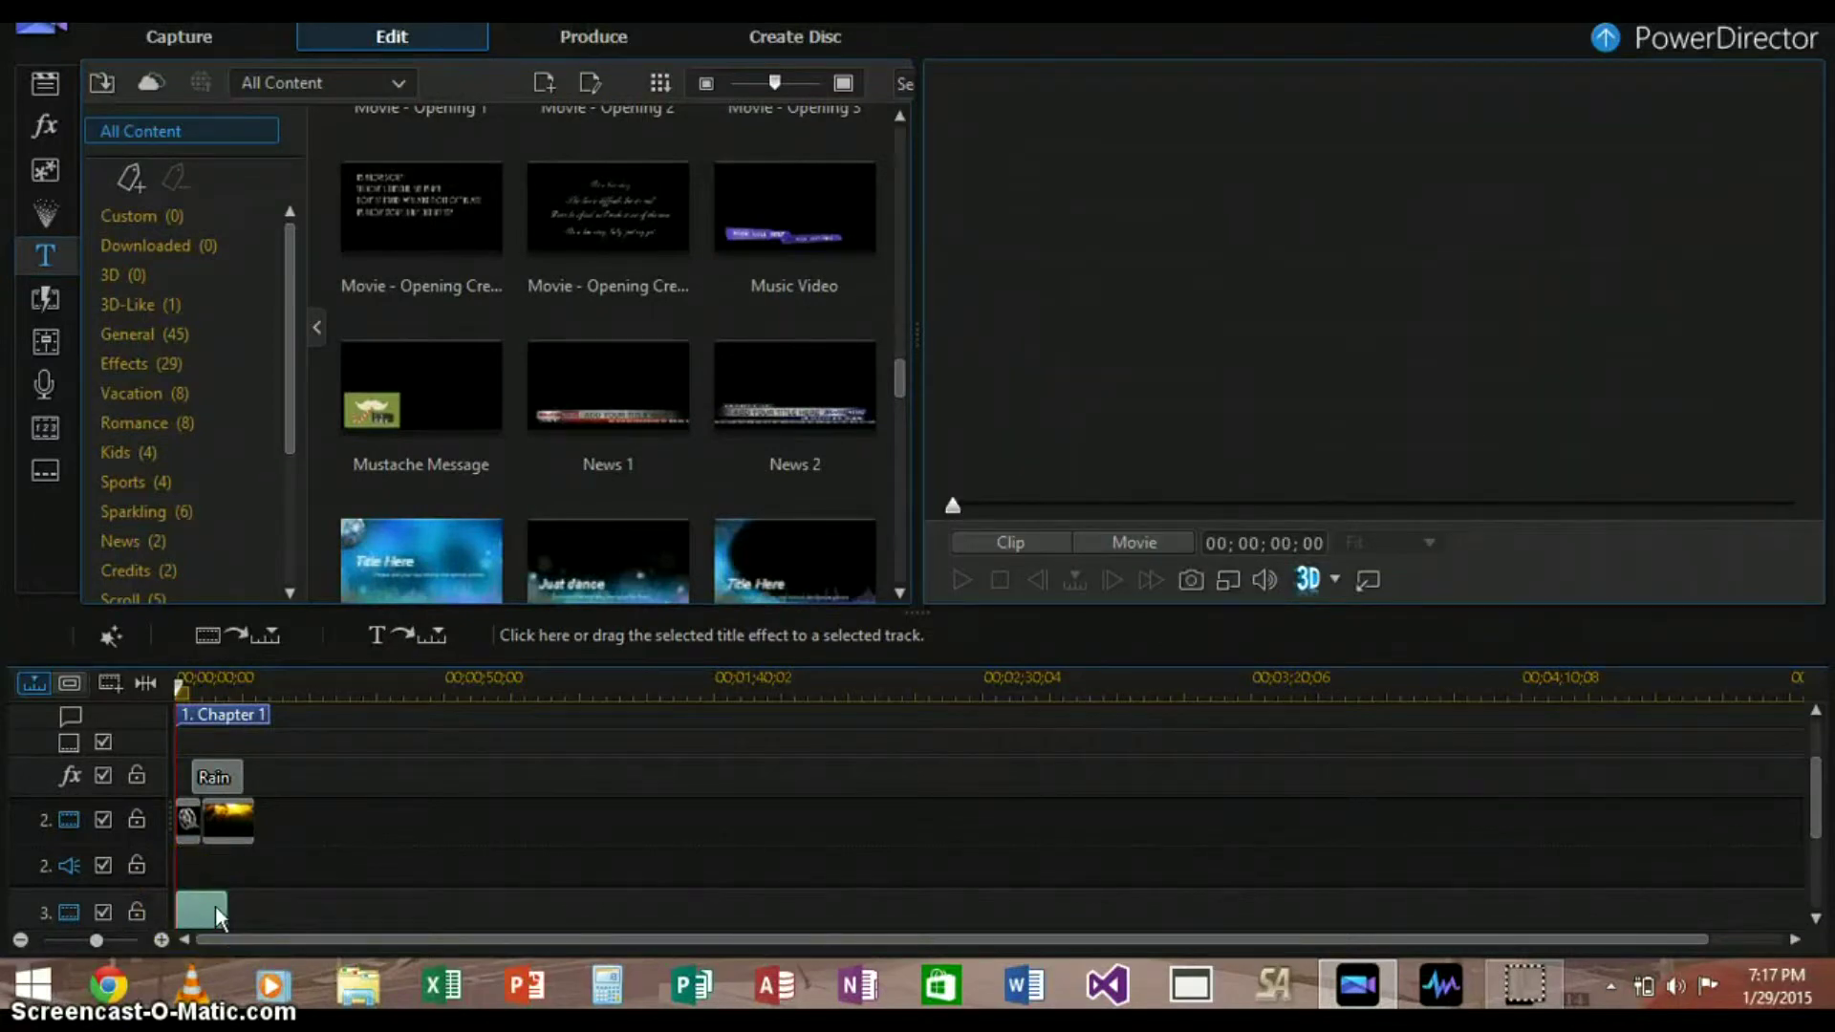
click(215, 904)
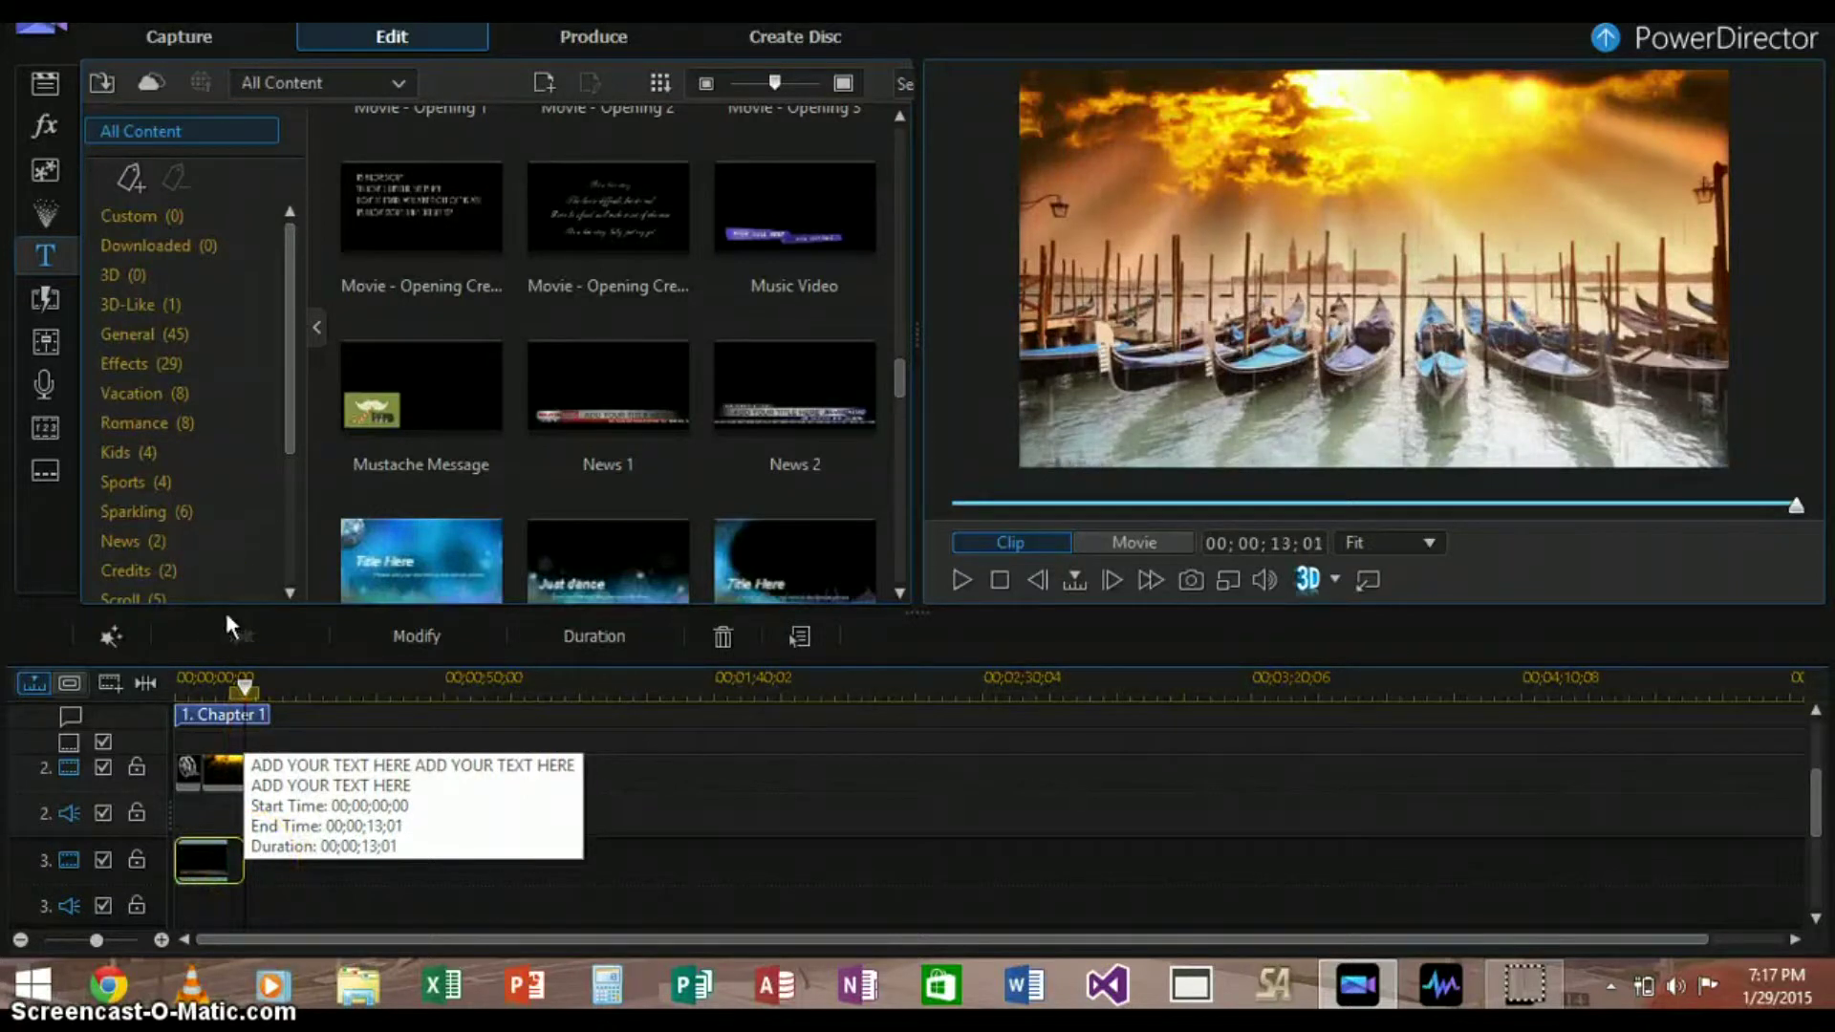
click(228, 872)
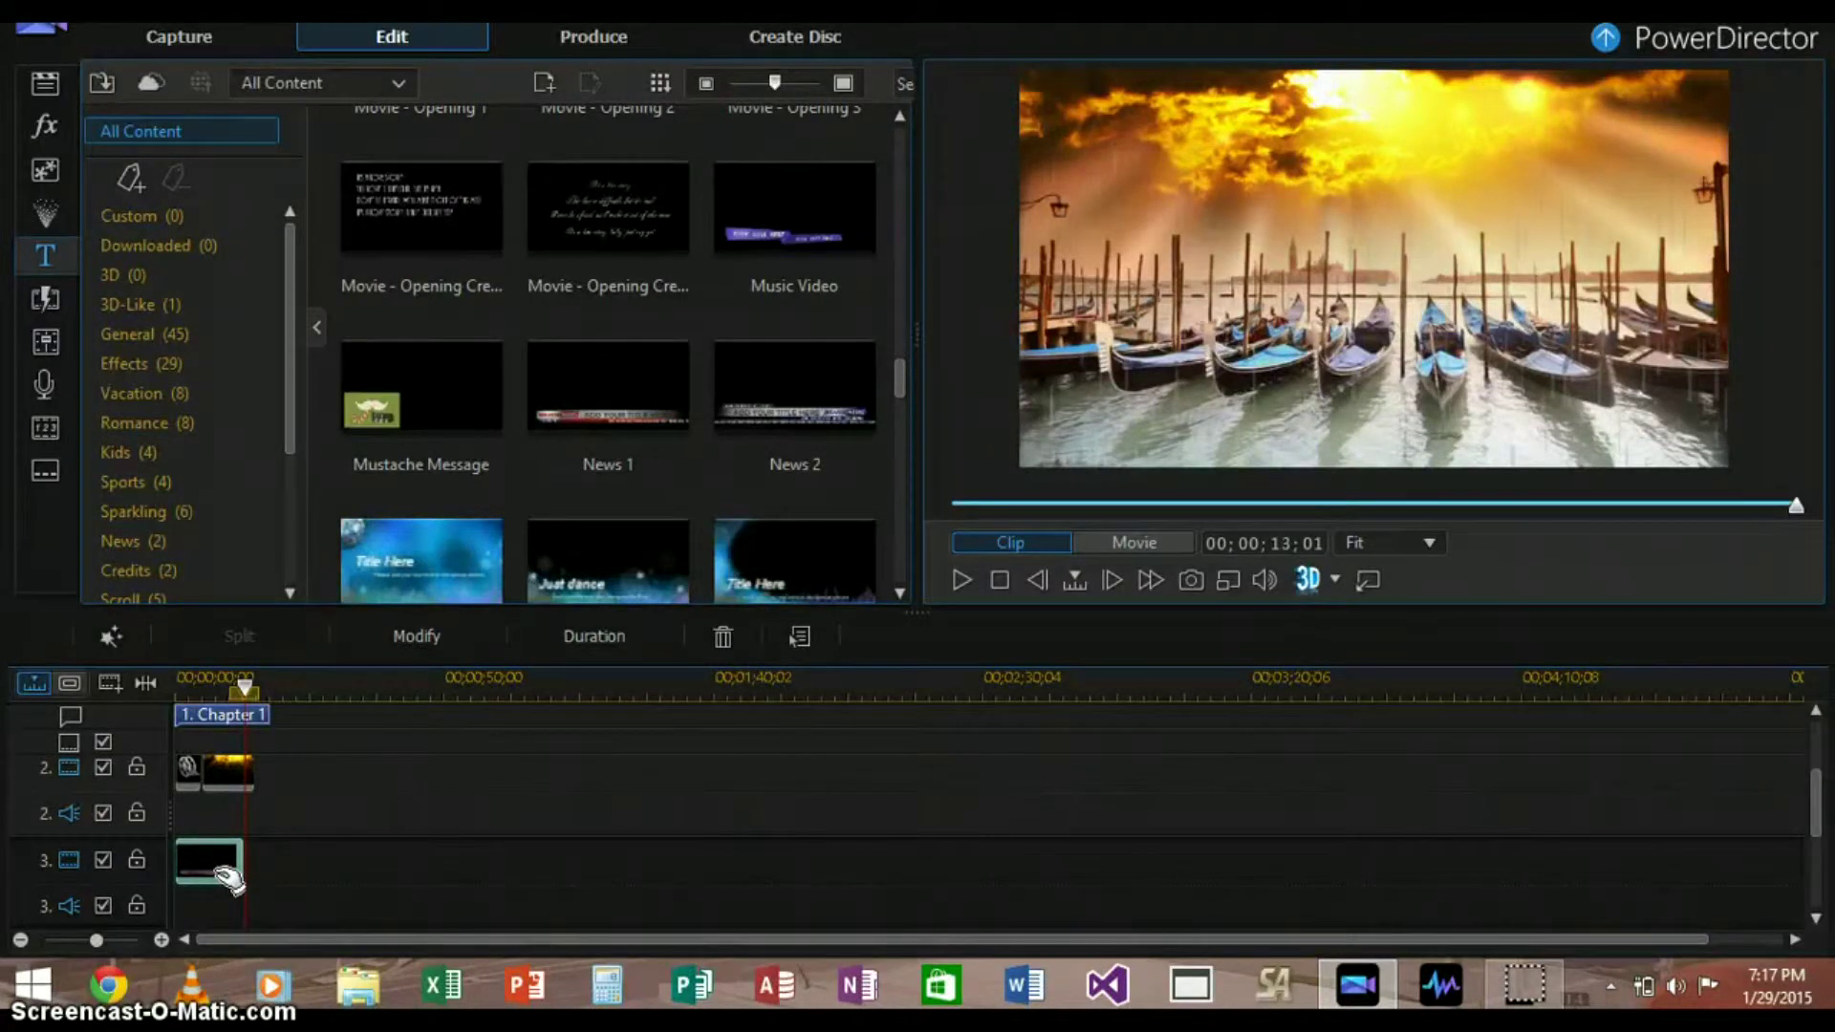
click(435, 639)
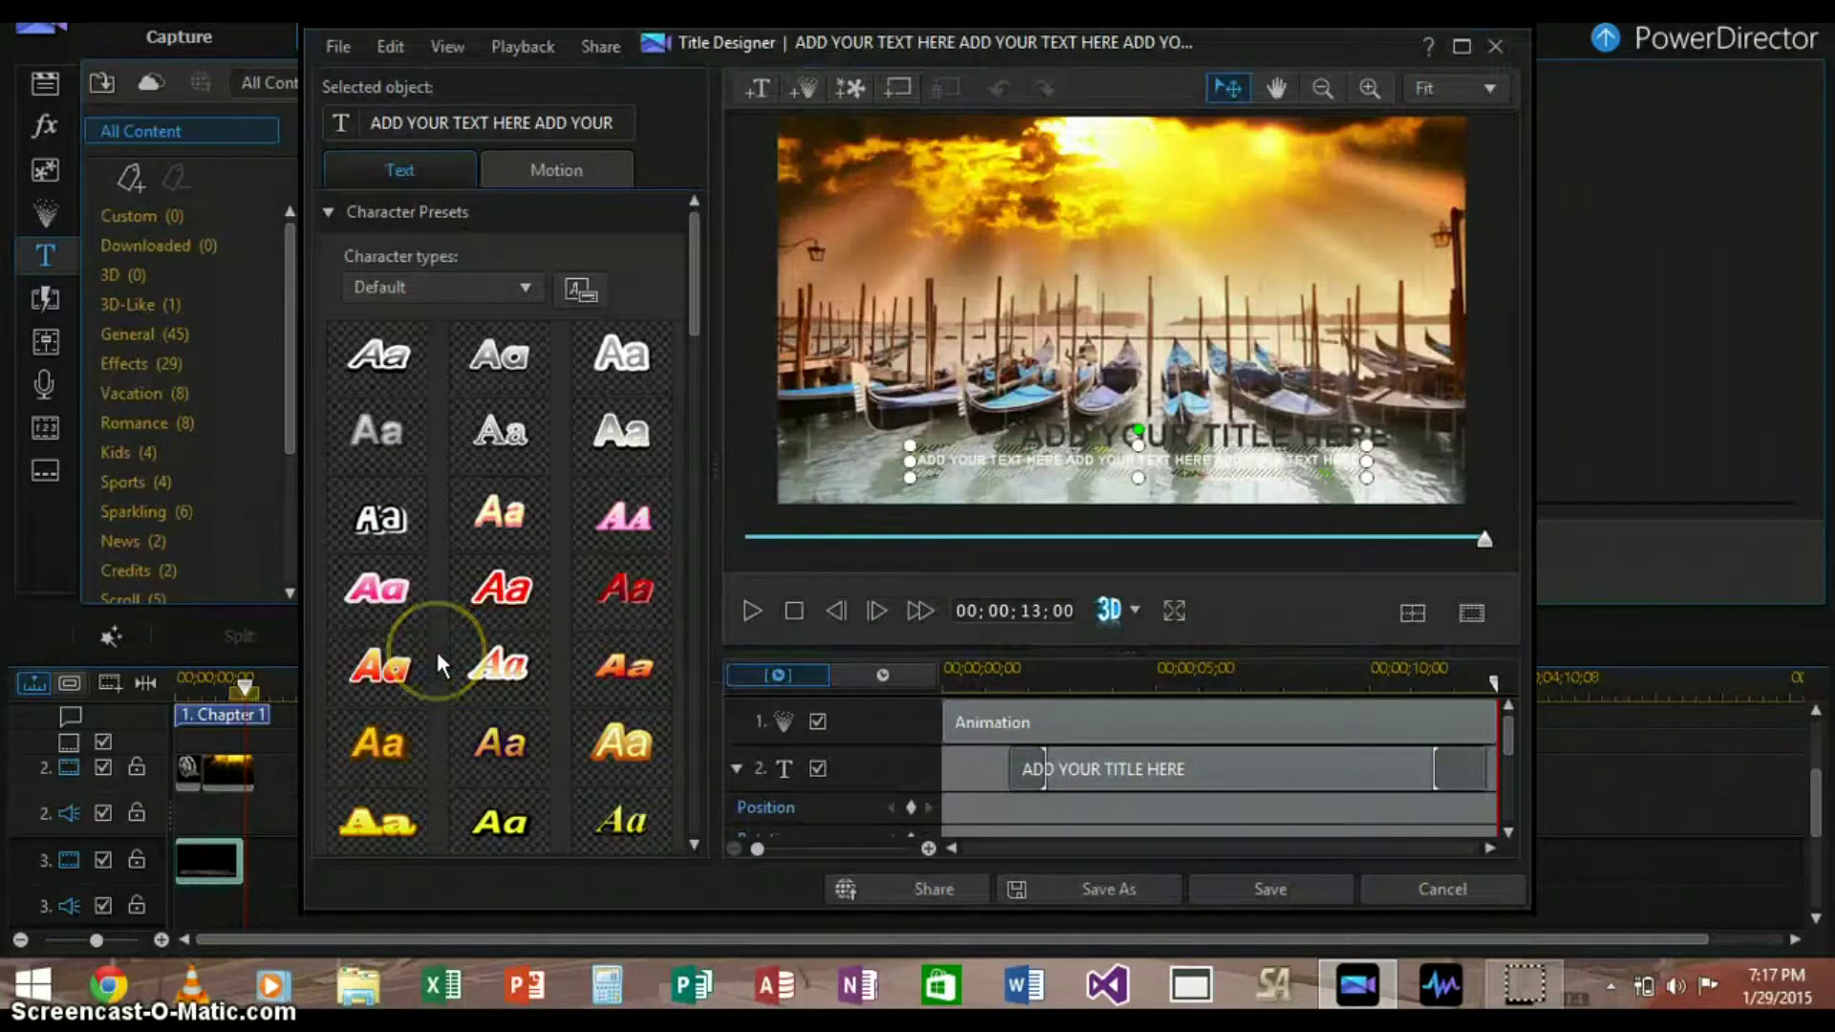
Replace the ADD YOUR TITLE HERE placeholder with 'Boats'
drag(434, 646, 1274, 447)
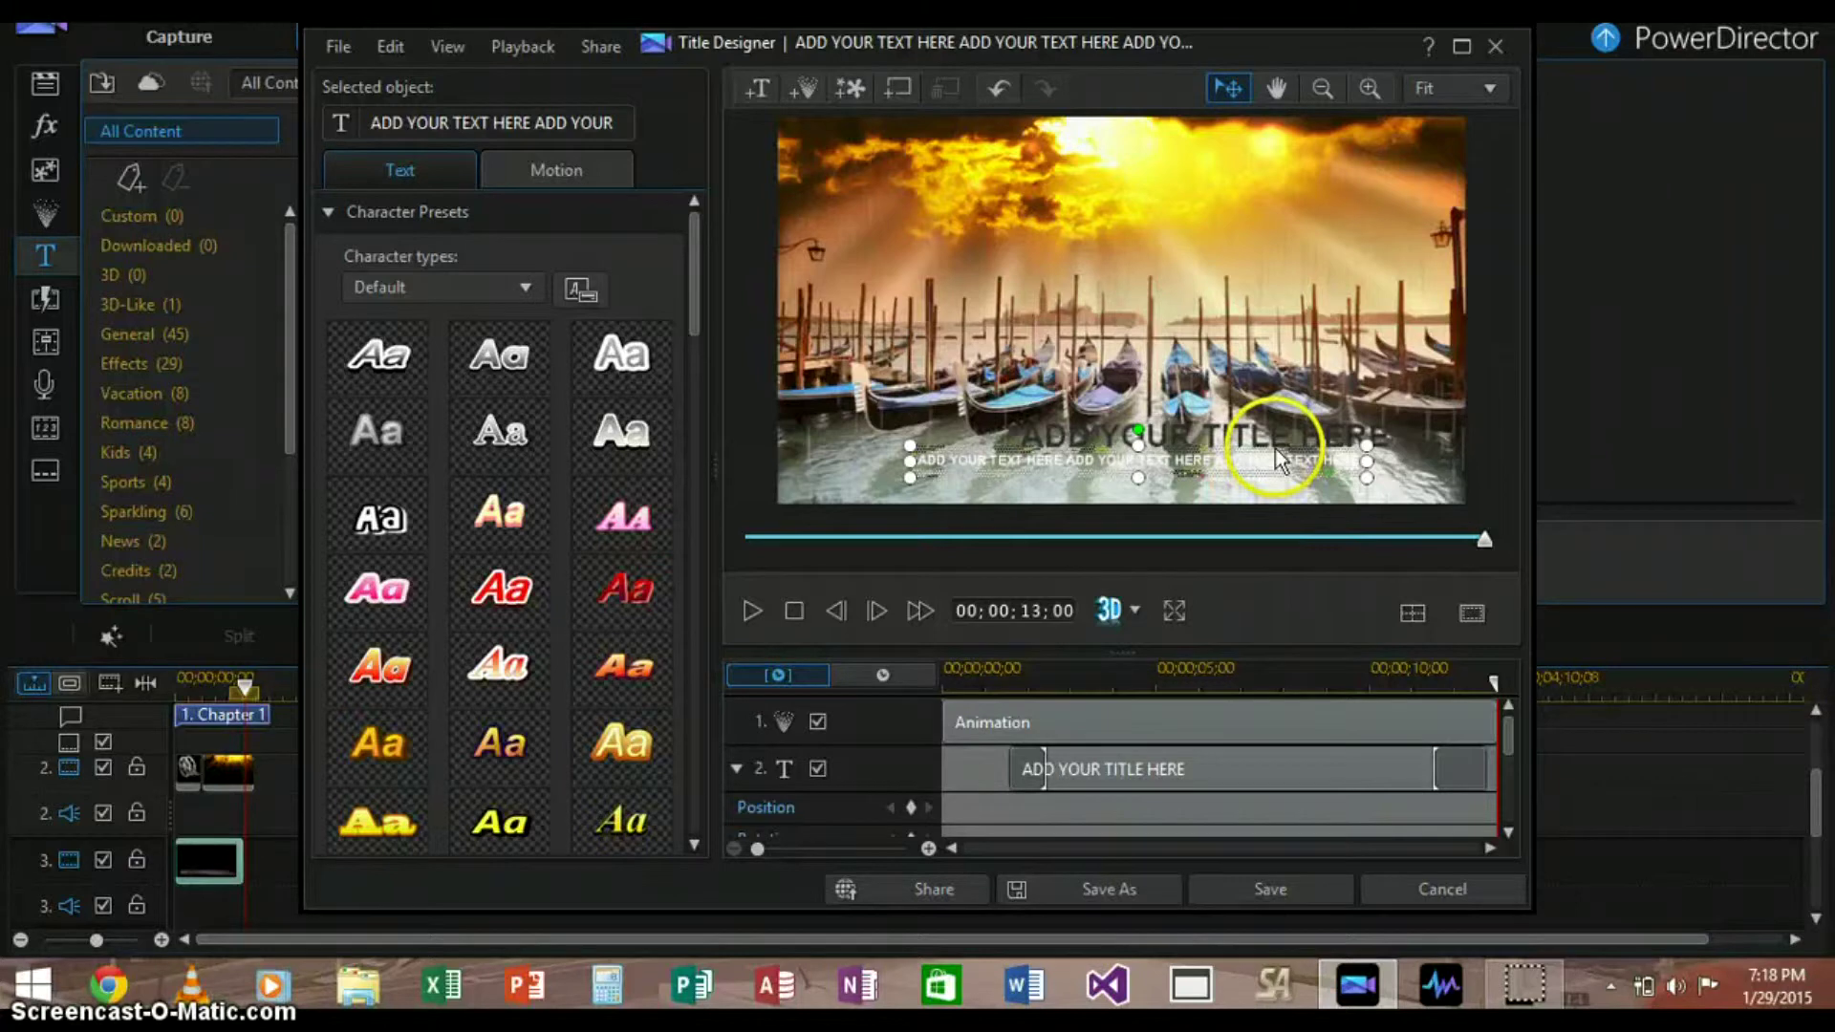
click(1348, 425)
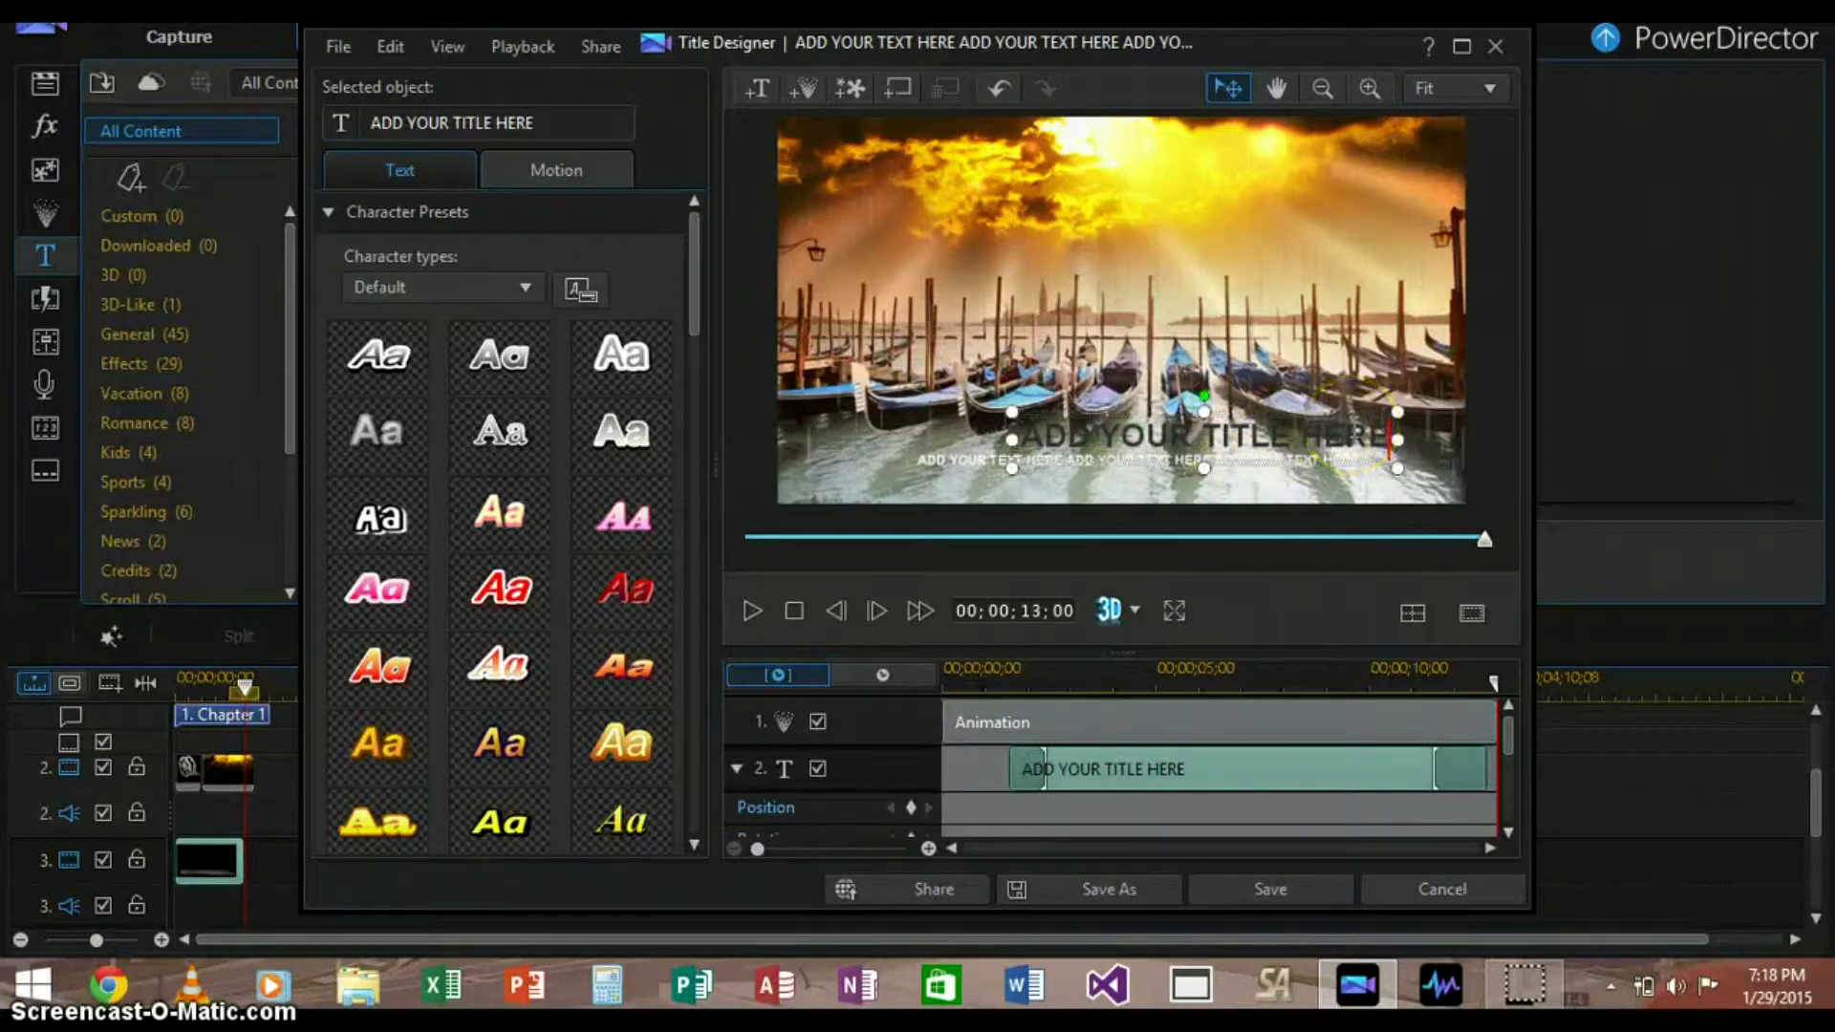
click(1358, 486)
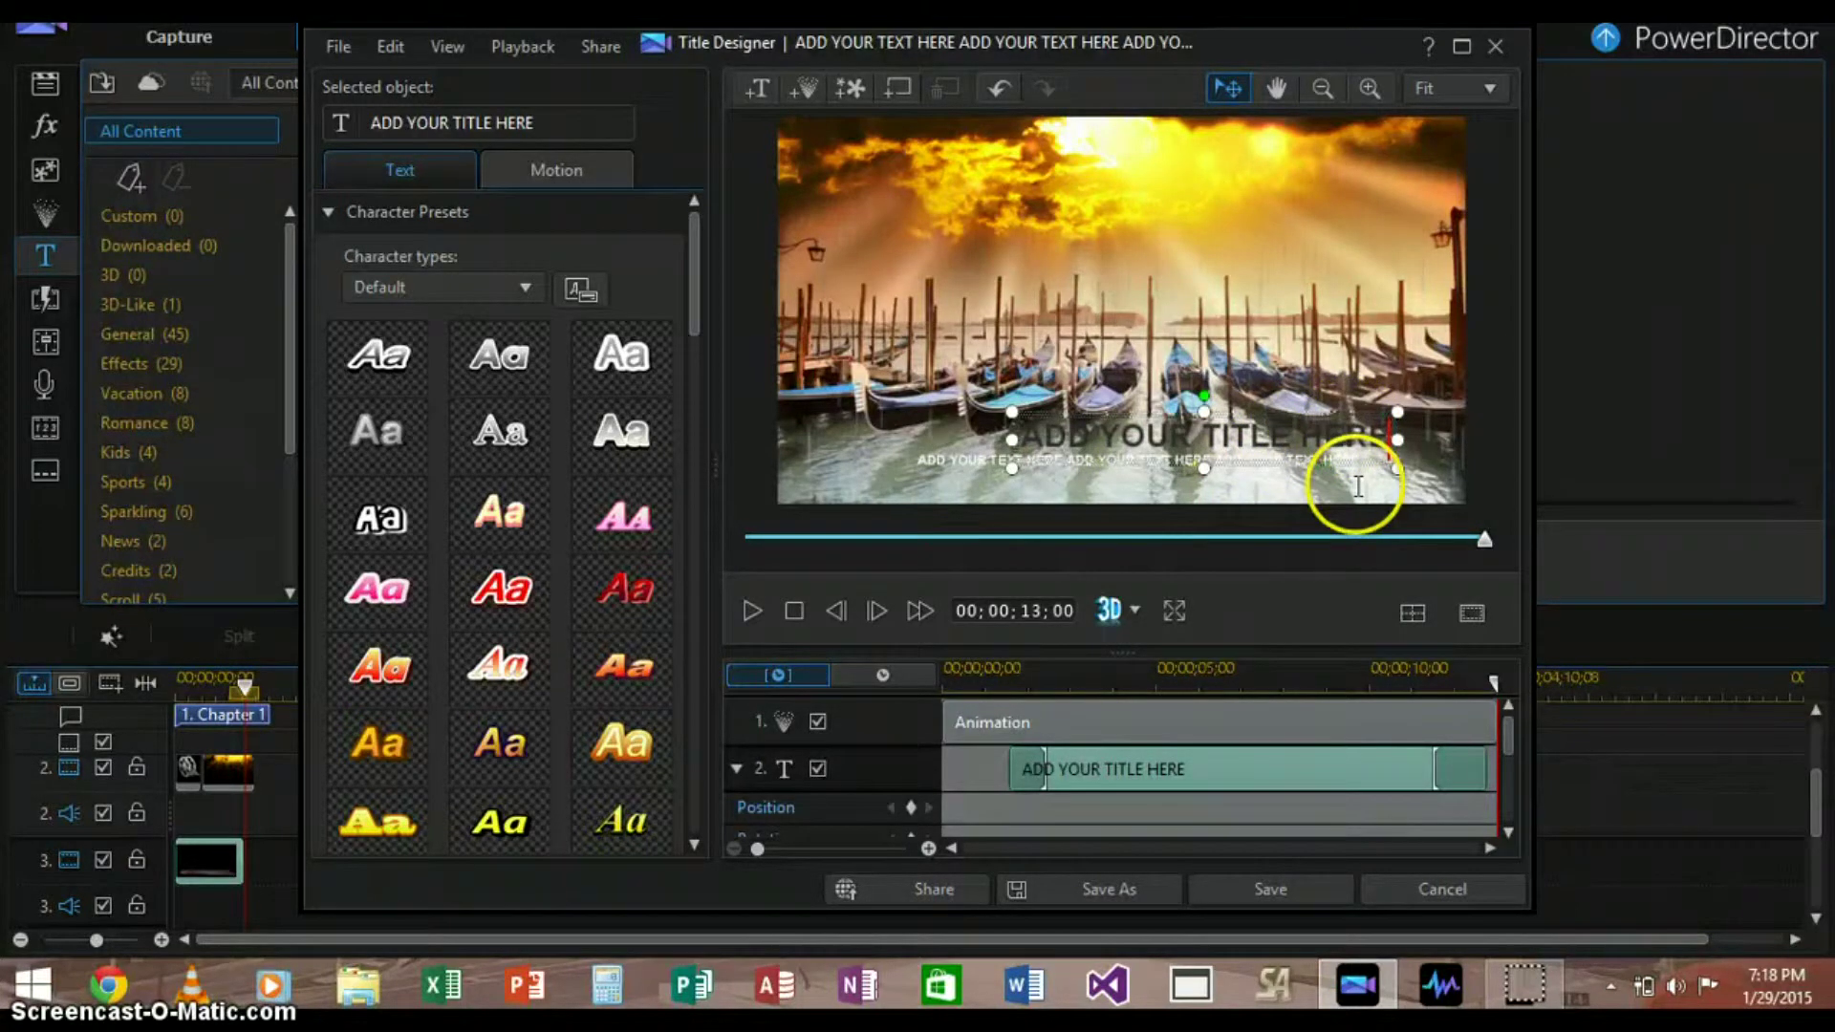
key(BackSpace)
key(BackSpace)
key(BackSpace)
key(BackSpace)
key(BackSpace)
key(BackSpace)
key(BackSpace)
key(BackSpace)
key(BackSpace)
key(BackSpace)
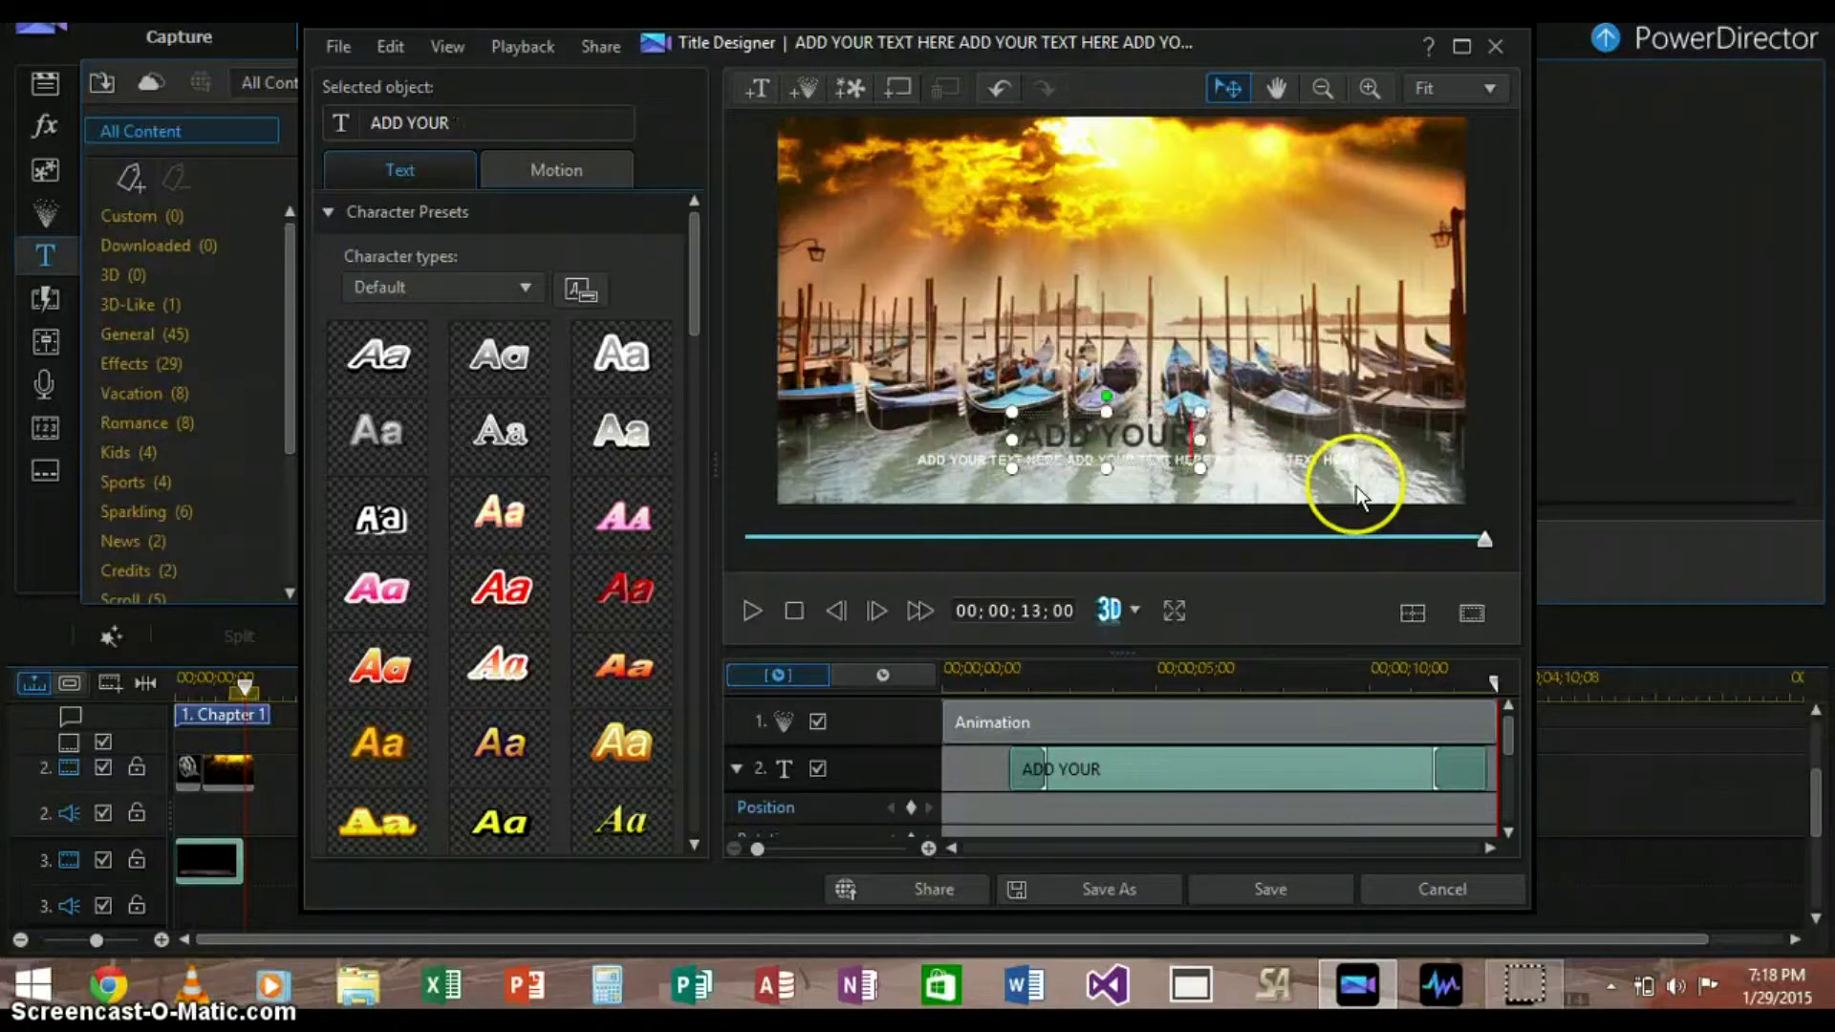
key(BackSpace)
key(BackSpace)
key(BackSpace)
key(BackSpace)
key(BackSpace)
key(BackSpace)
key(BackSpace)
key(BackSpace)
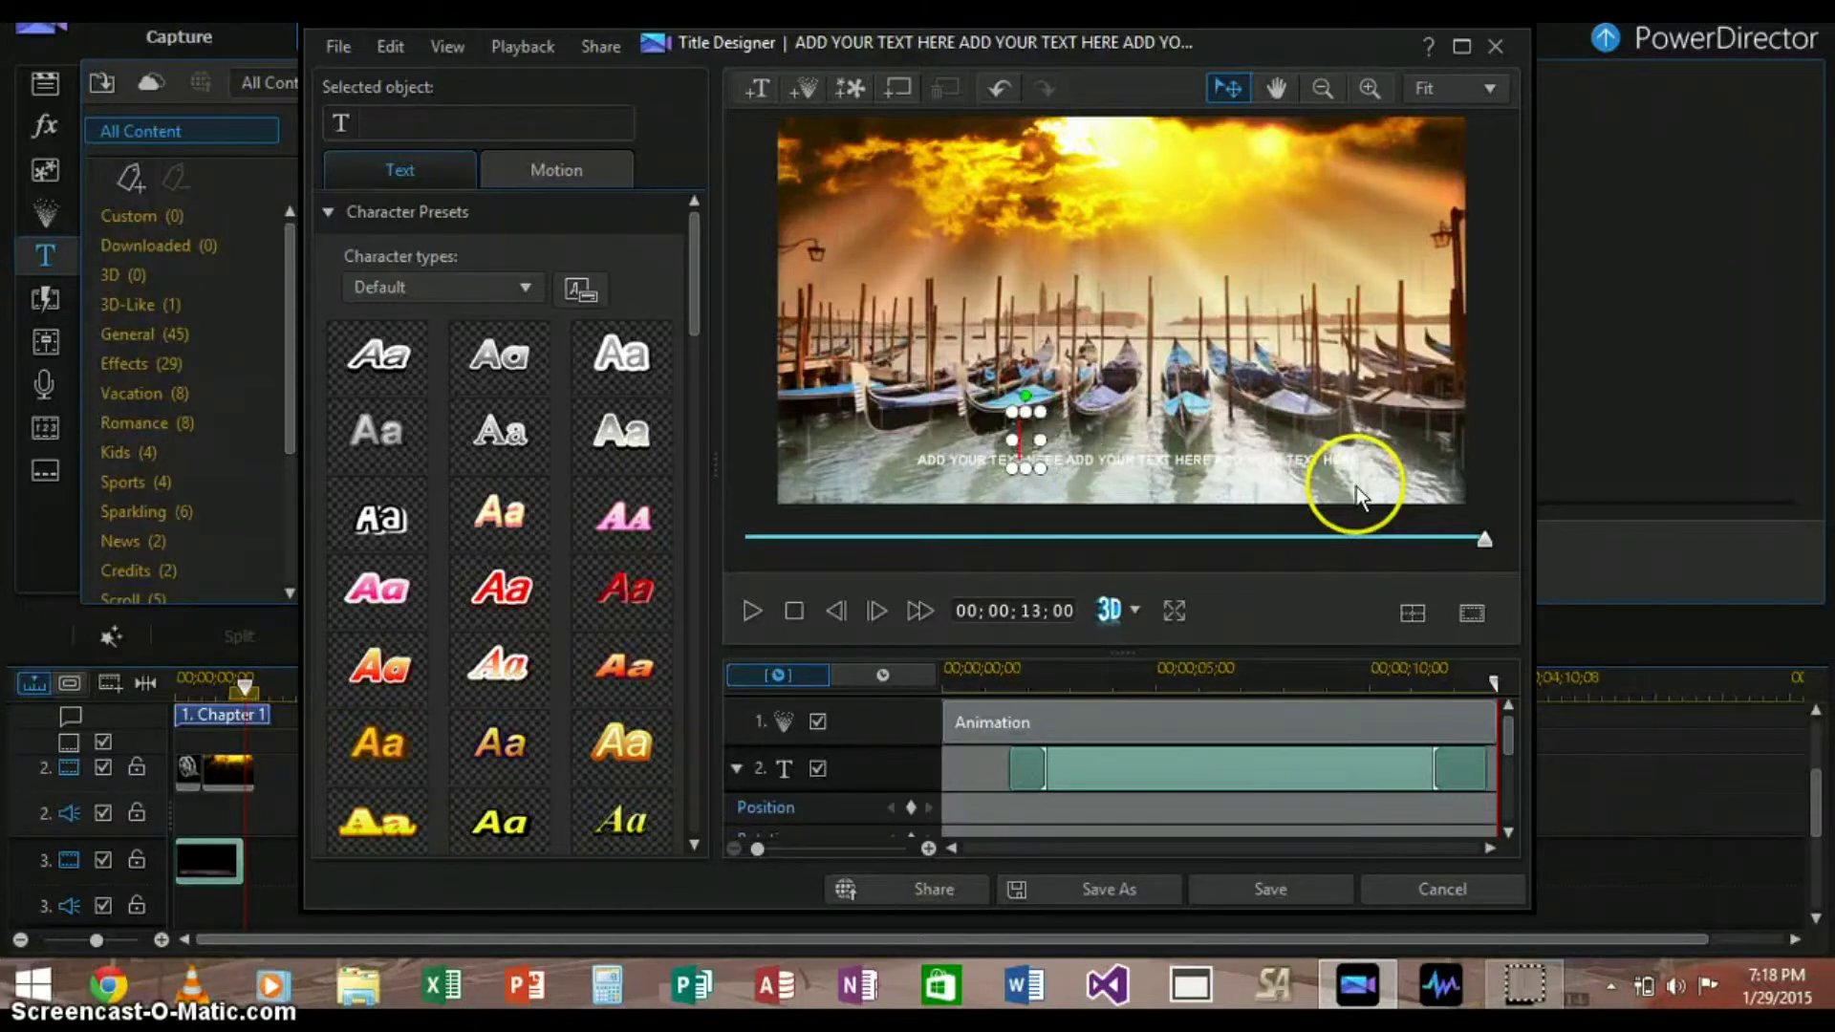
text(Boats)
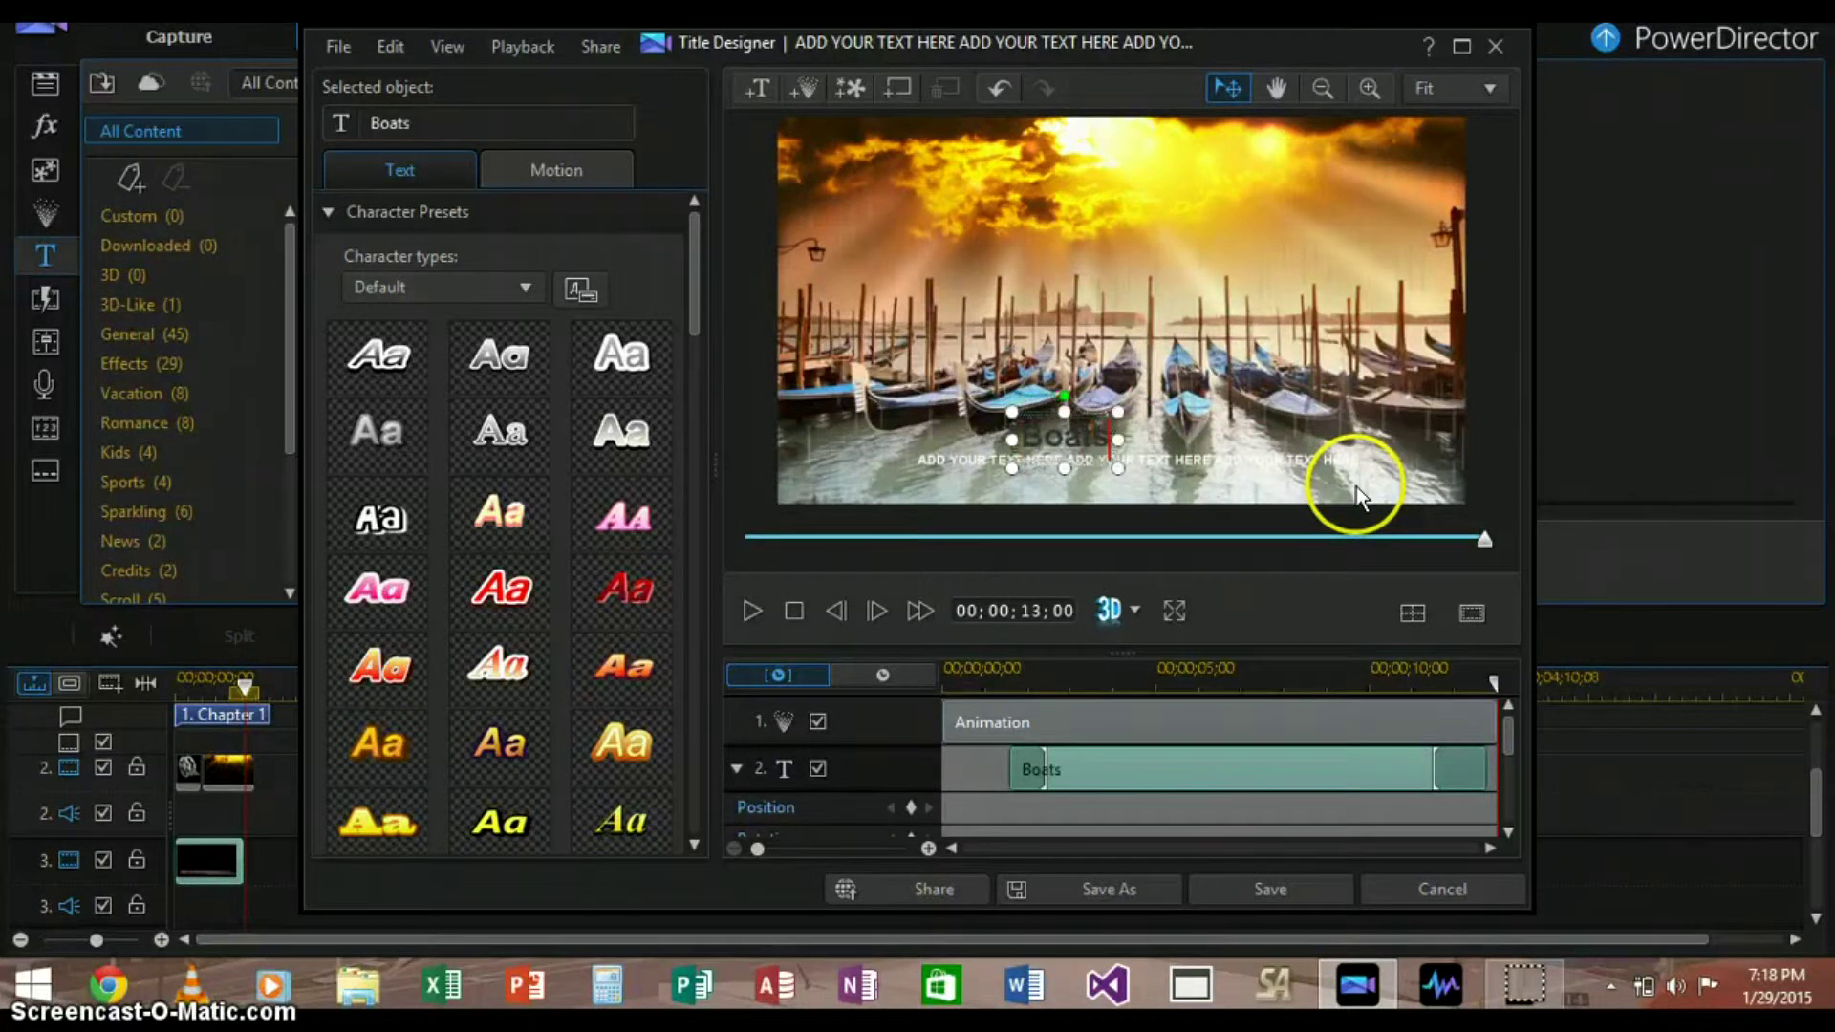
Replace the lower placeholder line with repeated 'BoatsBoatsBoats…' text
click(1304, 457)
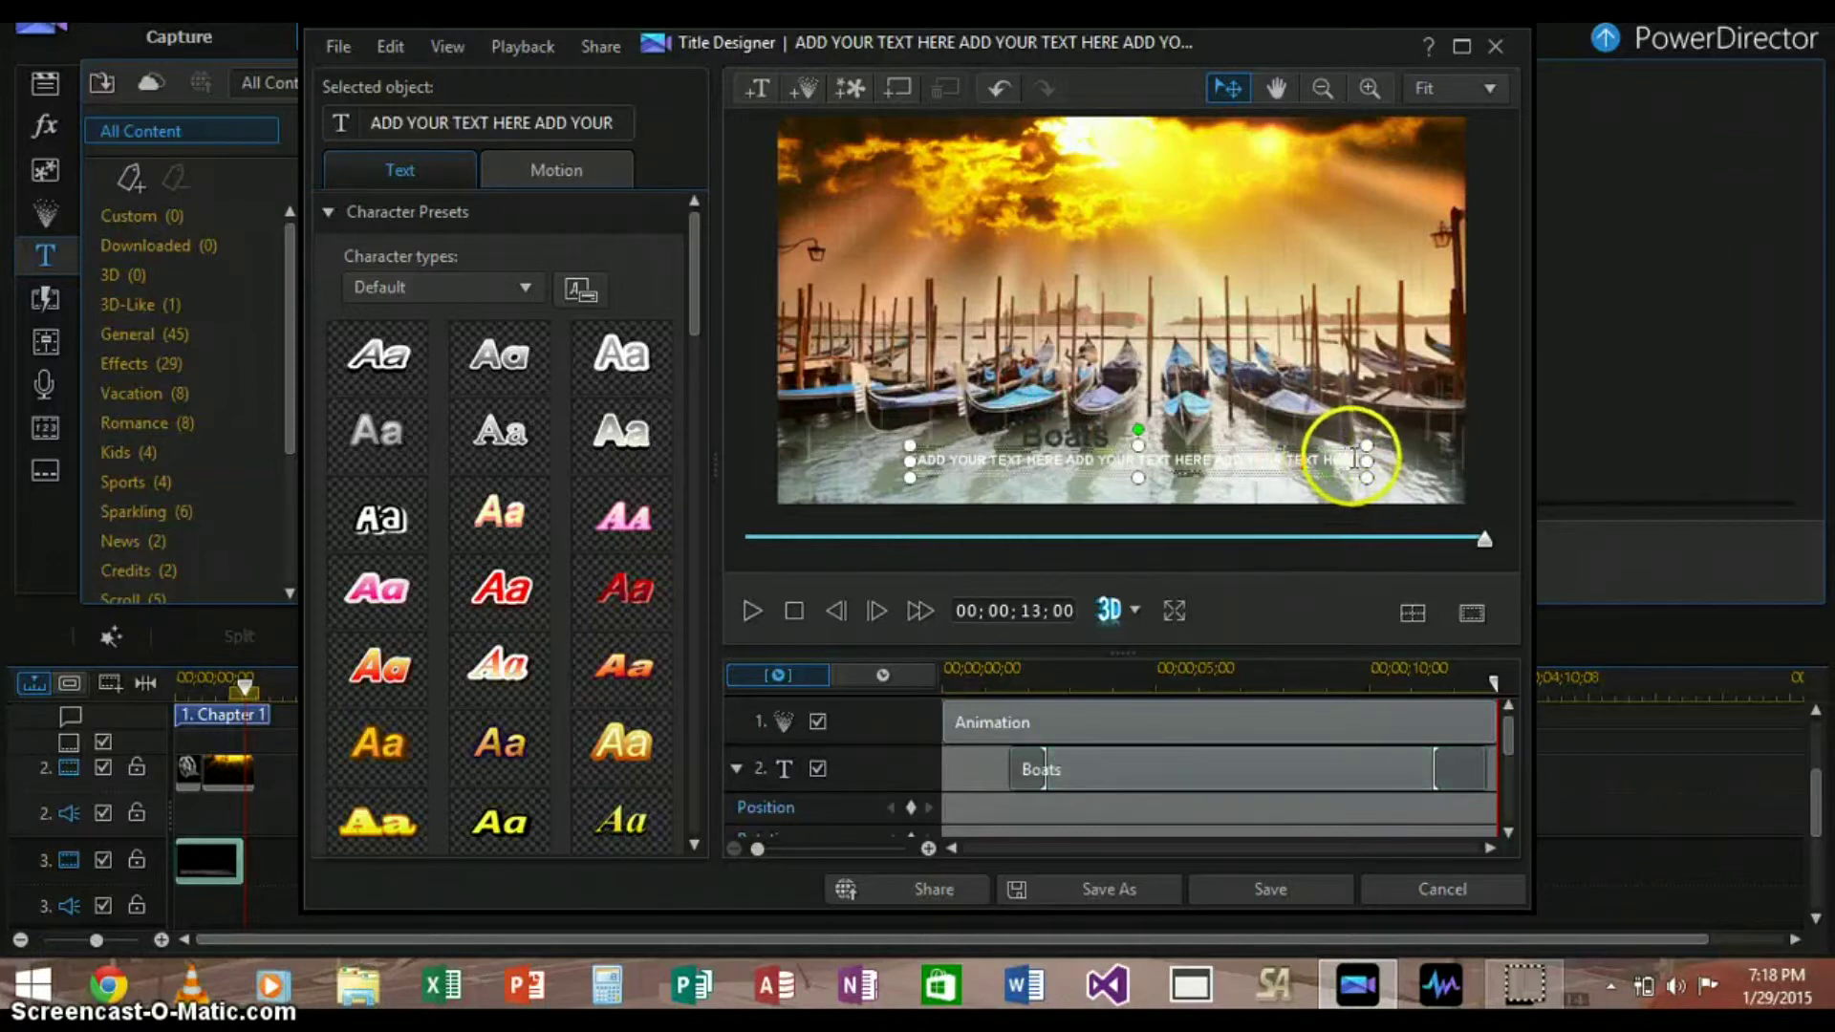
key(BackSpace)
key(BackSpace)
key(BackSpace)
key(BackSpace)
key(BackSpace)
key(BackSpace)
key(BackSpace)
key(BackSpace)
key(BackSpace)
key(BackSpace)
key(BackSpace)
key(BackSpace)
key(BackSpace)
key(BackSpace)
key(BackSpace)
key(BackSpace)
key(BackSpace)
key(BackSpace)
key(BackSpace)
key(BackSpace)
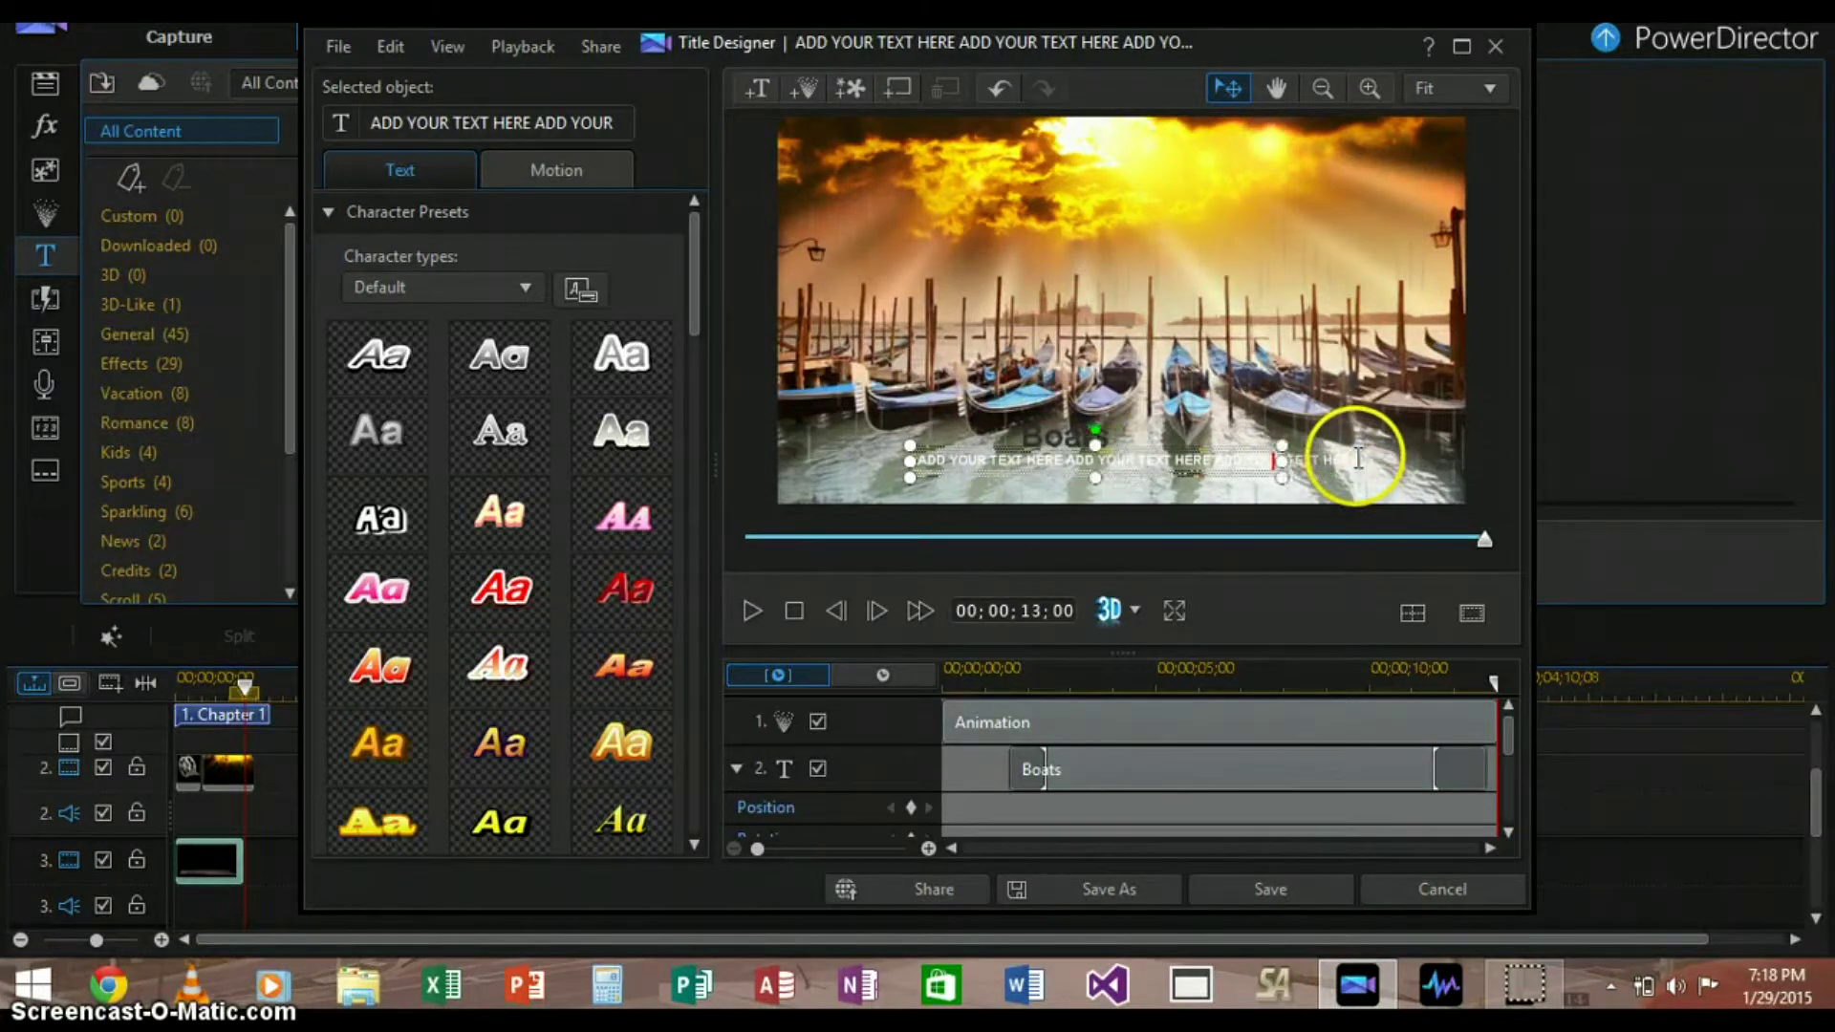
key(BackSpace)
key(BackSpace)
key(BackSpace)
key(BackSpace)
key(BackSpace)
key(BackSpace)
key(BackSpace)
key(BackSpace)
key(BackSpace)
key(BackSpace)
key(BackSpace)
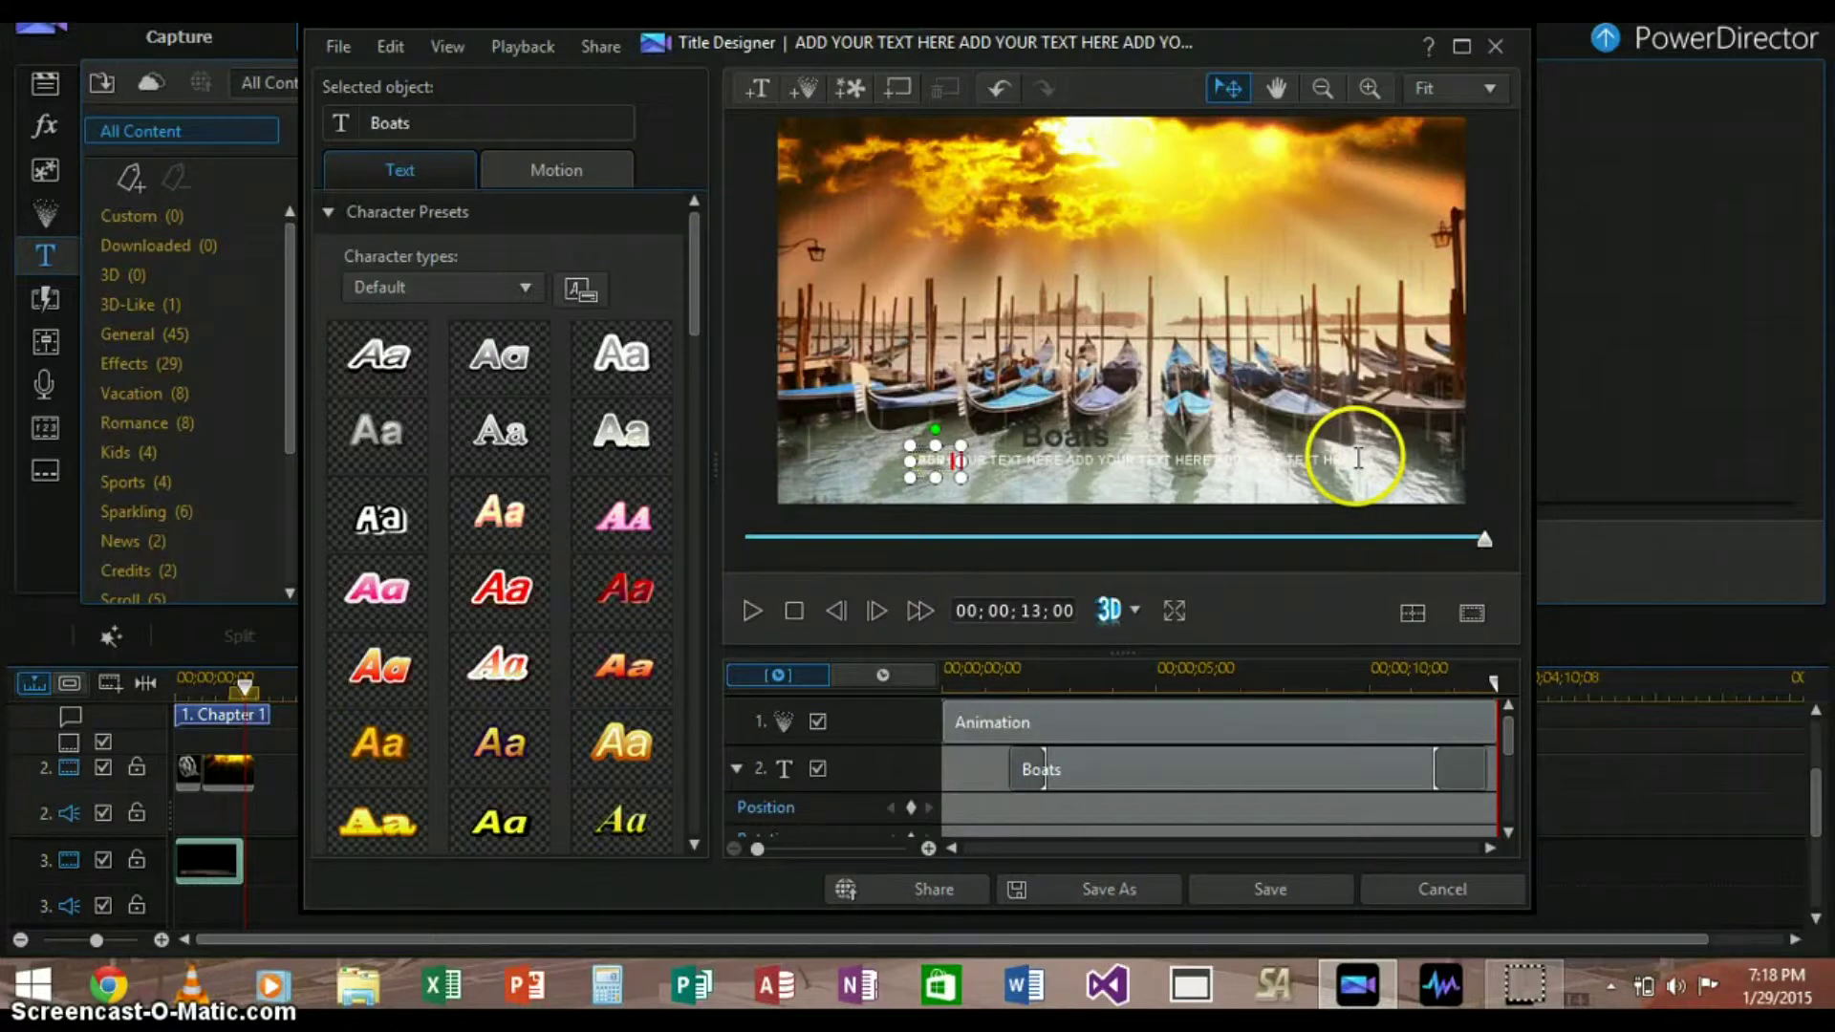
text(BoatsBoa)
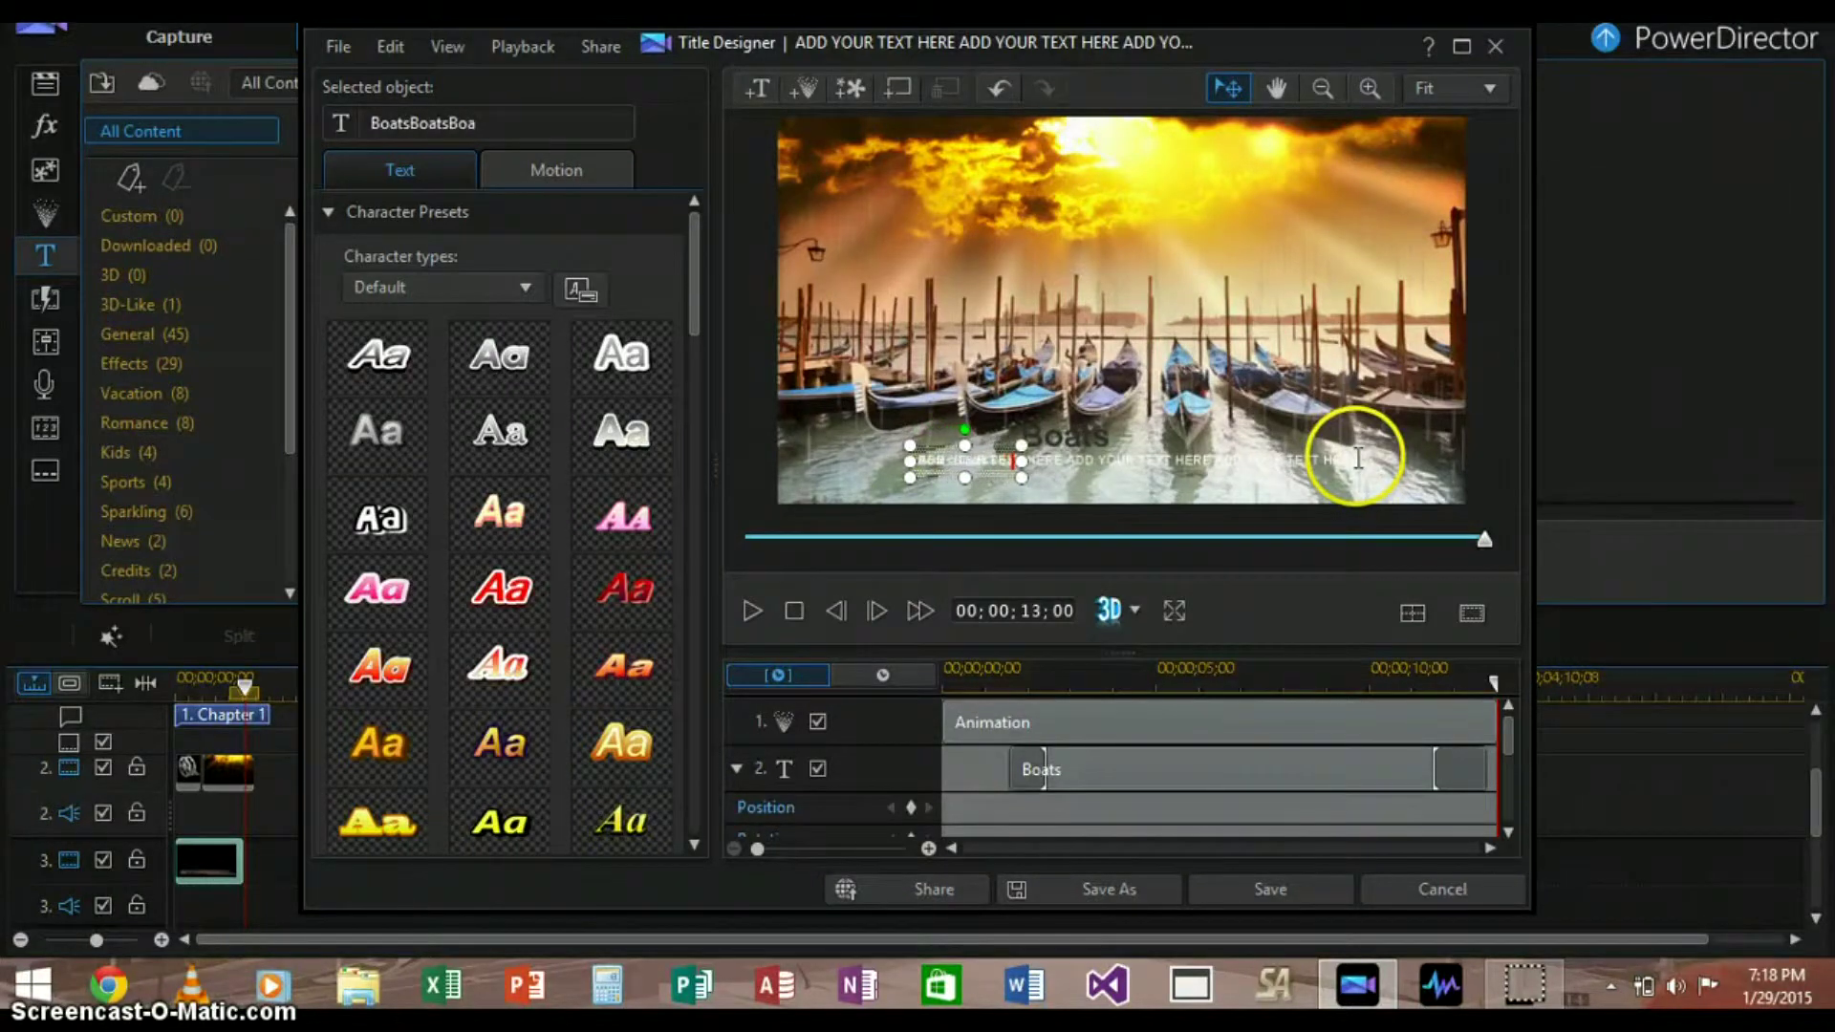
text(tsBoats)
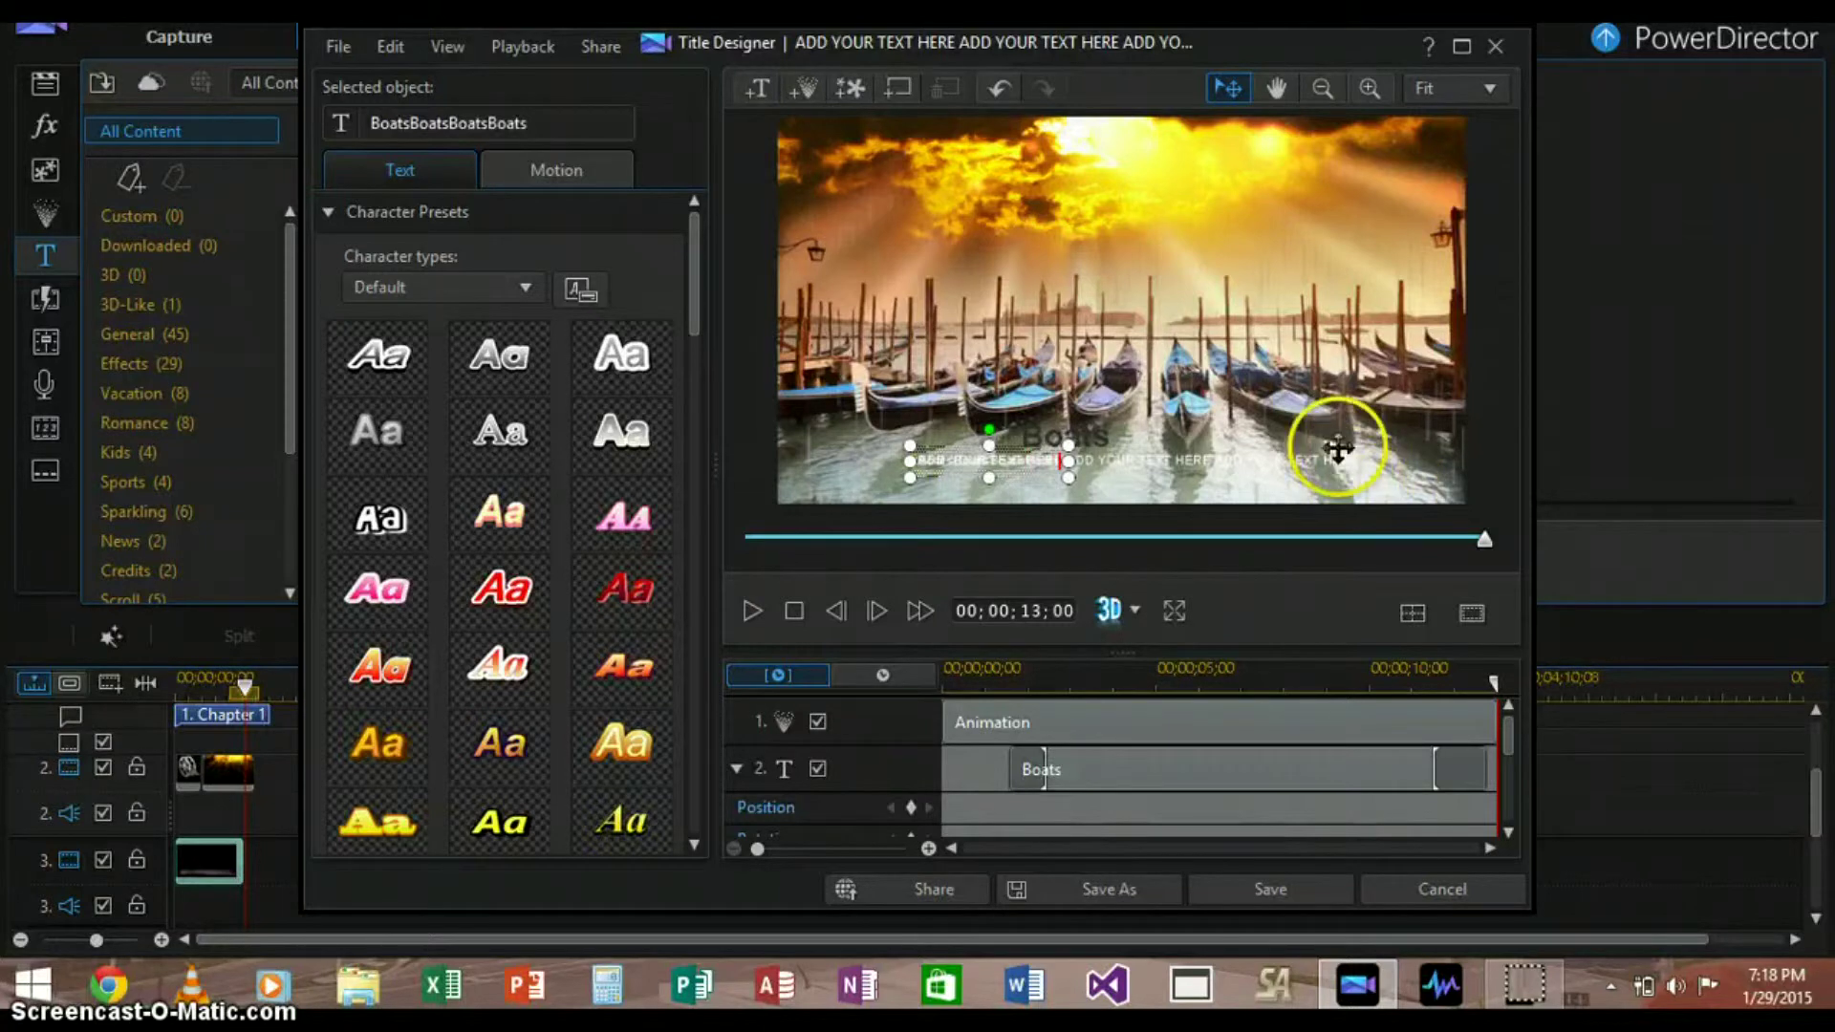
click(1346, 461)
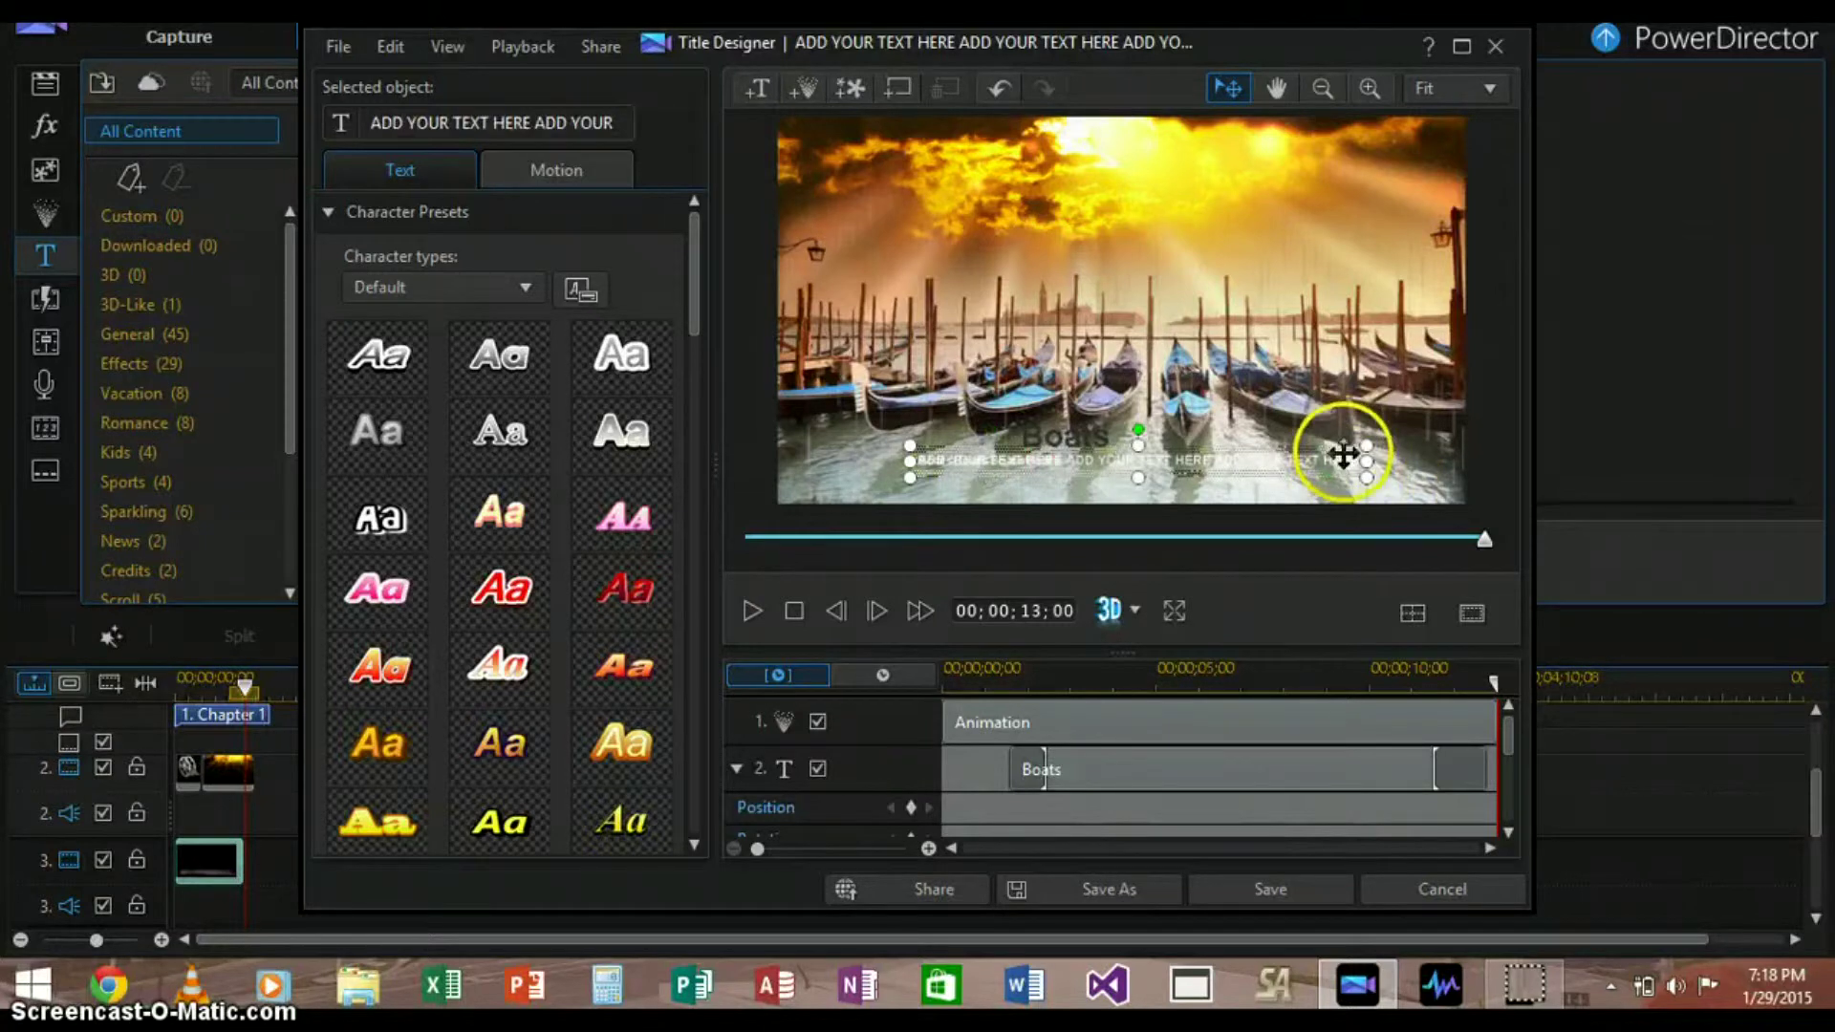
double_click(1345, 466)
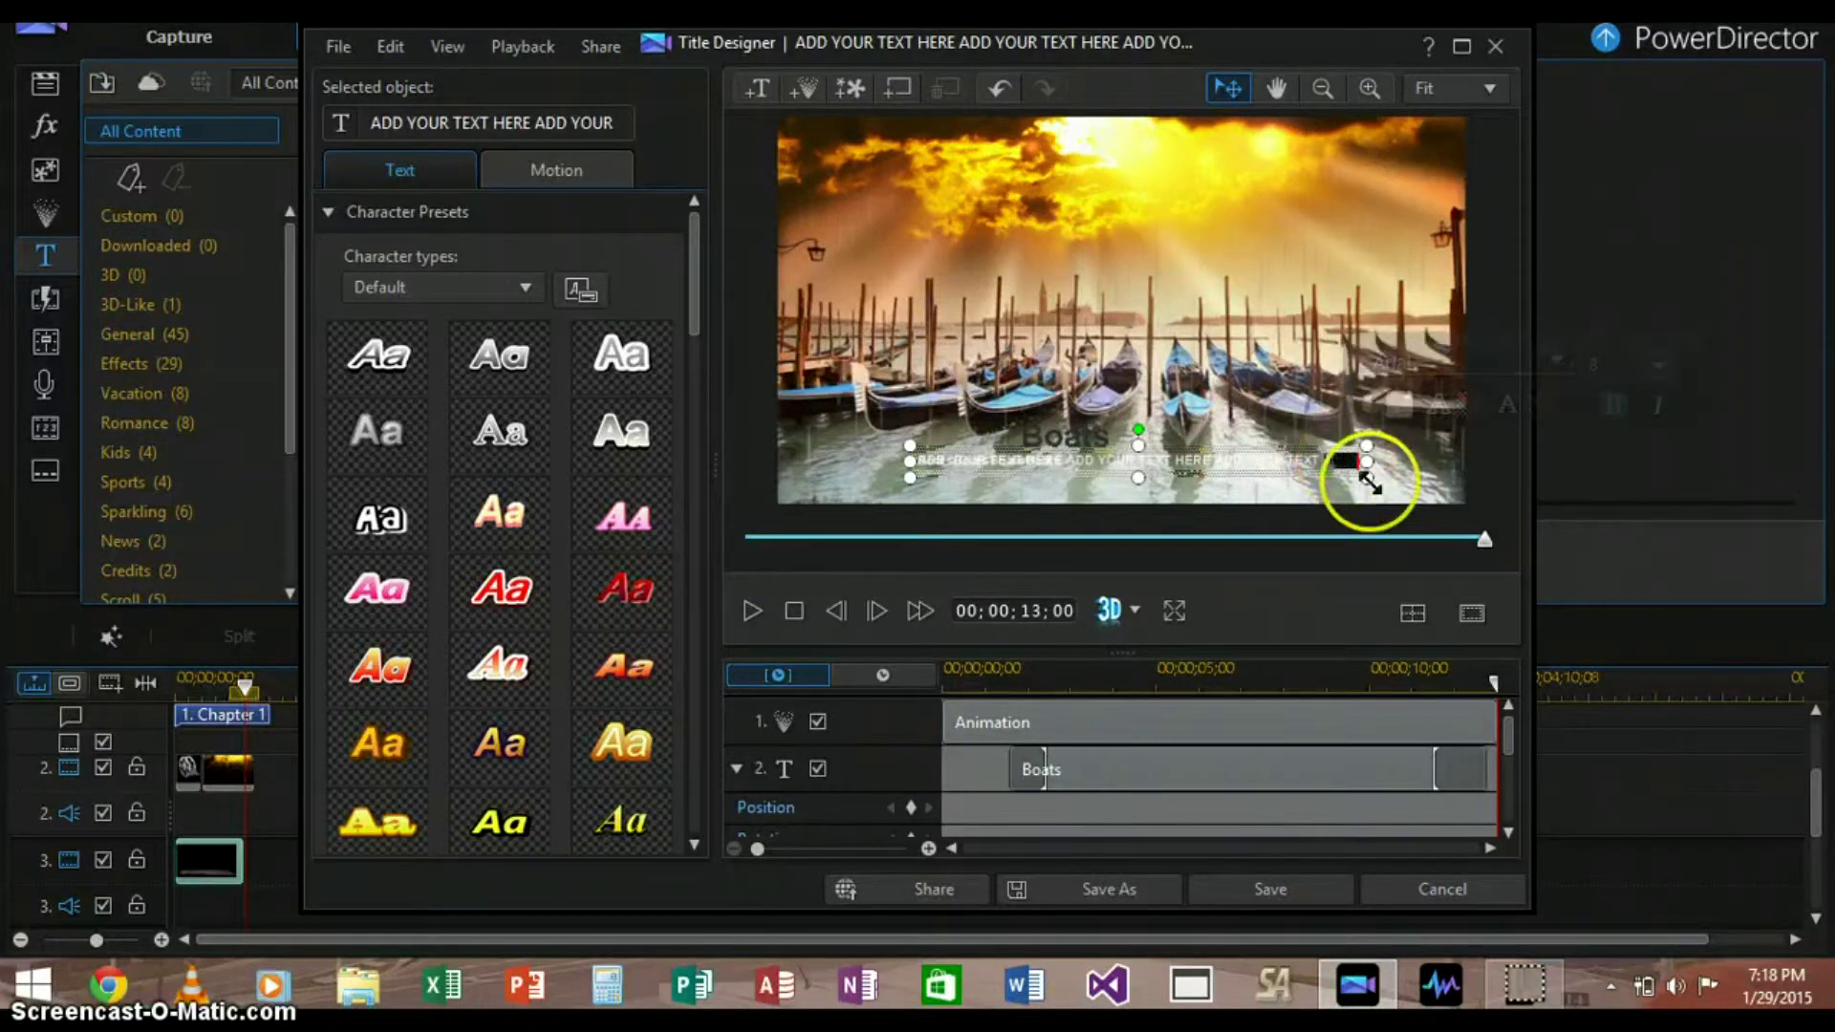
click(1369, 482)
key(BackSpace)
key(BackSpace)
key(BackSpace)
key(BackSpace)
key(BackSpace)
key(BackSpace)
key(BackSpace)
key(BackSpace)
key(BackSpace)
key(BackSpace)
key(BackSpace)
key(BackSpace)
key(BackSpace)
key(BackSpace)
key(BackSpace)
key(BackSpace)
key(BackSpace)
key(BackSpace)
key(BackSpace)
key(BackSpace)
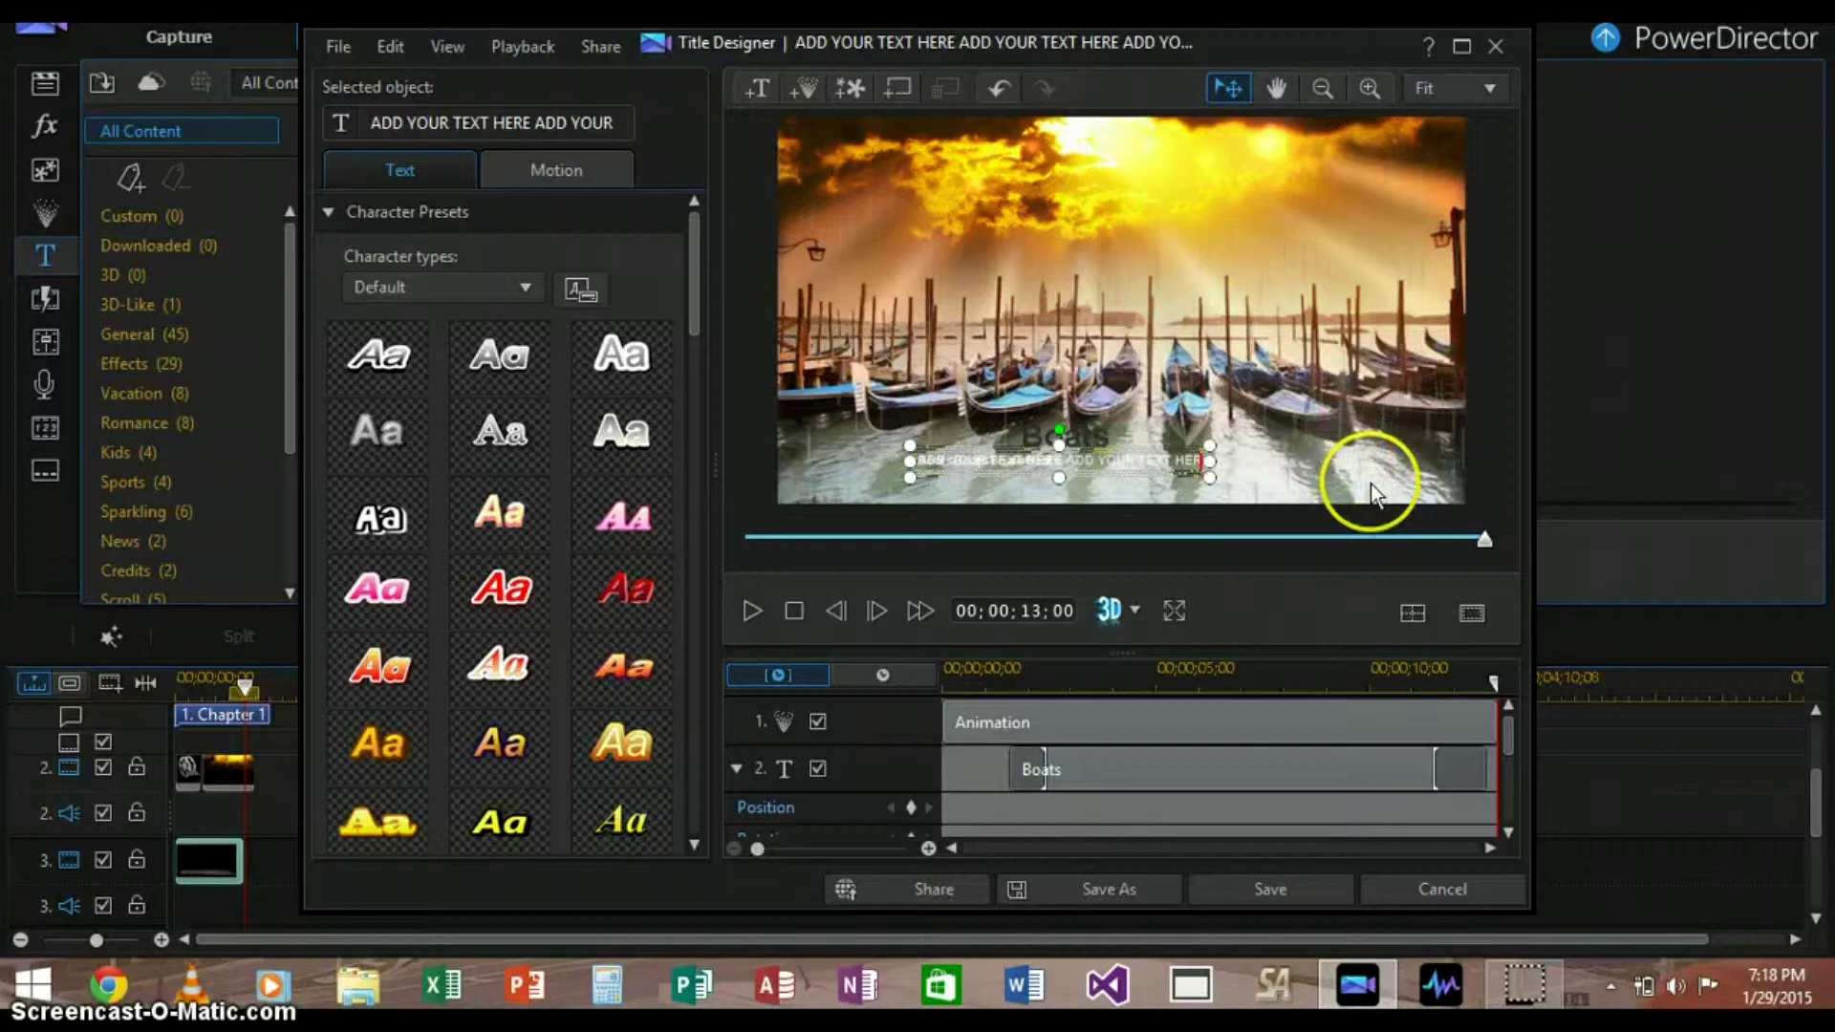
key(BackSpace)
key(BackSpace)
key(BackSpace)
key(BackSpace)
key(BackSpace)
key(BackSpace)
key(BackSpace)
key(BackSpace)
key(BackSpace)
key(BackSpace)
key(BackSpace)
key(BackSpace)
key(BackSpace)
key(BackSpace)
key(BackSpace)
key(BackSpace)
key(BackSpace)
key(BackSpace)
key(BackSpace)
key(BackSpace)
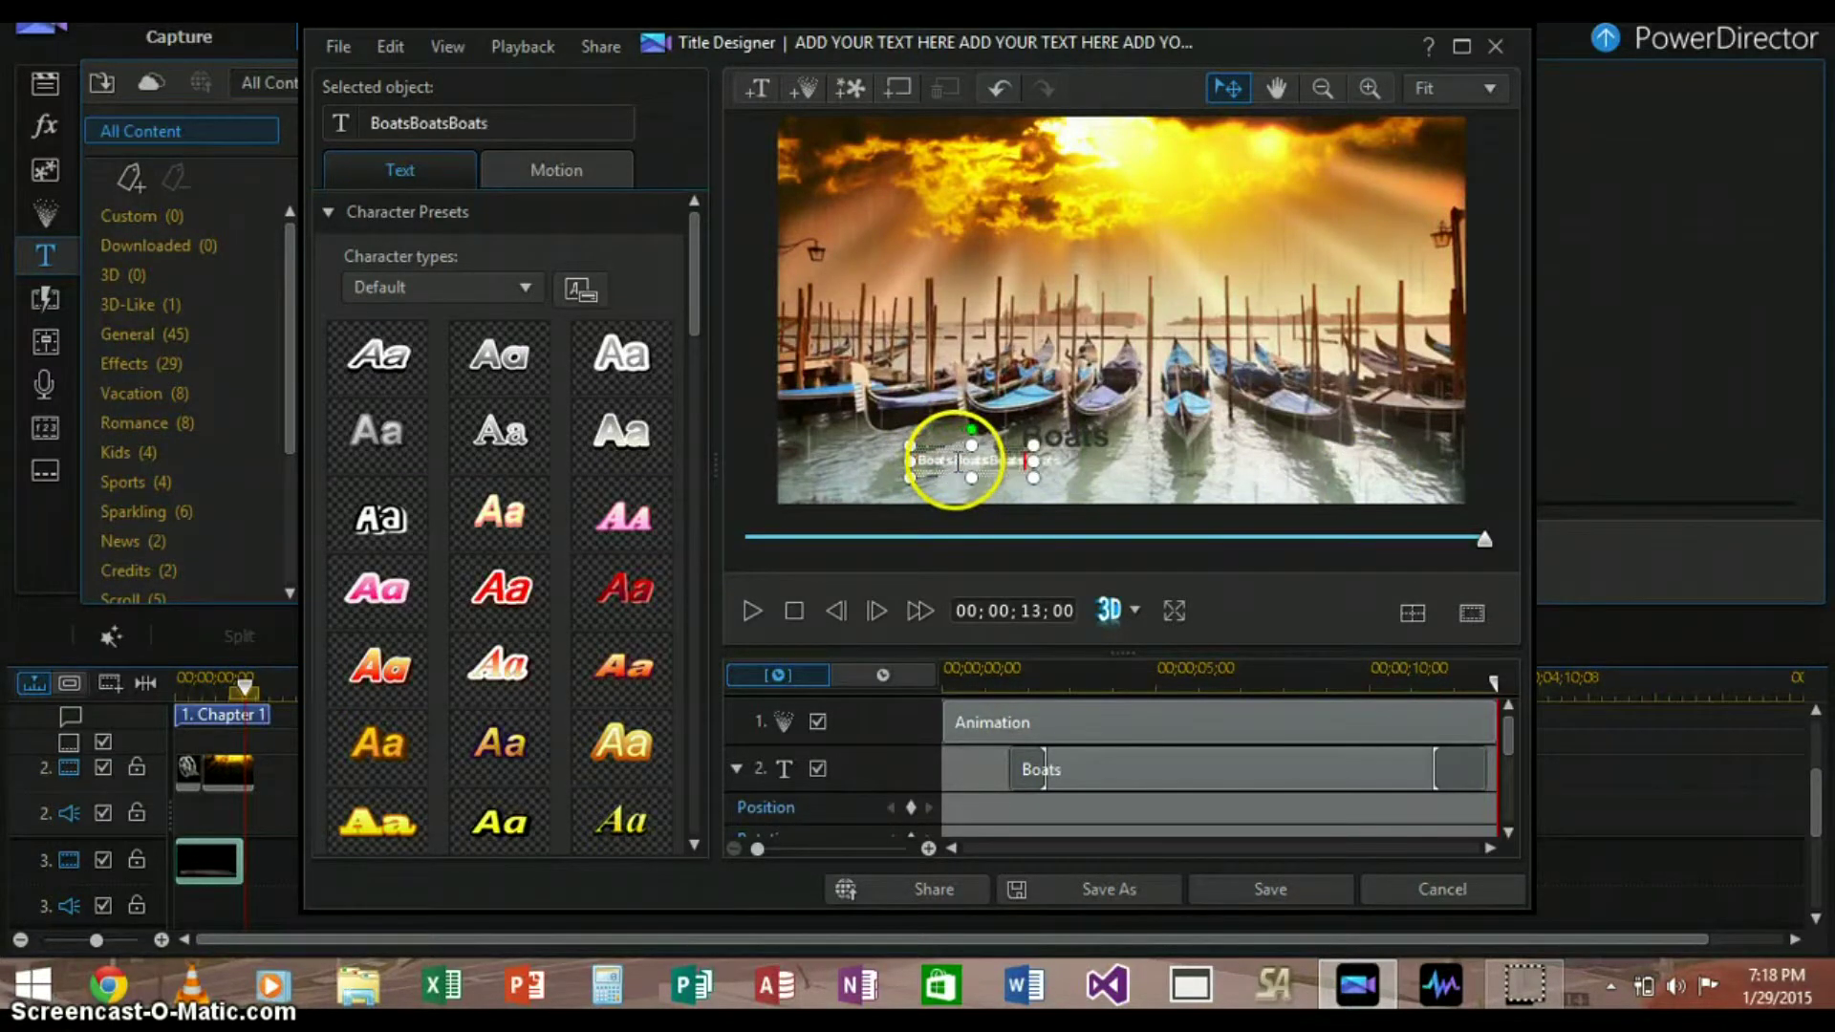
text(oa)
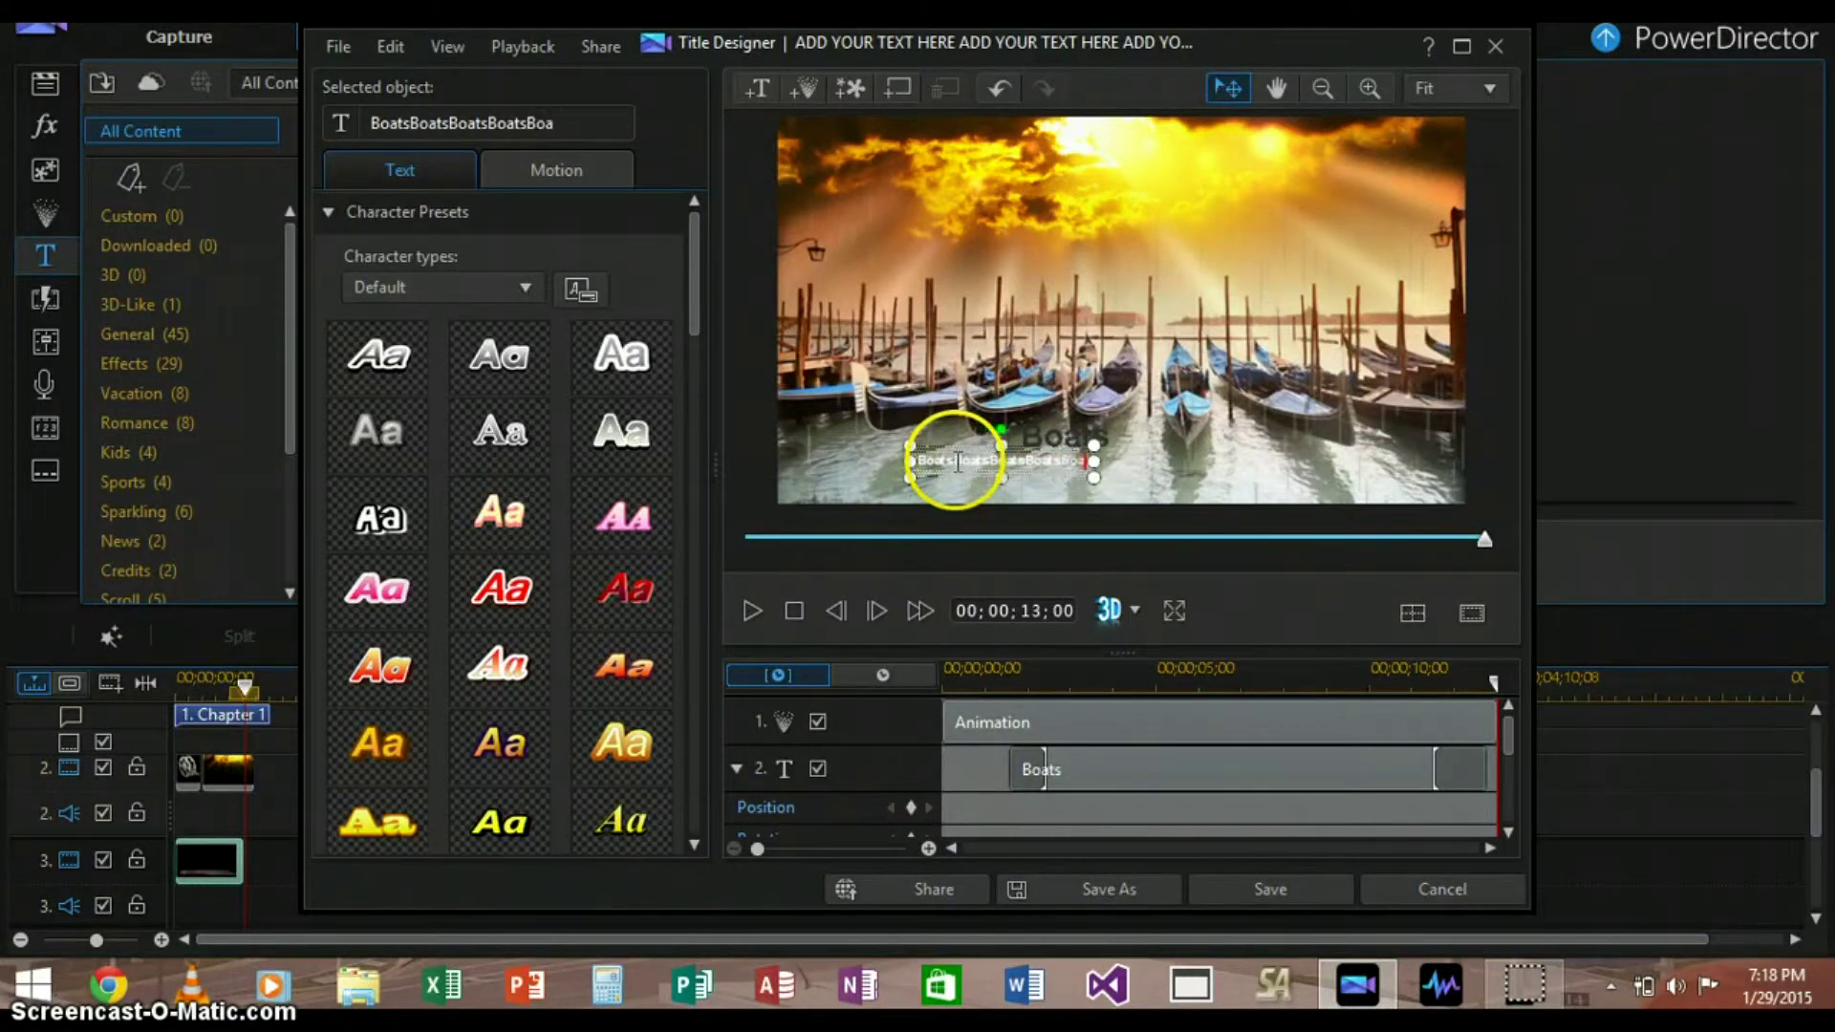
text(tsBoatsB)
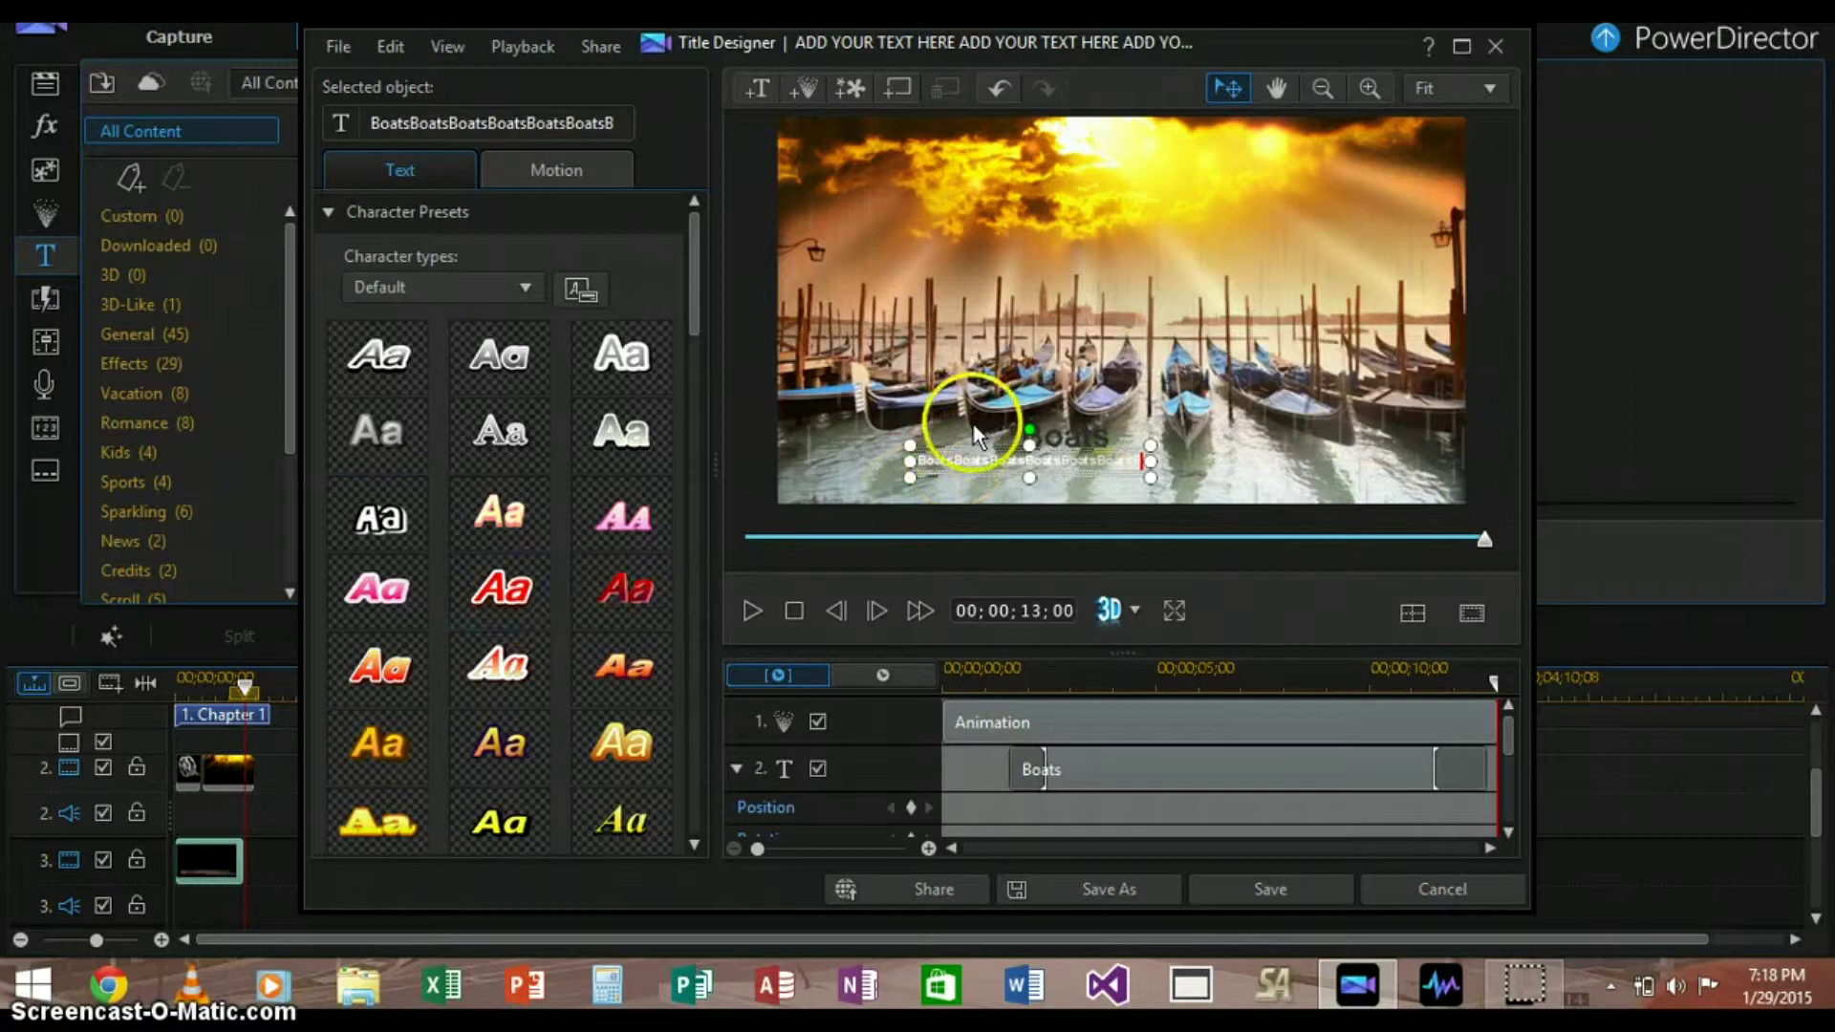
click(966, 417)
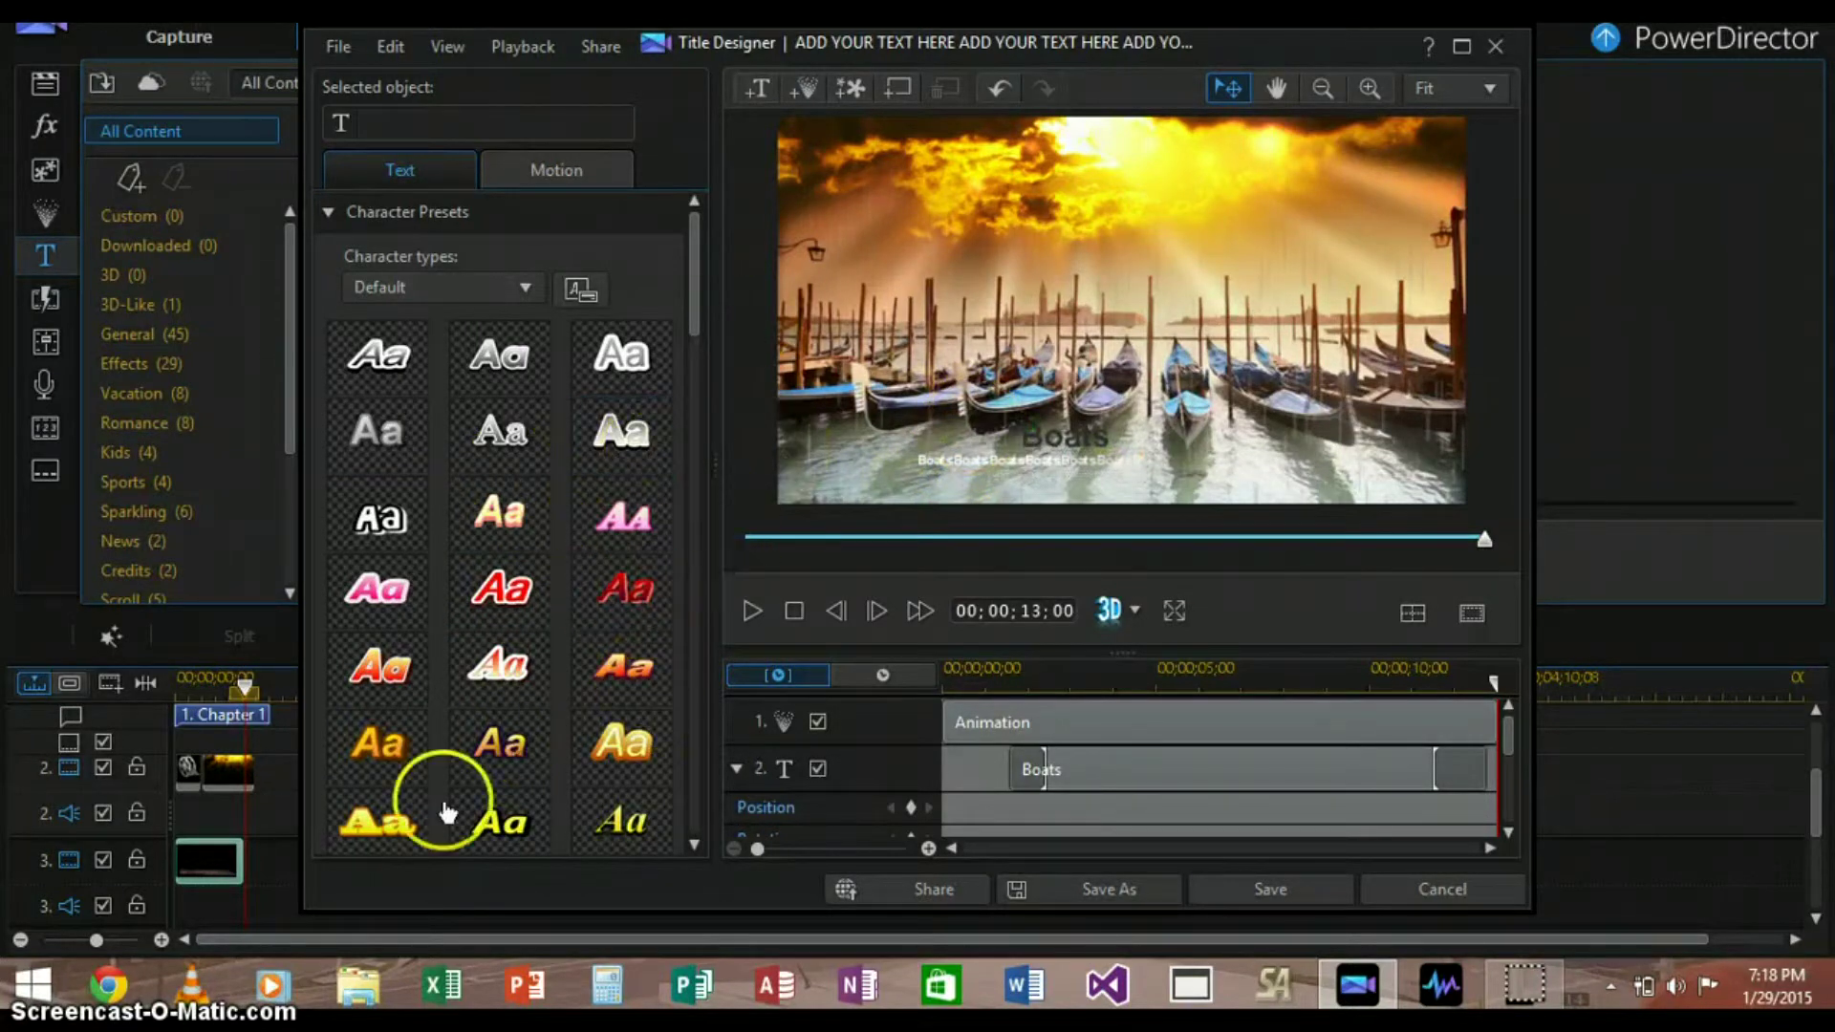
Give the Boats title the red-outlined character style, check its starting motion effect, and save it
click(524, 602)
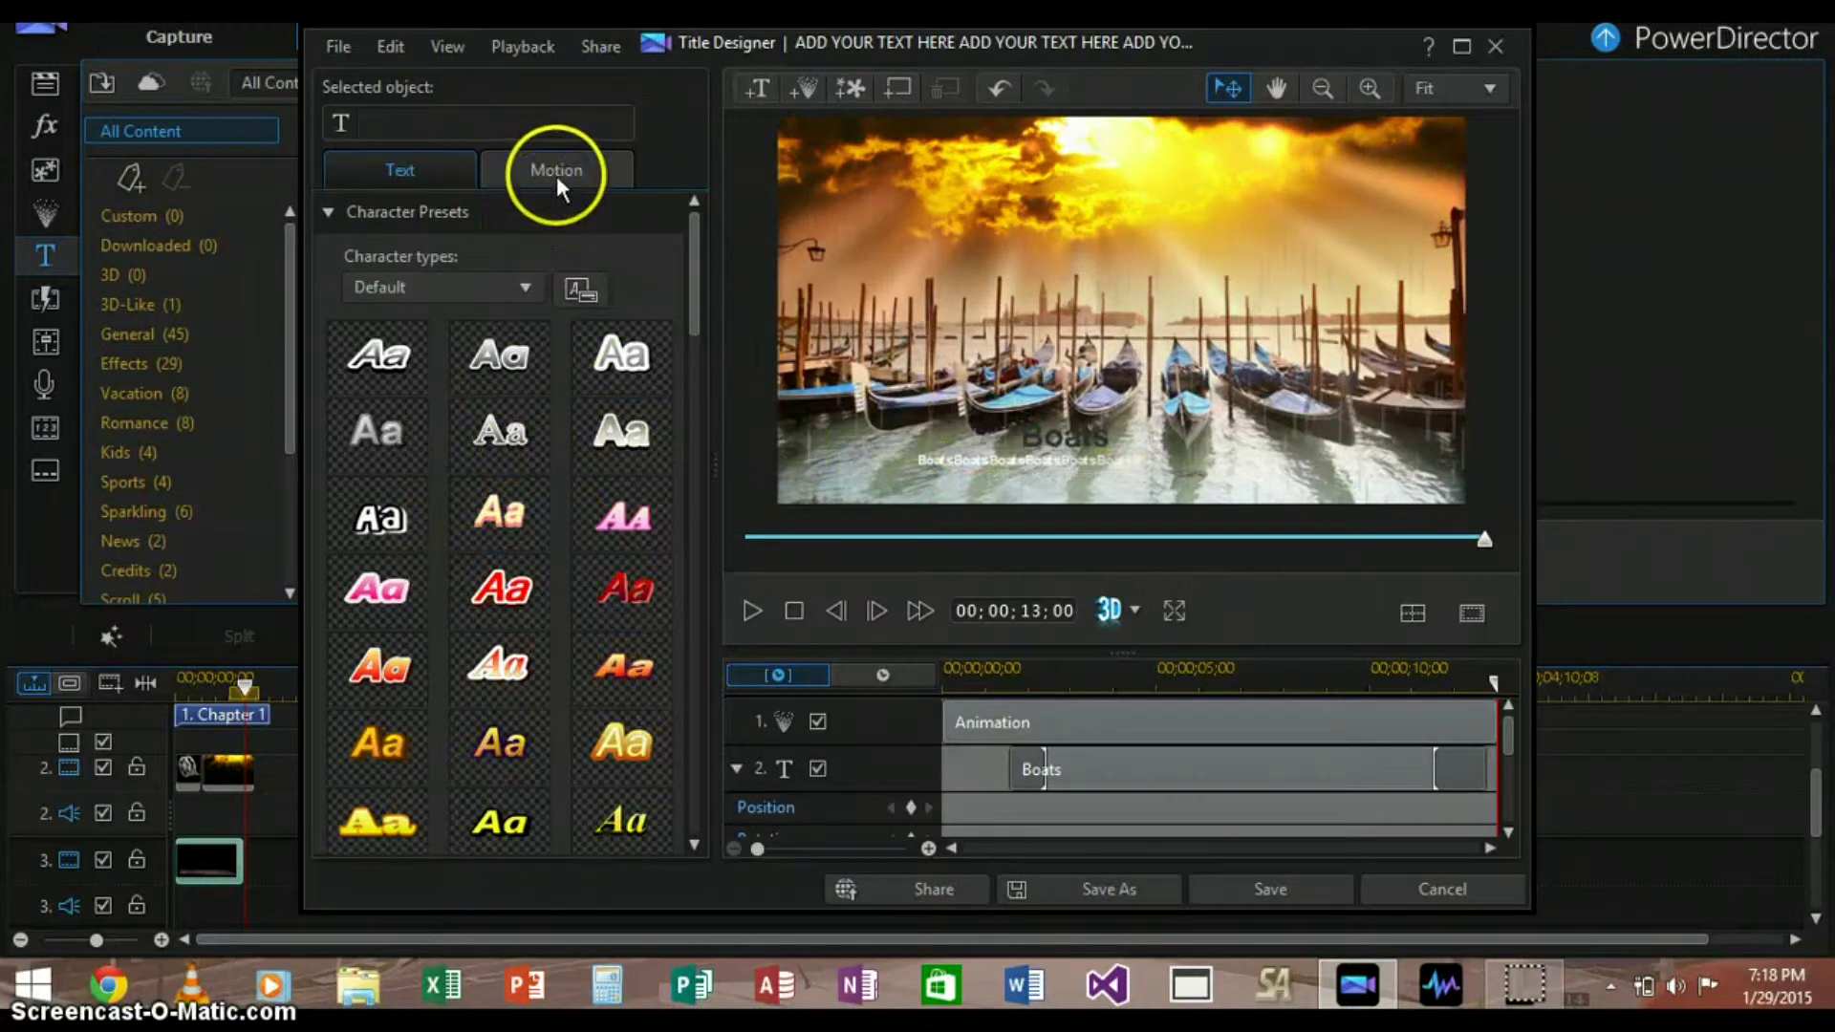
click(556, 172)
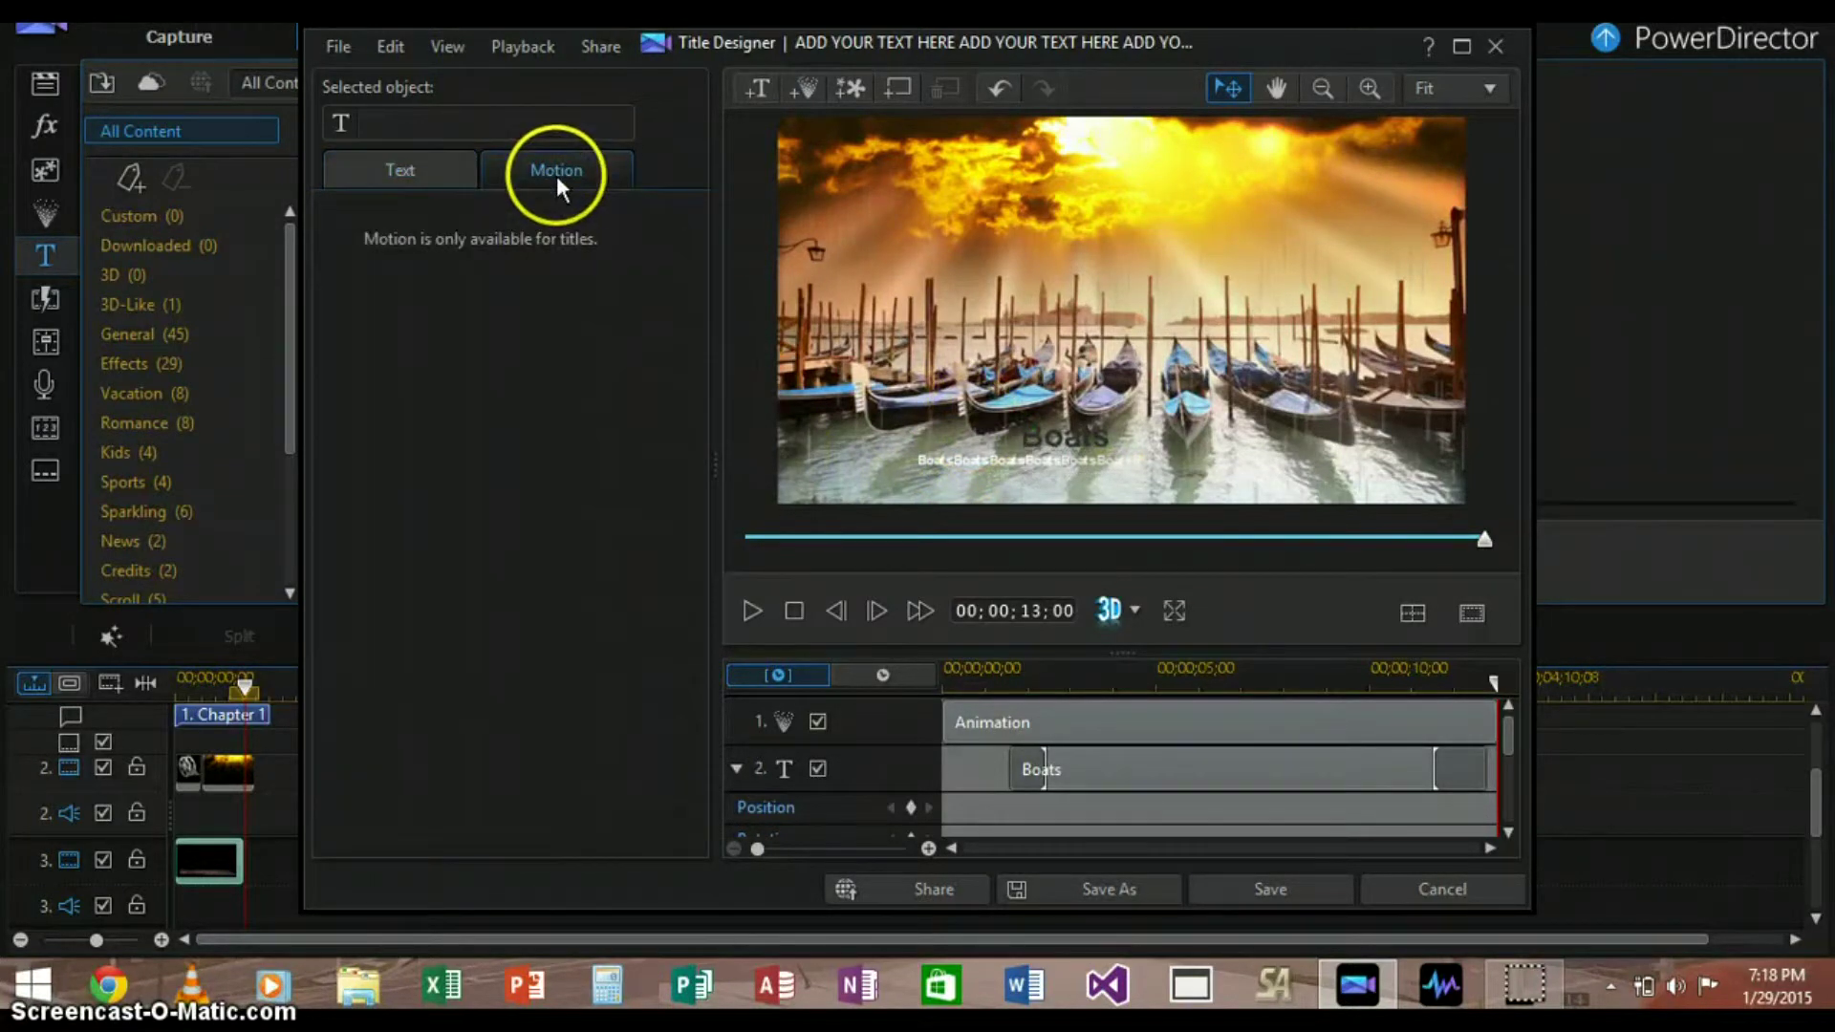
click(1070, 427)
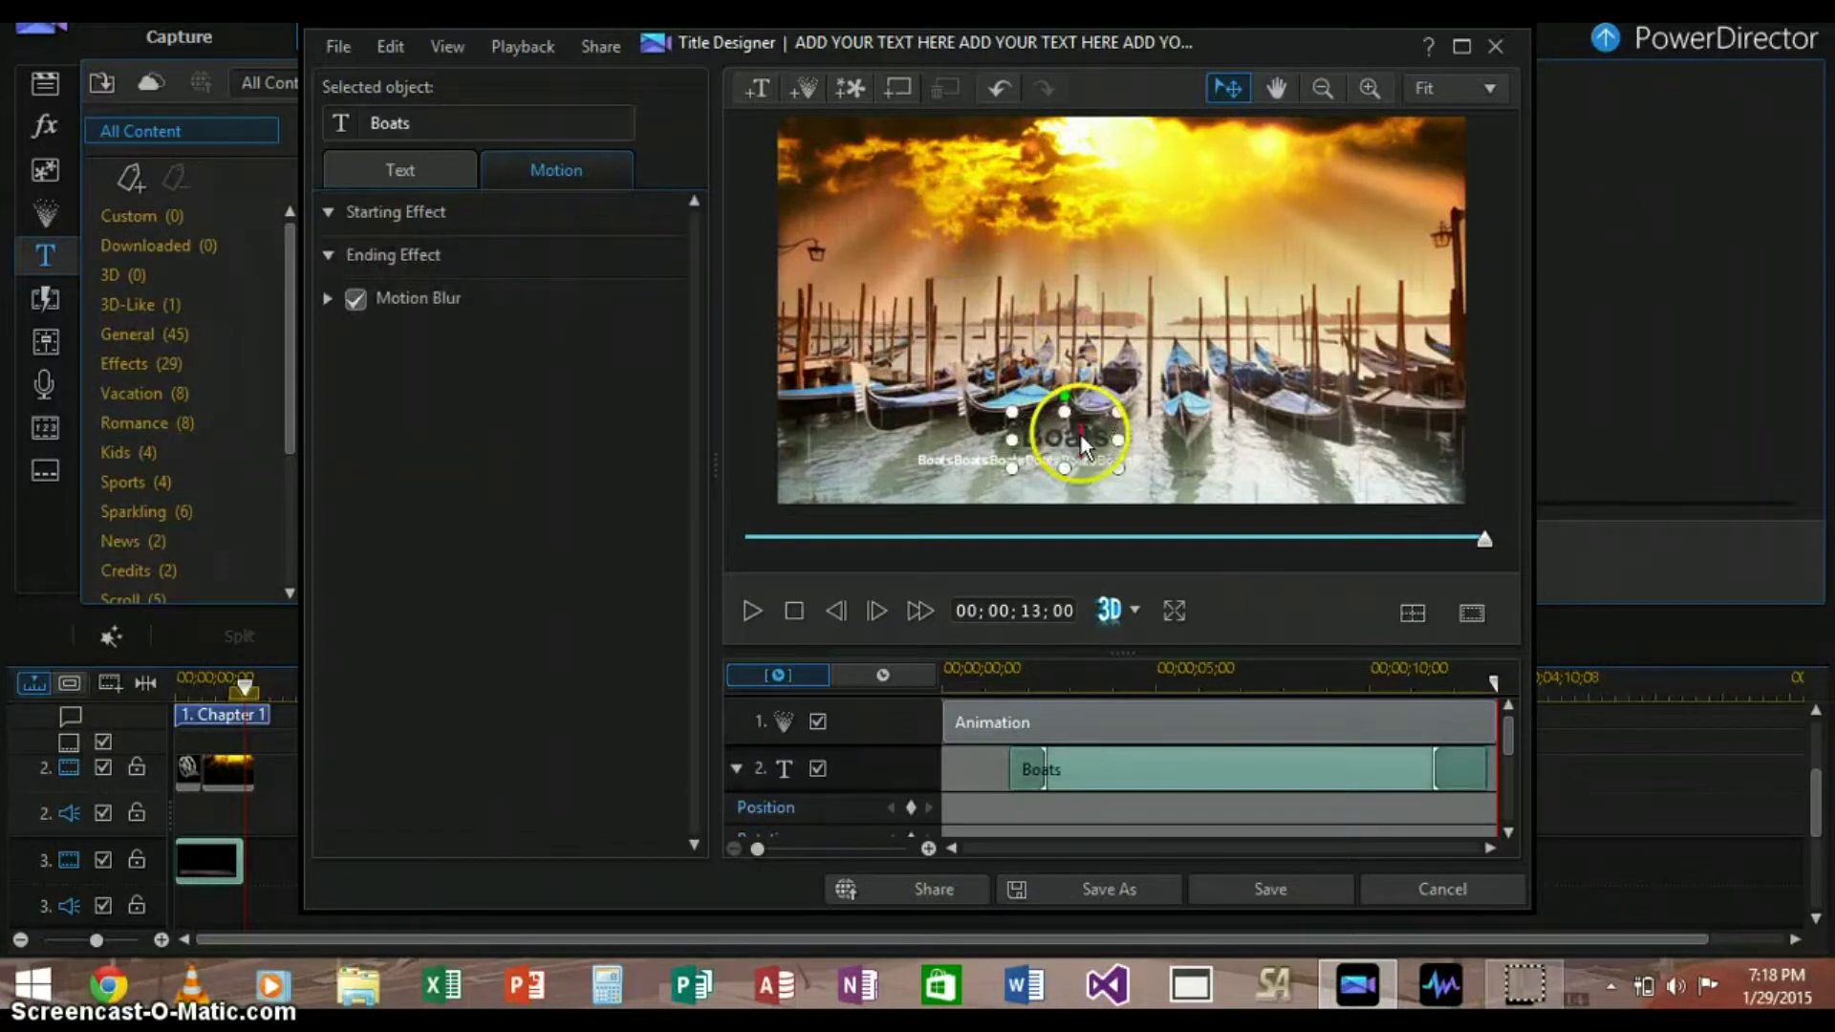
click(325, 214)
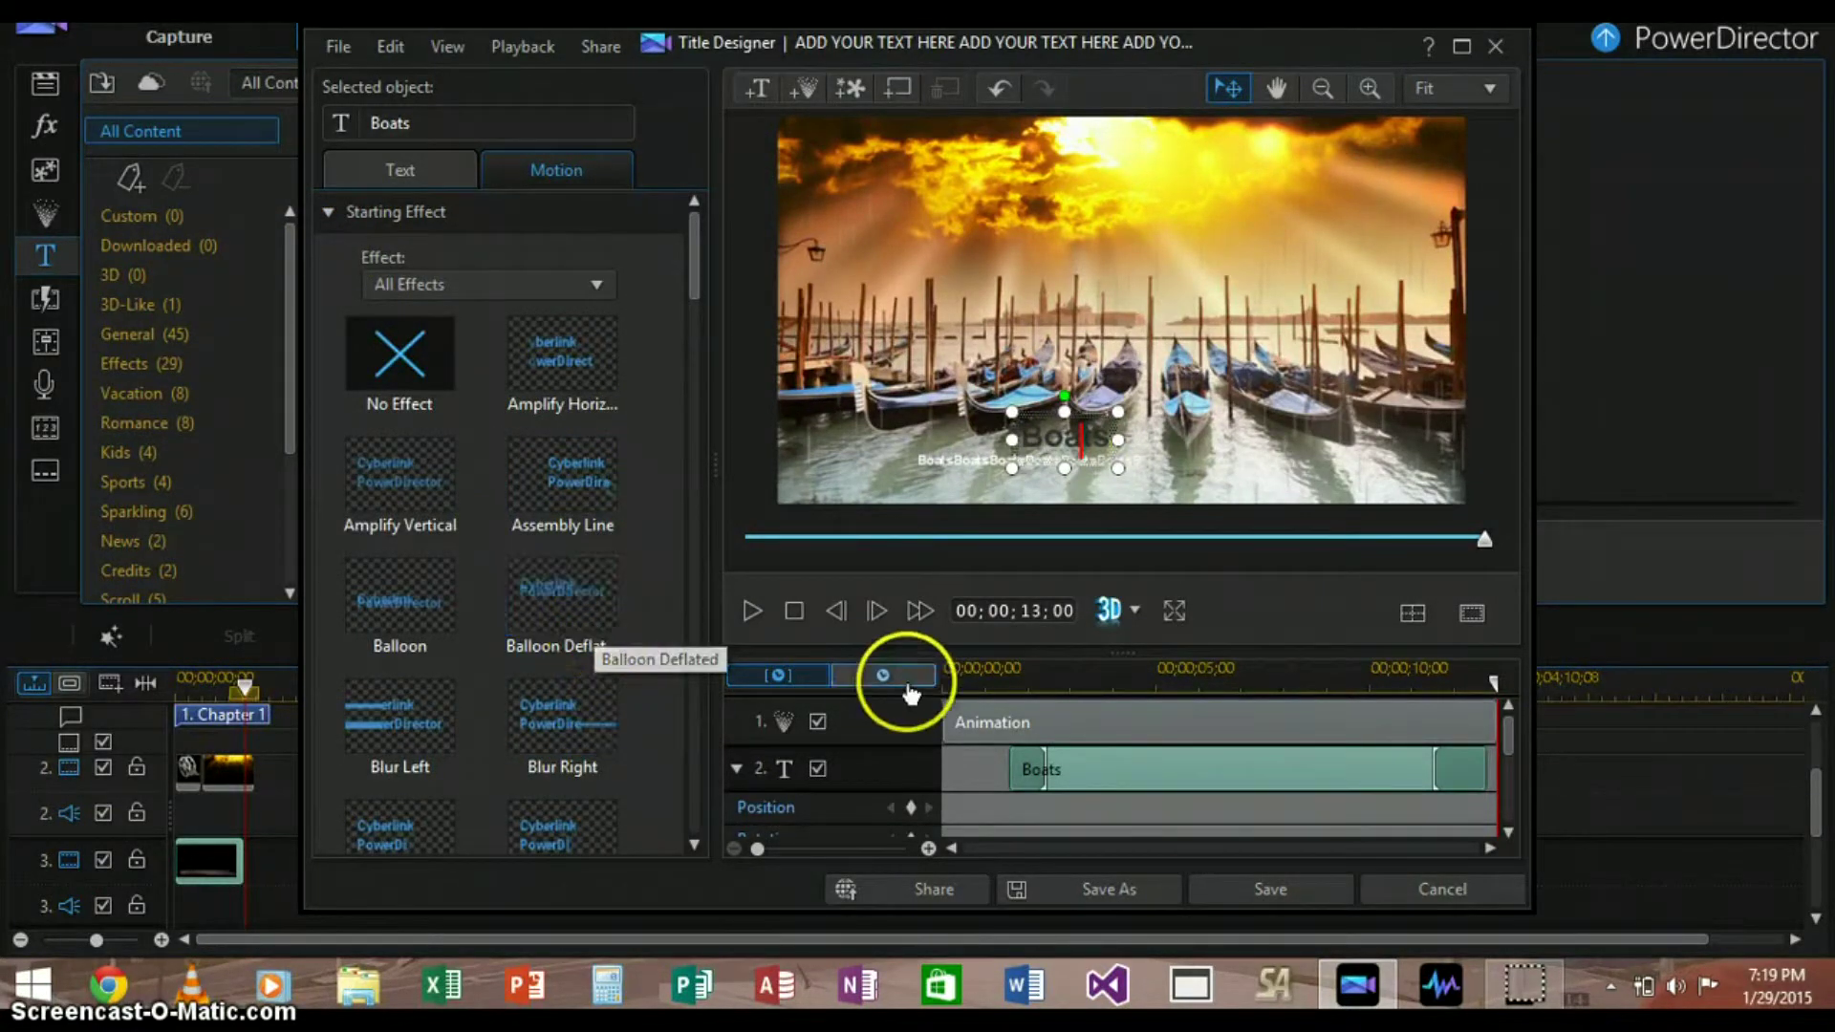
click(1292, 879)
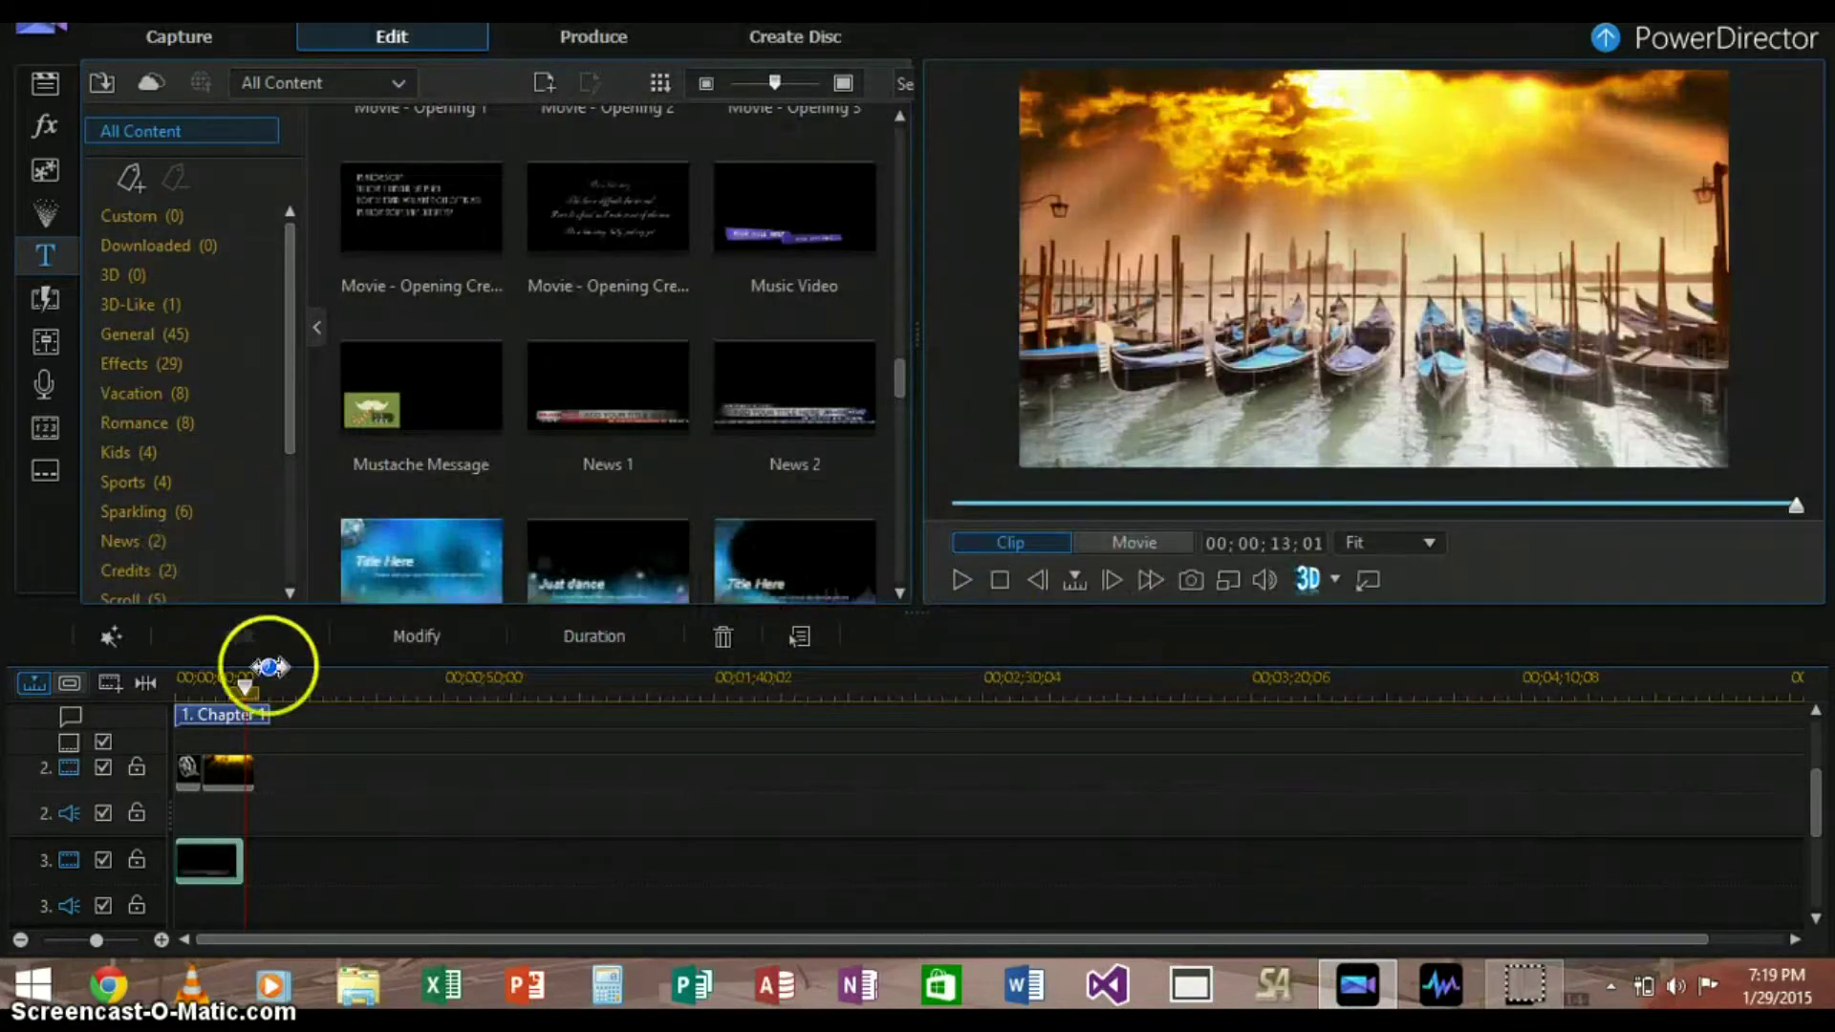
drag(246, 688, 178, 692)
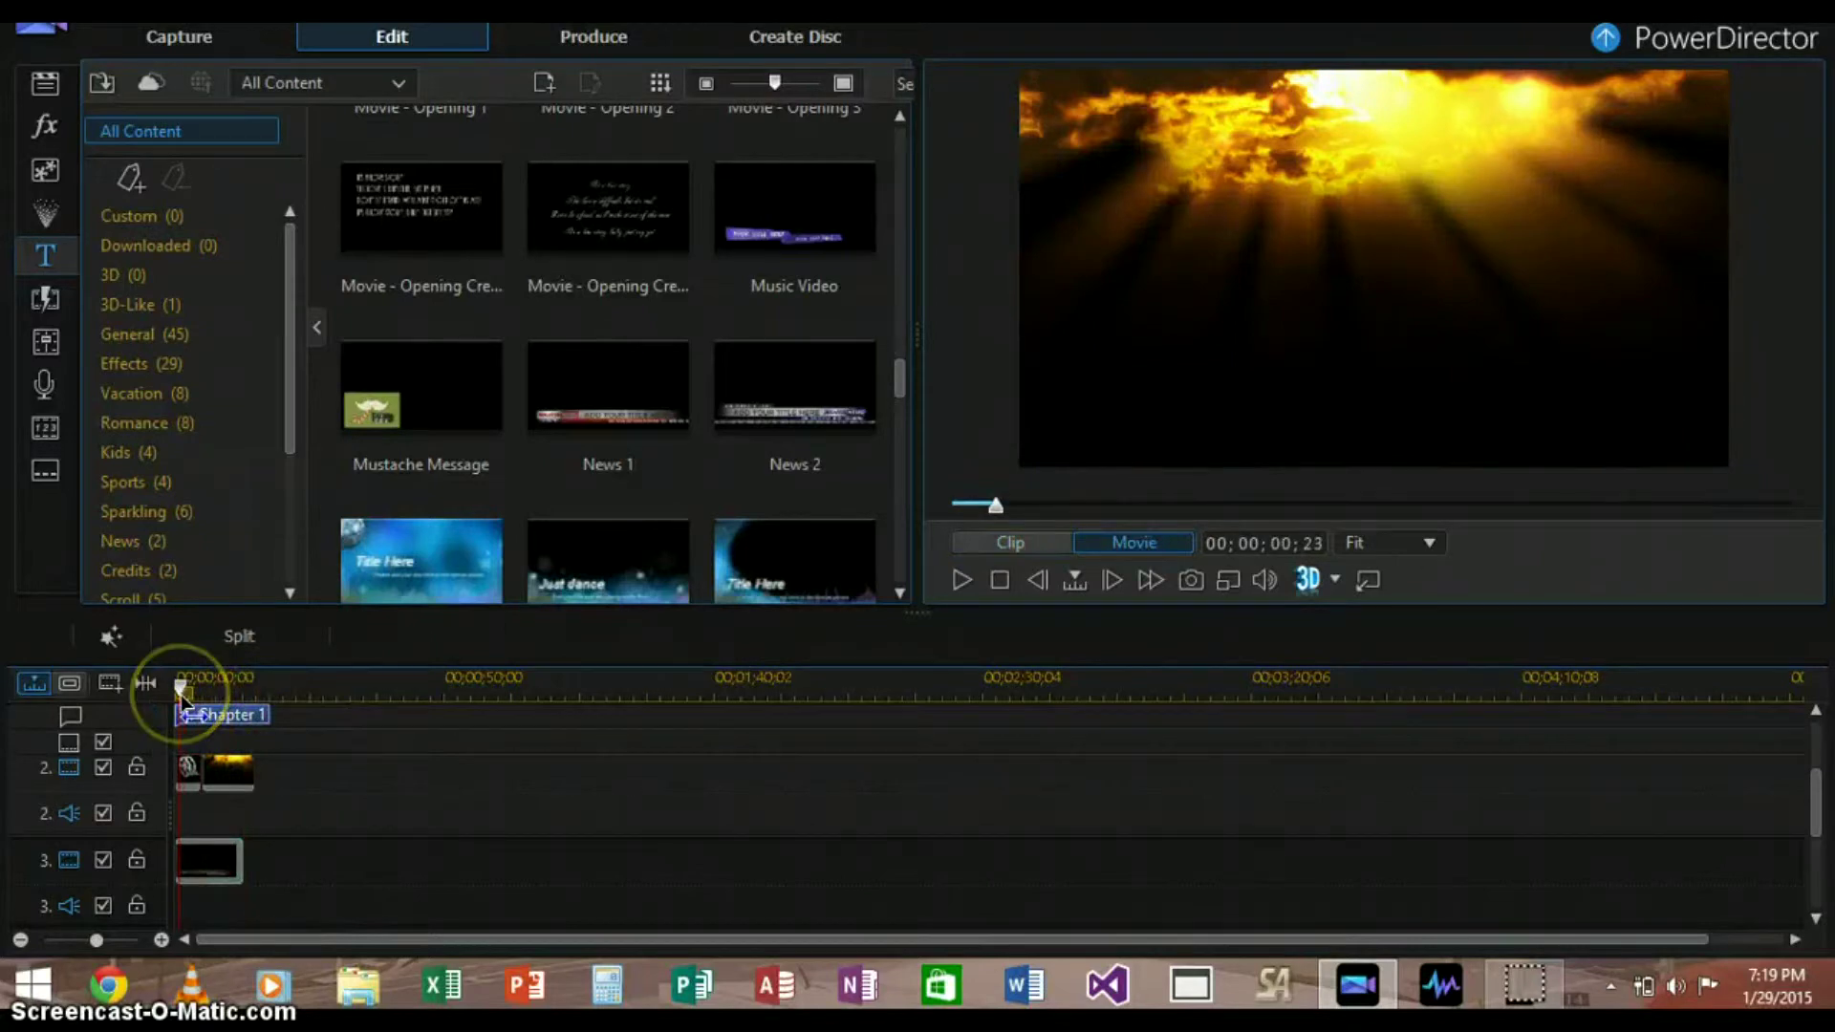
click(961, 577)
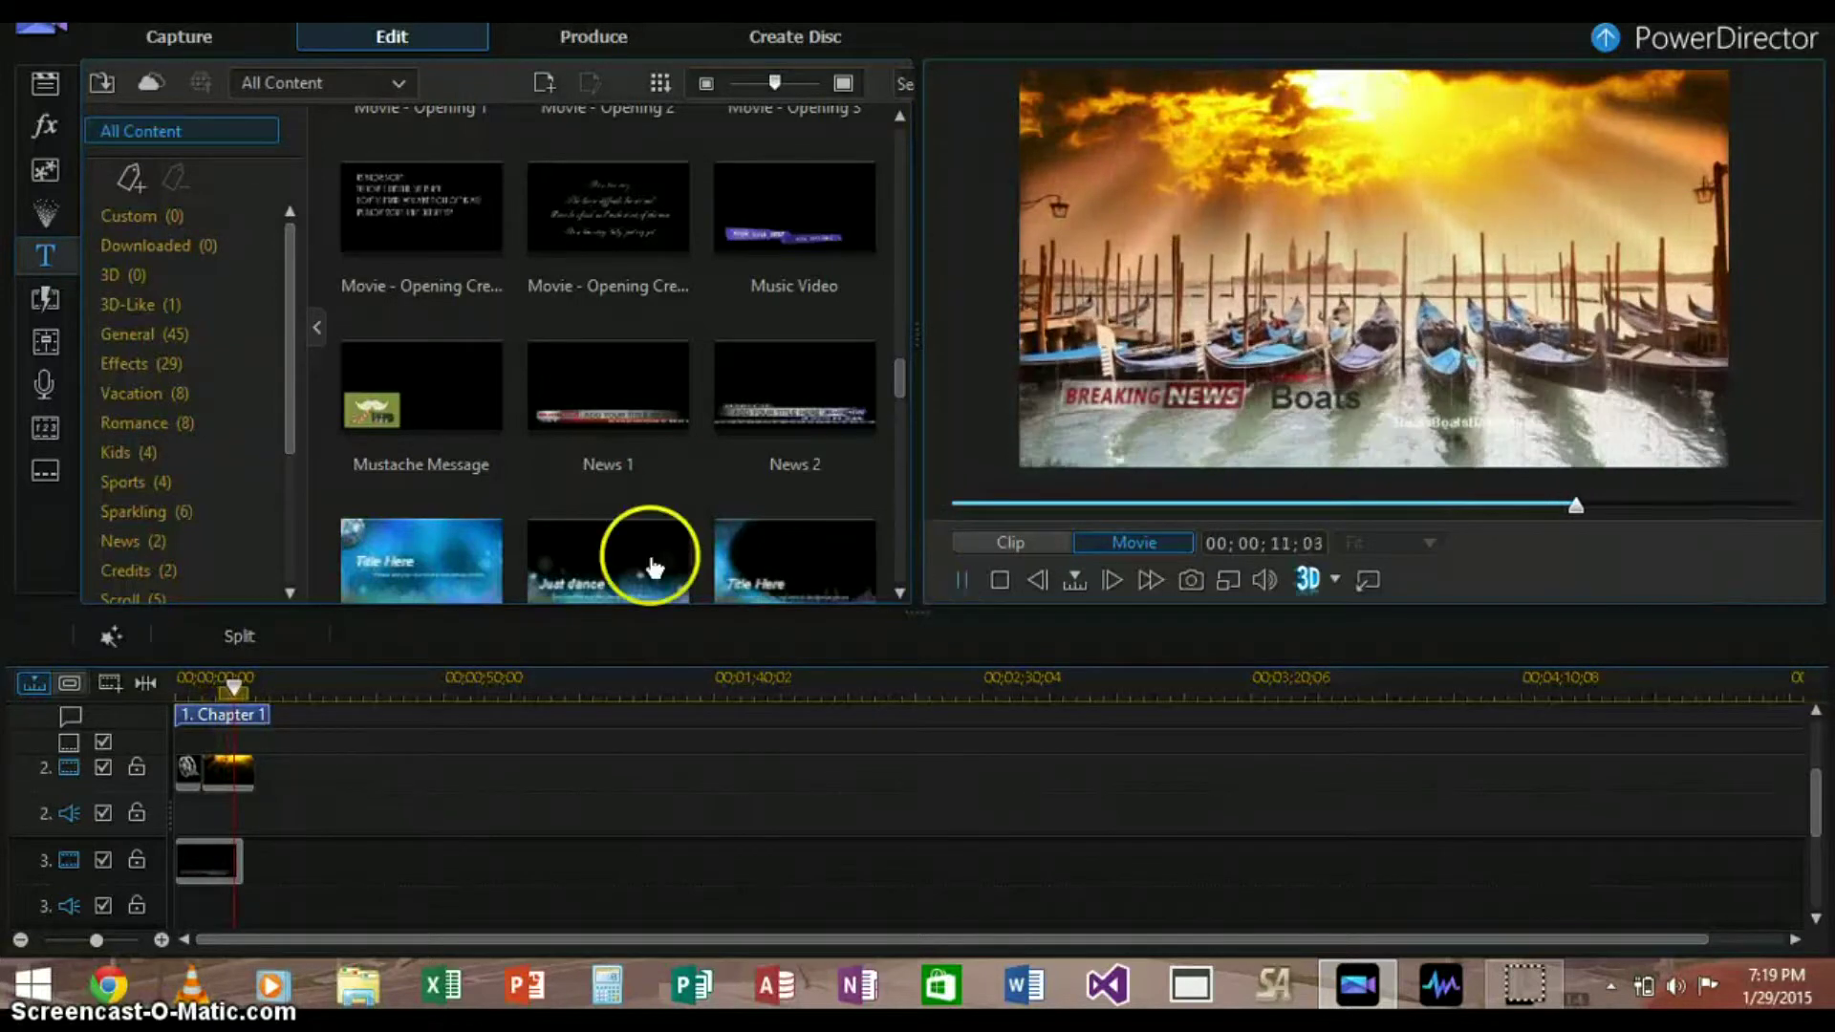
drag(650, 562, 540, 583)
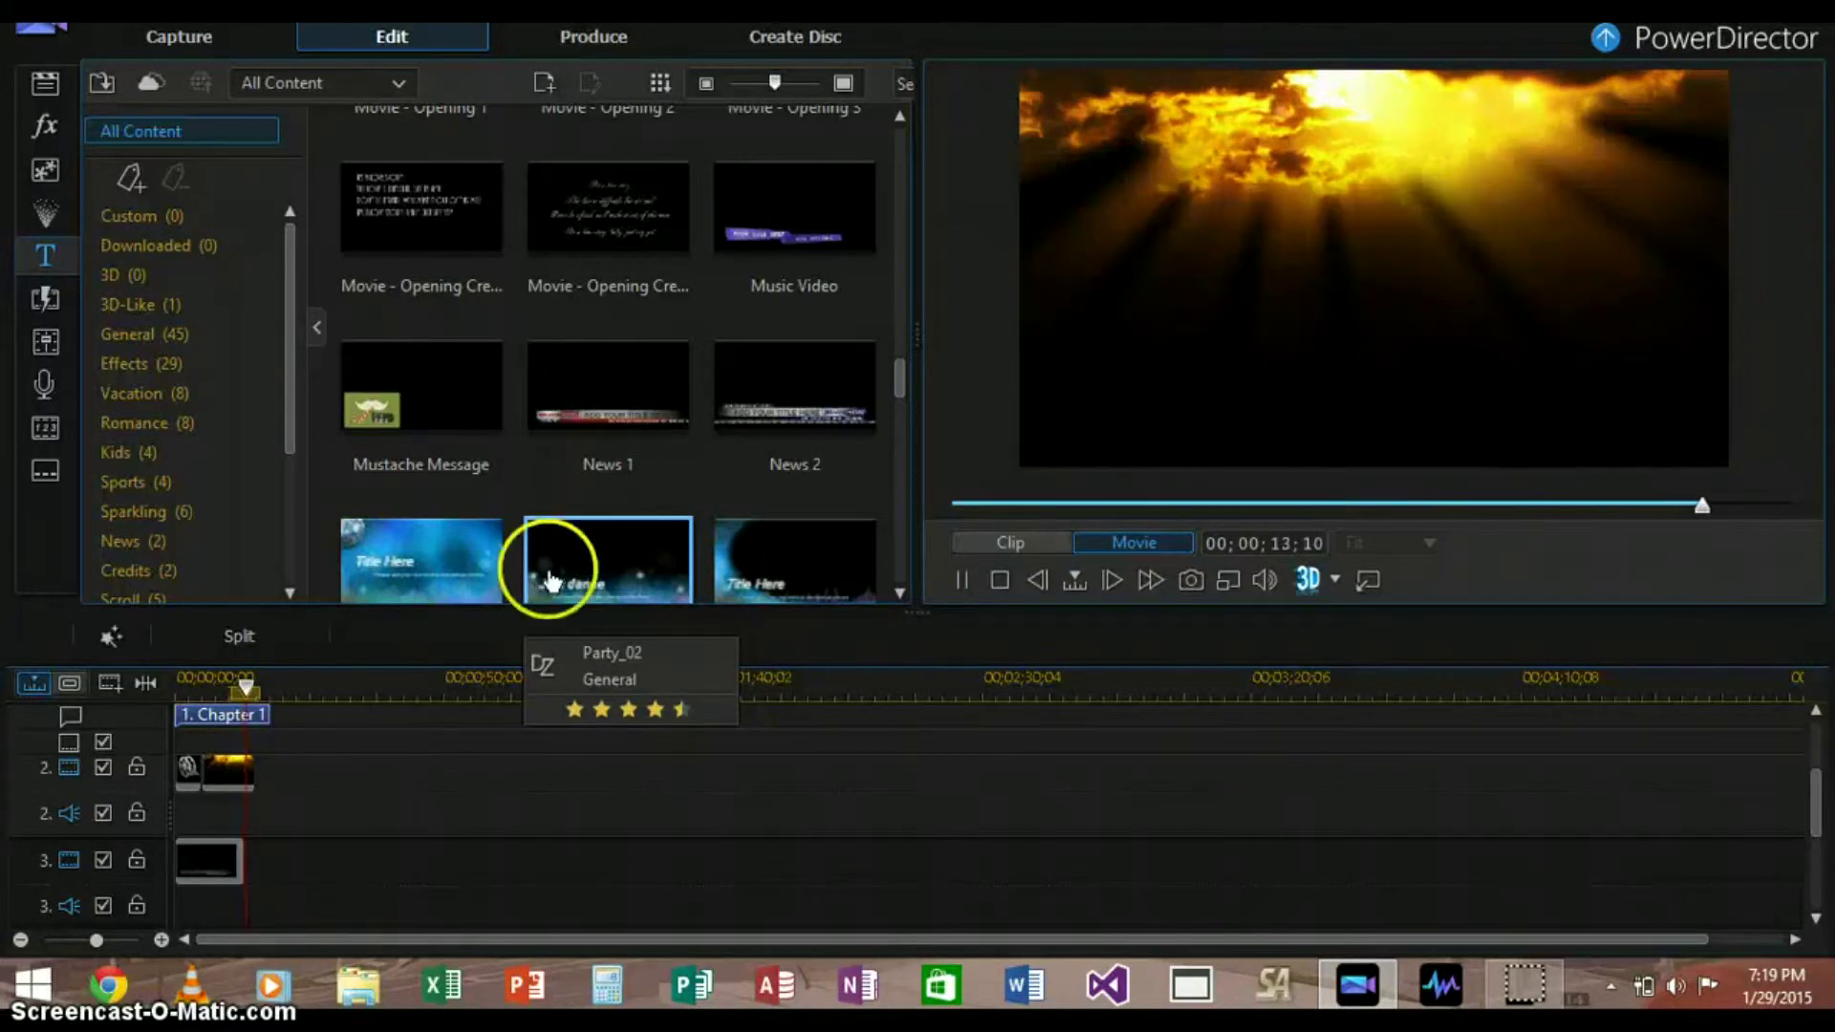
Preview the Blizzard transition and place it on the Boats clip on track 2
click(51, 300)
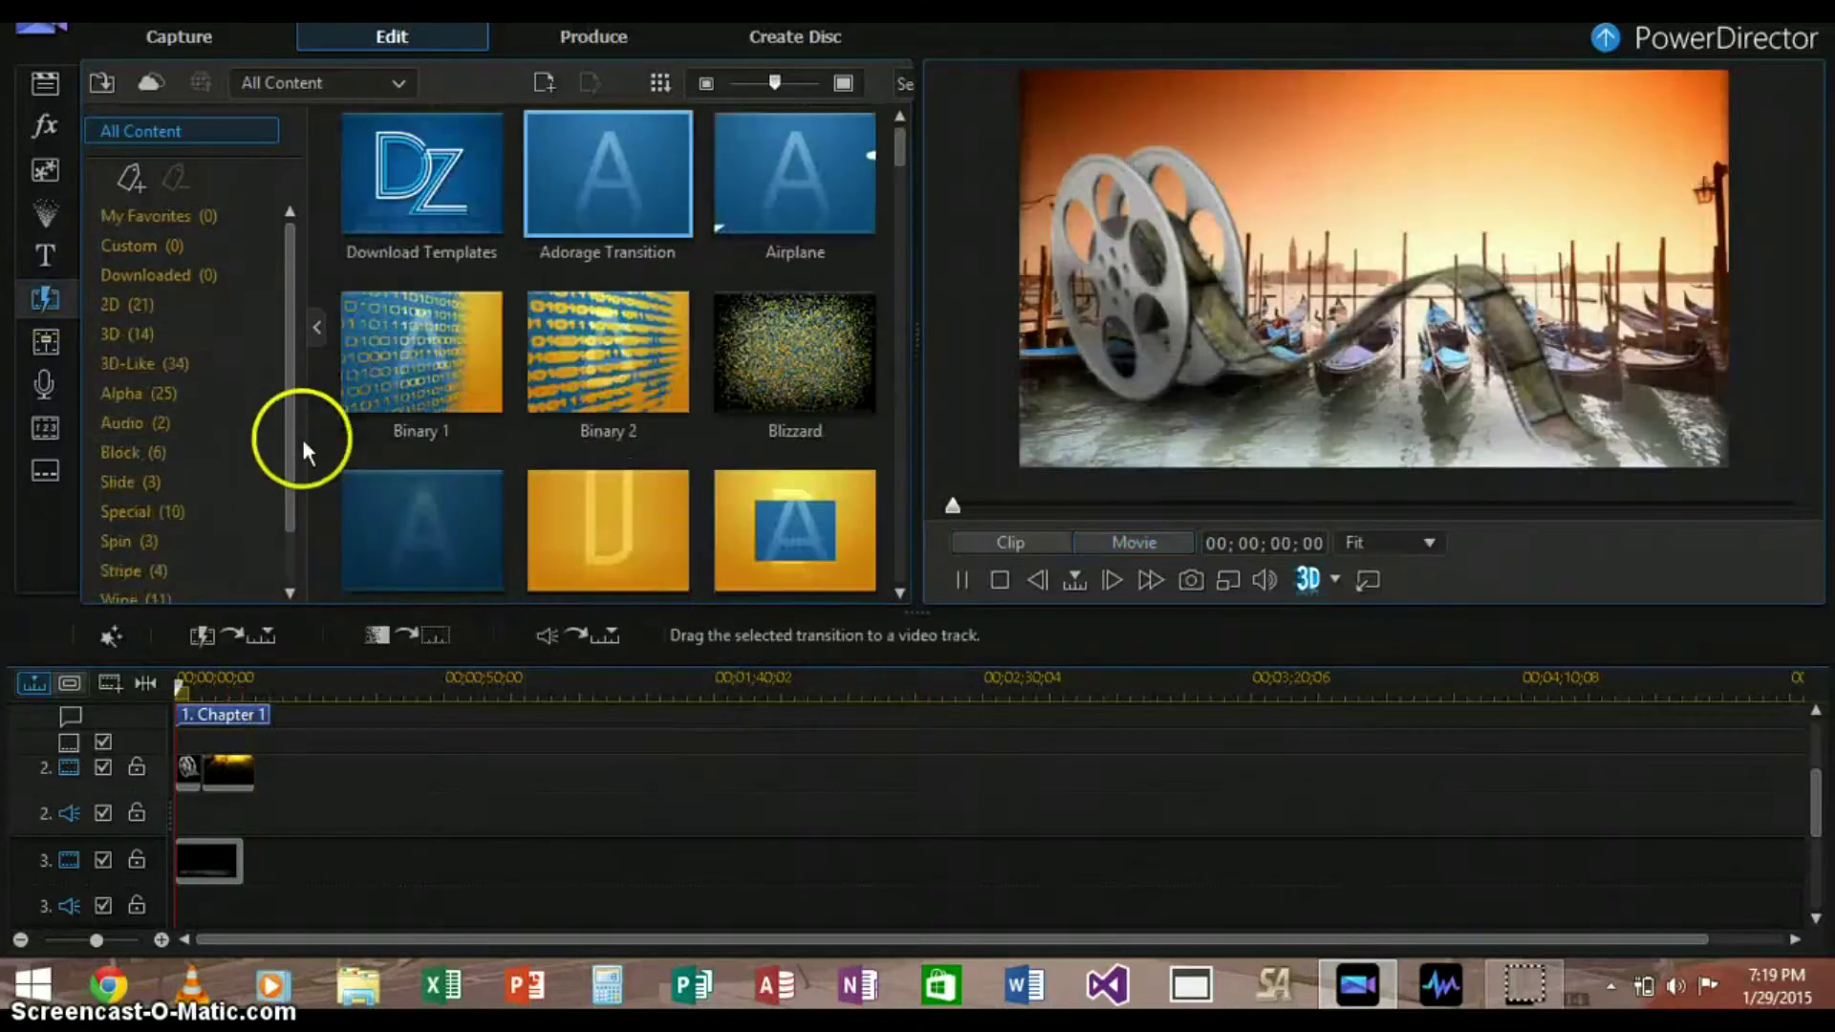
click(779, 362)
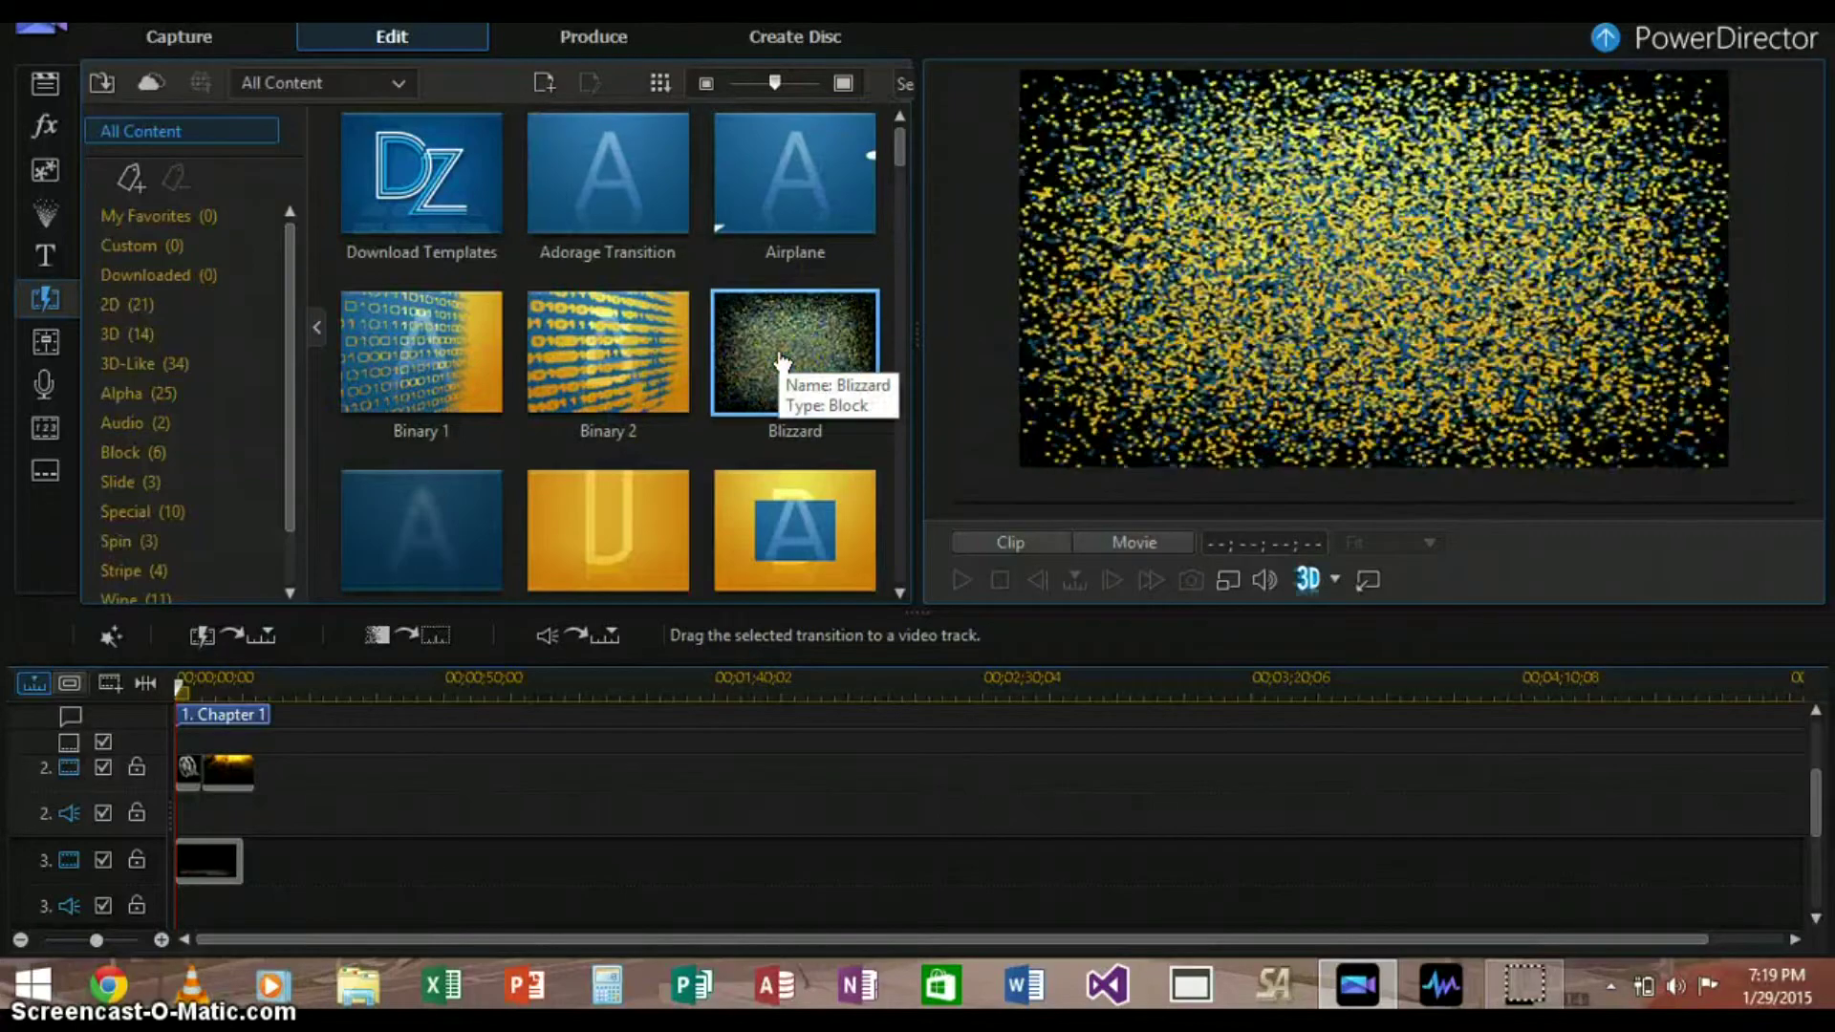
click(881, 186)
drag(790, 319, 217, 779)
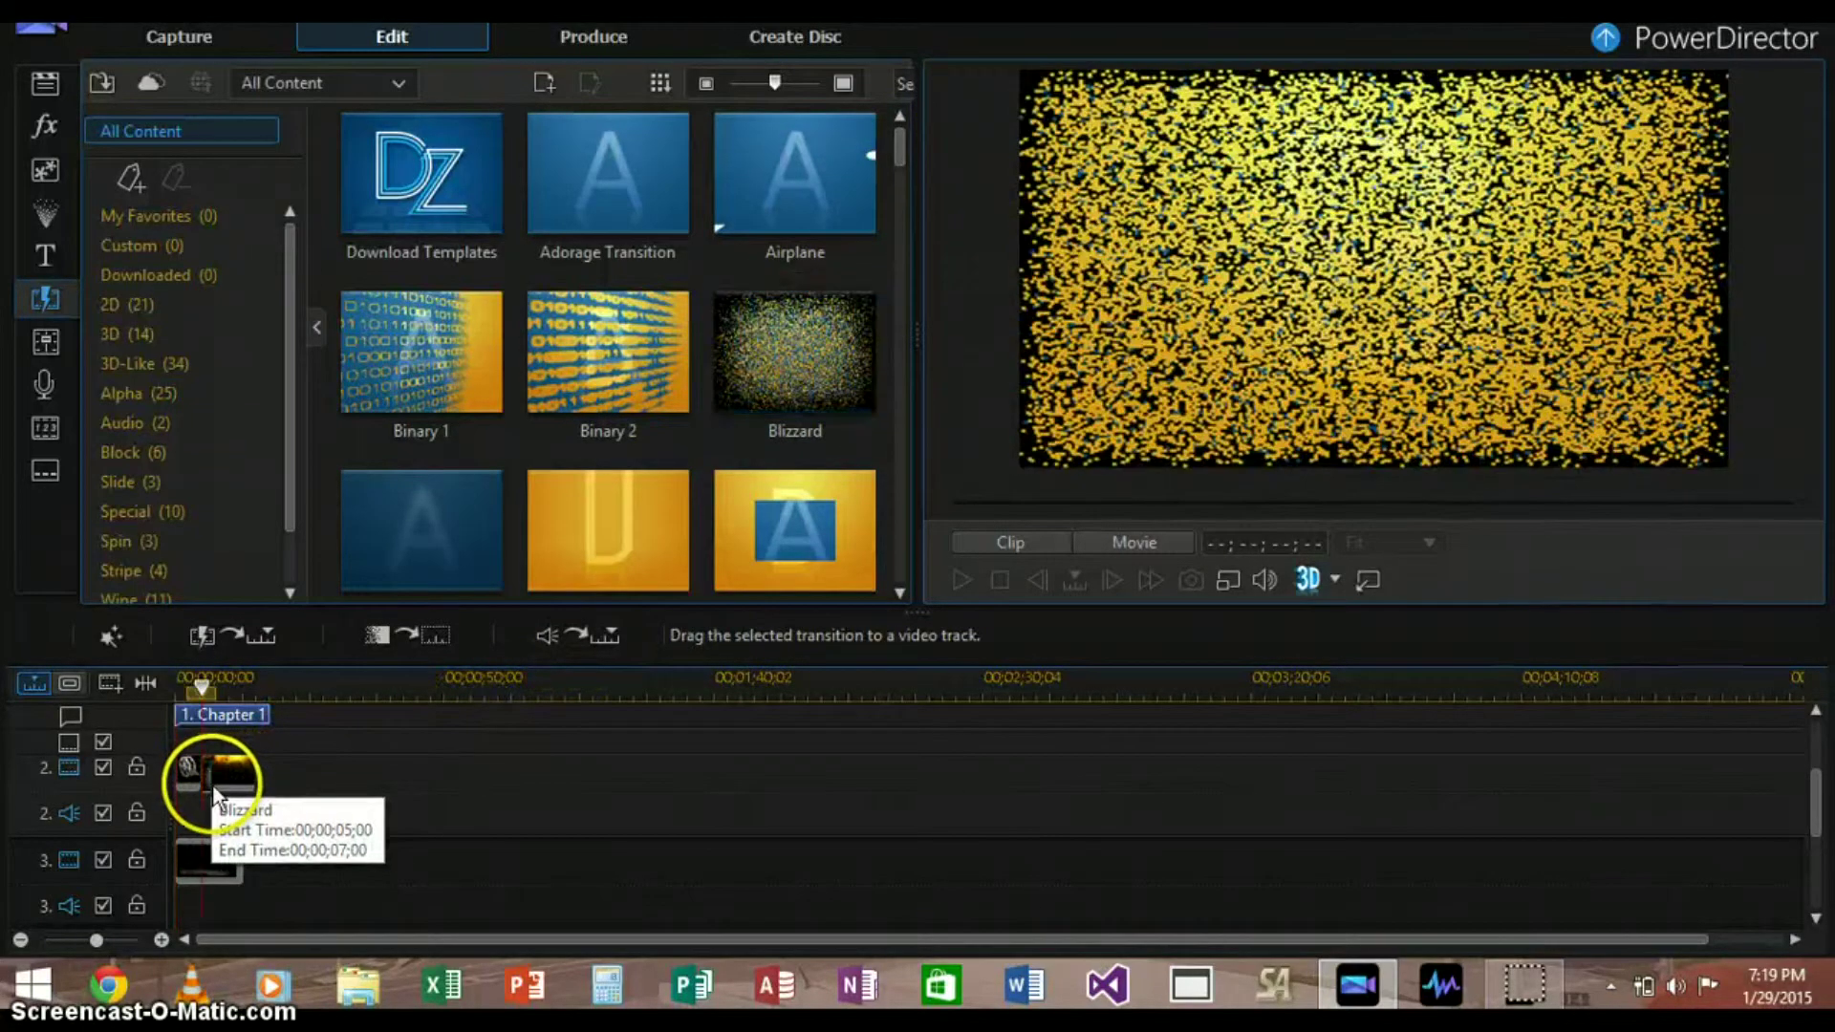
Play back the Blizzard transition, then replay the movie from the beginning
click(215, 757)
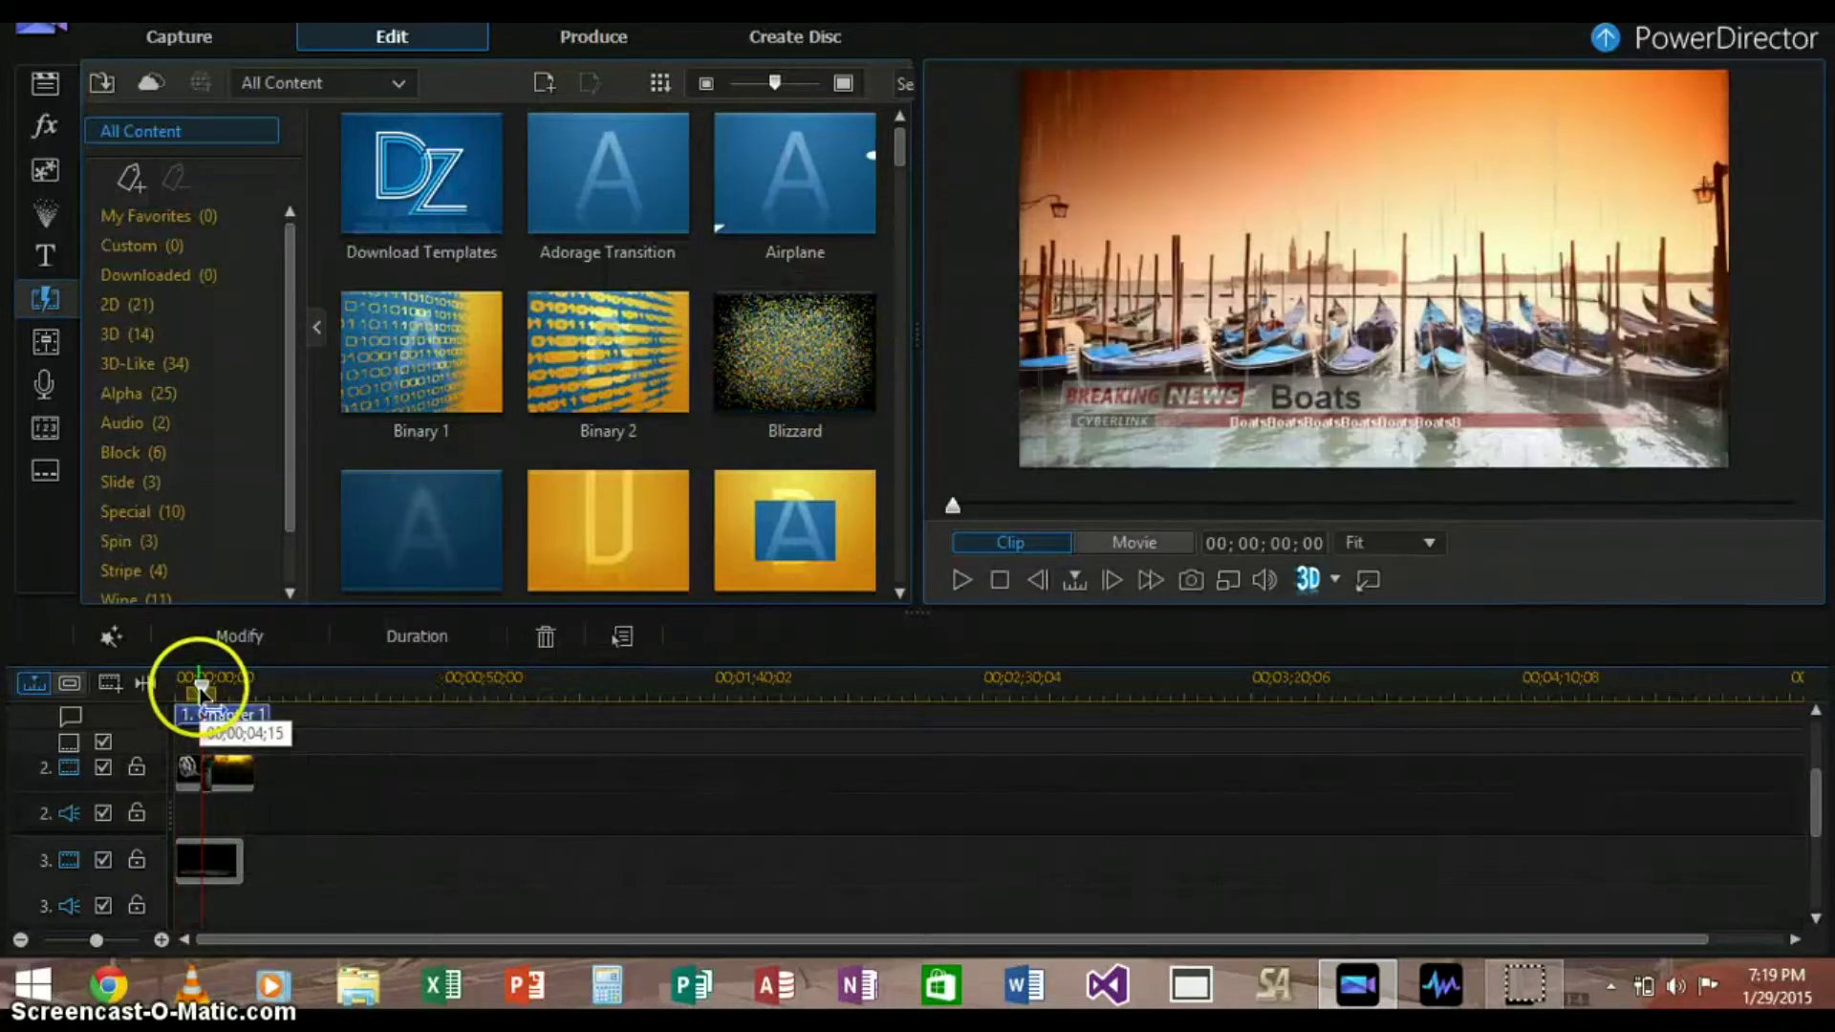
click(957, 574)
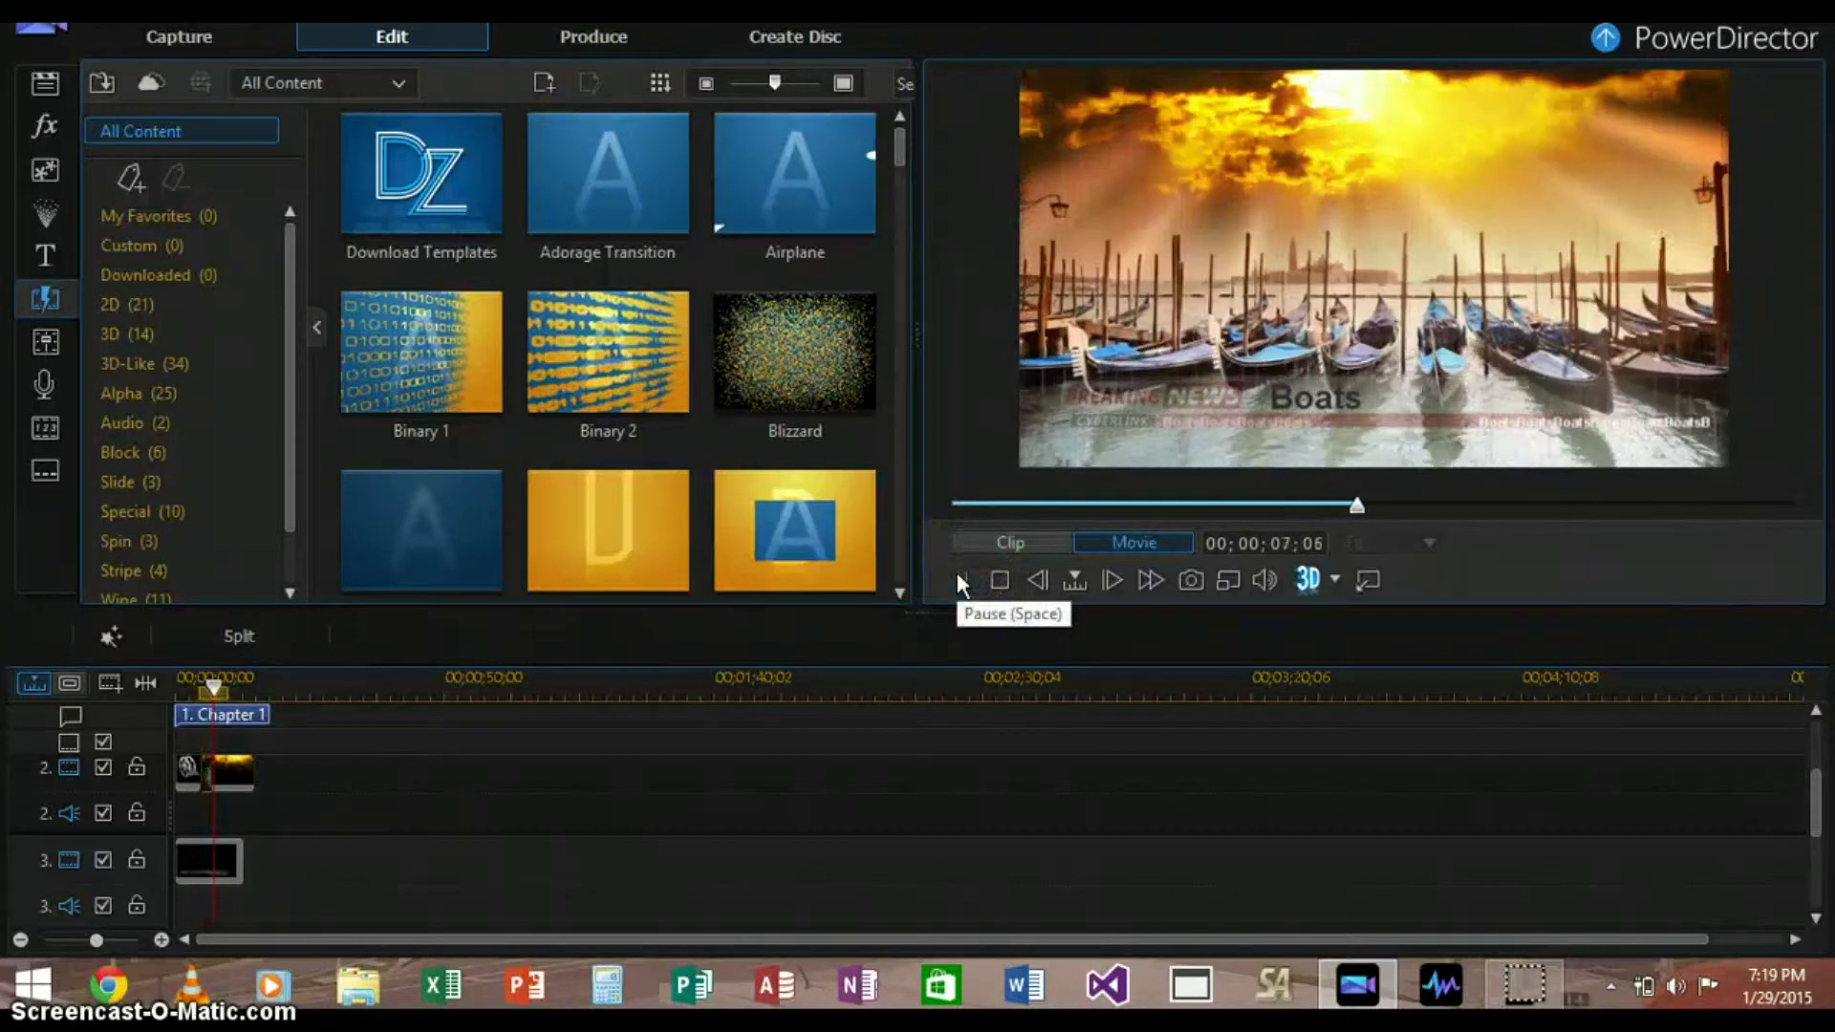
drag(233, 654, 181, 692)
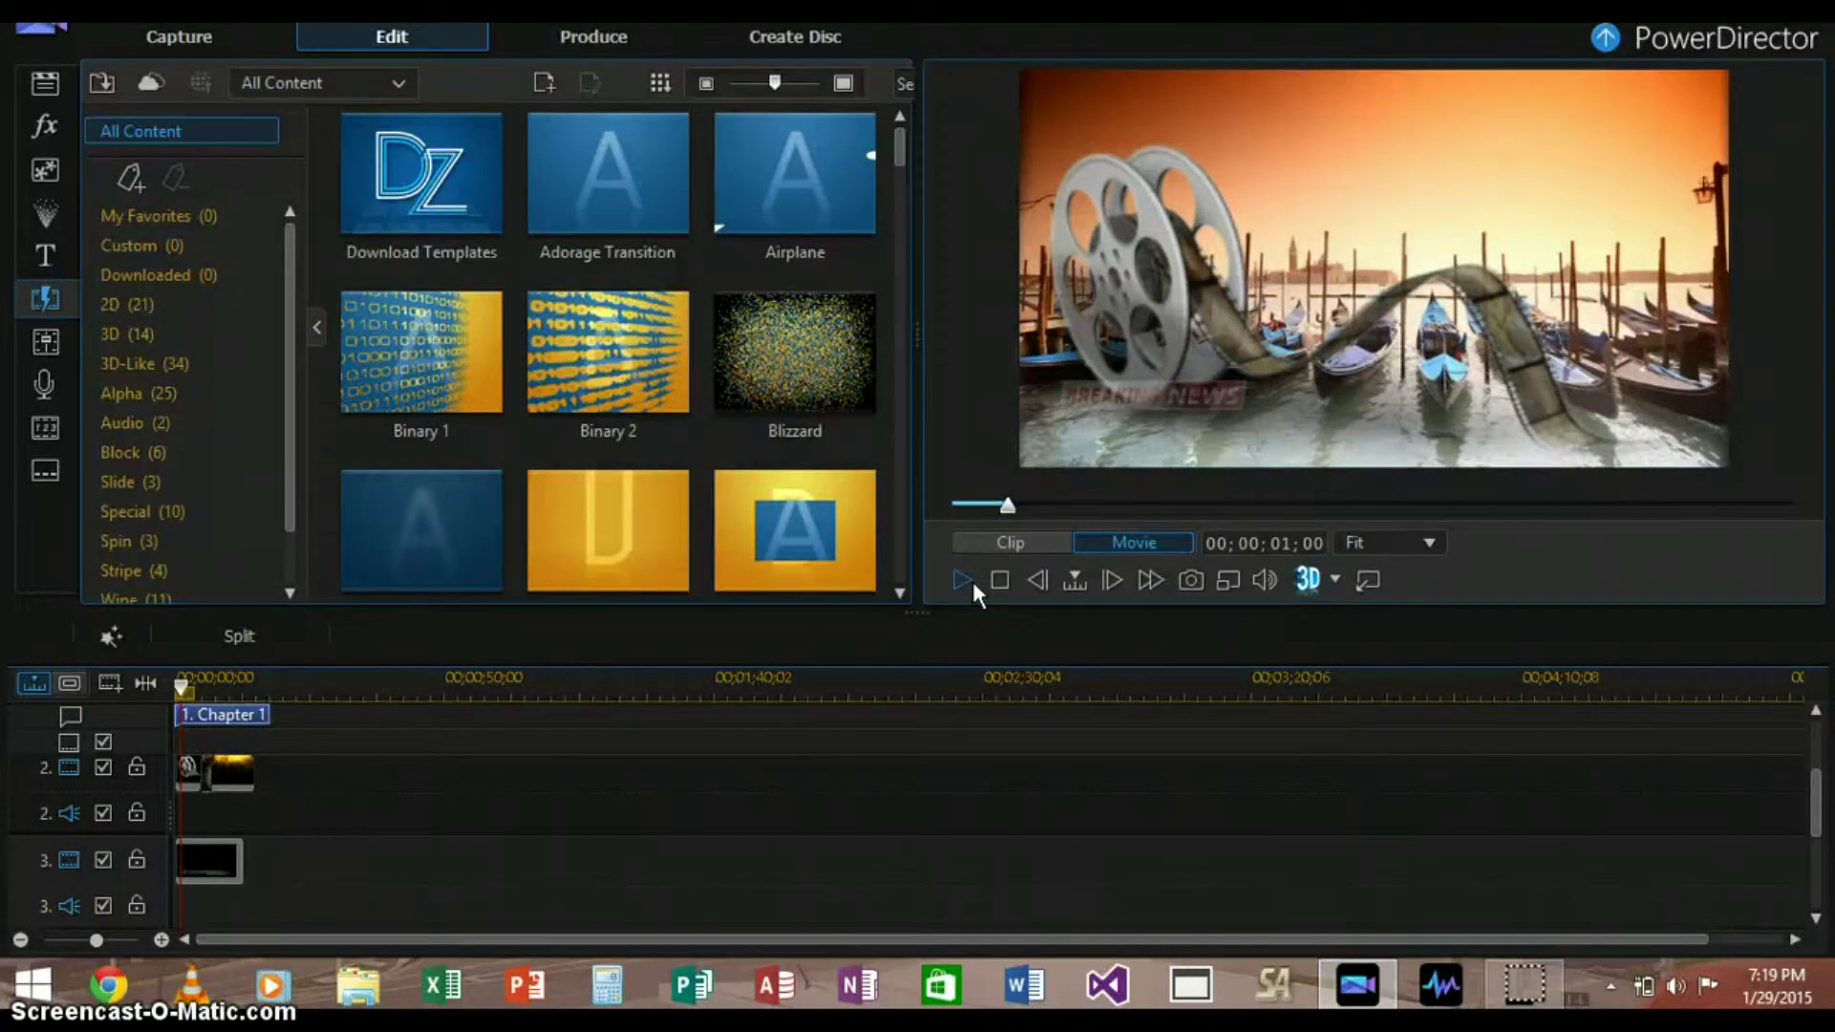
click(967, 585)
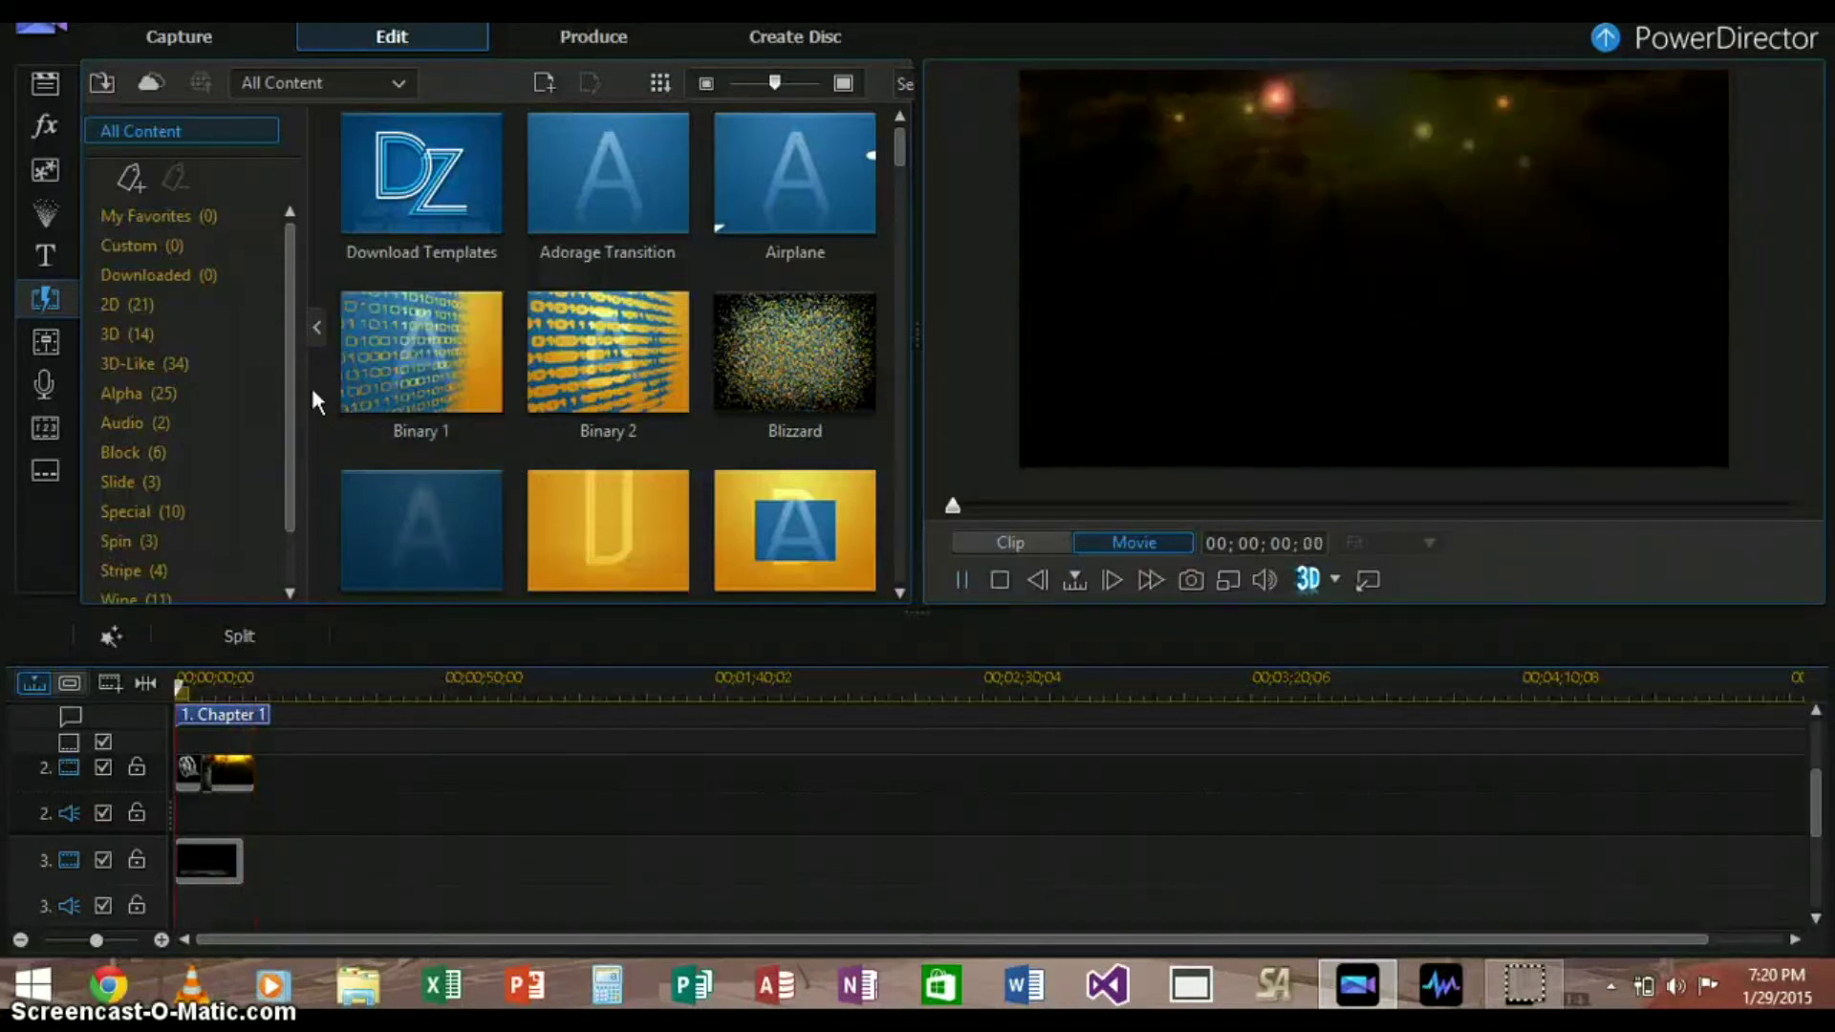
Review Audio Mixing, Chapter and Subtitle settings unchanged, cancelling the Character dialog, then switch to Produce
click(43, 342)
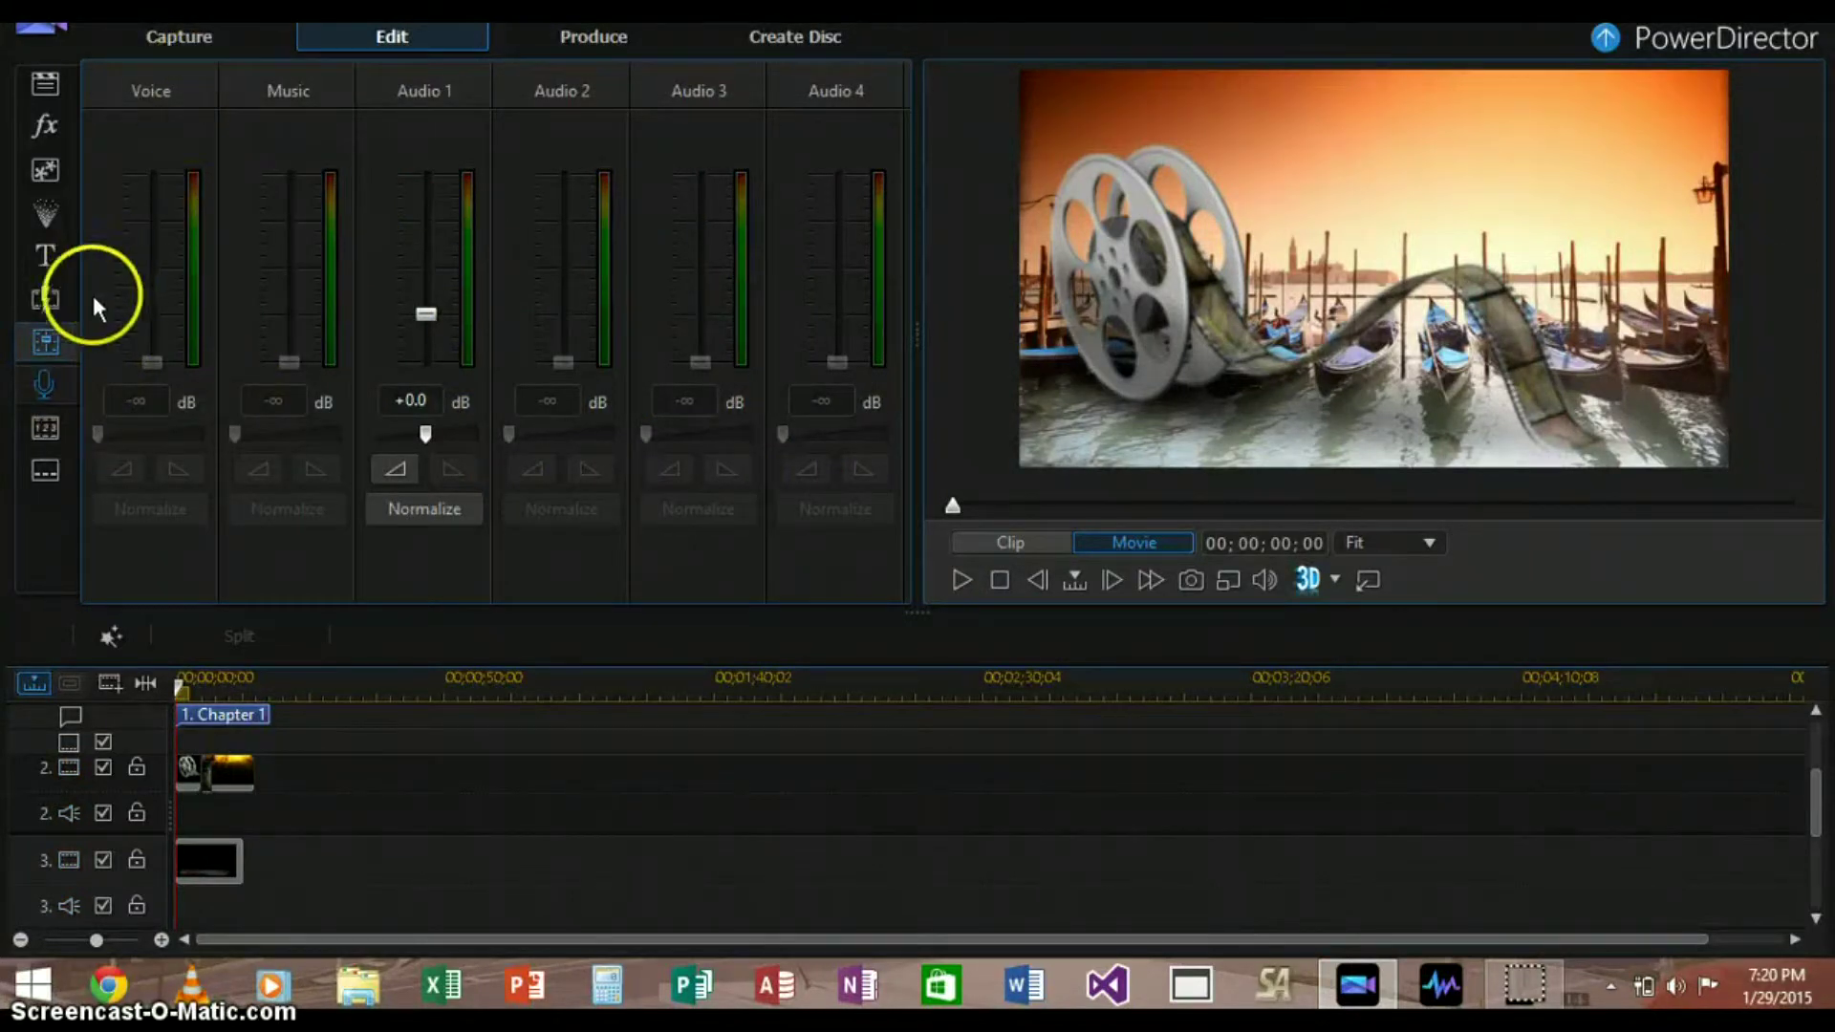
click(46, 427)
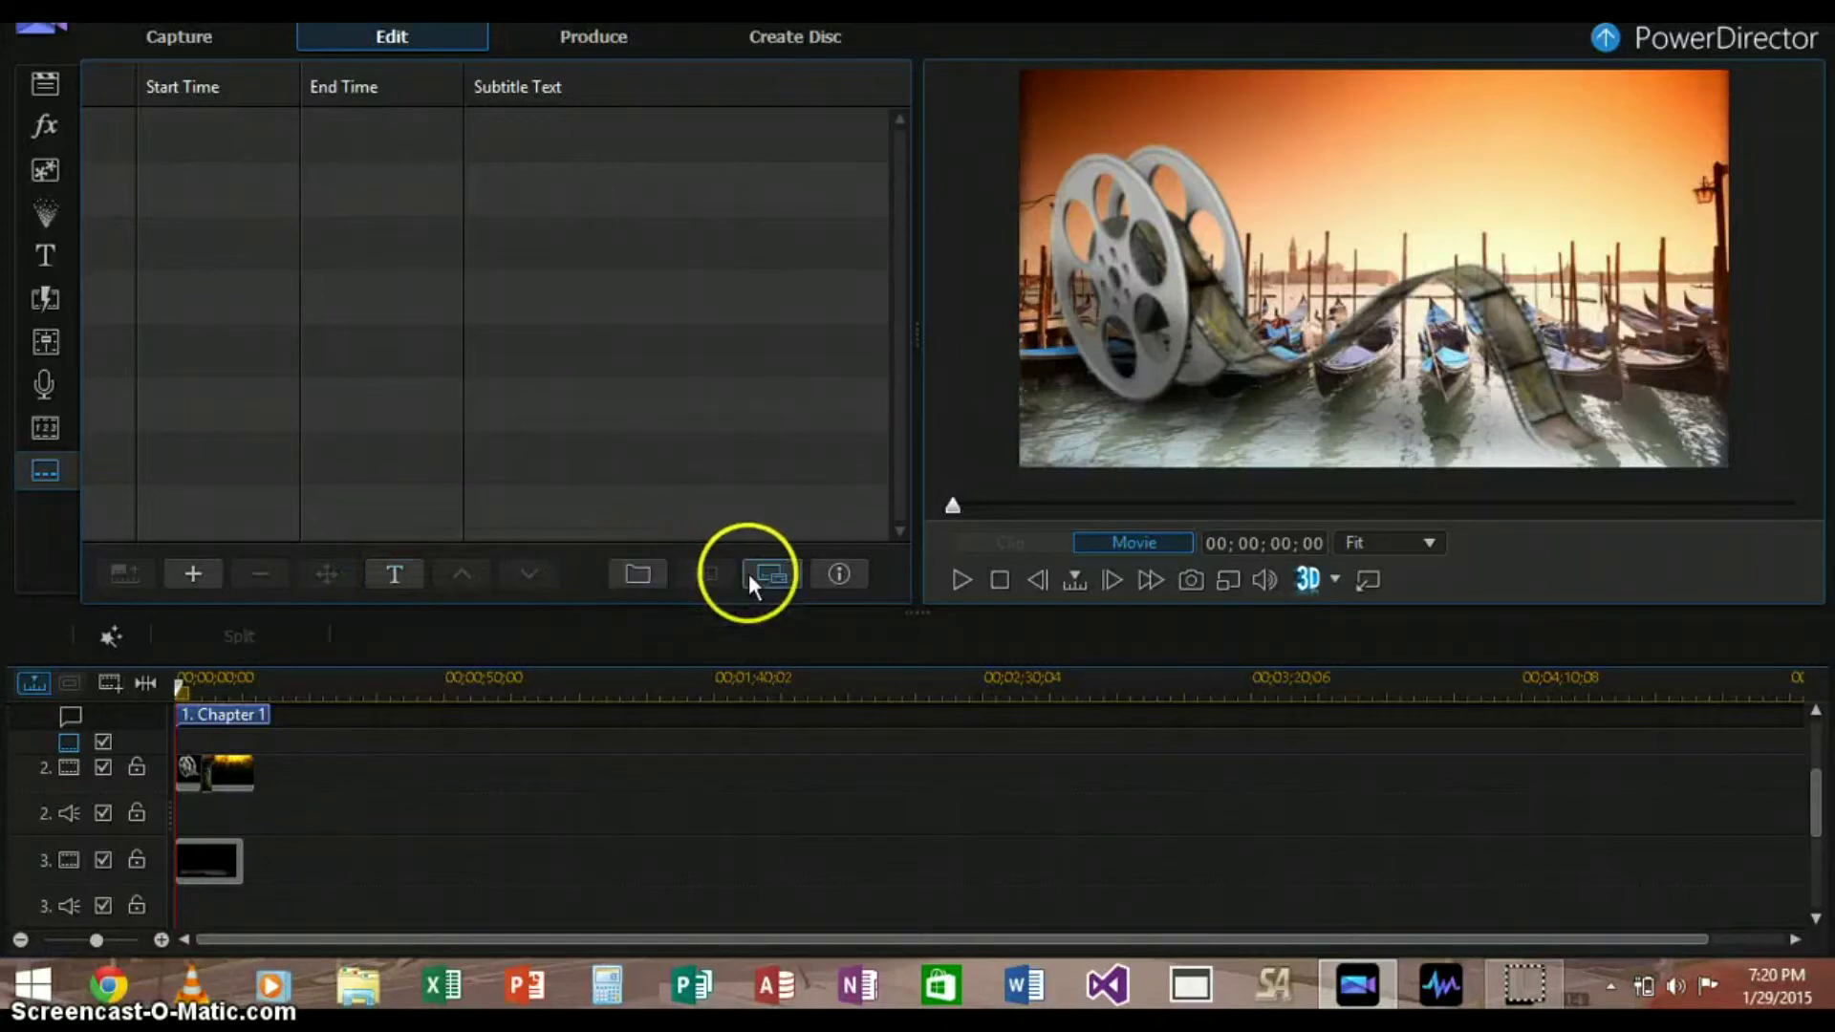
click(394, 574)
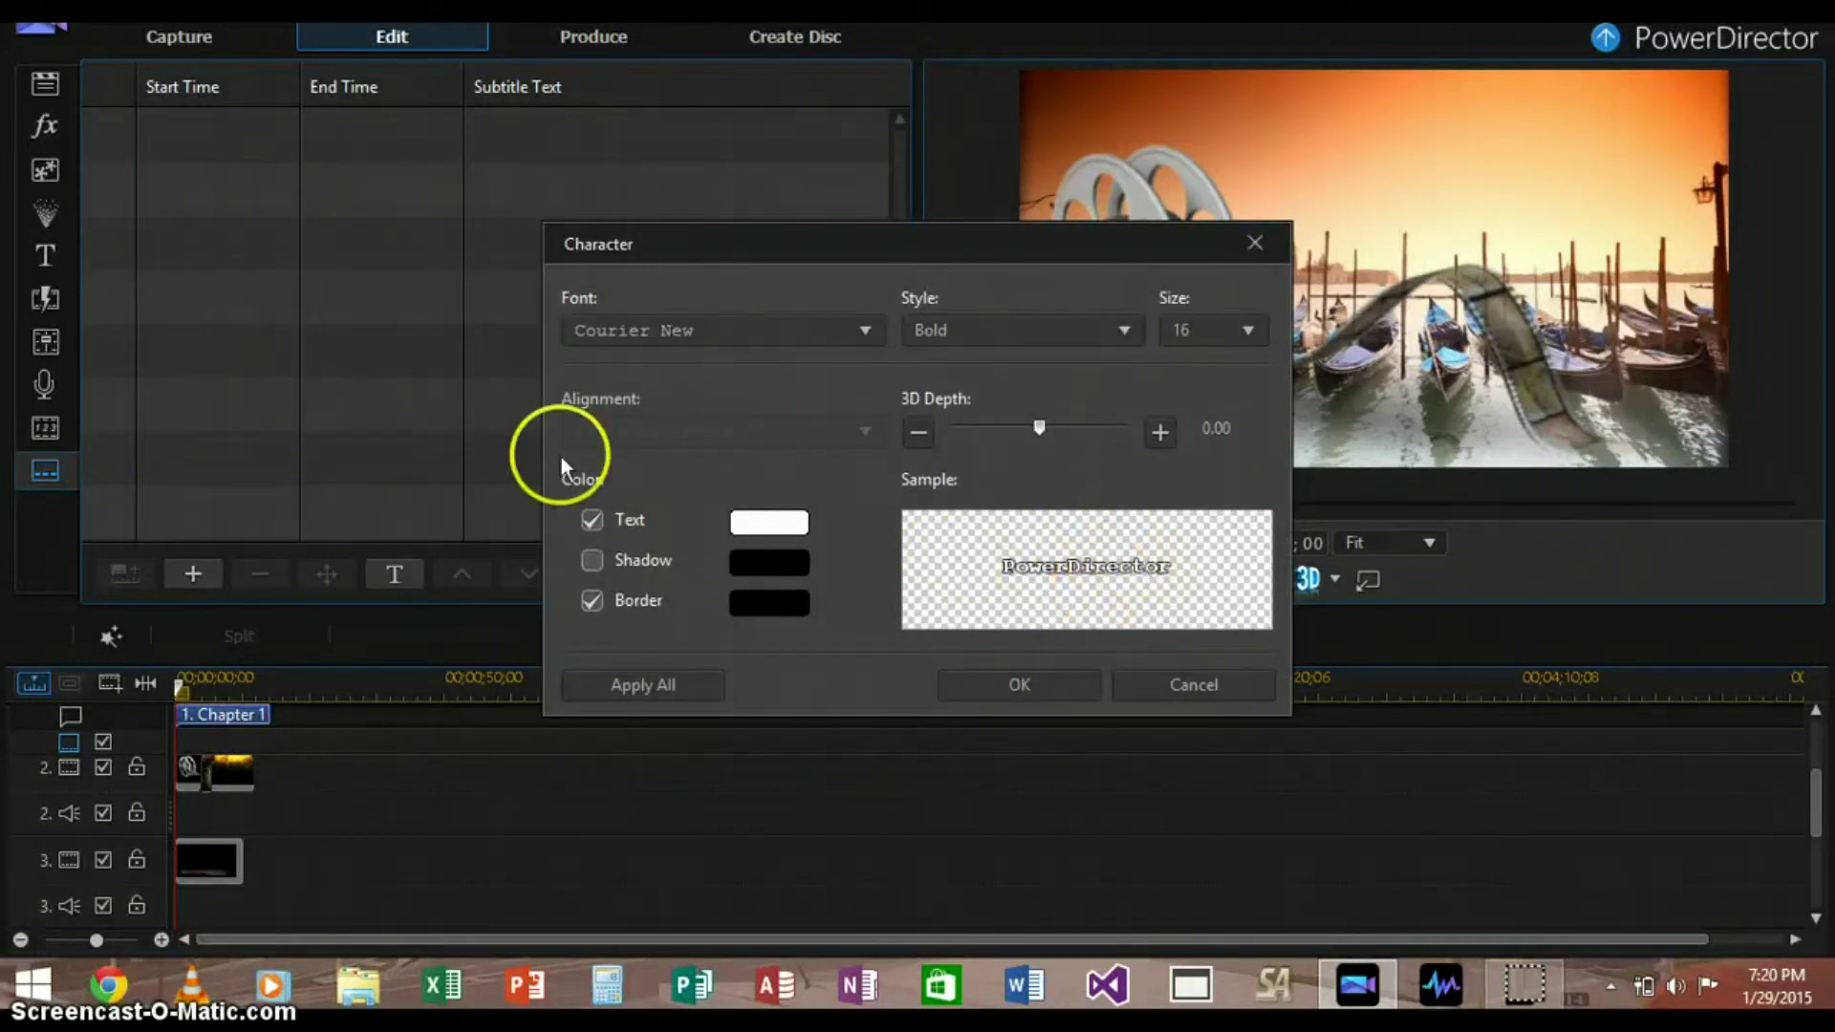
click(1236, 686)
click(596, 36)
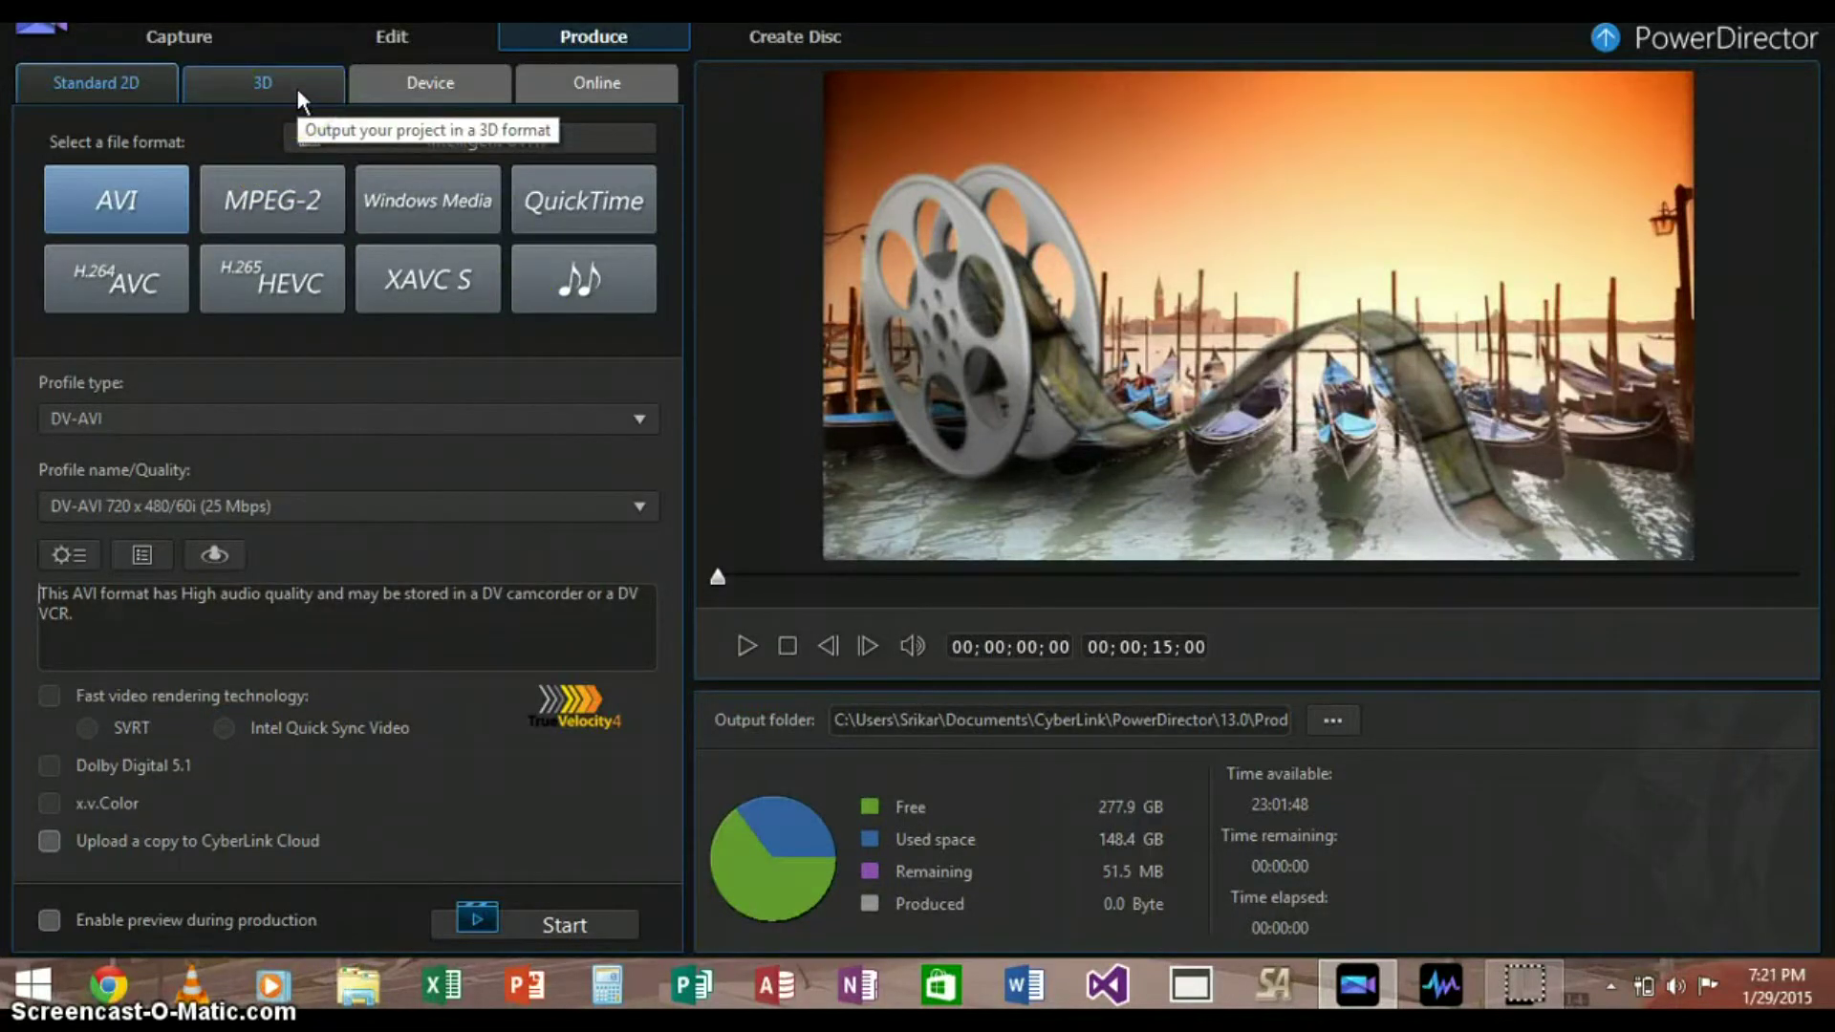
Browse the Device, Online and 3D output formats, dismissing the no-3D-content warning
click(428, 81)
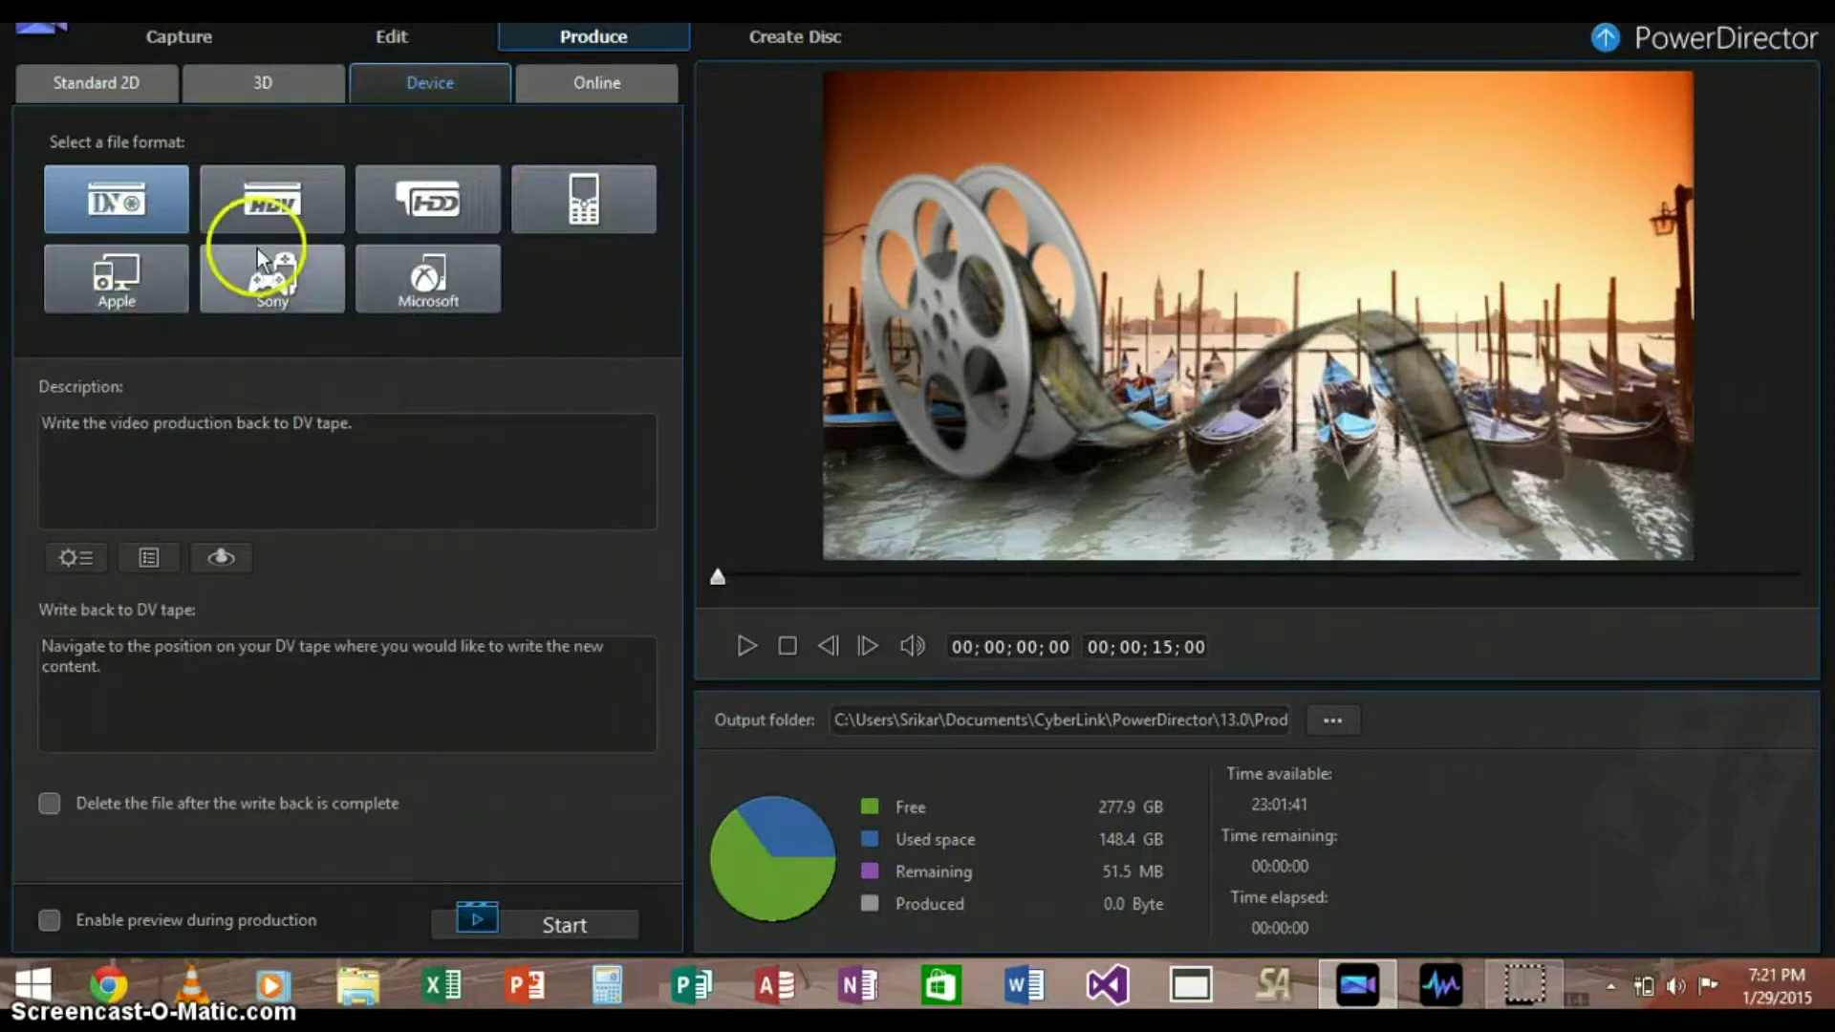
click(578, 95)
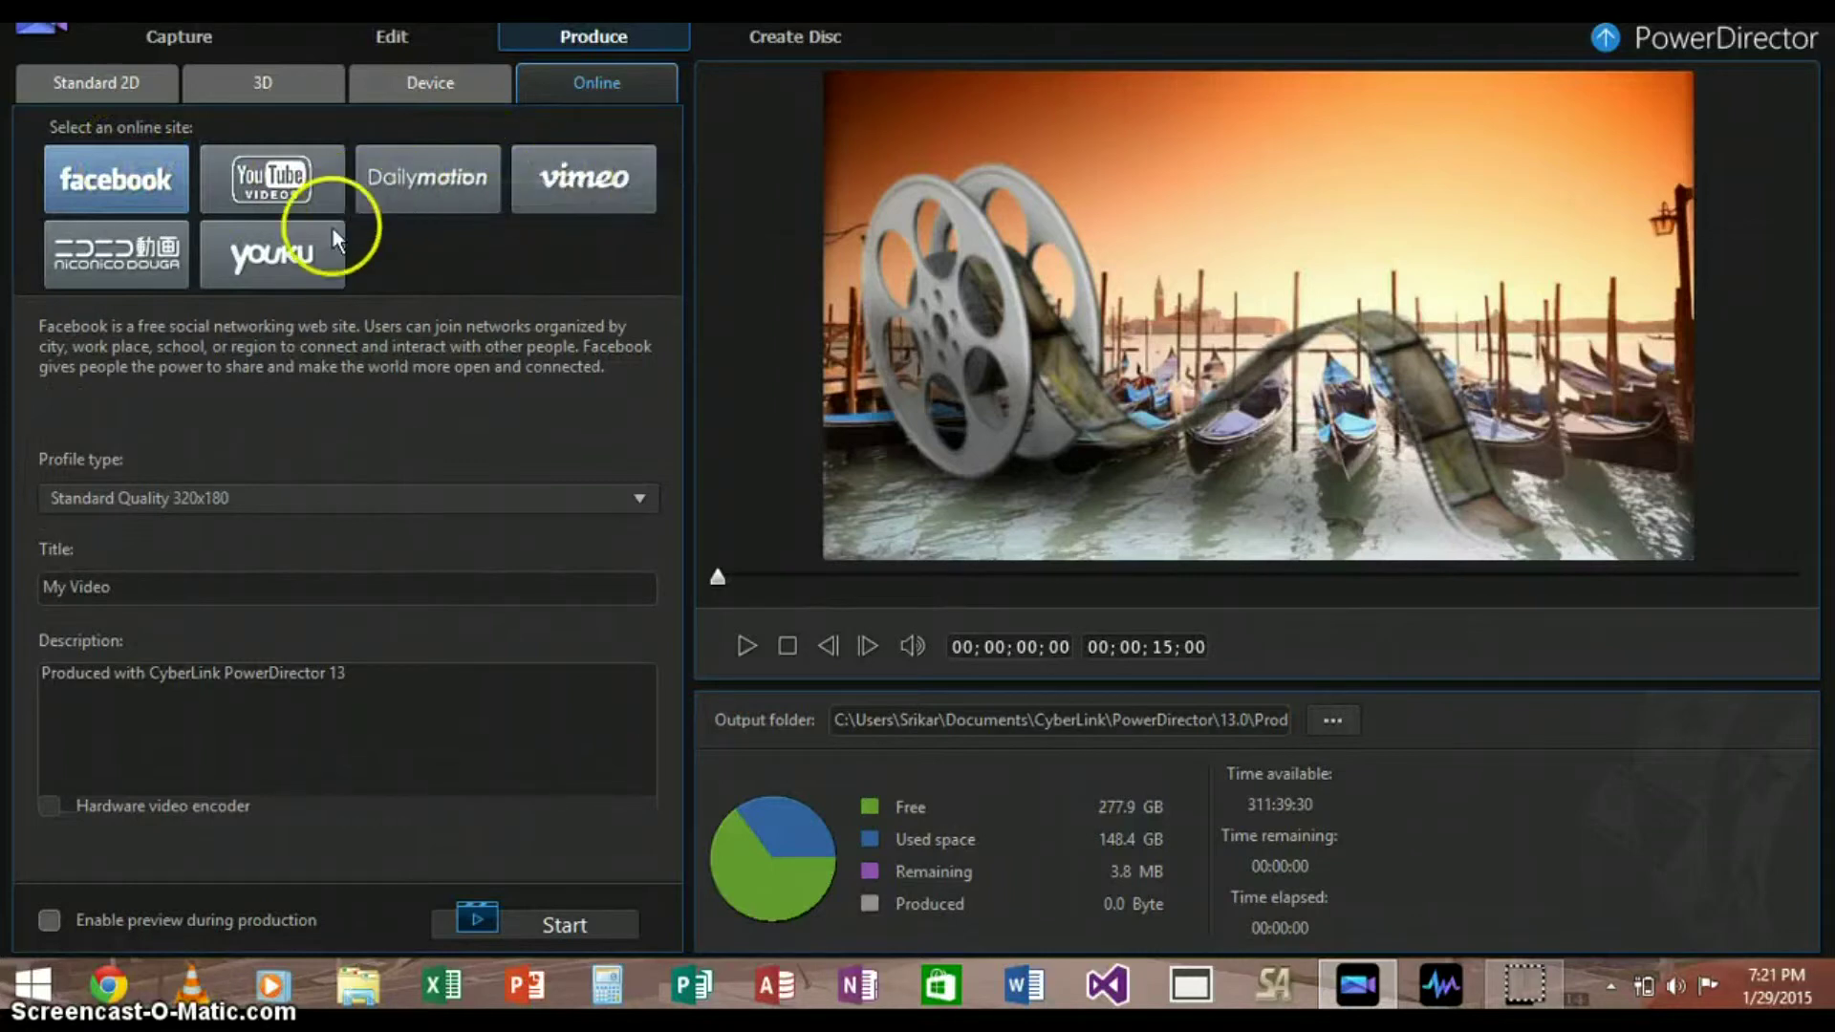
click(278, 94)
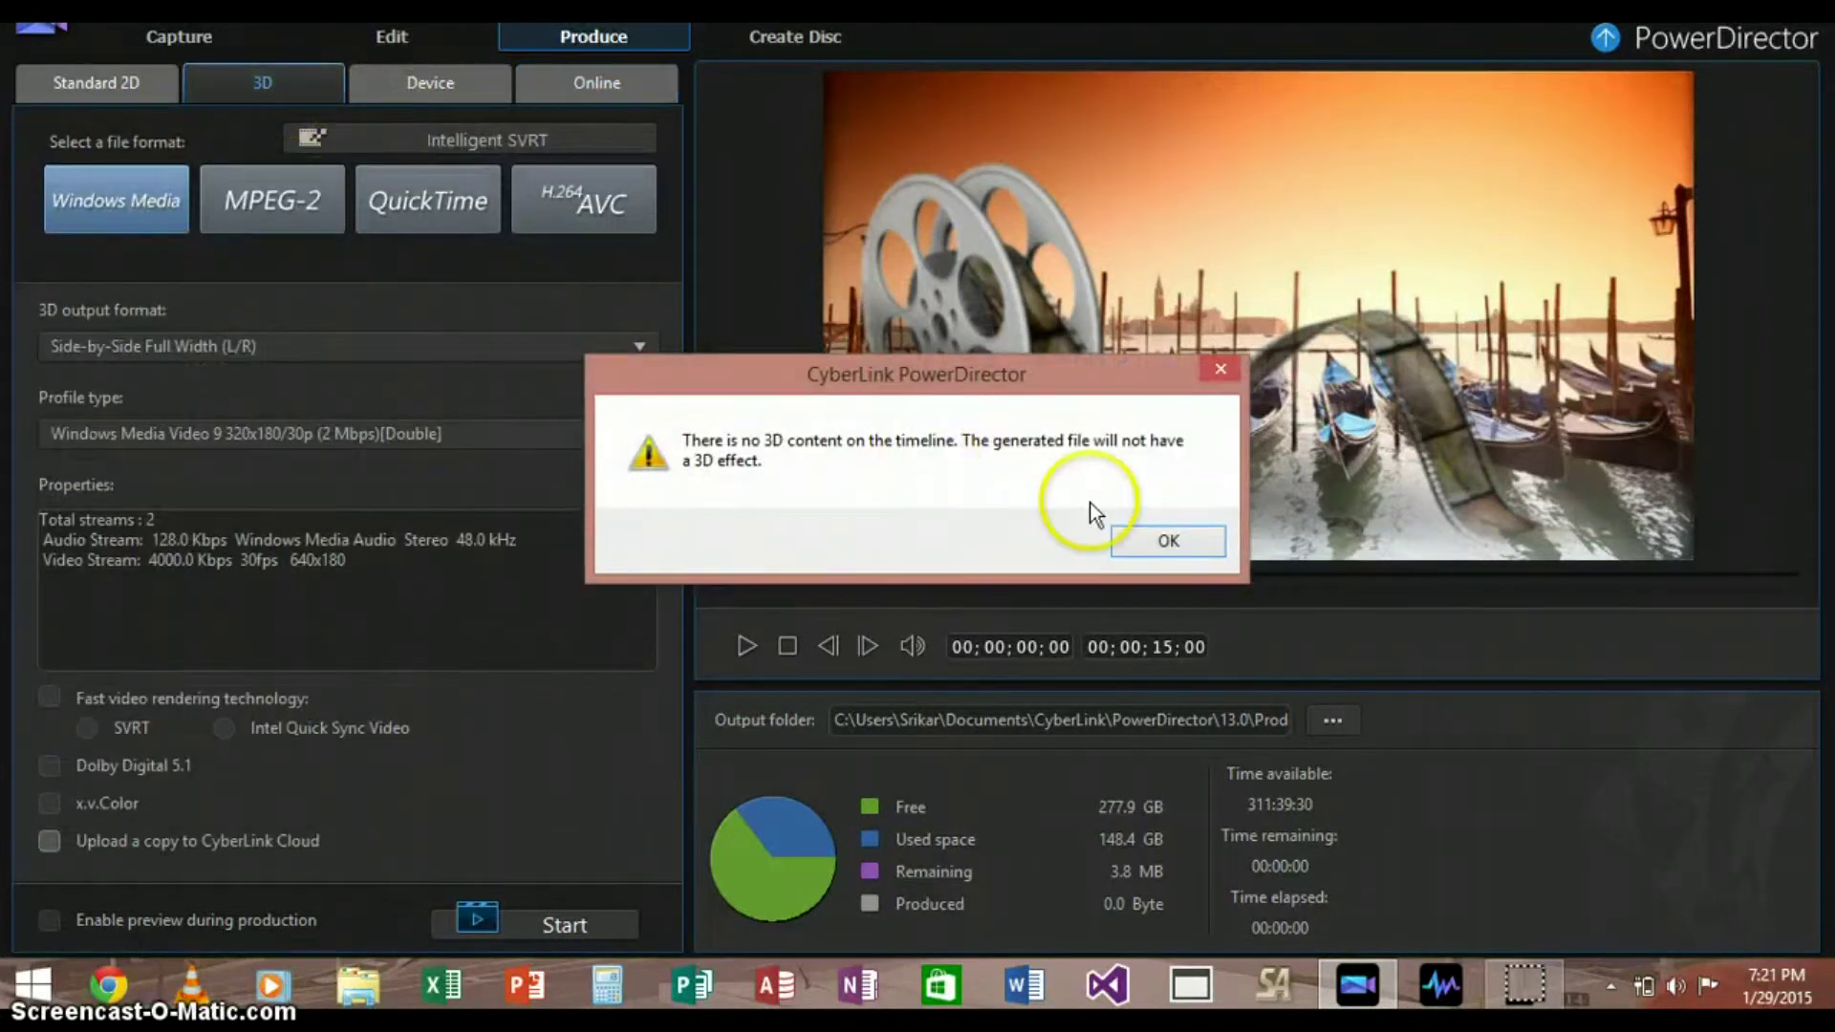
click(1206, 542)
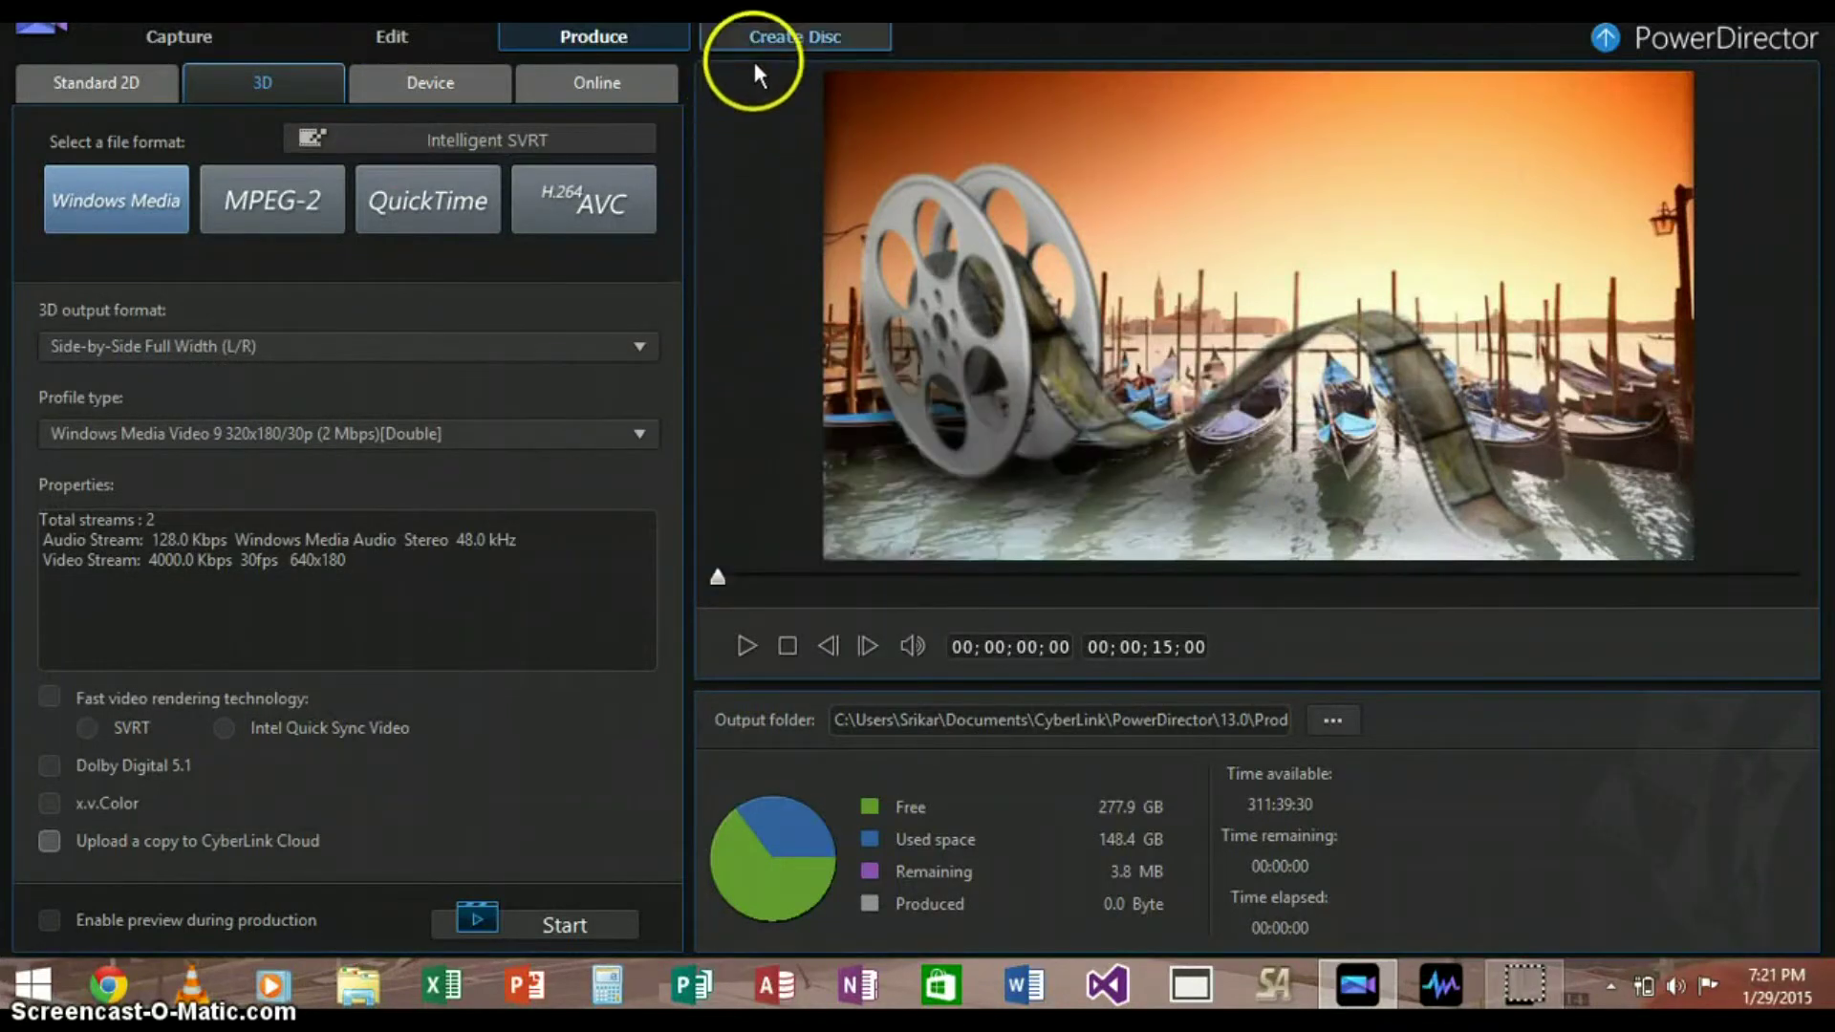
In Create Disc, pick the Broadway menu template and apply it to all menu pages
click(777, 40)
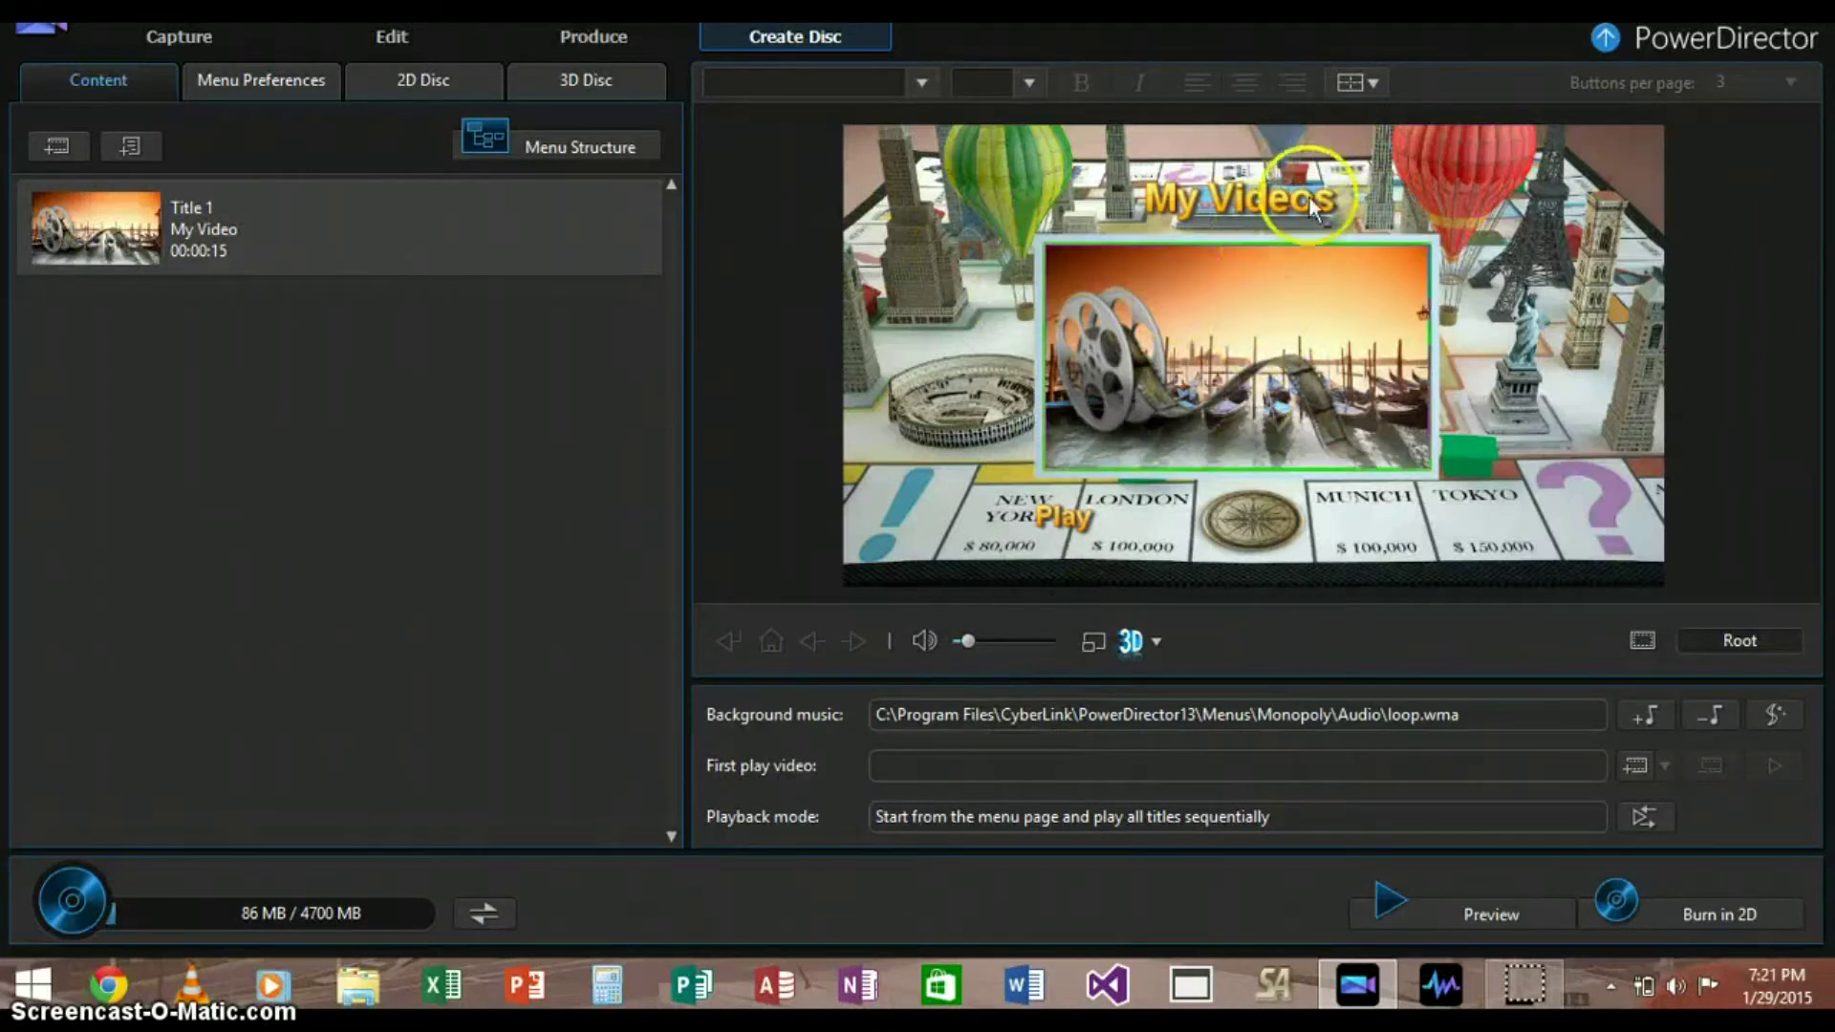
click(286, 82)
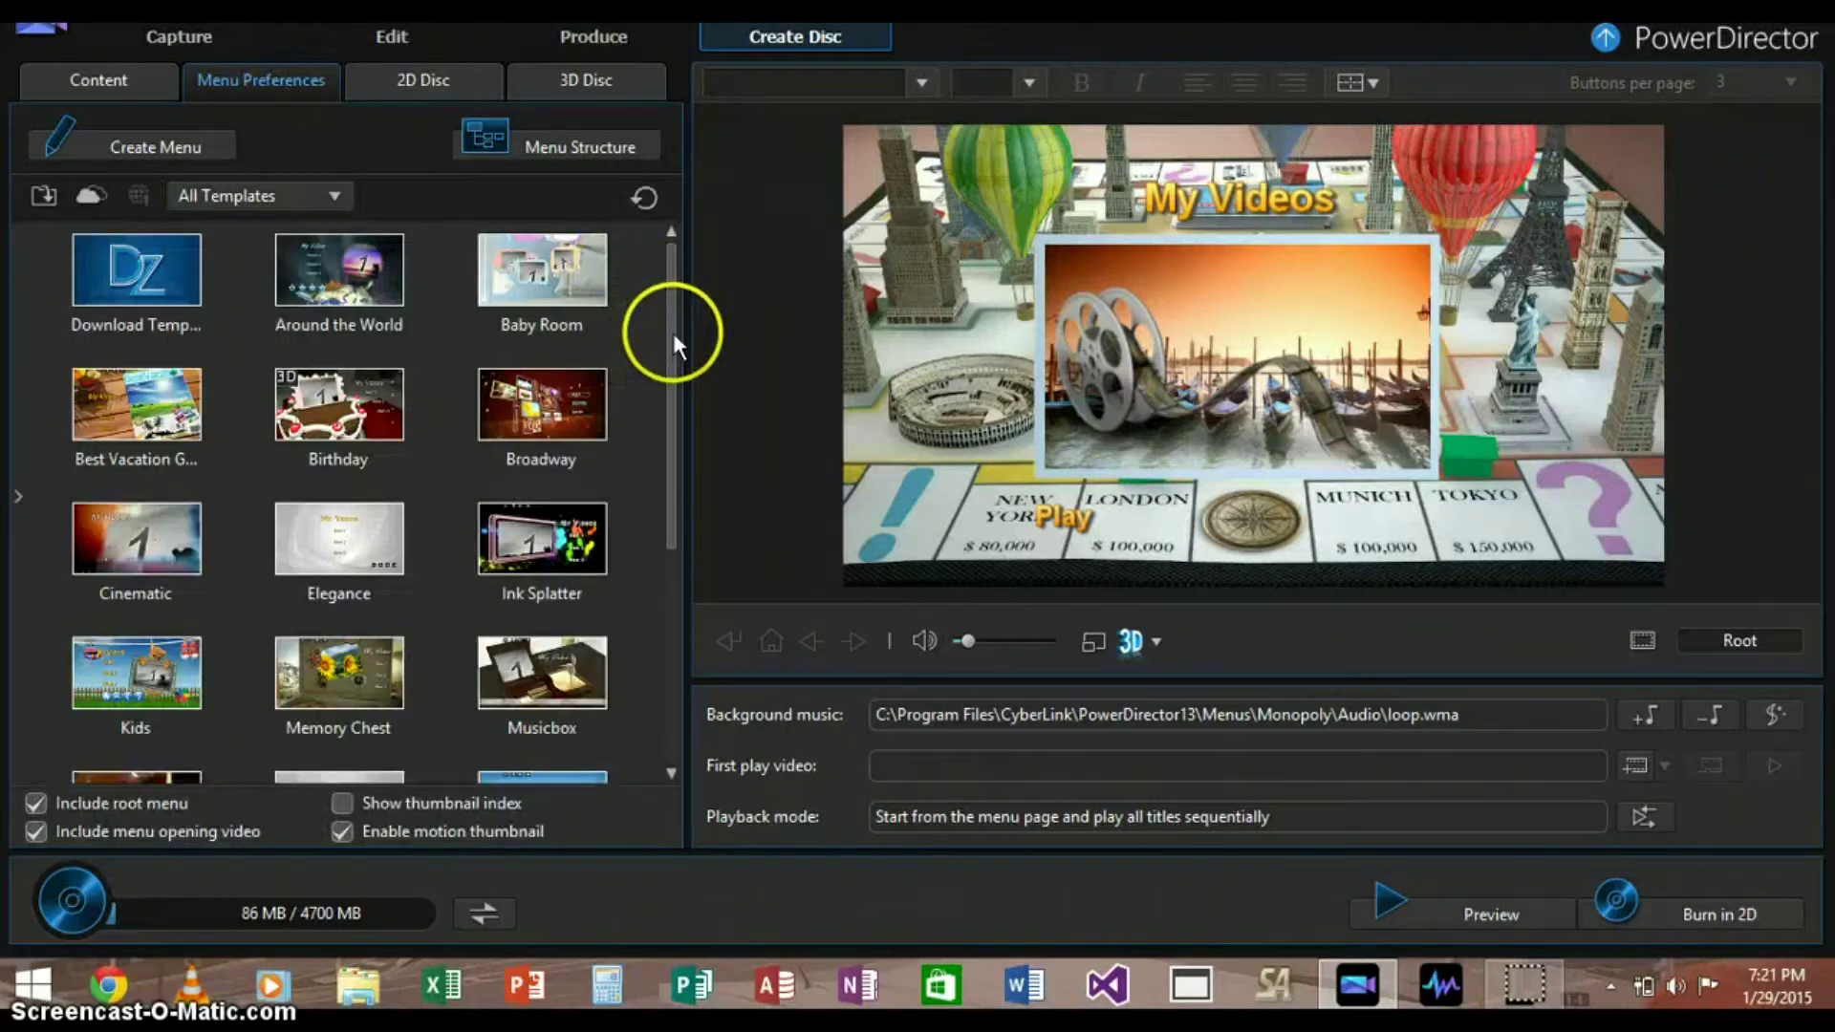
drag(672, 346, 680, 589)
drag(679, 512, 655, 389)
click(527, 284)
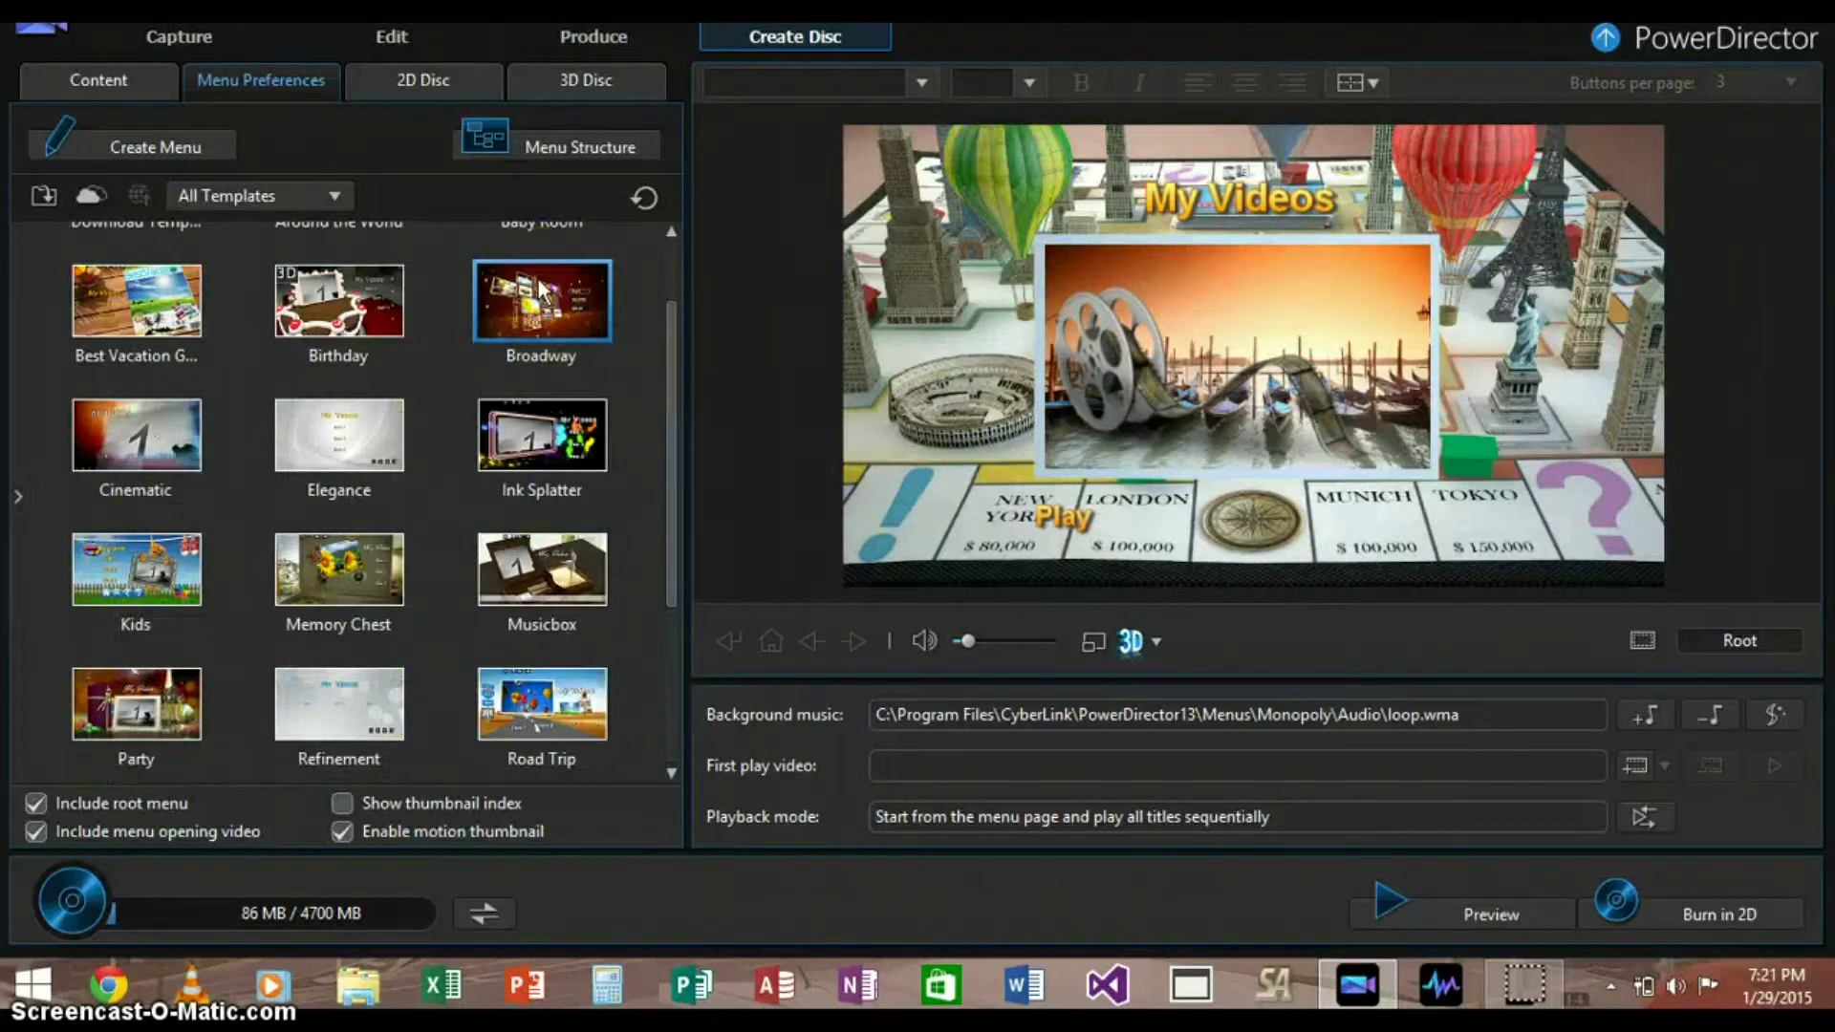
click(535, 325)
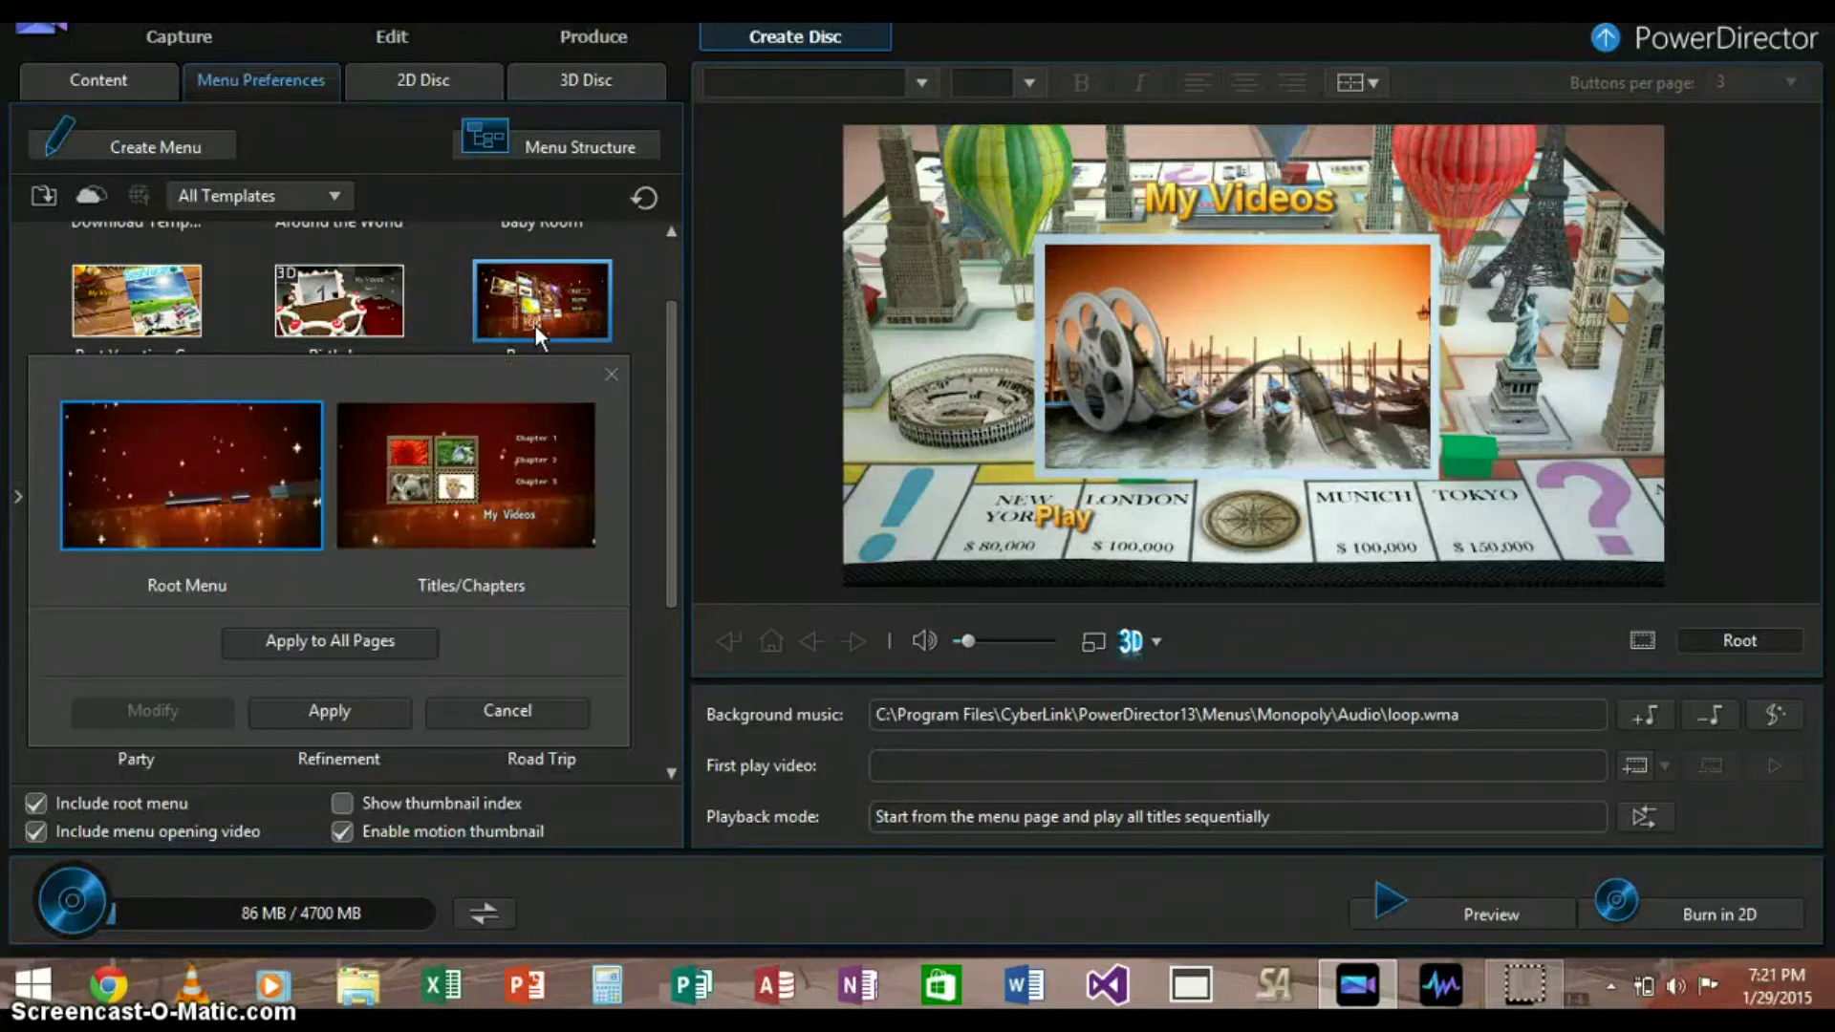
click(330, 640)
click(904, 757)
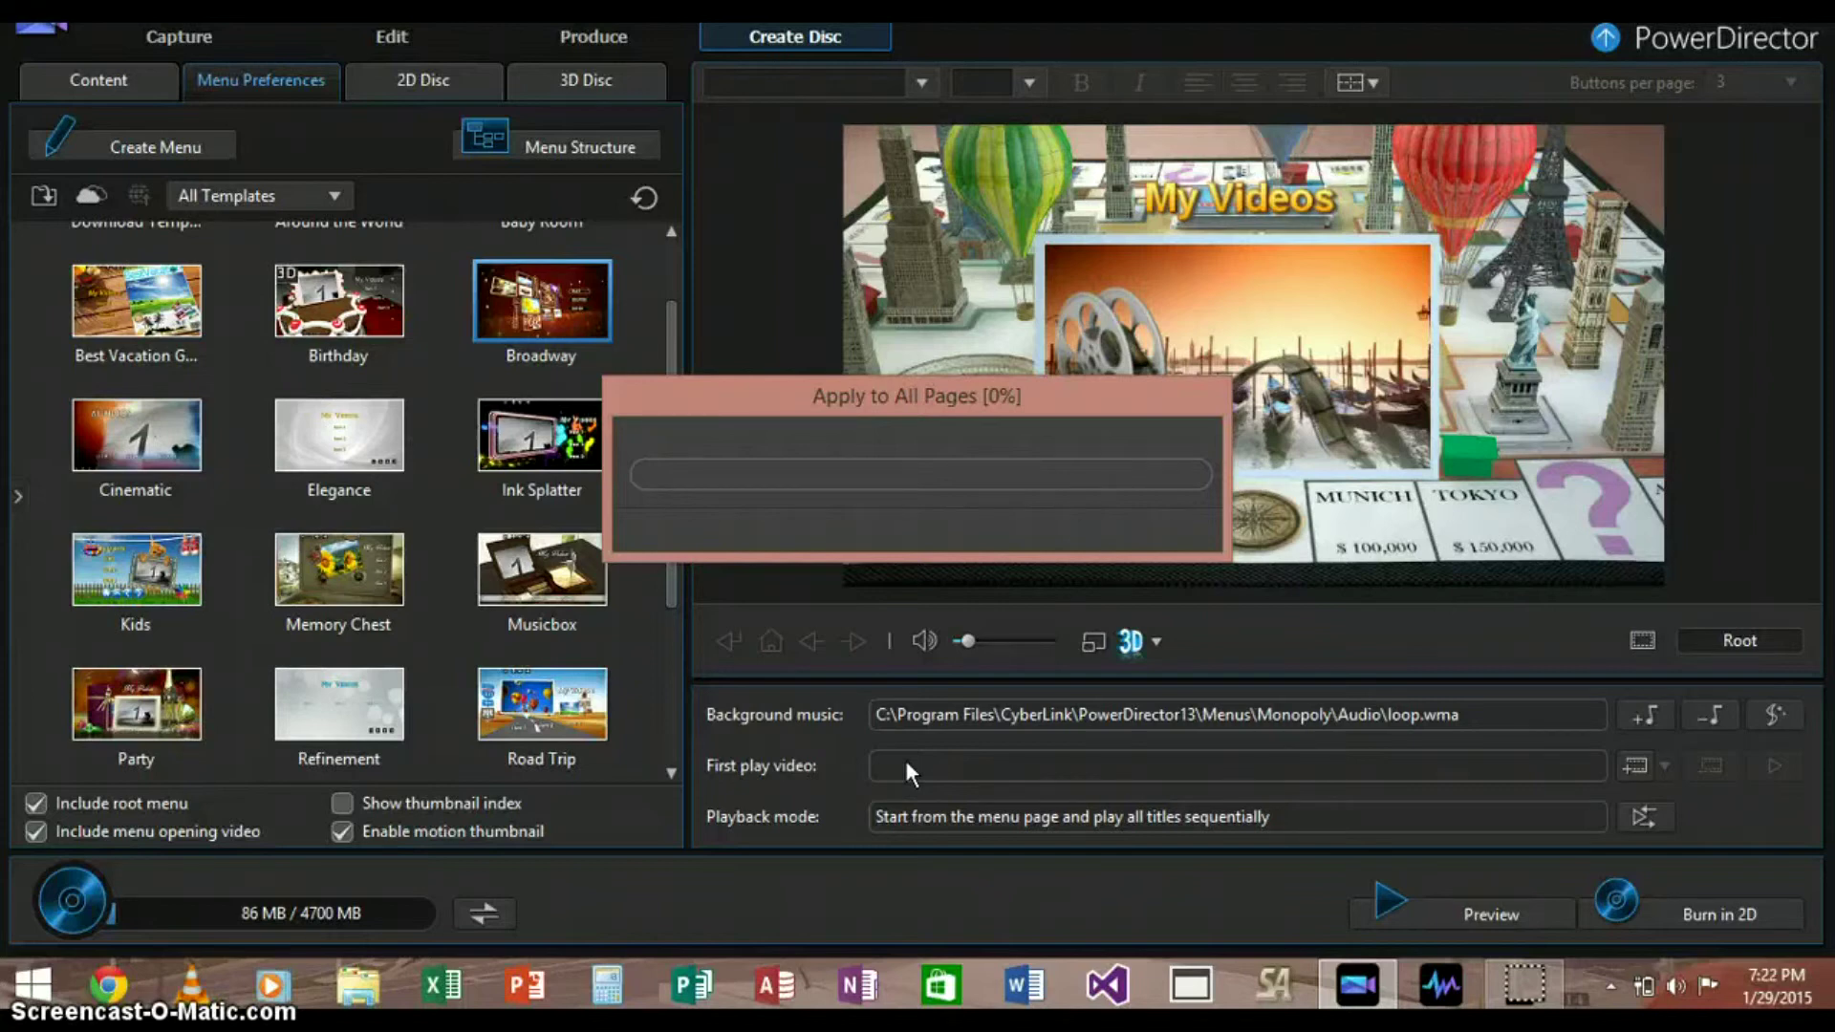
click(1011, 419)
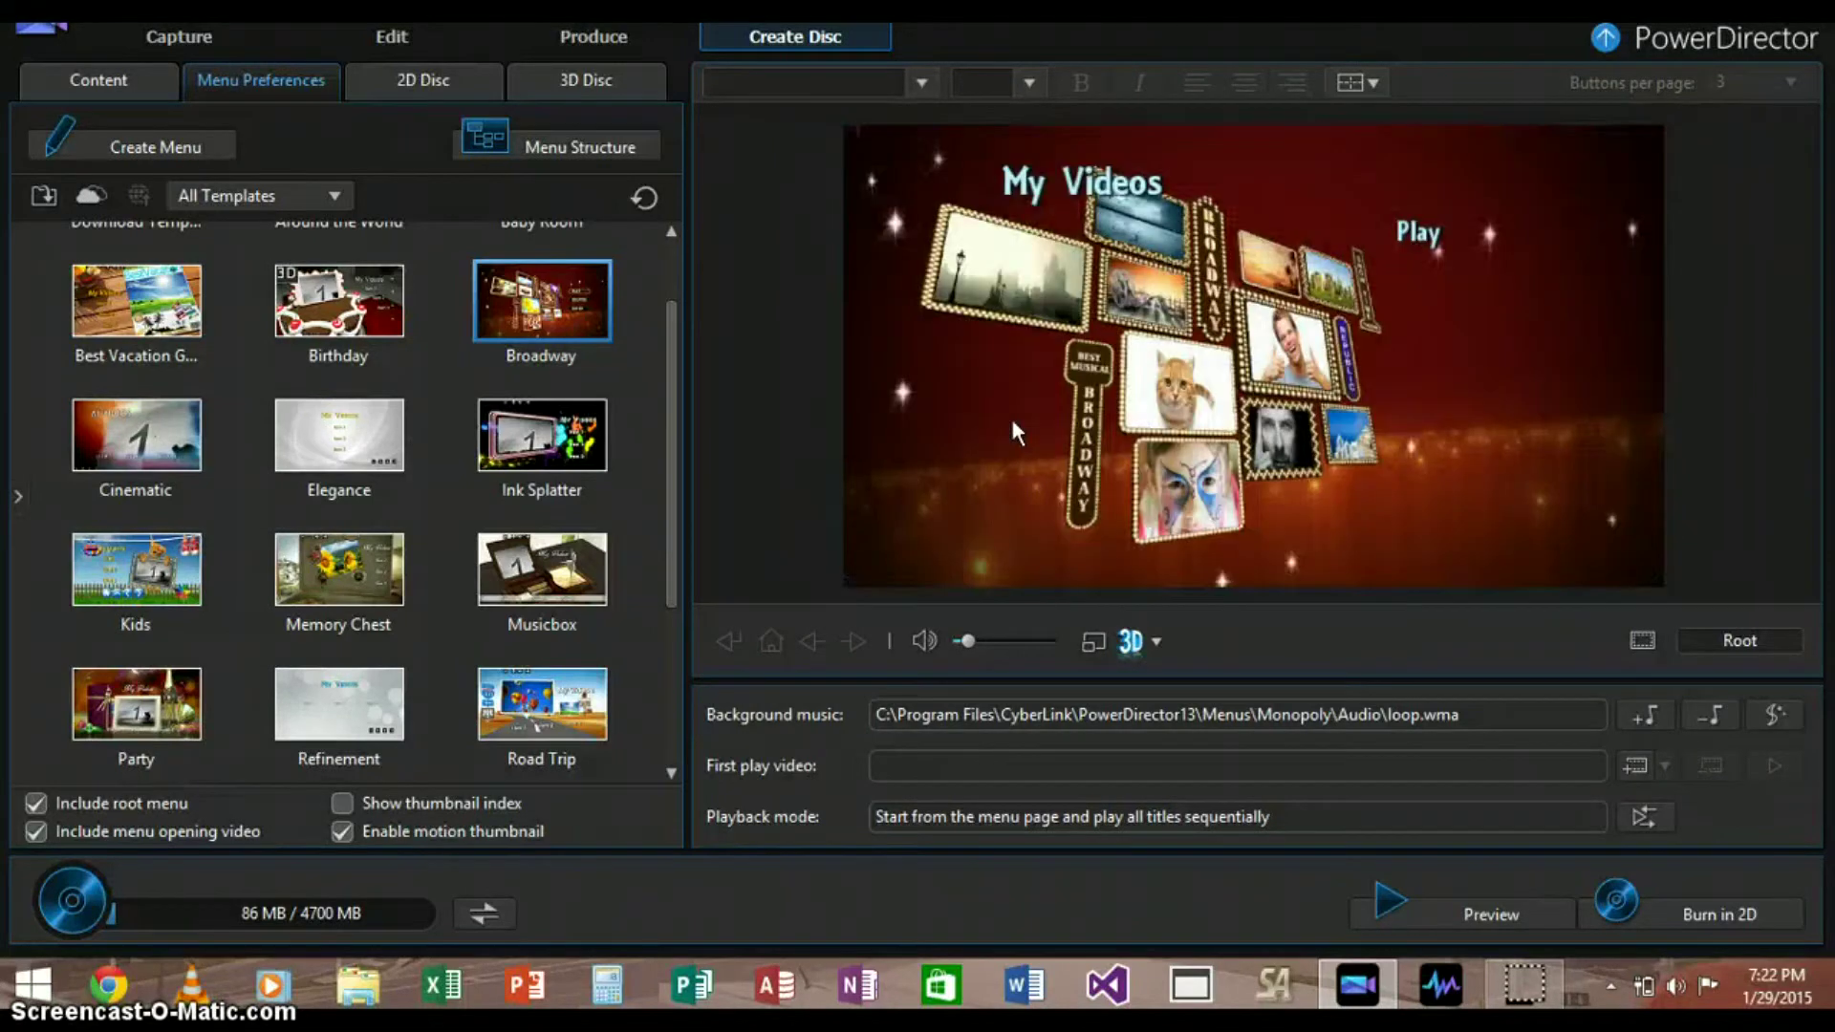
Preview the Broadway 'My Videos' disc menu and play the video from it
click(1465, 912)
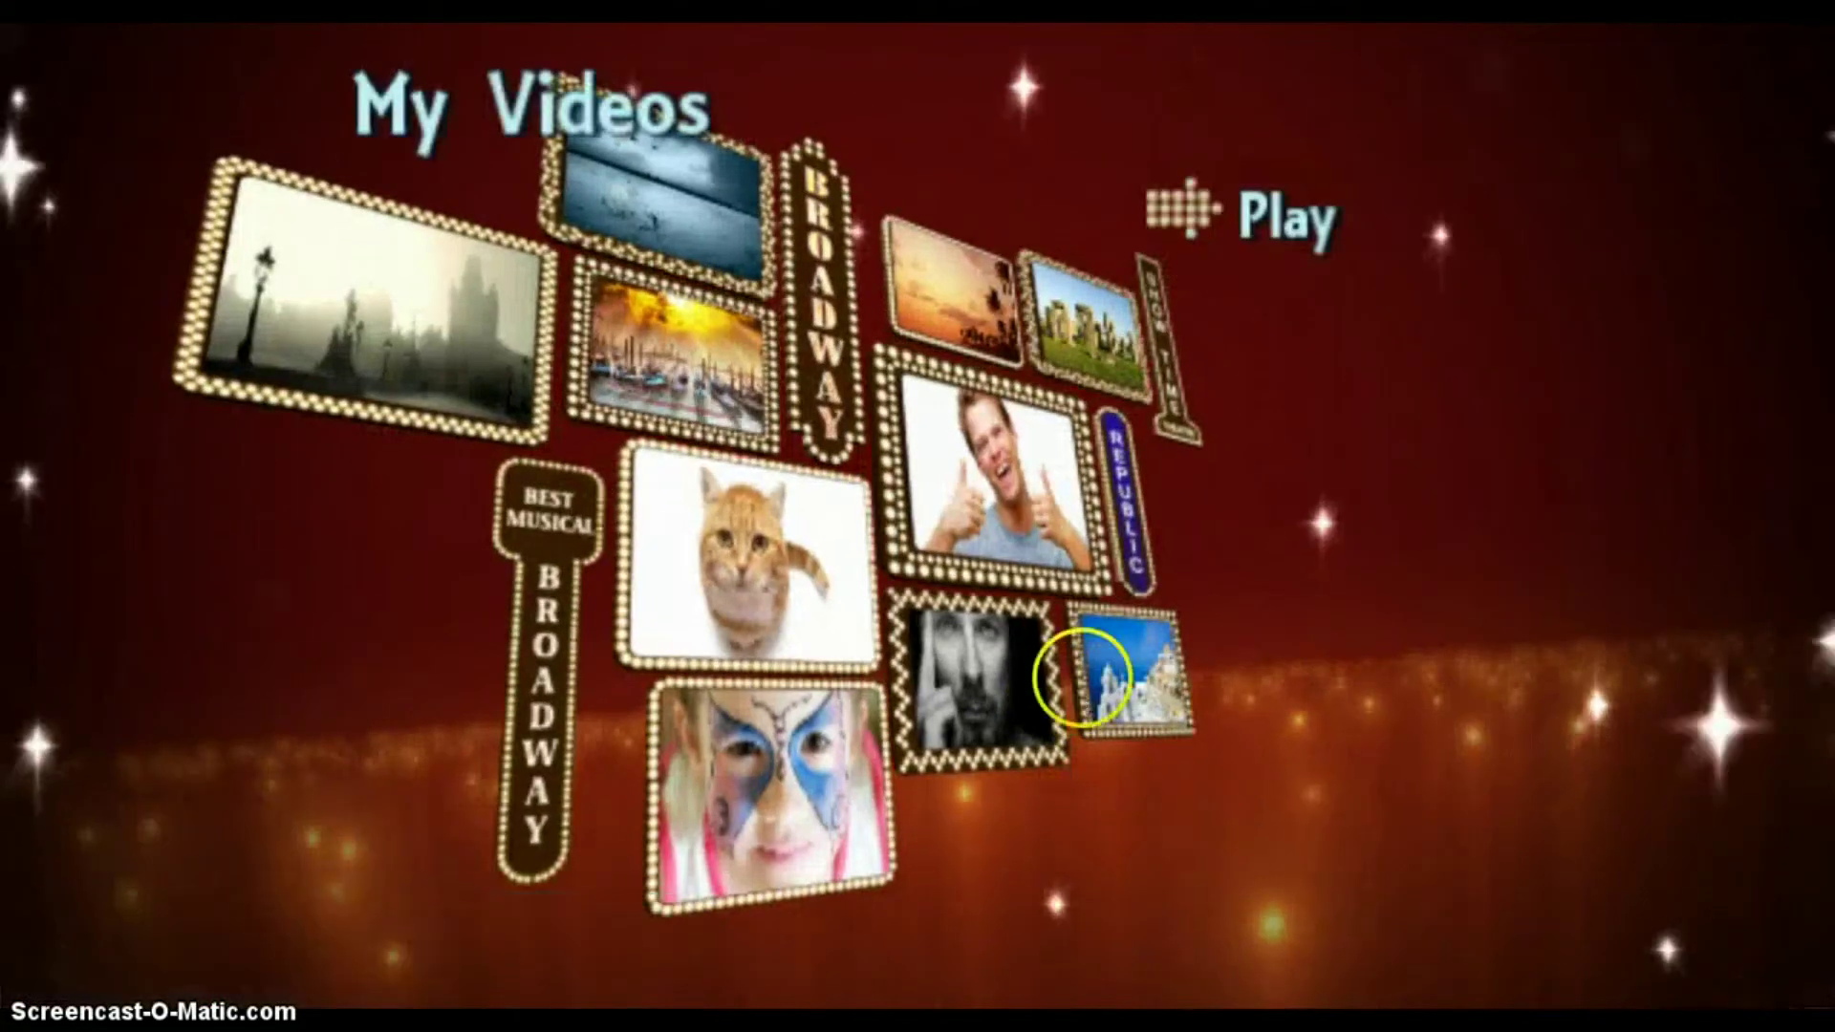
click(1260, 231)
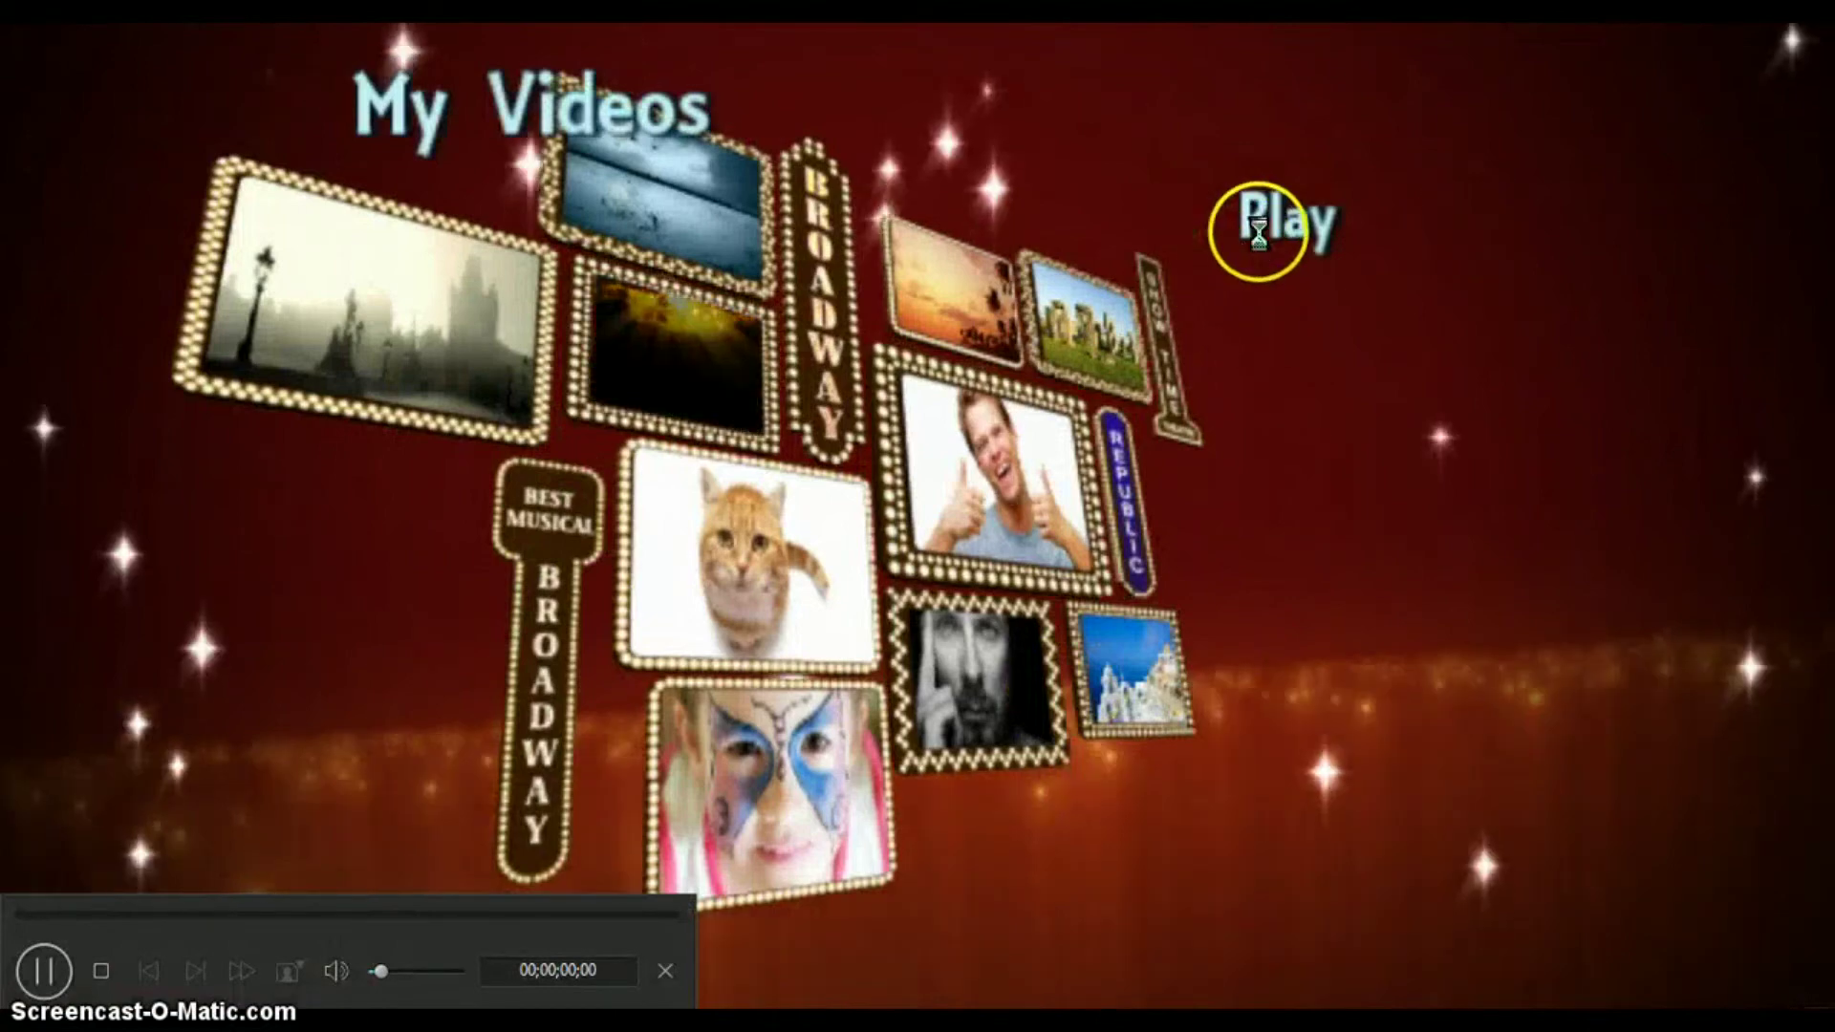